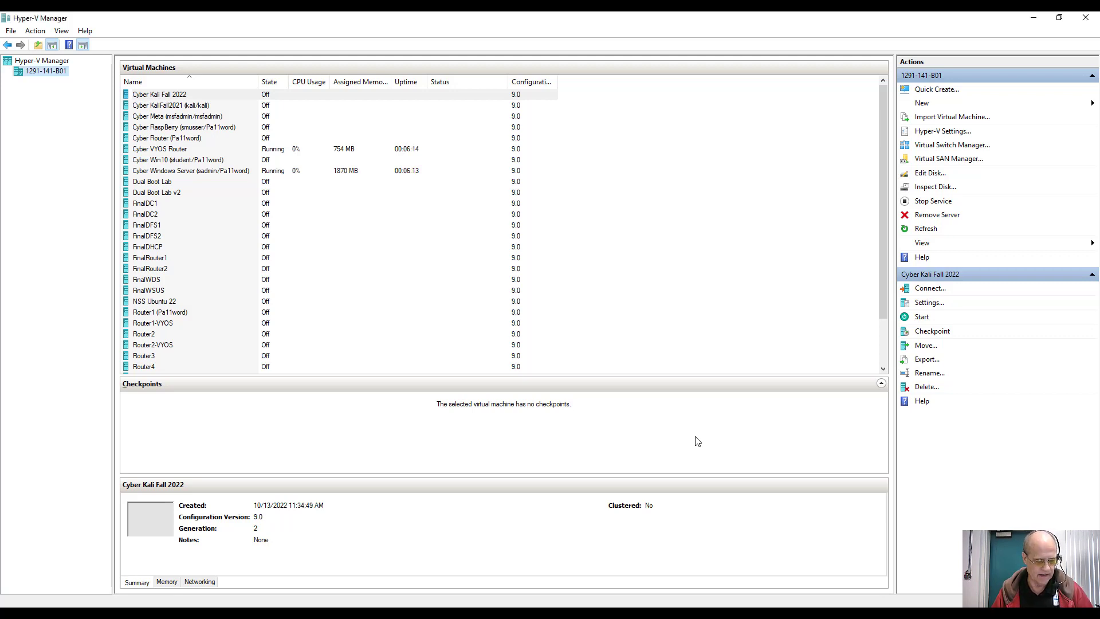
Step: Switch to the Chrome window showing the VyOS website
{"action": "key", "text": "alt+Tab"}
{"action": "key", "text": "alt+Tab"}
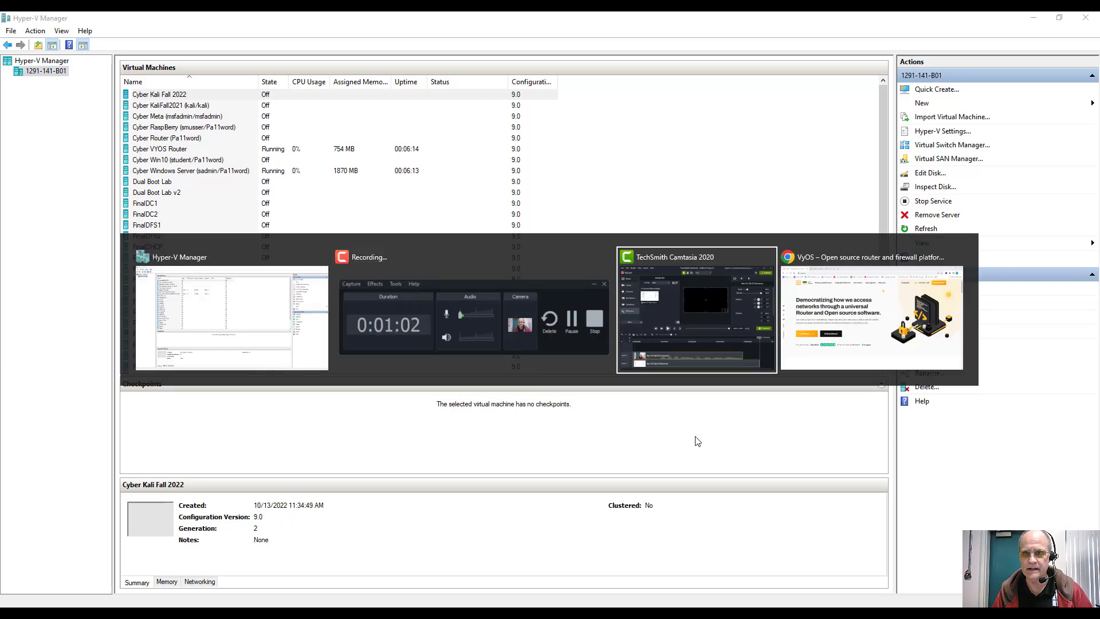
{"action": "key", "text": "alt+Tab"}
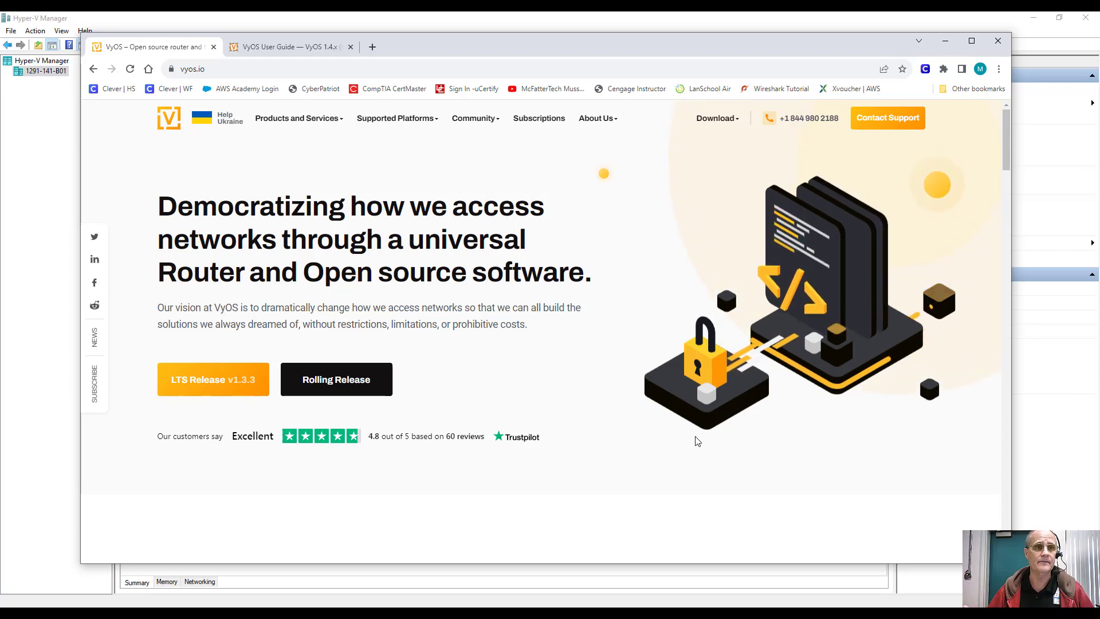
Step: Search the VyOS User Guide for 'rip', skim the results, then return to Hyper-V Manager
{"action": "key", "text": "ctrl+Tab"}
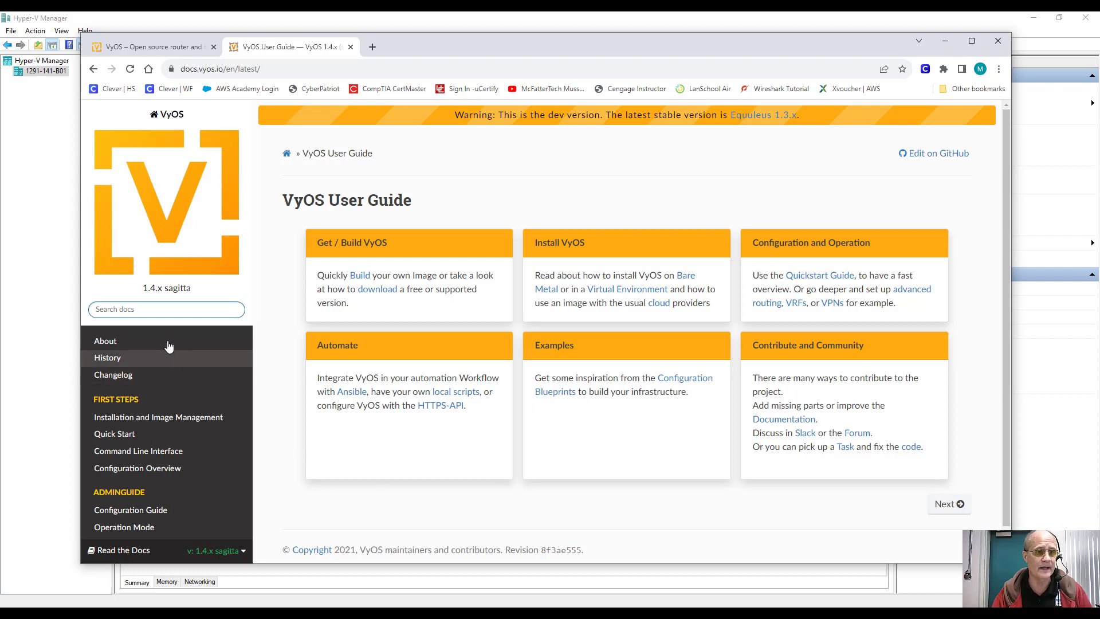
{"action": "left_click", "coordinate": [151, 314]}
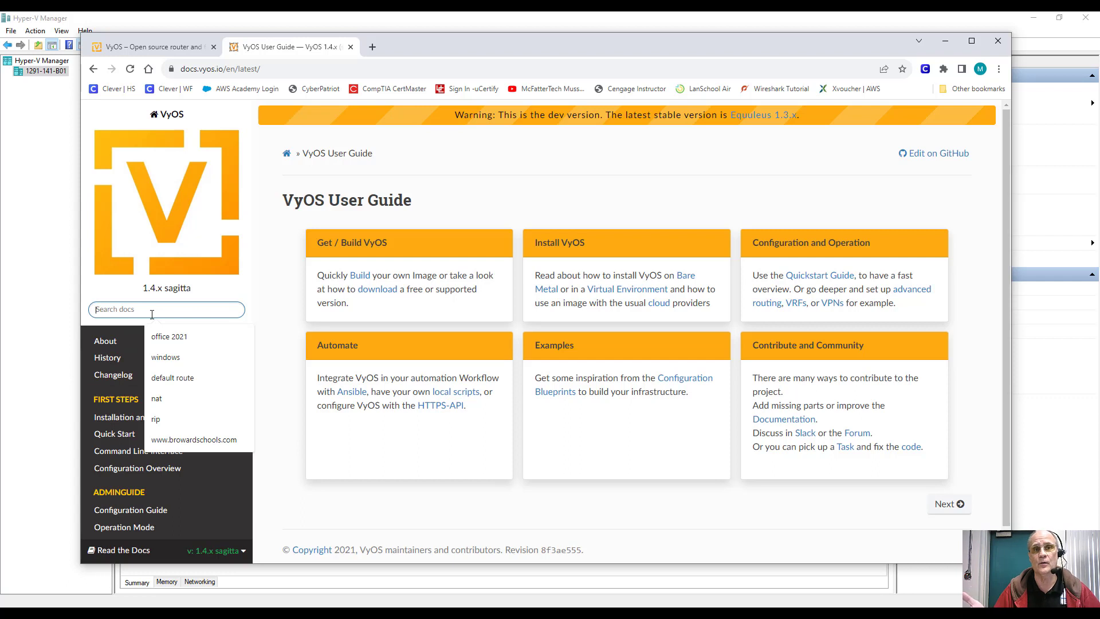
{"action": "type", "text": "rip"}
{"action": "key", "text": "Return"}
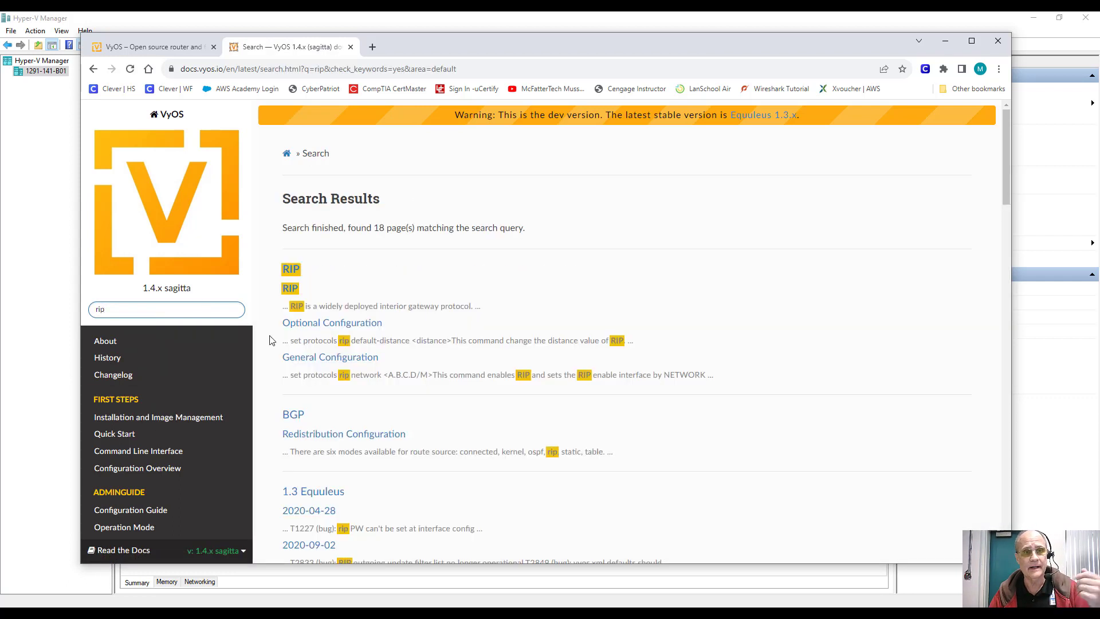
{"action": "scroll", "coordinate": [457, 389], "scroll_direction": "down", "scroll_amount": 9}
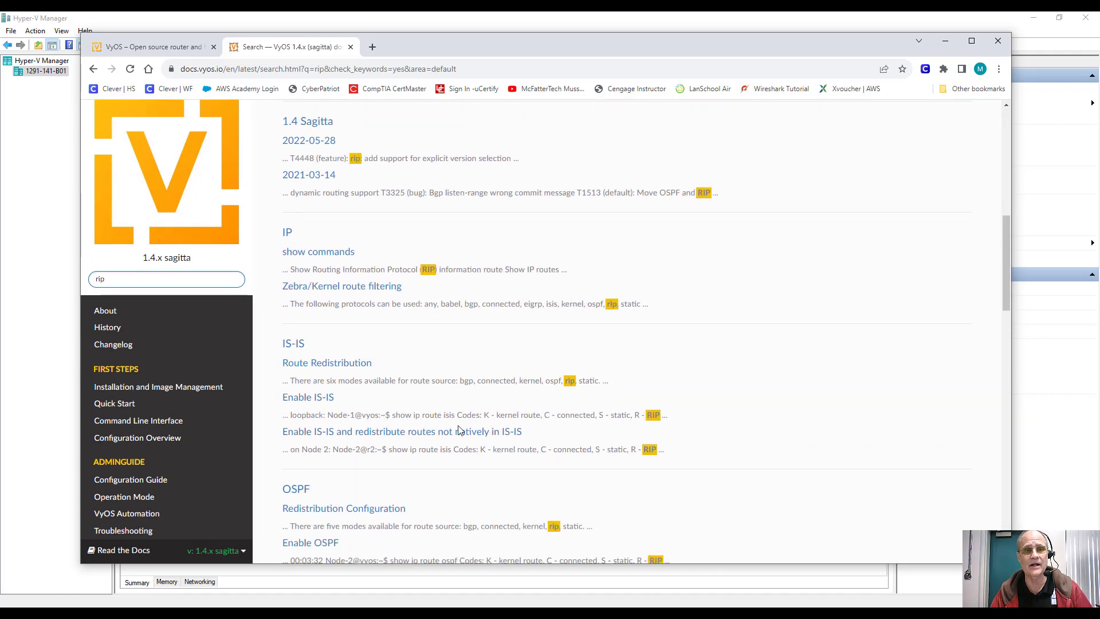
{"action": "scroll", "coordinate": [490, 446], "scroll_direction": "down", "scroll_amount": 5}
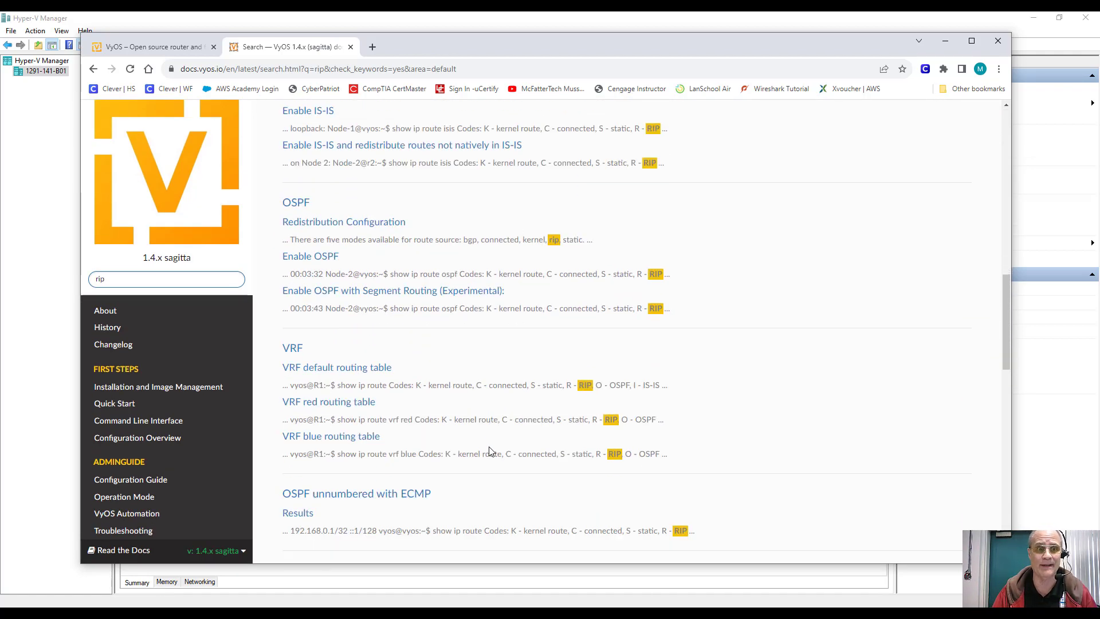
{"action": "scroll", "coordinate": [490, 452], "scroll_direction": "up", "scroll_amount": 14}
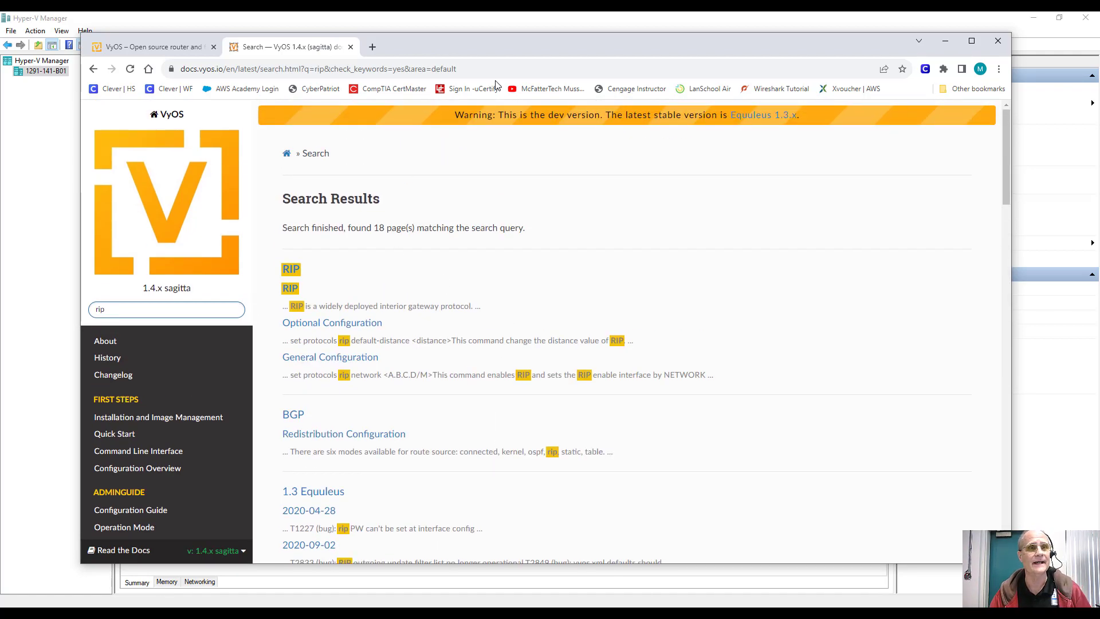
{"action": "left_click", "coordinate": [564, 23]}
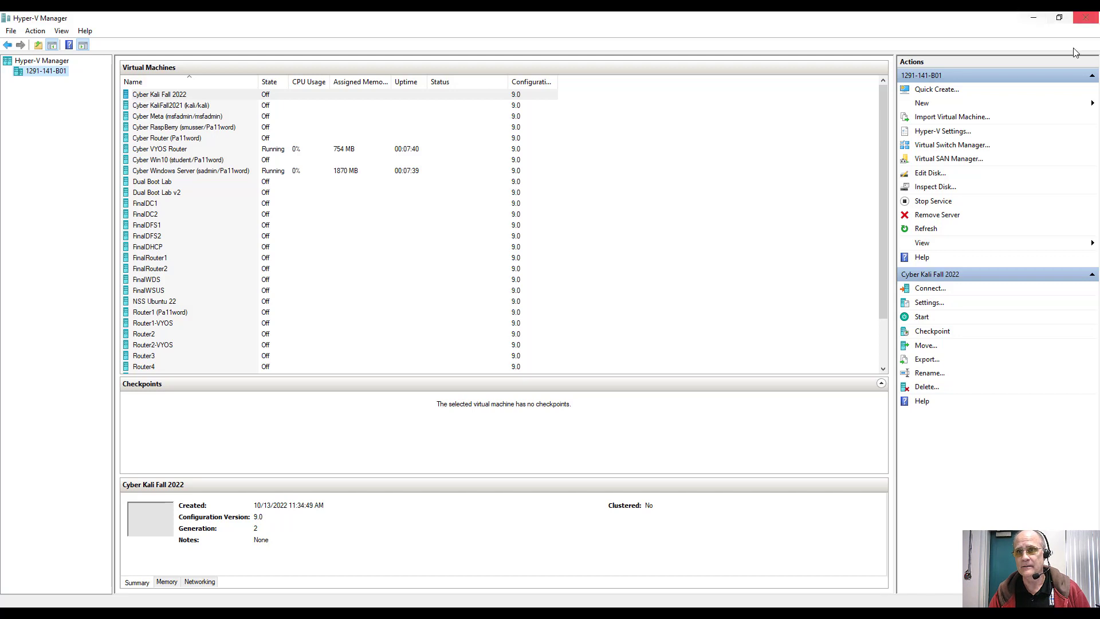
Step: Create a private virtual switch named VyOSLink1-2
{"action": "left_click", "coordinate": [960, 147]}
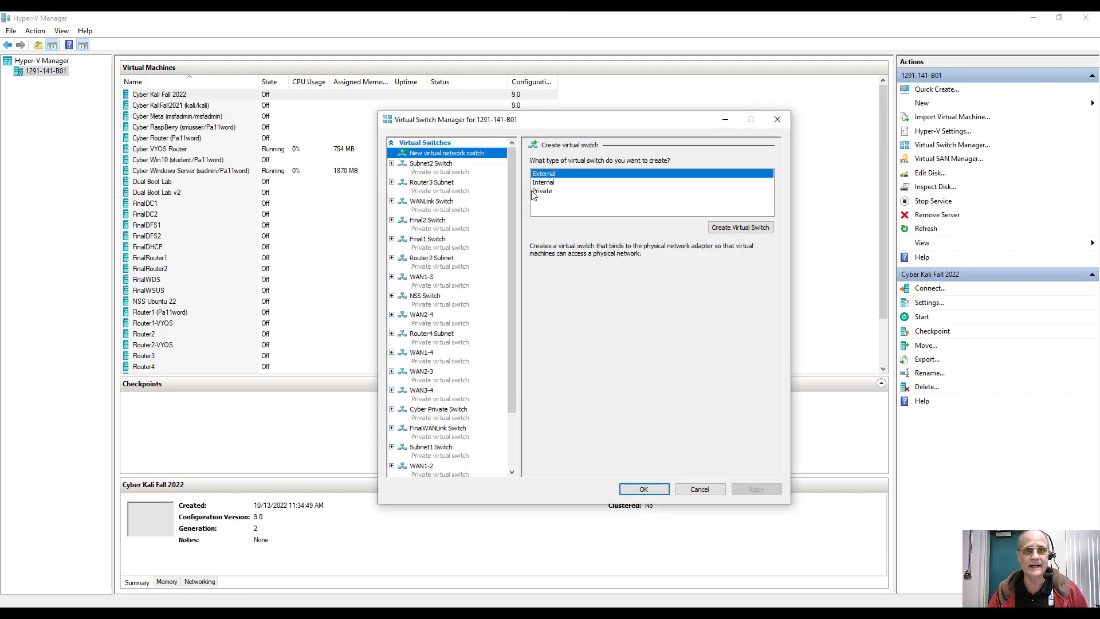
{"action": "left_click", "coordinate": [536, 191]}
{"action": "left_click", "coordinate": [718, 228]}
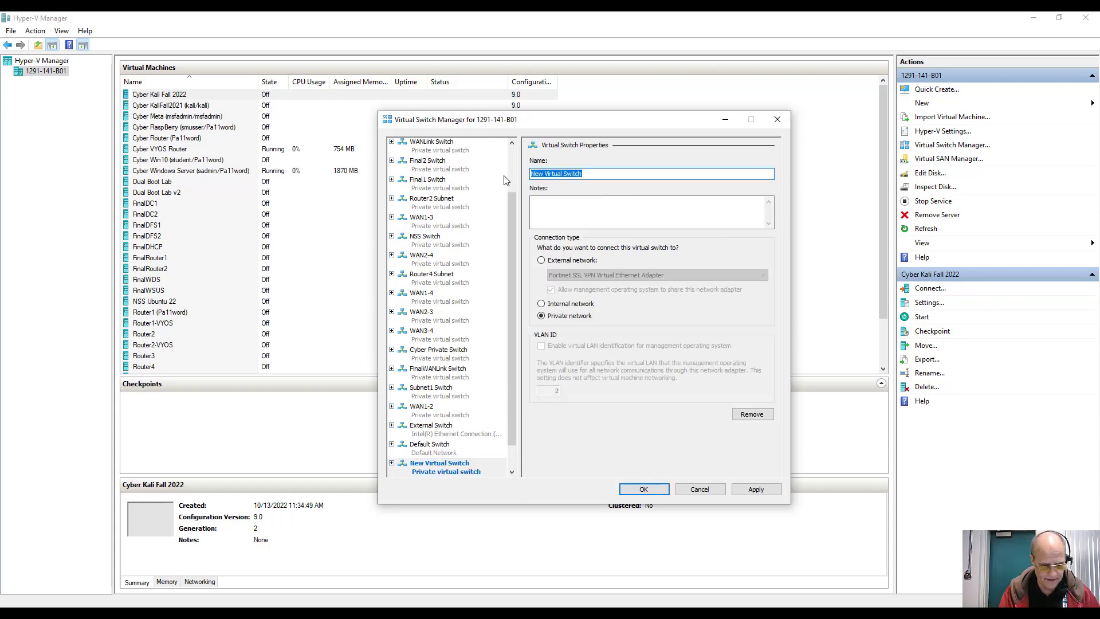
{"action": "type", "text": "VyOS"}
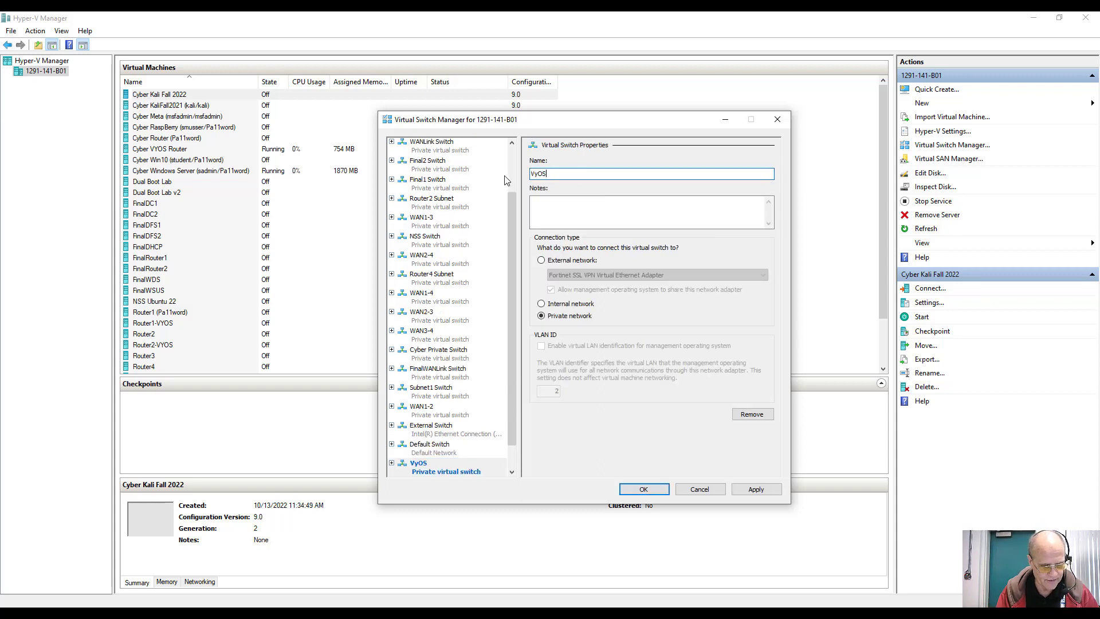
{"action": "type", "text": "Lin"}
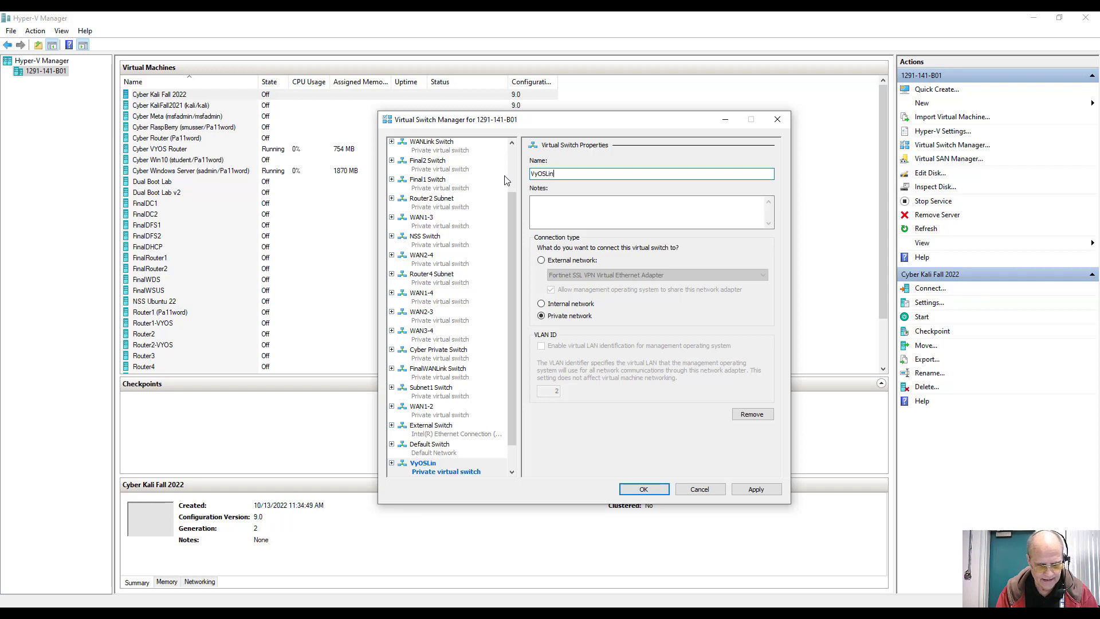
{"action": "type", "text": "k1-2"}
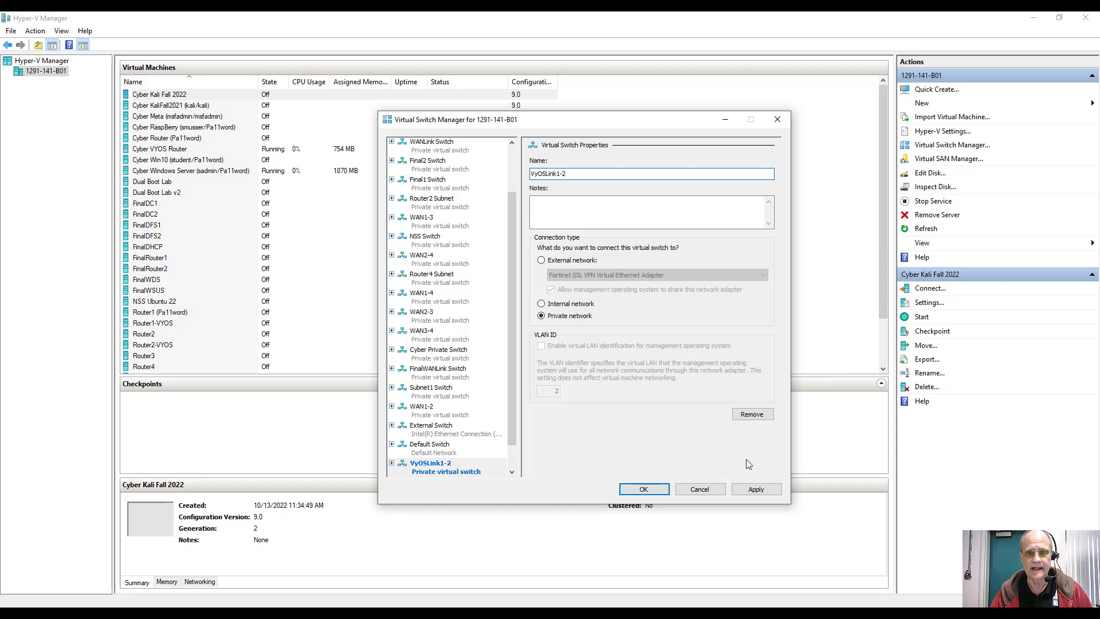
{"action": "left_click", "coordinate": [762, 490]}
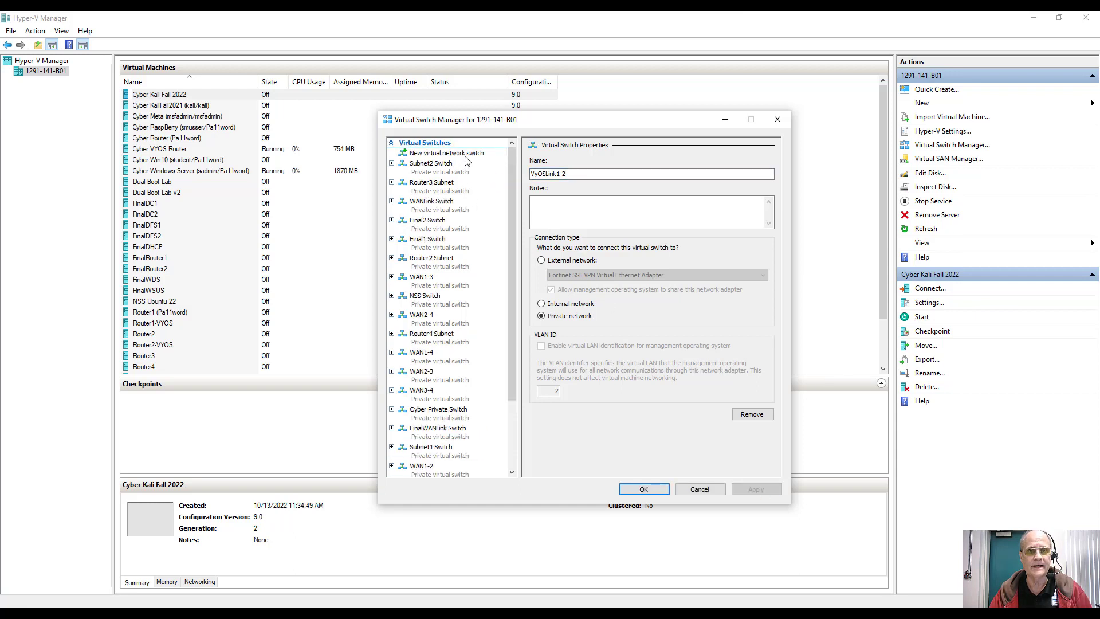
Step: Add a second private virtual switch named VyOS Sub1
{"action": "left_click", "coordinate": [469, 155]}
{"action": "left_click", "coordinate": [740, 227]}
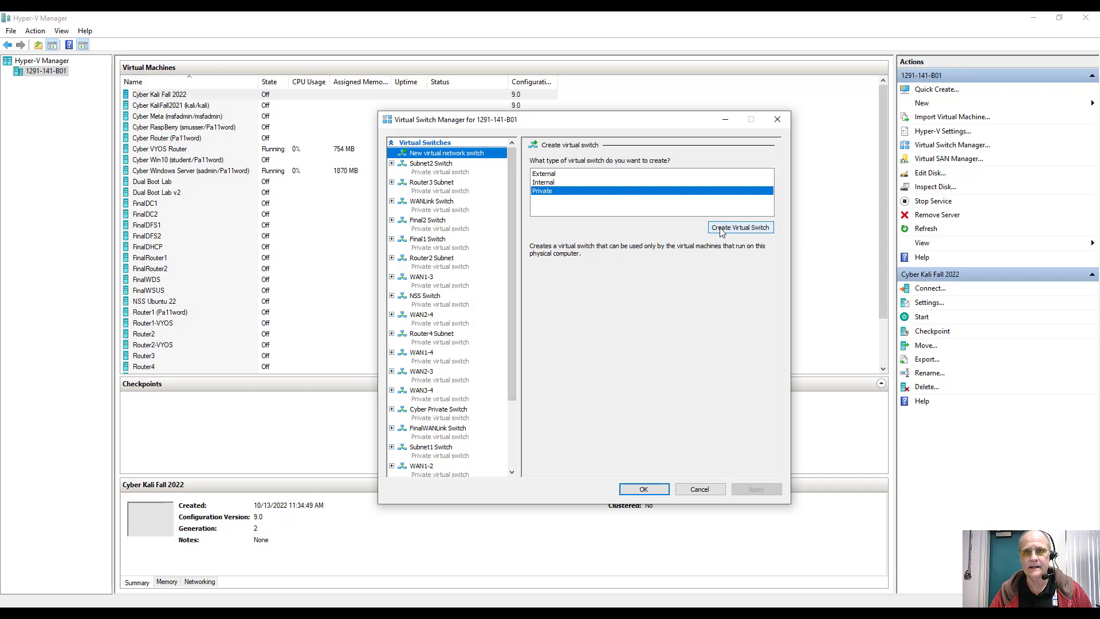
{"action": "left_click_drag", "start_coordinate": [607, 173], "coordinate": [503, 173]}
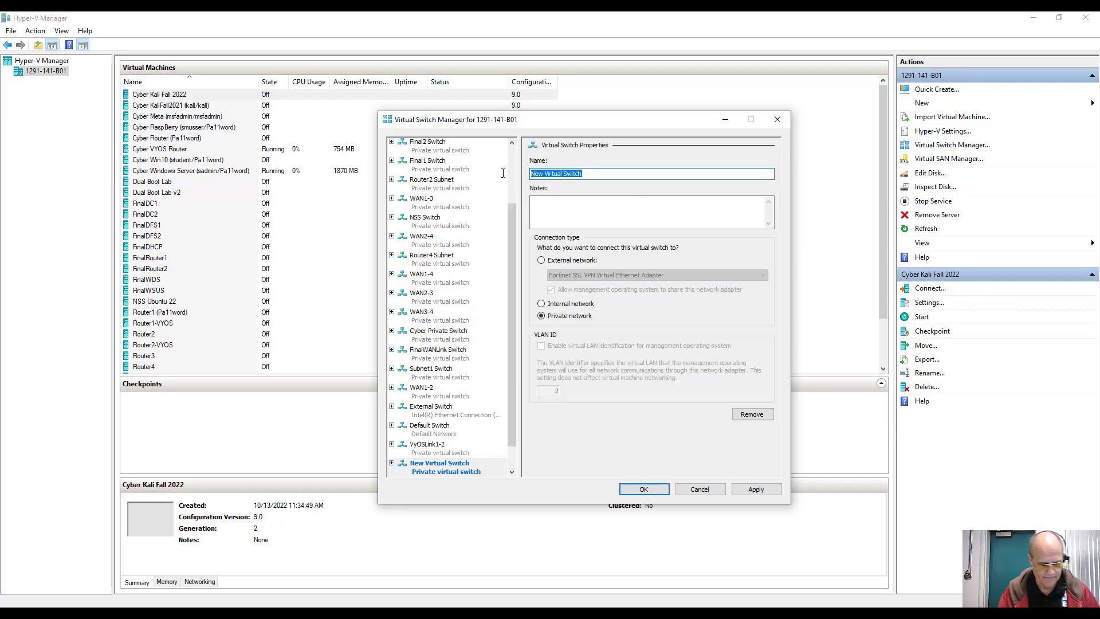
{"action": "type", "text": "VyOS S"}
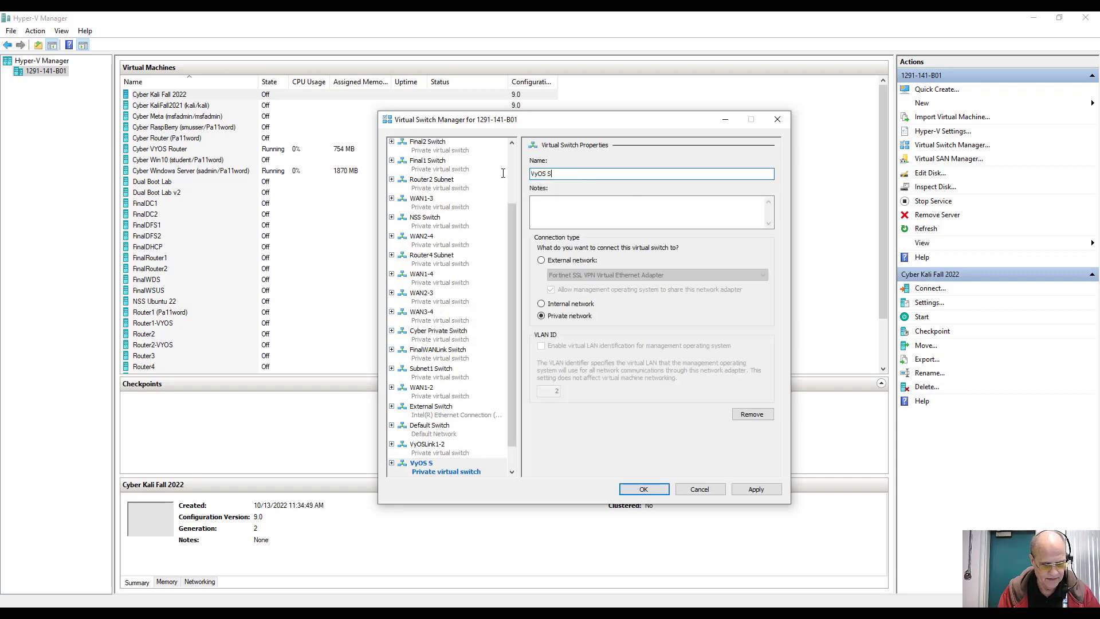
{"action": "type", "text": "ub1"}
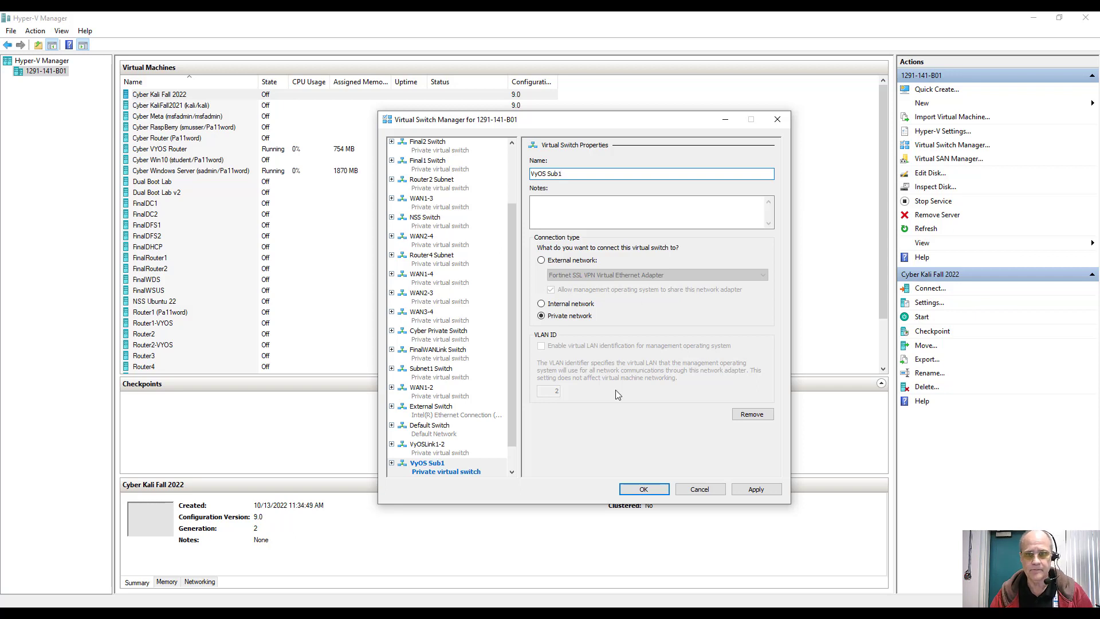
{"action": "scroll", "coordinate": [484, 196], "scroll_direction": "up", "scroll_amount": 5}
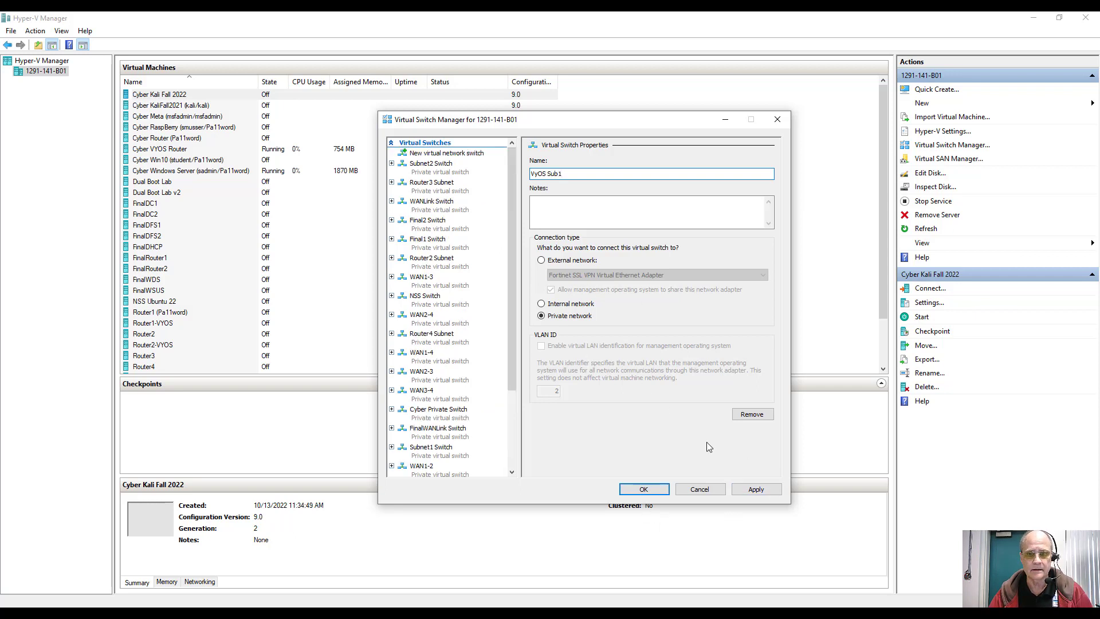
{"action": "left_click", "coordinate": [756, 490]}
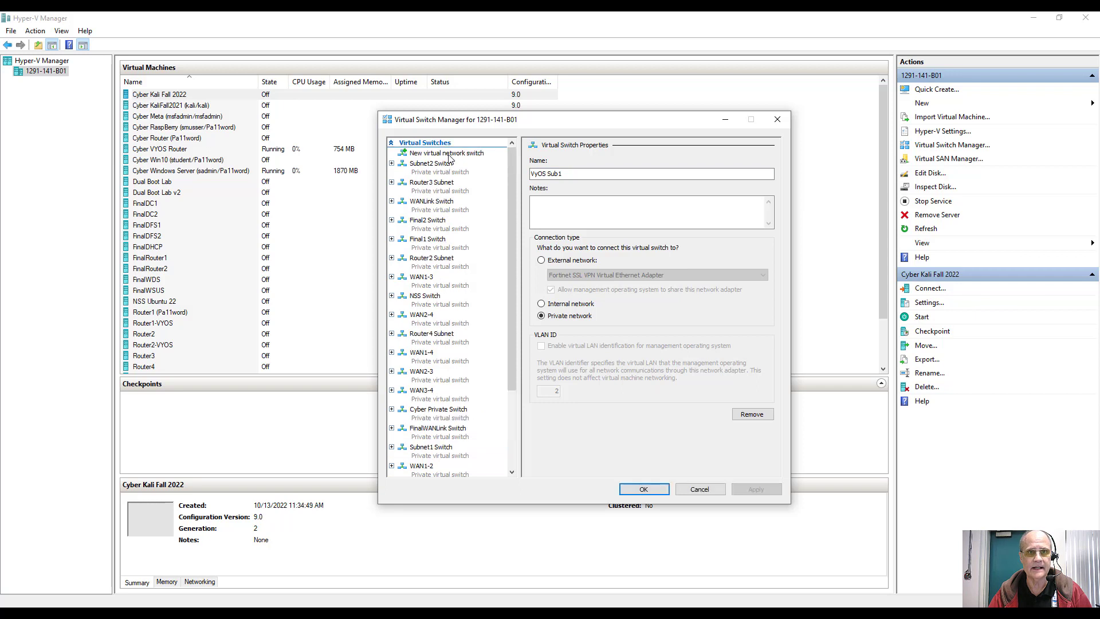
Step: Add a third private switch named VyOS Sub2 and close the switch manager
{"action": "left_click", "coordinate": [718, 227]}
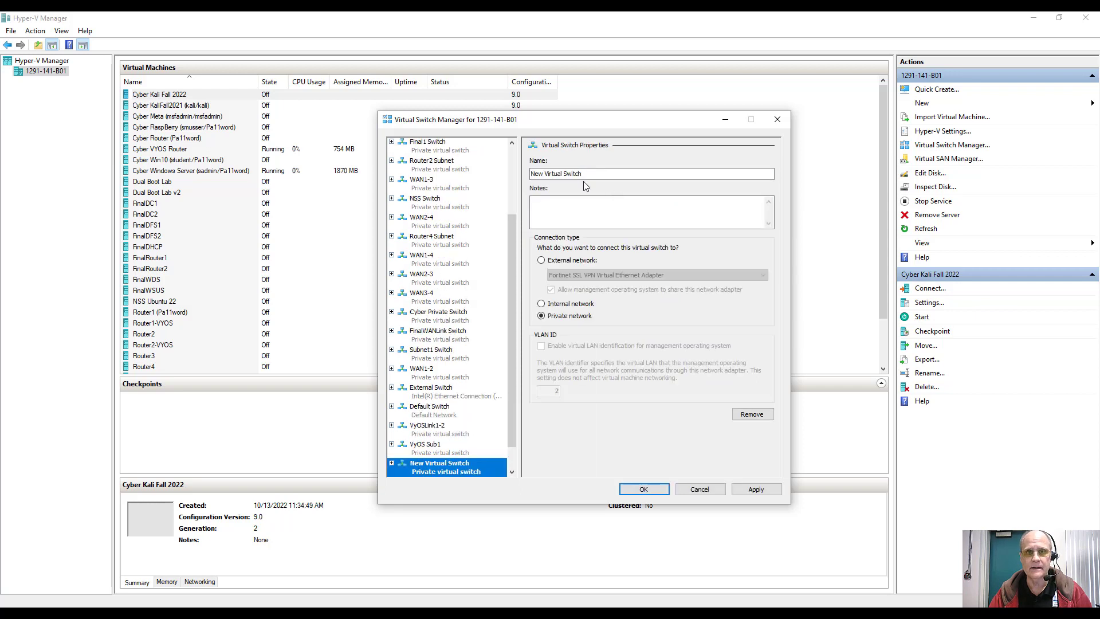
{"action": "left_click", "coordinate": [586, 174]}
{"action": "left_click_drag", "start_coordinate": [587, 175], "coordinate": [522, 177]}
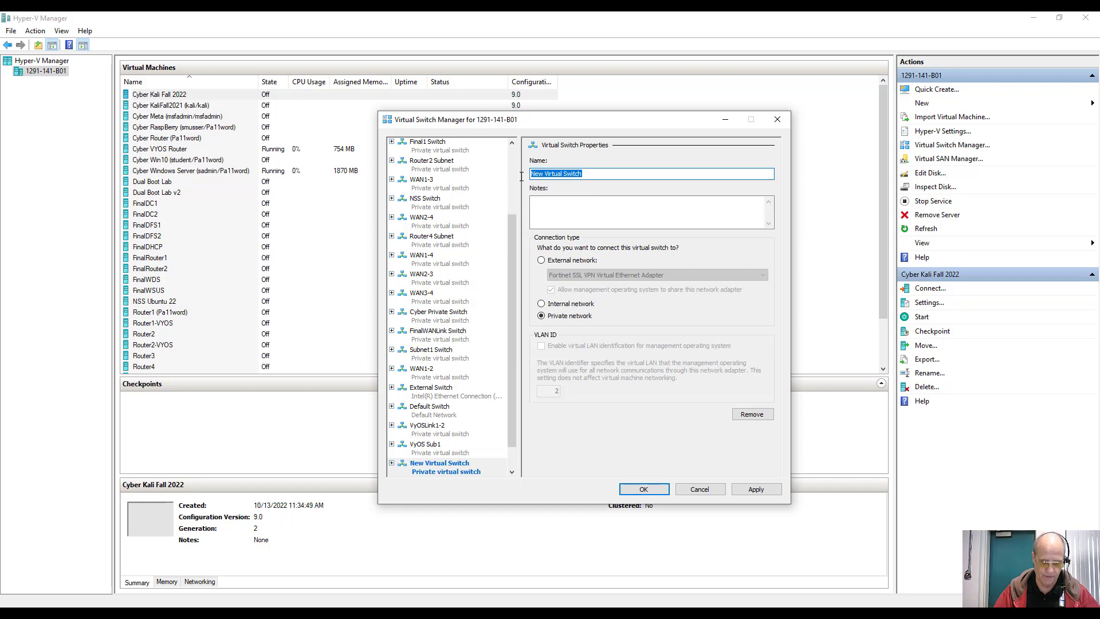
{"action": "type", "text": "VyOS Sub2"}
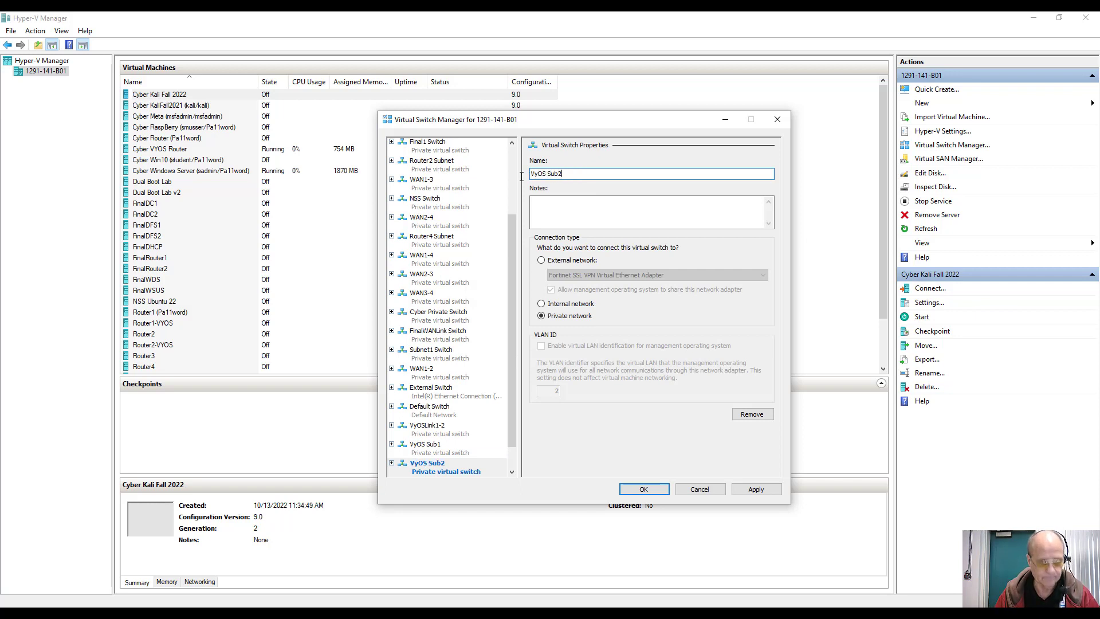
{"action": "left_click", "coordinate": [658, 489]}
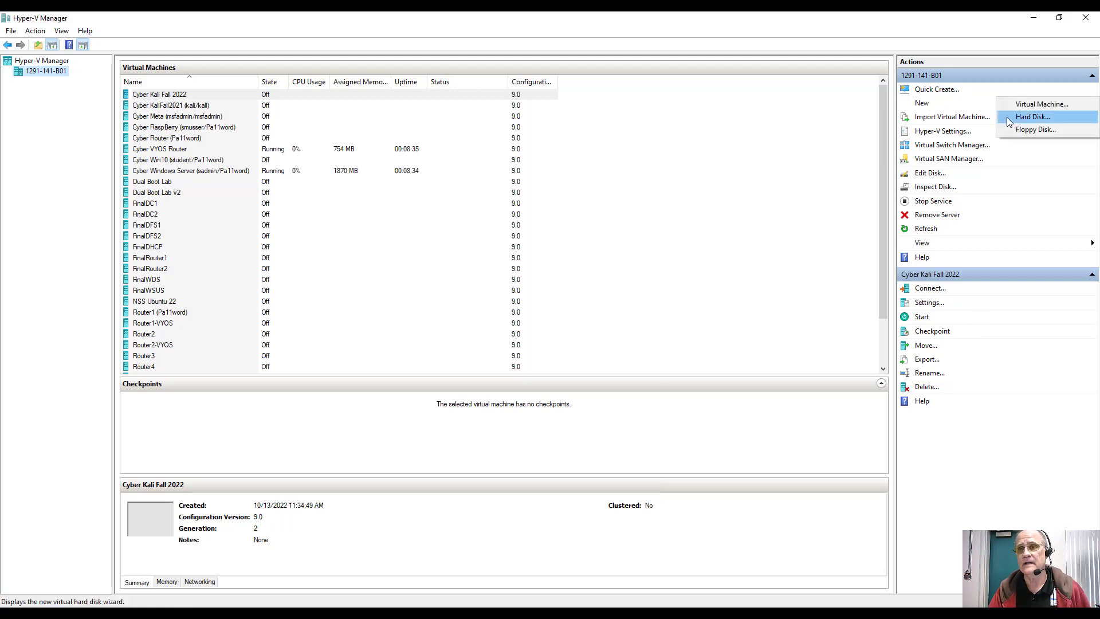
Step: Start a new VM named VyOS Test Router1, networked on External Switch
{"action": "left_click", "coordinate": [1034, 104]}
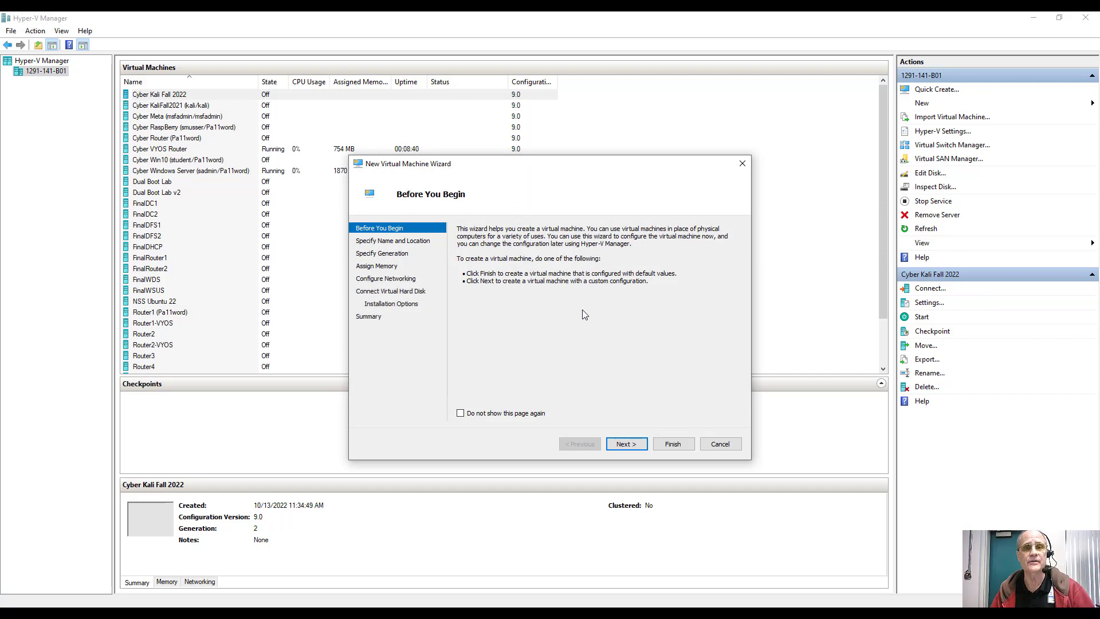
{"action": "key", "text": "Return"}
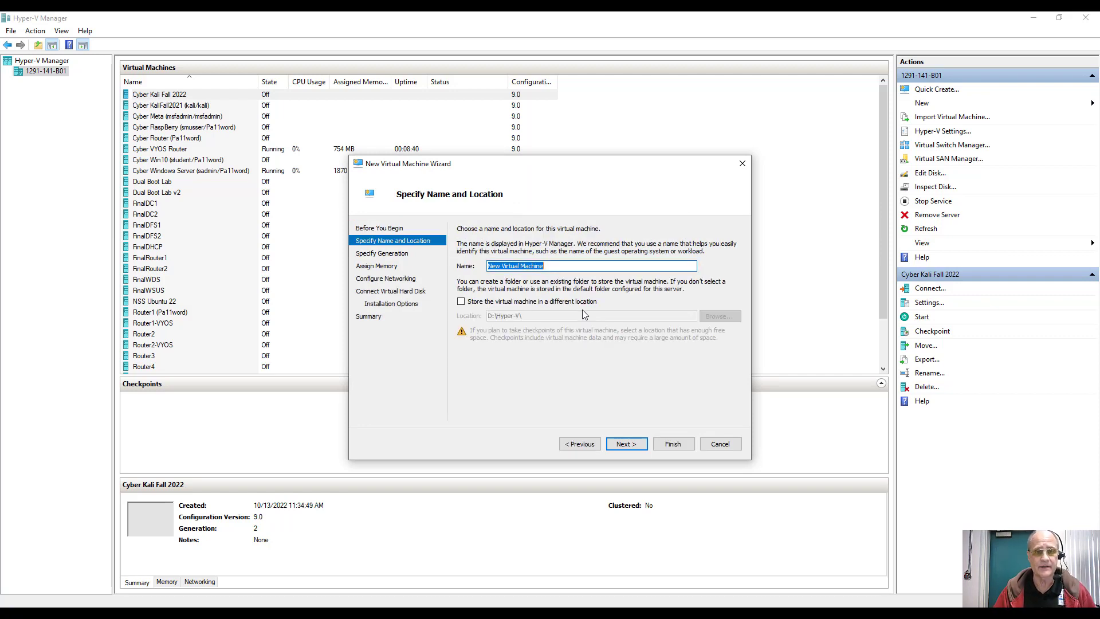
{"action": "type", "text": "V"}
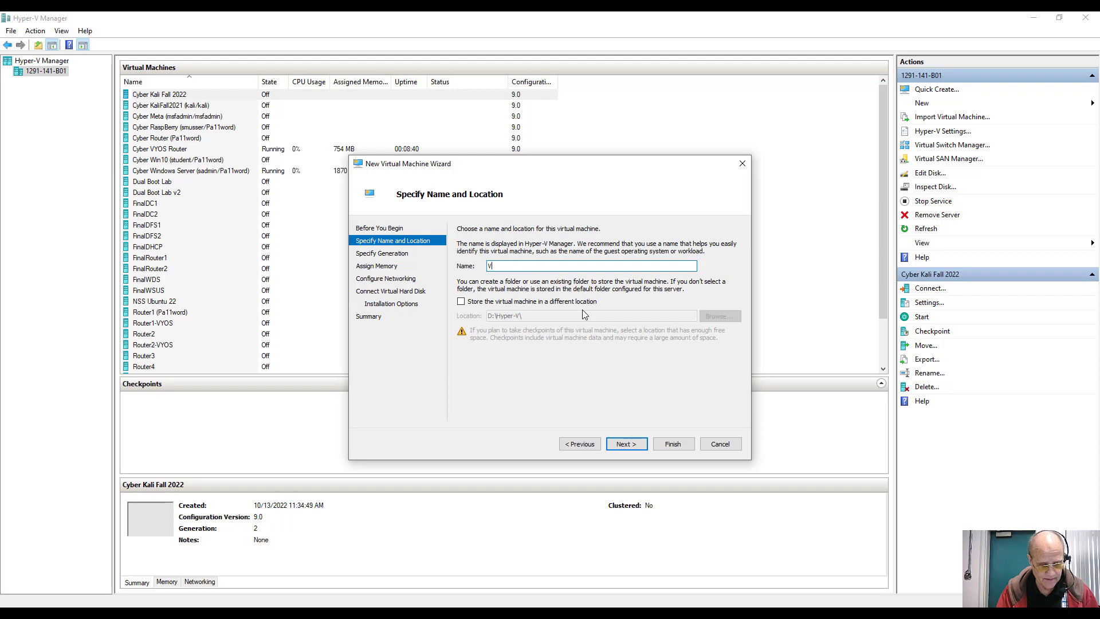
{"action": "type", "text": "yOS "}
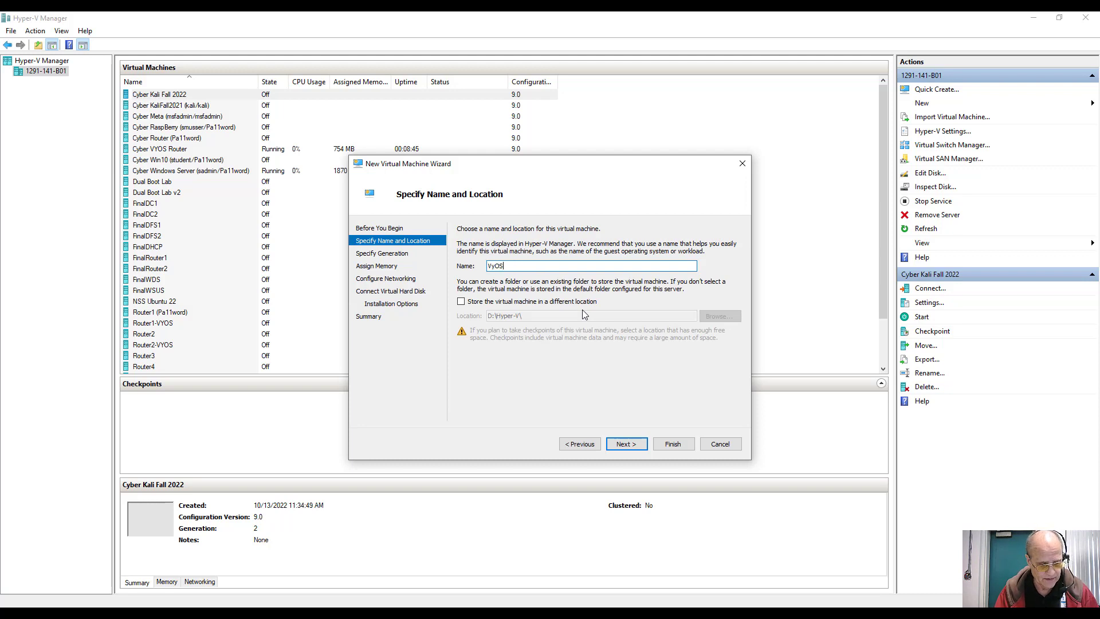
{"action": "type", "text": "Test "}
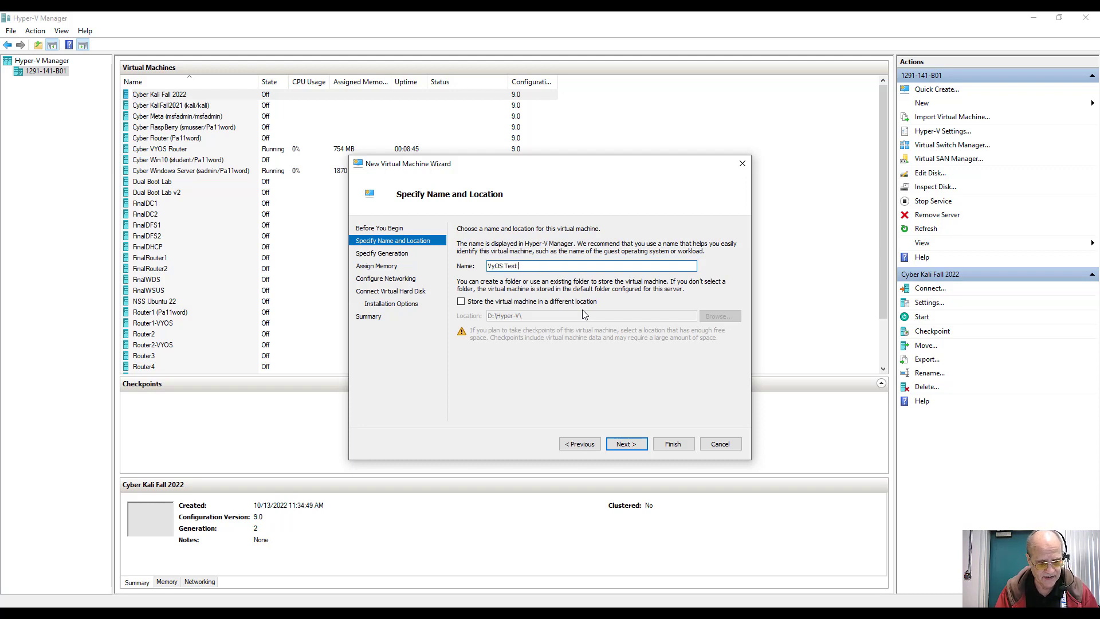
{"action": "type", "text": "Router 1"}
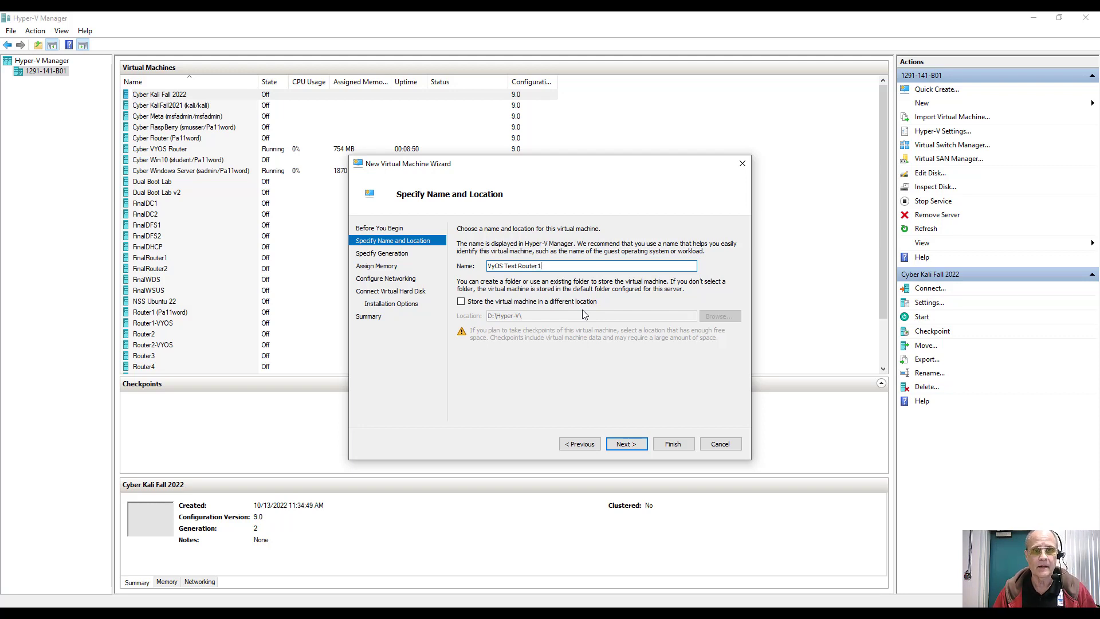
{"action": "key", "text": "Return"}
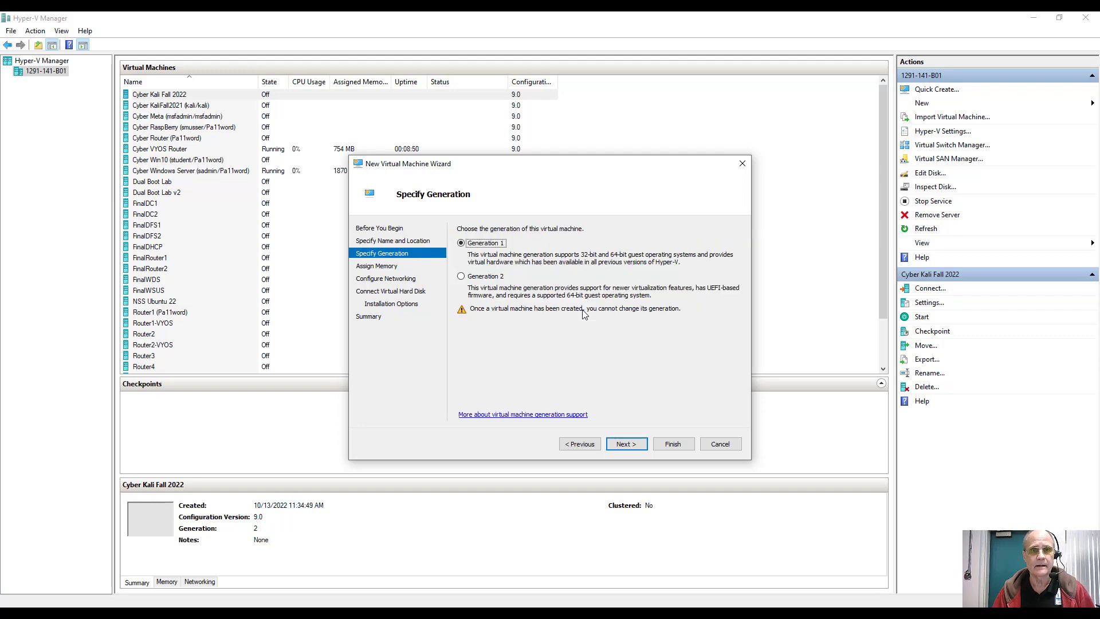
{"action": "key", "text": "Return"}
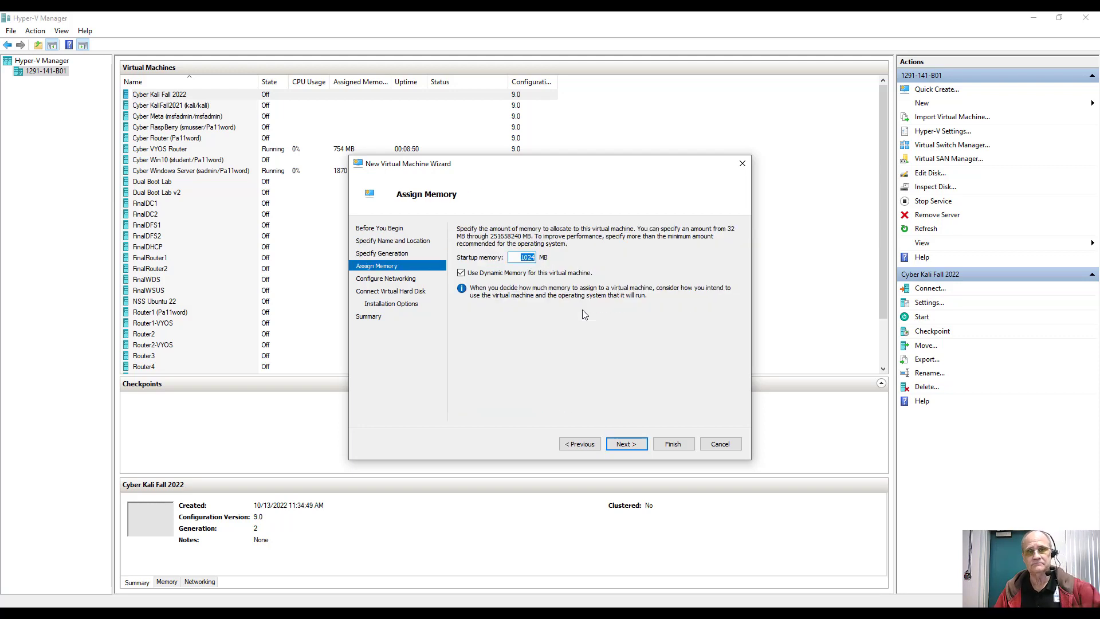
{"action": "key", "text": "Return"}
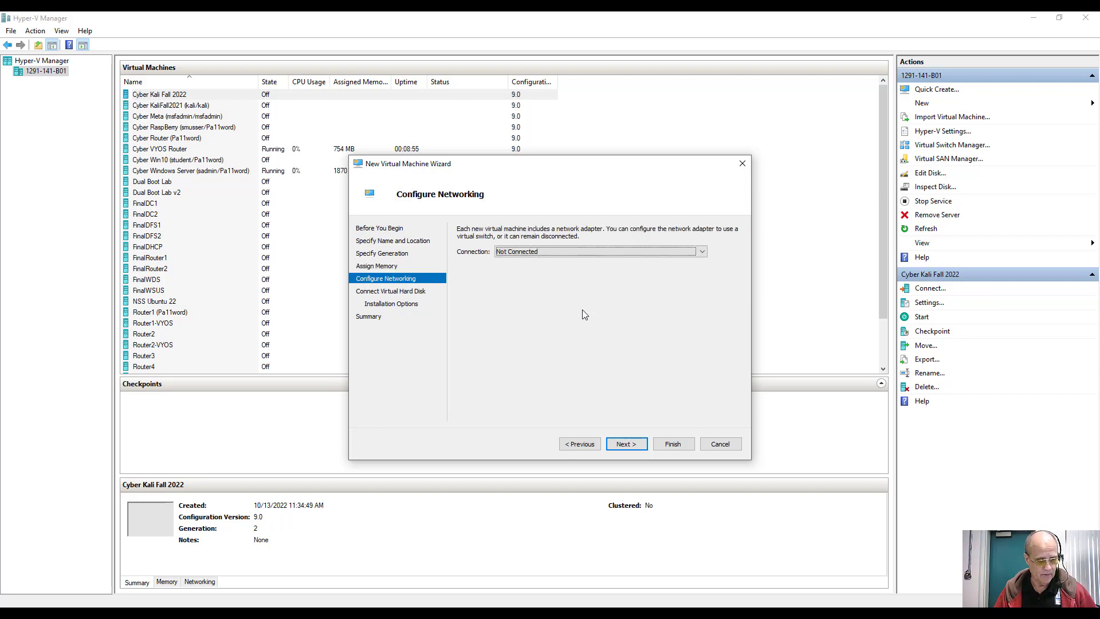
{"action": "key", "text": "Down"}
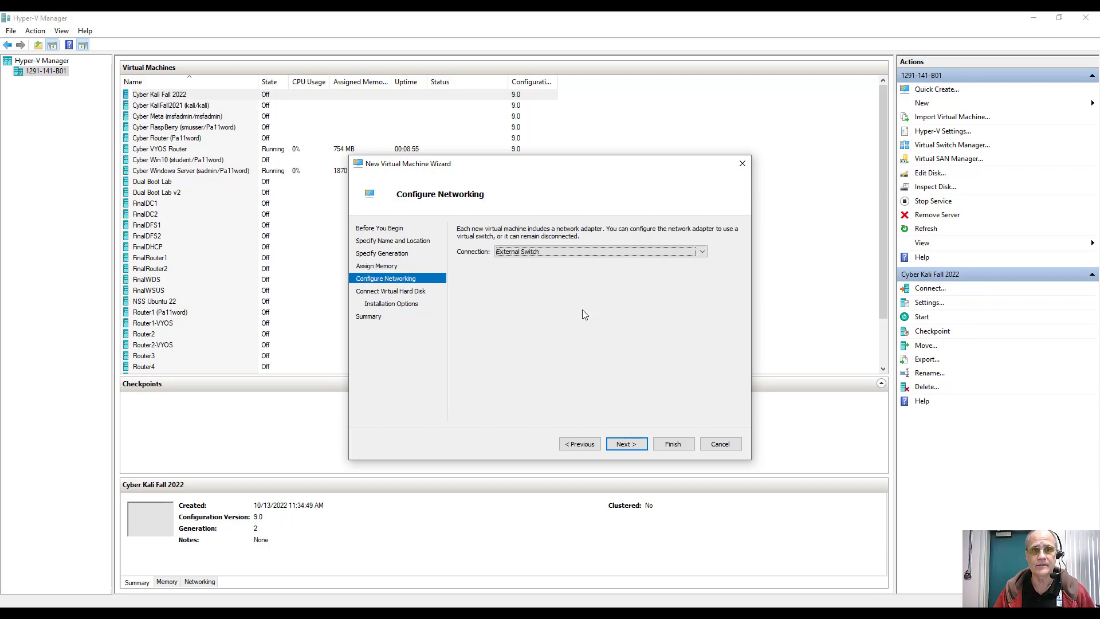
{"action": "key", "text": "Return"}
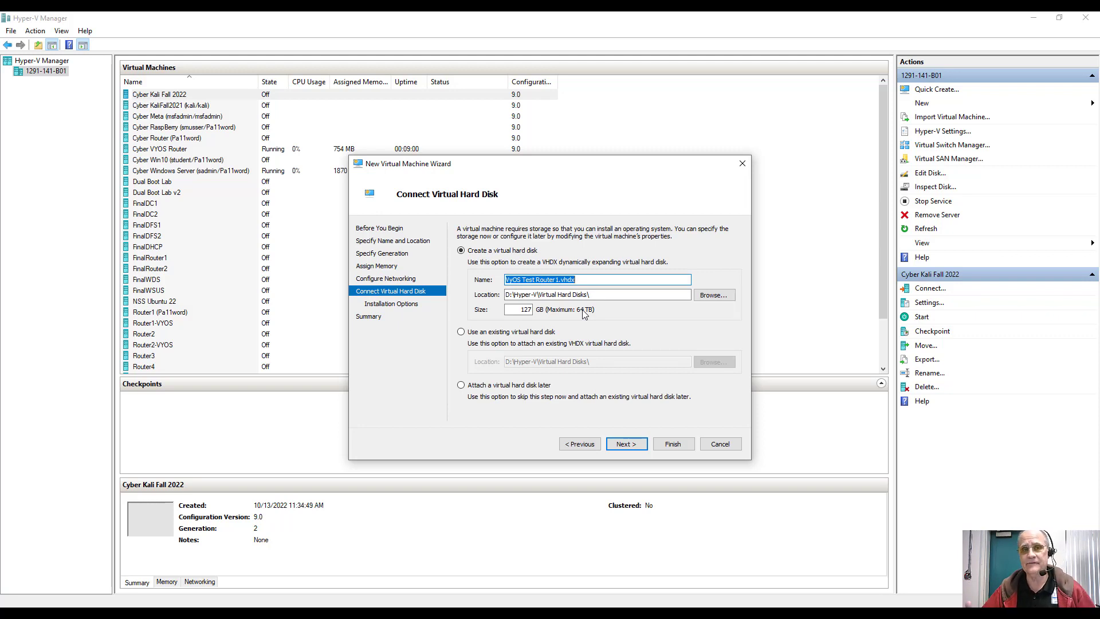
Step: Give it a 2 GB disk, boot from the vyos ISO, and finish the wizard
{"action": "key", "text": "Tab"}
{"action": "key", "text": "Tab"}
{"action": "key", "text": "Tab"}
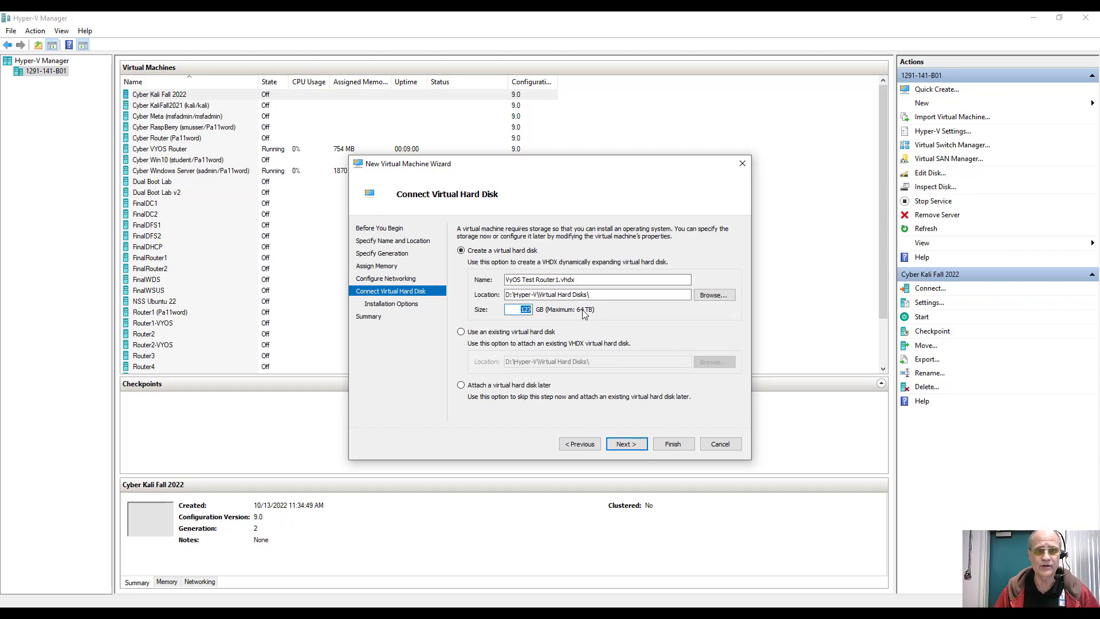
{"action": "type", "text": "2"}
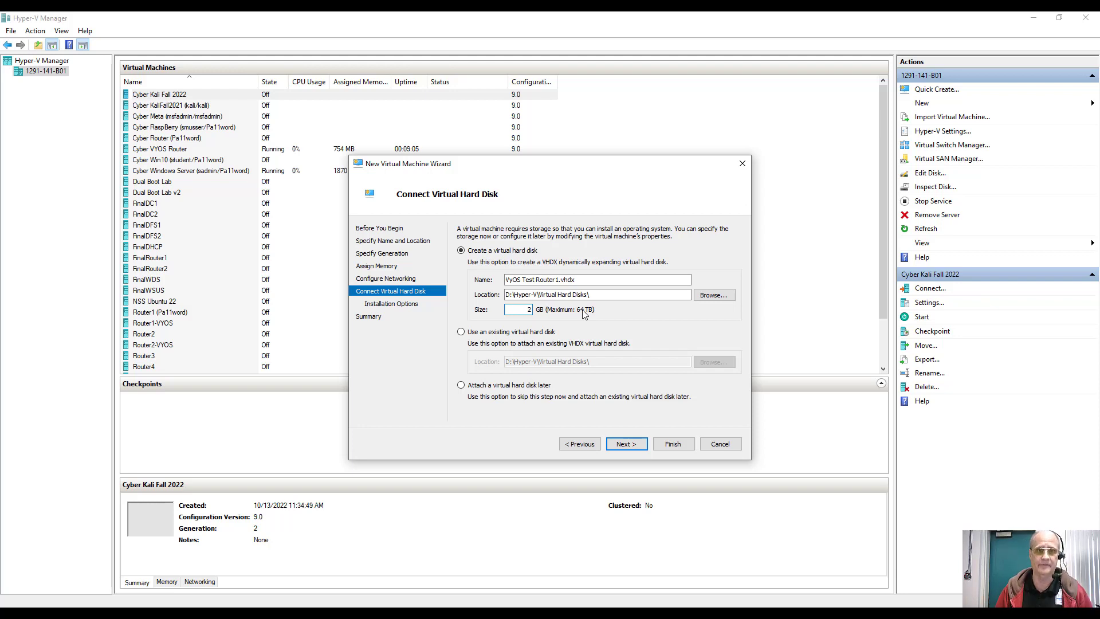
{"action": "key", "text": "Return"}
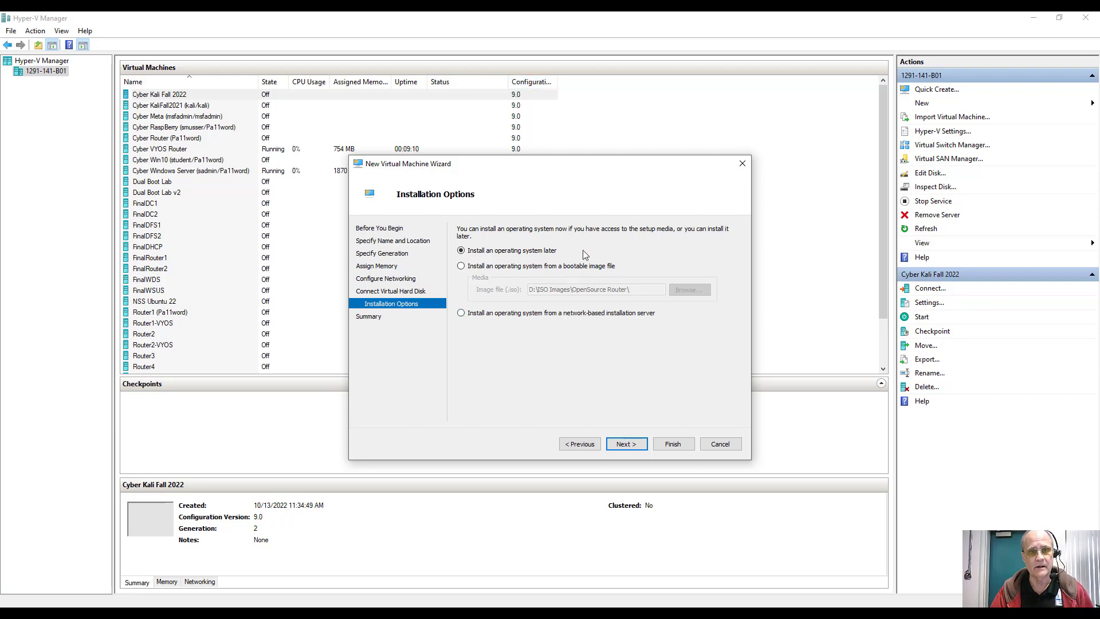
{"action": "left_click", "coordinate": [574, 267]}
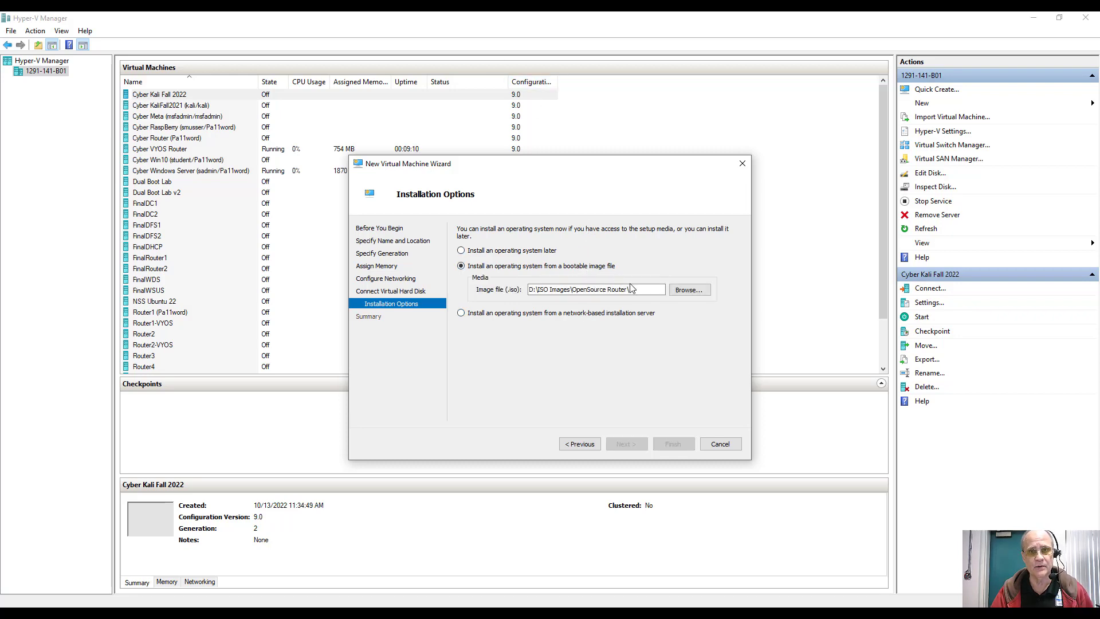
{"action": "left_click", "coordinate": [682, 290]}
{"action": "left_click", "coordinate": [550, 257]}
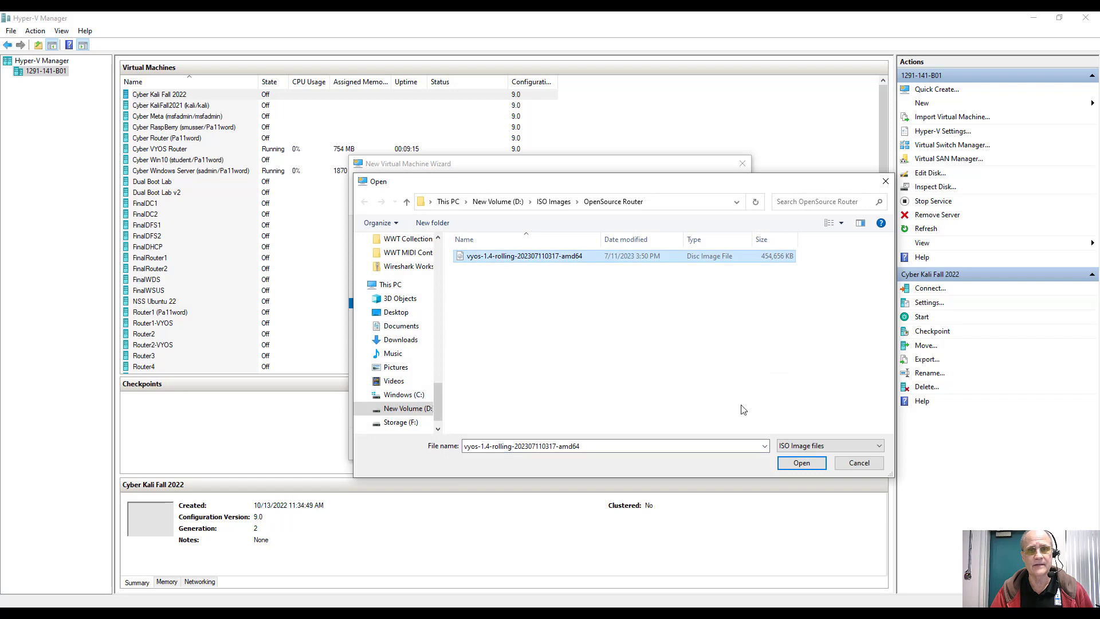
{"action": "left_click", "coordinate": [802, 464]}
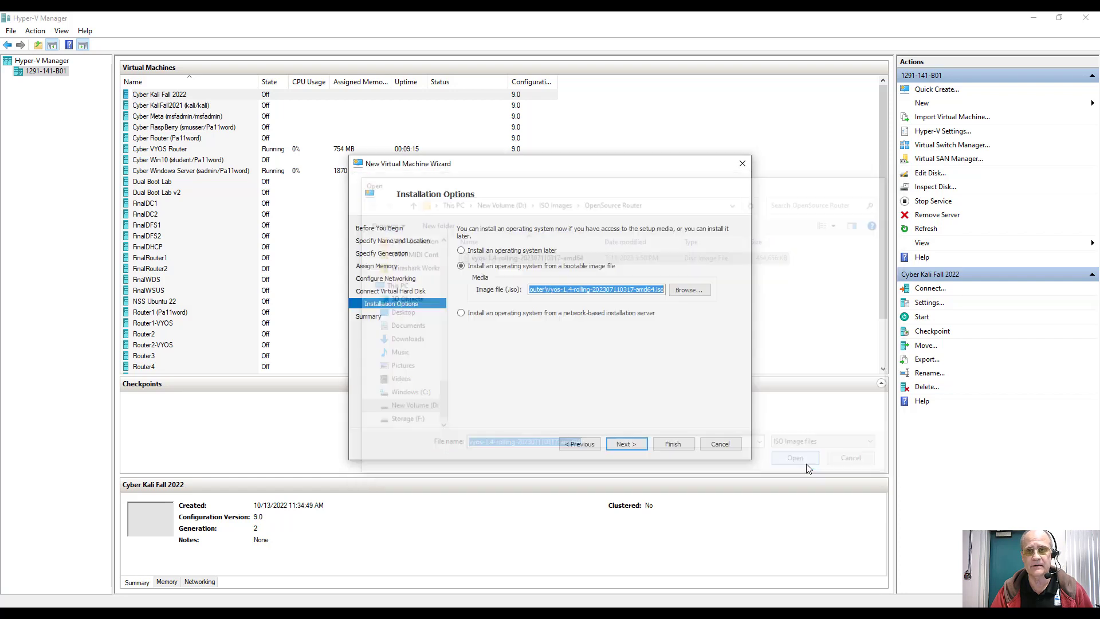
{"action": "left_click", "coordinate": [634, 446]}
{"action": "left_click", "coordinate": [687, 444]}
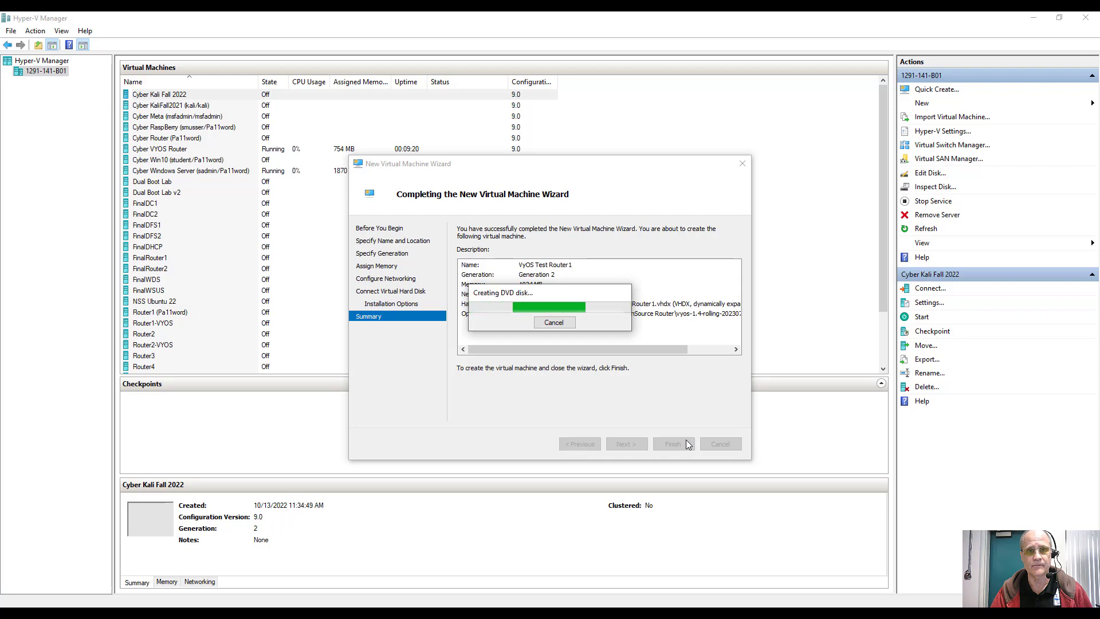
{"action": "left_click", "coordinate": [961, 106]}
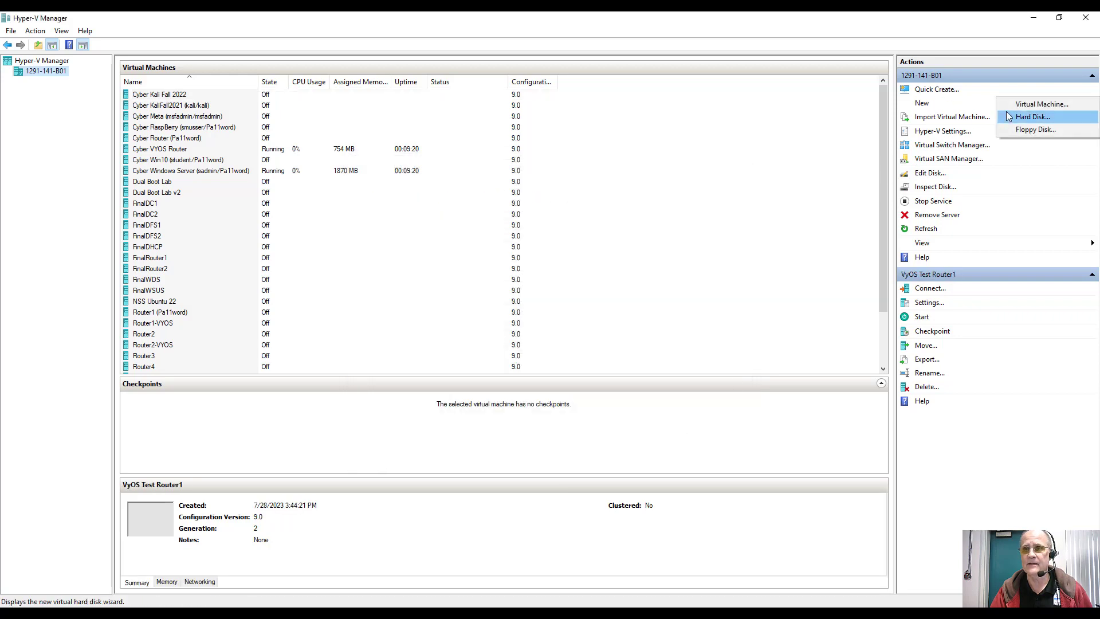
Step: Start a new VM named VyOS Test Router2 connected to the VyOSLink1-2 switch
{"action": "left_click", "coordinate": [1020, 104]}
{"action": "key", "text": "Return"}
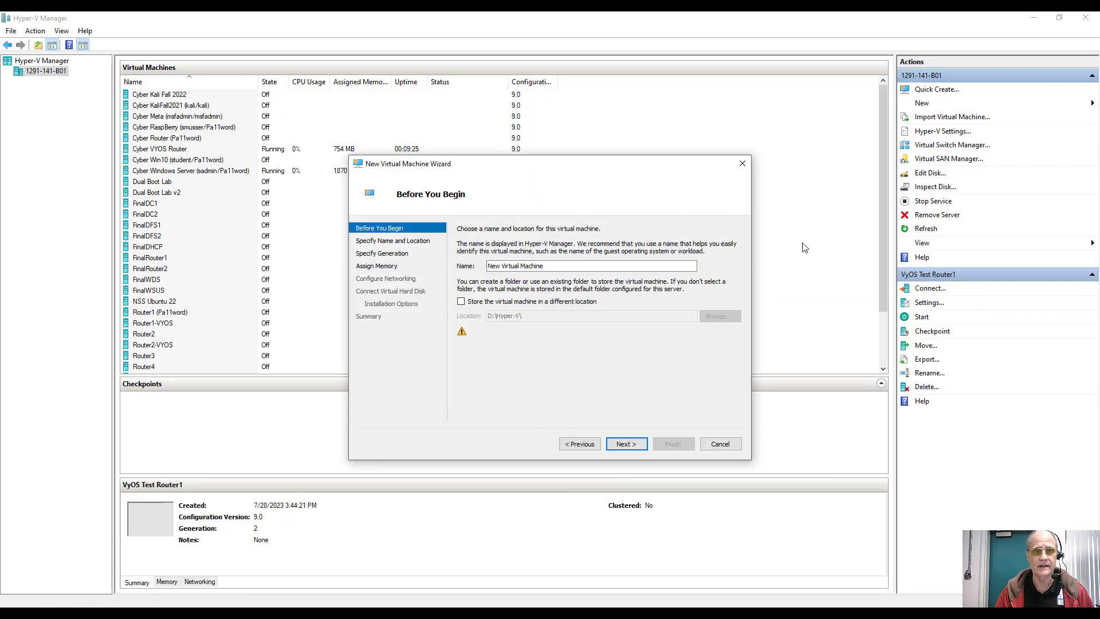
{"action": "type", "text": "VyOS"}
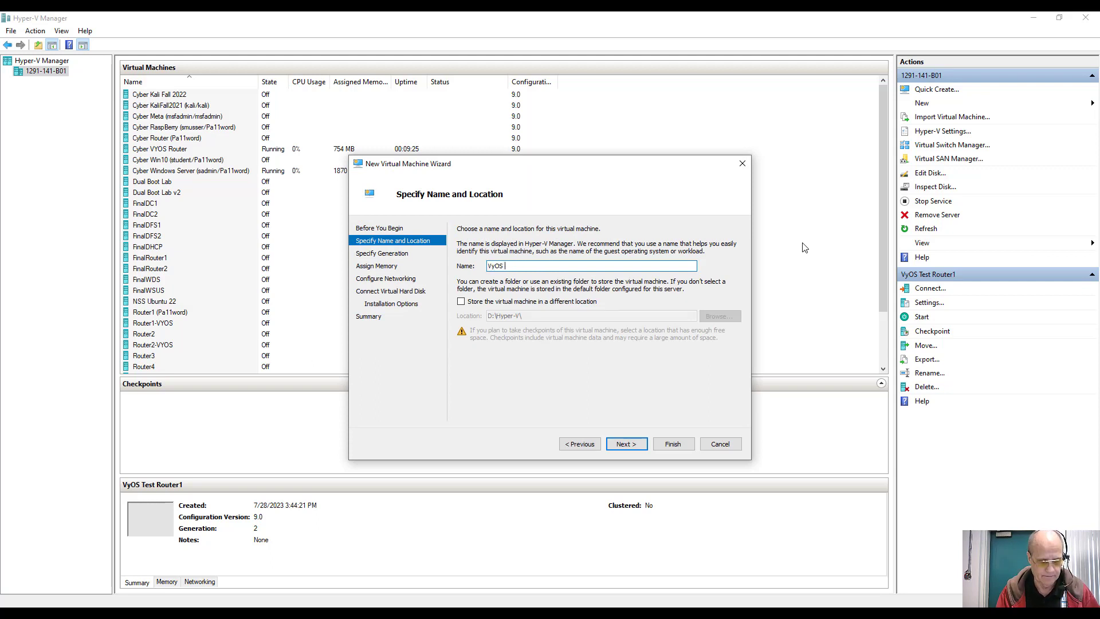
{"action": "type", "text": " Test Router2"}
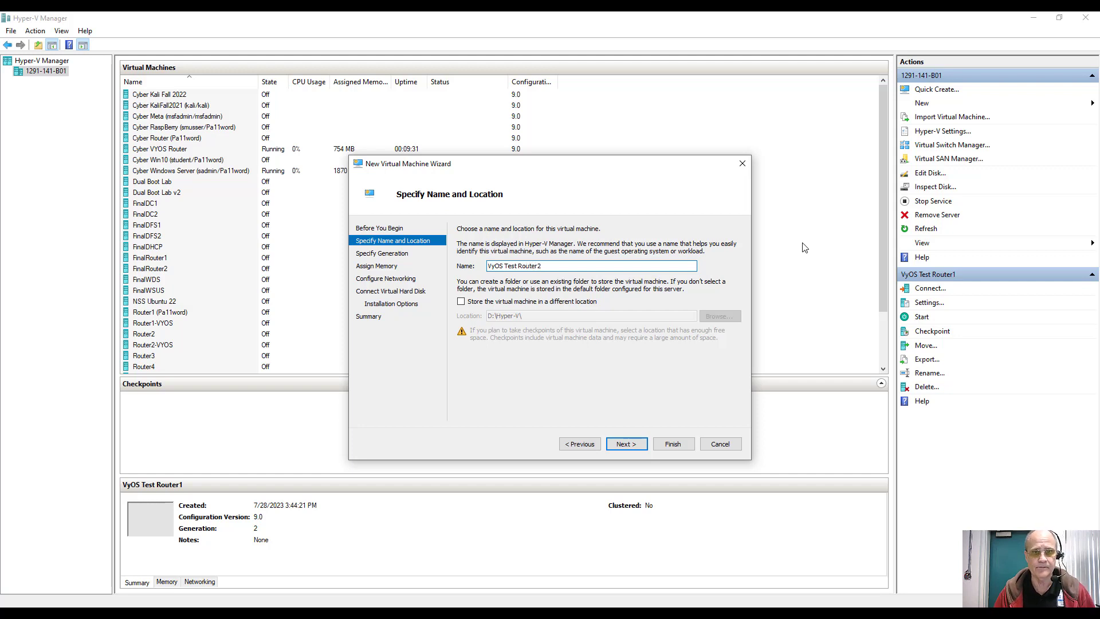
{"action": "key", "text": "Return"}
{"action": "key", "text": "Return"}
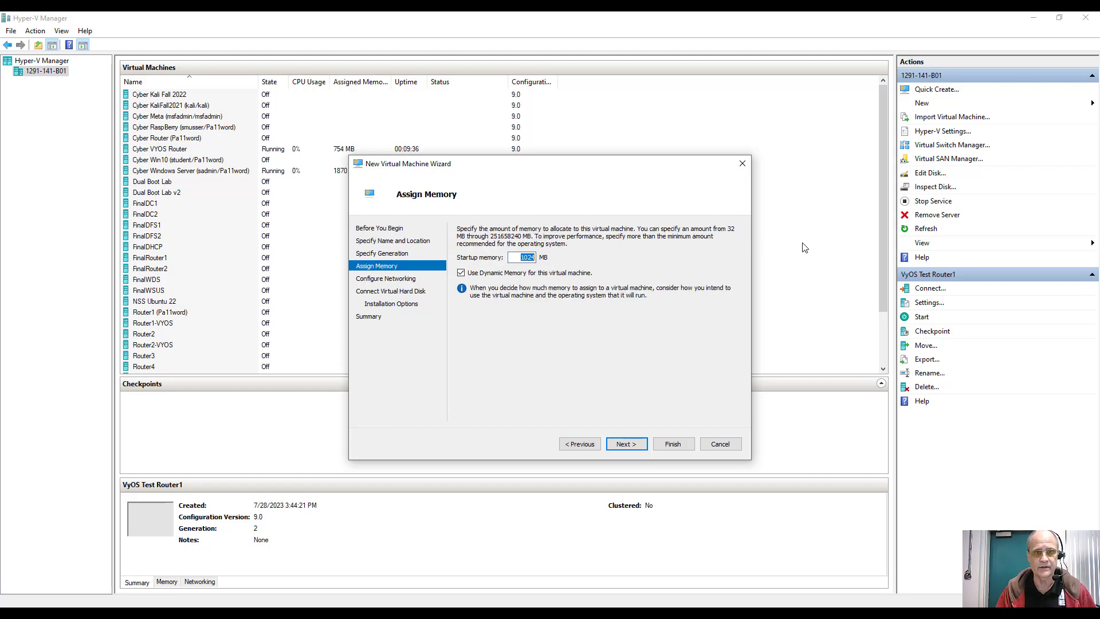
{"action": "key", "text": "Return"}
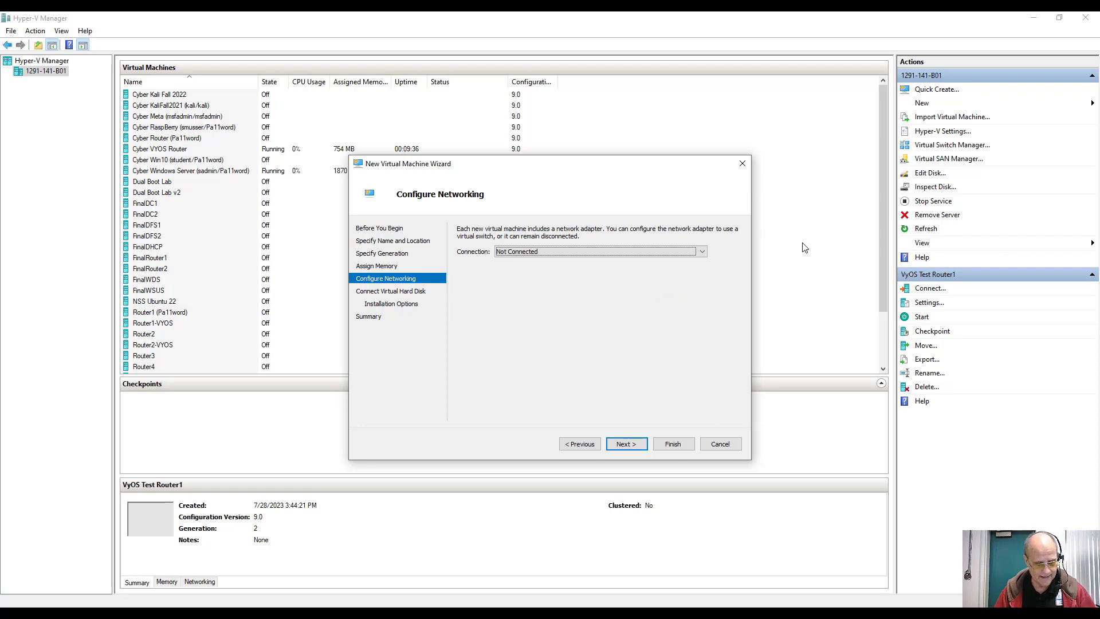
{"action": "key", "text": "Down"}
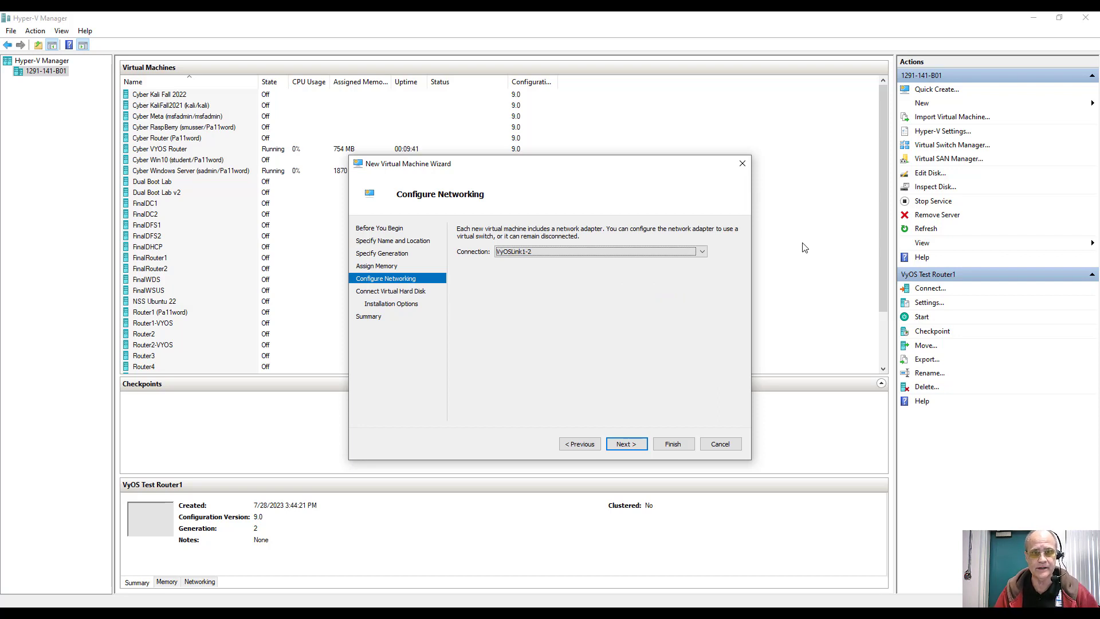
{"action": "key", "text": "Return"}
Step: Keep the default disk, boot from the vyos ISO, and finish the wizard
{"action": "key", "text": "Tab"}
{"action": "key", "text": "Tab"}
{"action": "key", "text": "Tab"}
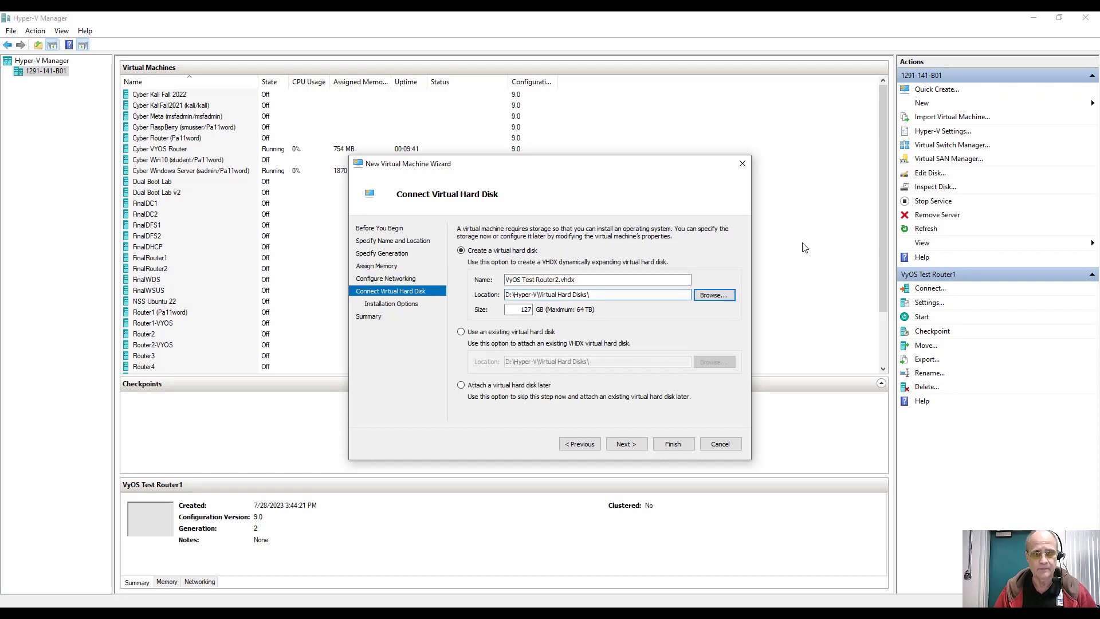
{"action": "key", "text": "Return"}
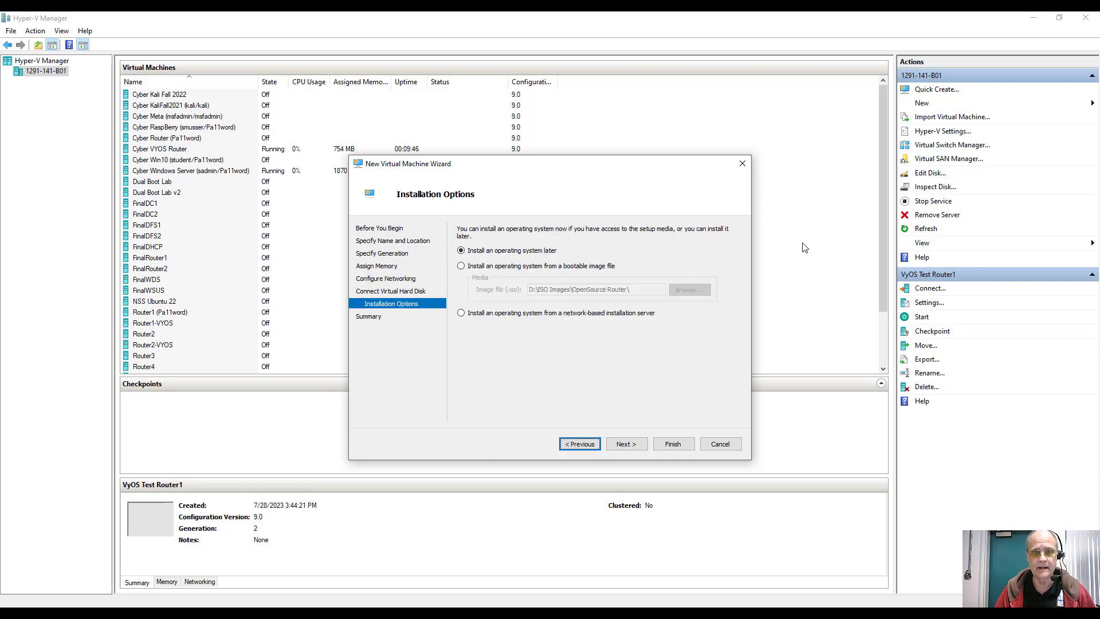
{"action": "key", "text": "Down"}
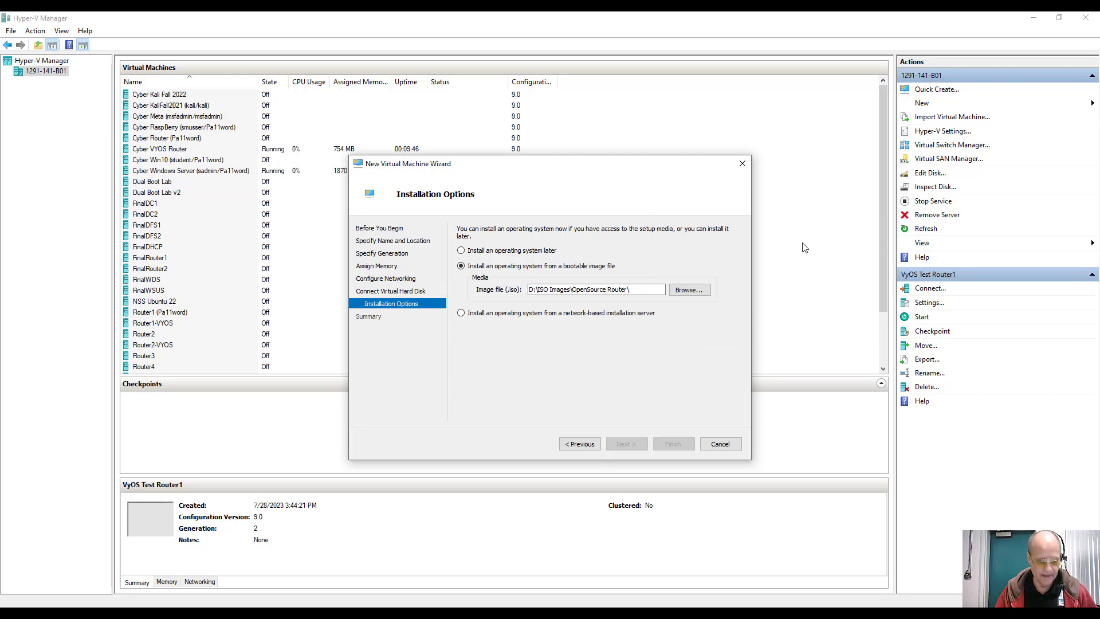
{"action": "key", "text": "alt+b"}
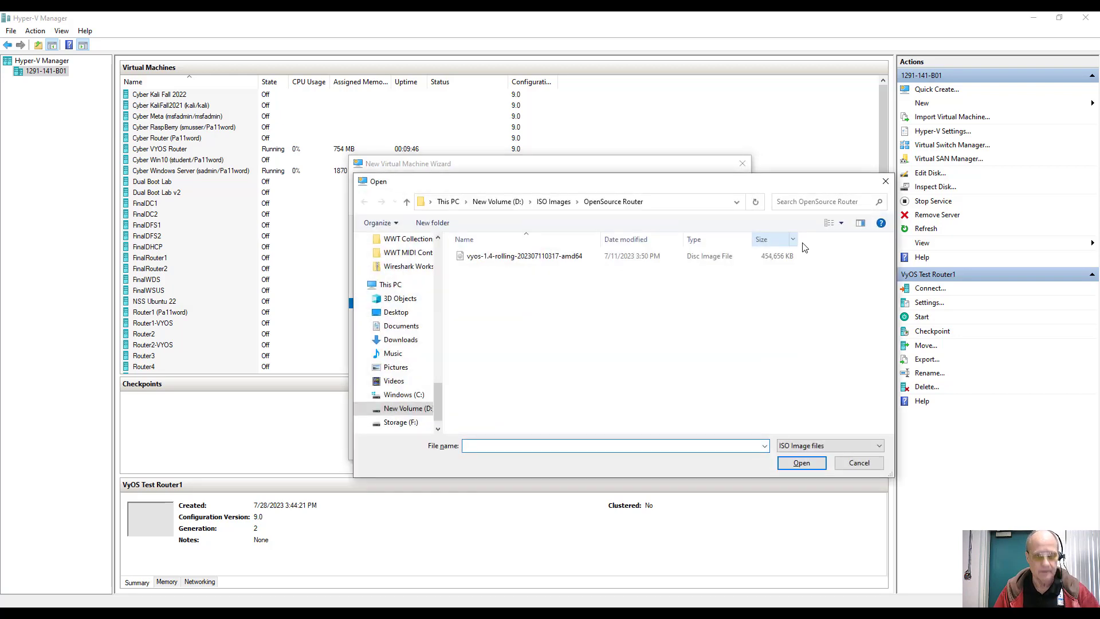
{"action": "type", "text": "v"}
{"action": "key", "text": "Down"}
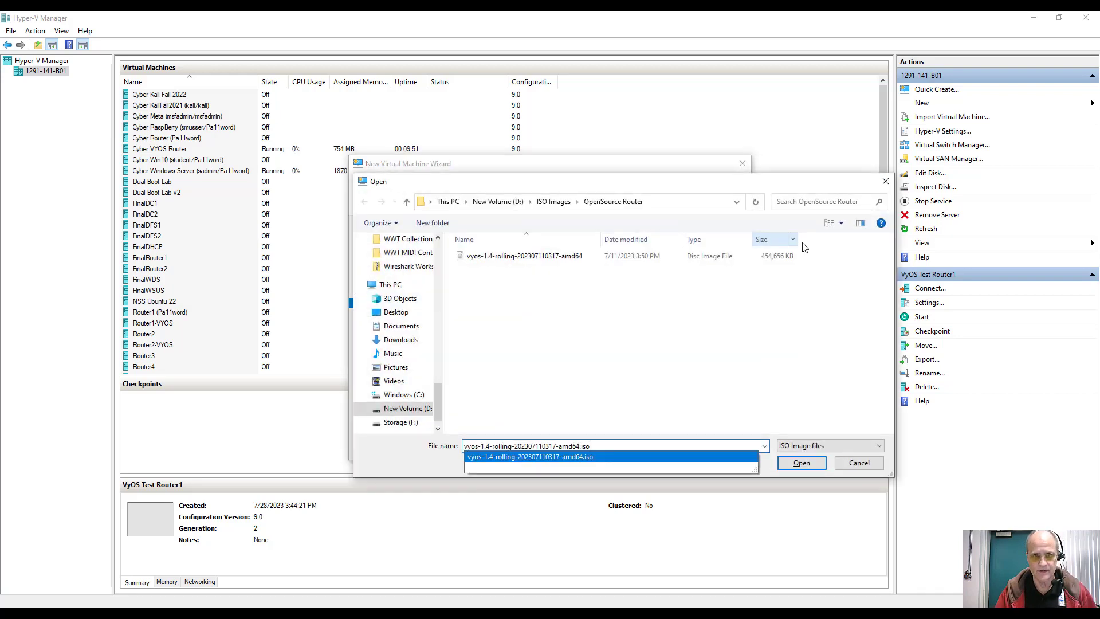
{"action": "key", "text": "Return"}
{"action": "key", "text": "alt+n"}
{"action": "key", "text": "Return"}
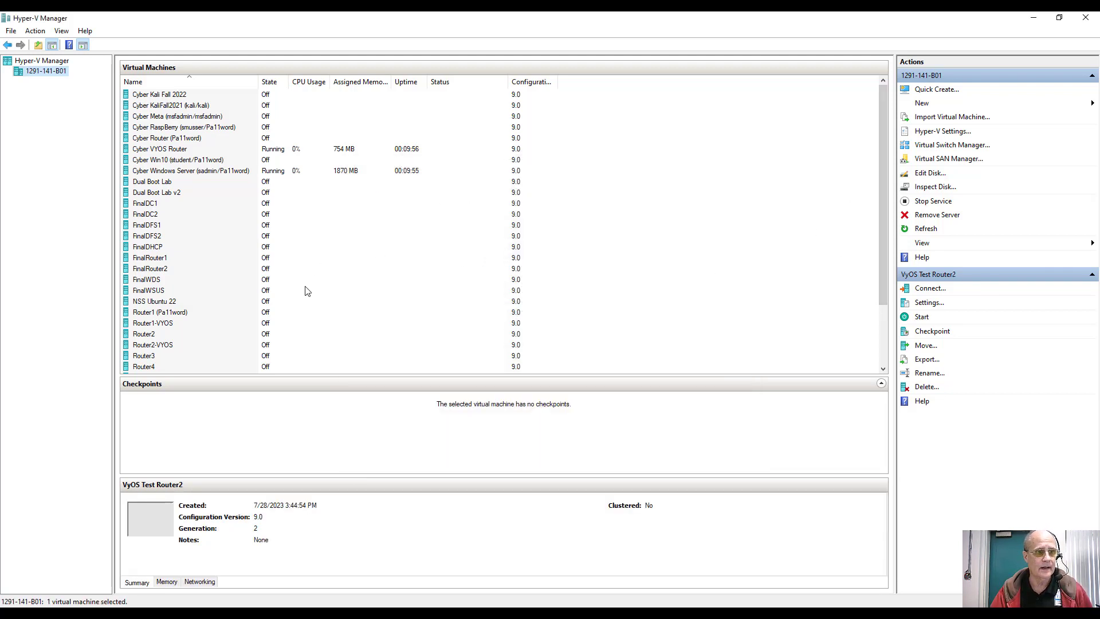
Step: In VyOS Test Router1's settings, add a network adapter on VyOSLink1-2
{"action": "scroll", "coordinate": [307, 291], "scroll_direction": "down", "scroll_amount": 3}
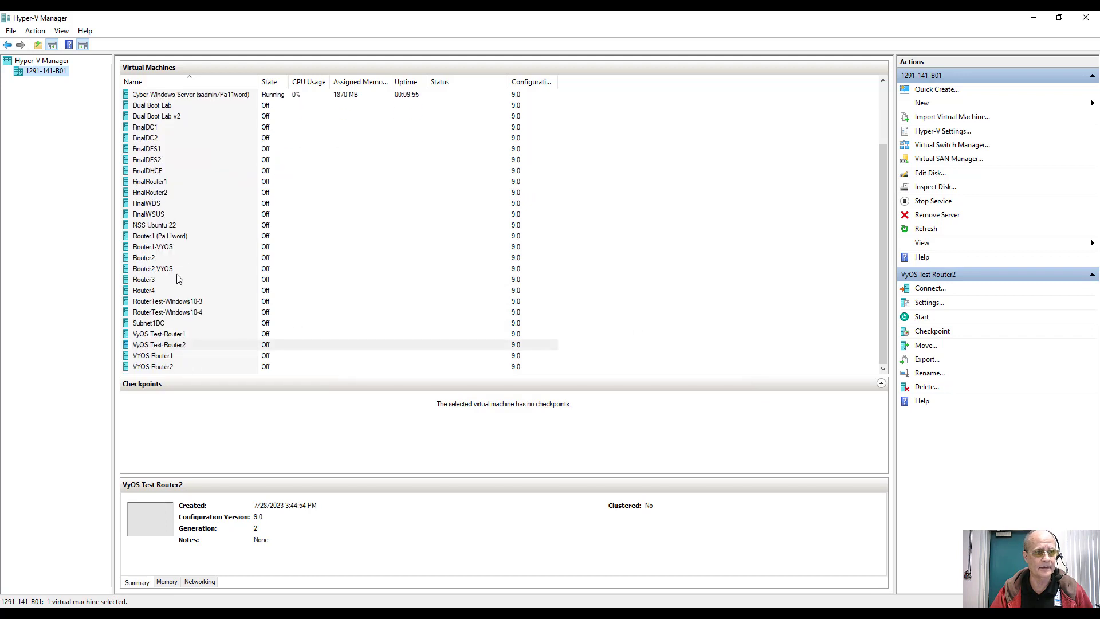
{"action": "right_click", "coordinate": [186, 335]}
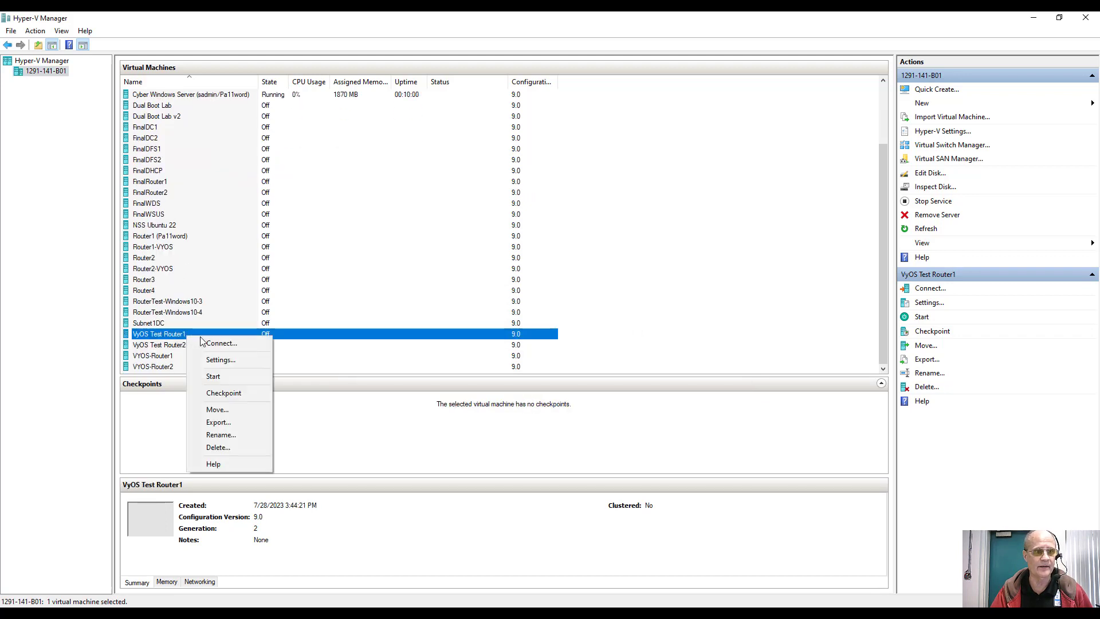
{"action": "left_click", "coordinate": [213, 360]}
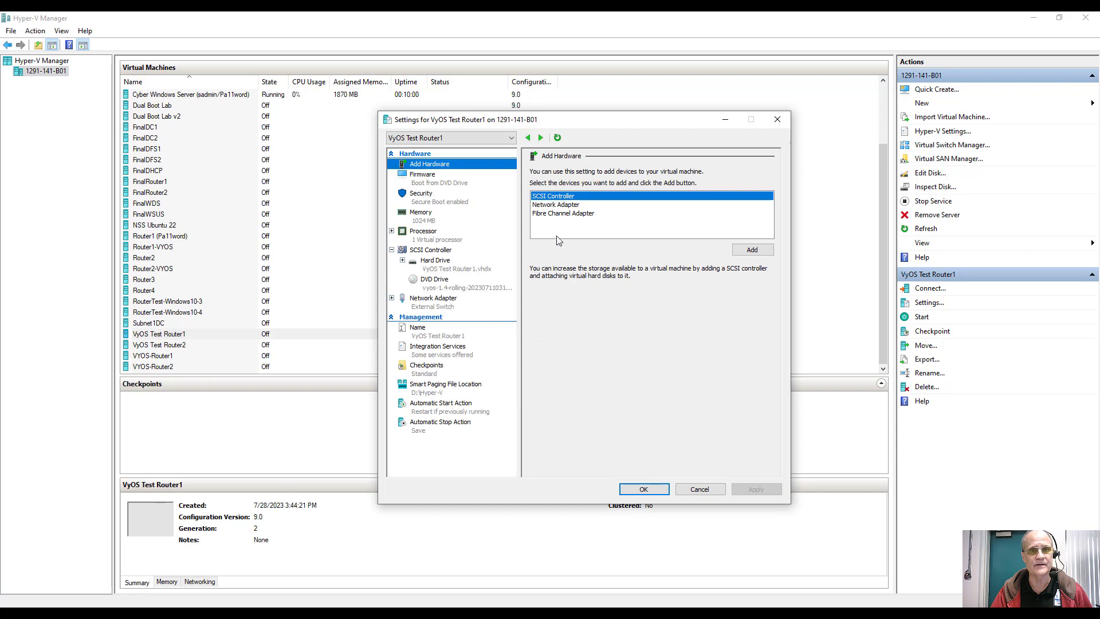
{"action": "left_click", "coordinate": [567, 205]}
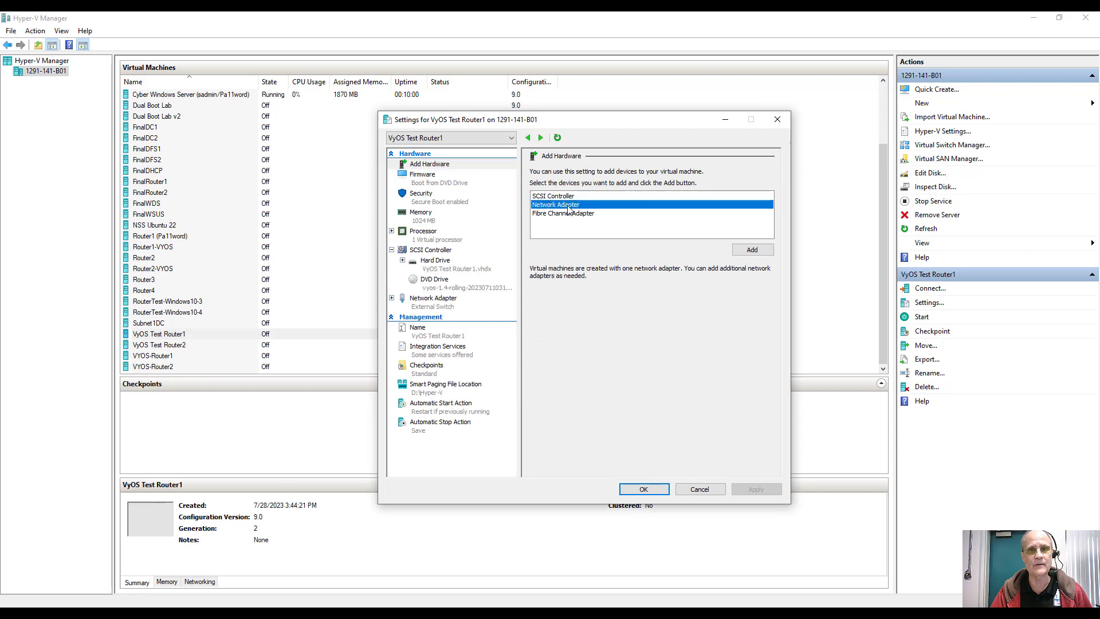
{"action": "left_click", "coordinate": [758, 252]}
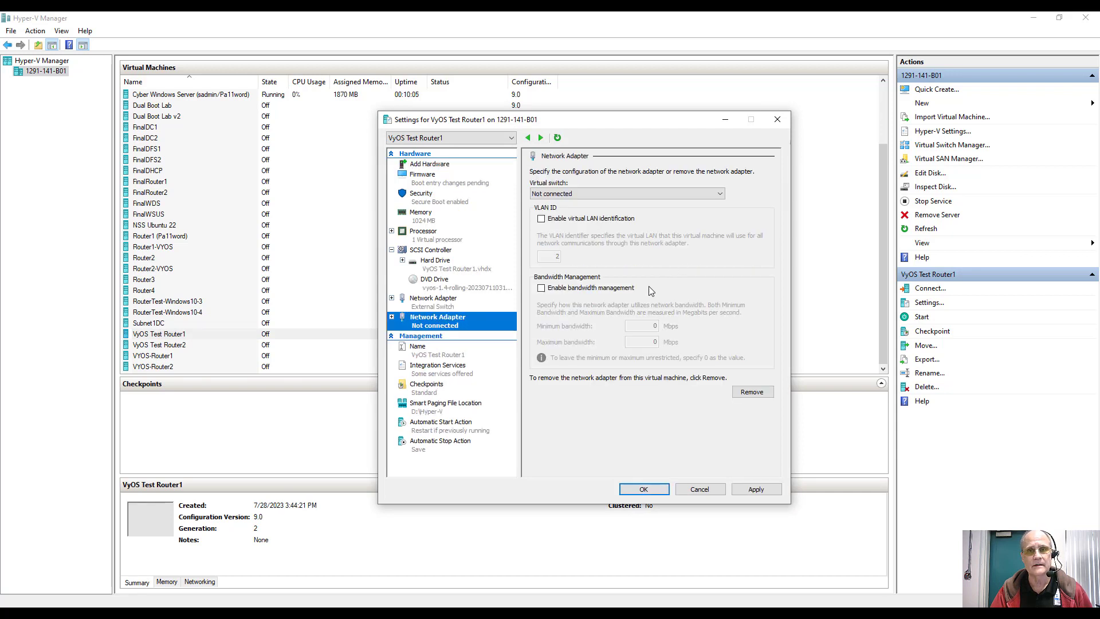
{"action": "left_click", "coordinate": [587, 193]}
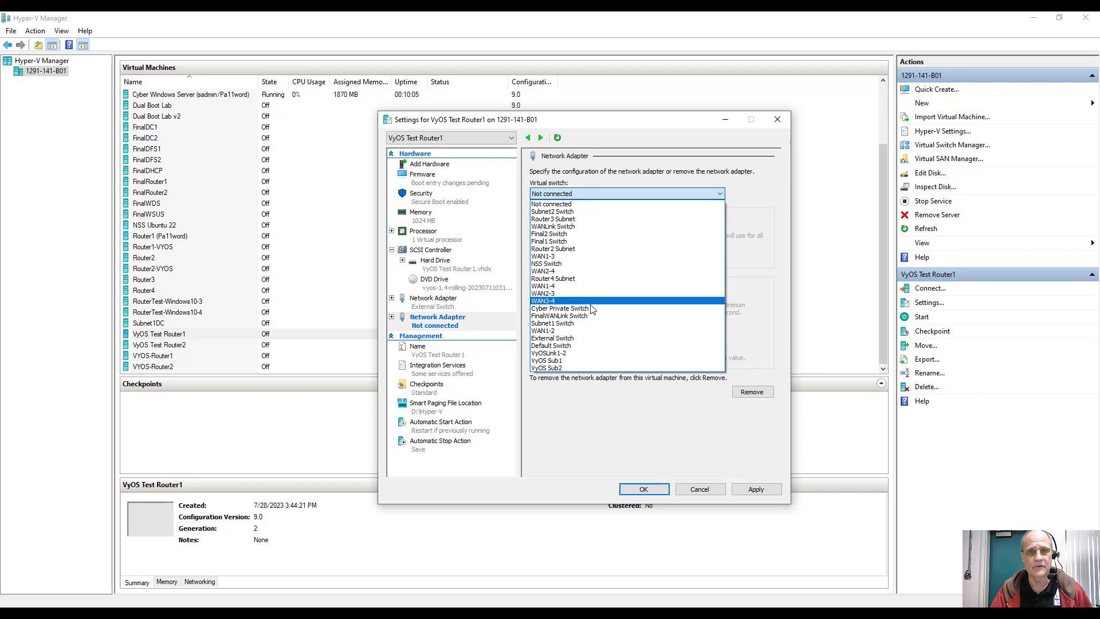
{"action": "left_click", "coordinate": [579, 353]}
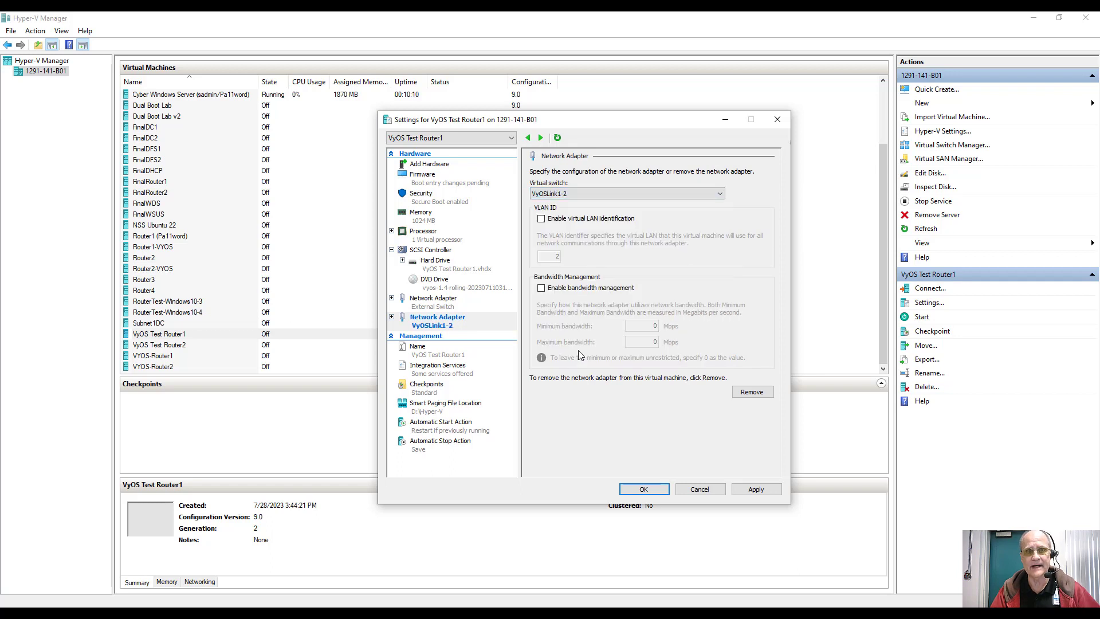
Step: Add a second Router1 network adapter connected to VyOS Sub1
{"action": "left_click", "coordinate": [453, 165]}
{"action": "left_click", "coordinate": [534, 204]}
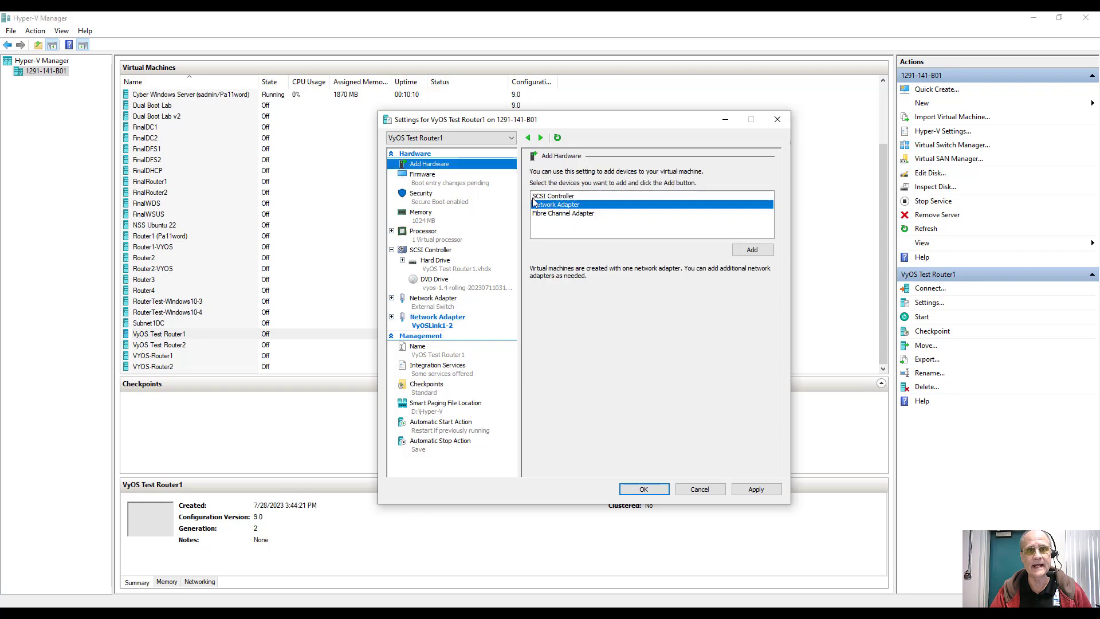
{"action": "left_click", "coordinate": [728, 250]}
{"action": "left_click", "coordinate": [580, 195]}
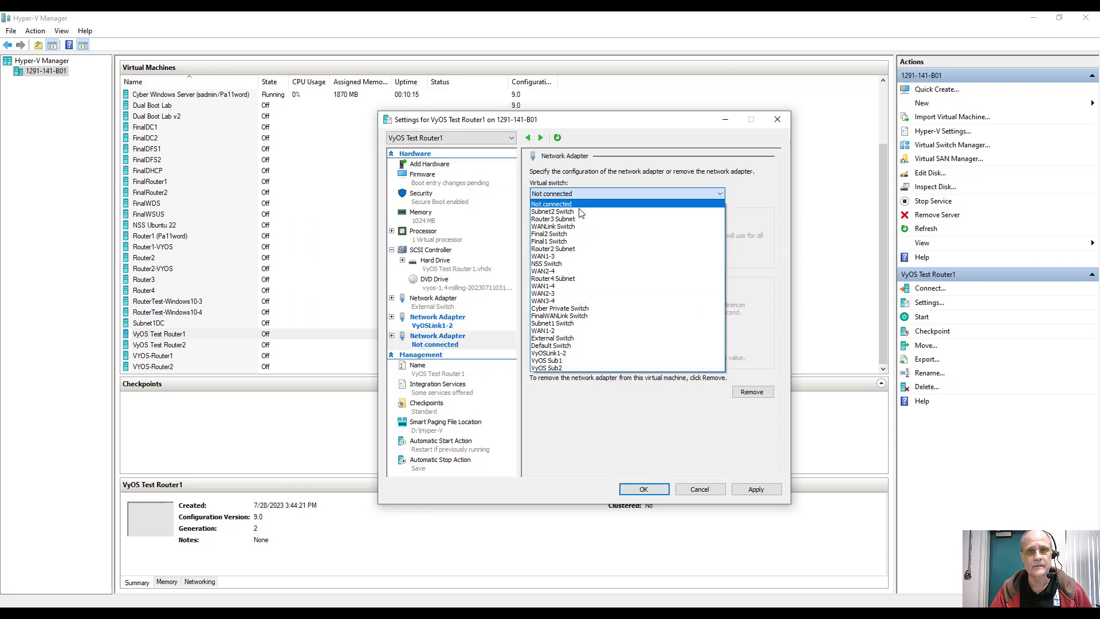
{"action": "left_click", "coordinate": [565, 360]}
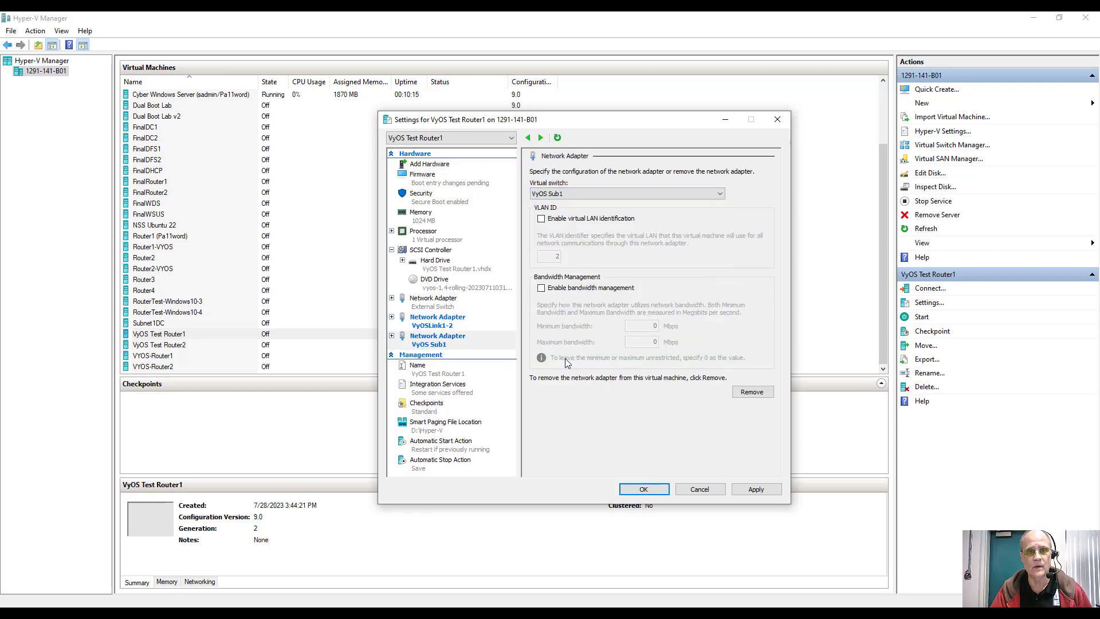
Step: Set Router1's maximum RAM to 1024 MB, disable automatic checkpoints, and save
{"action": "left_click", "coordinate": [427, 221]}
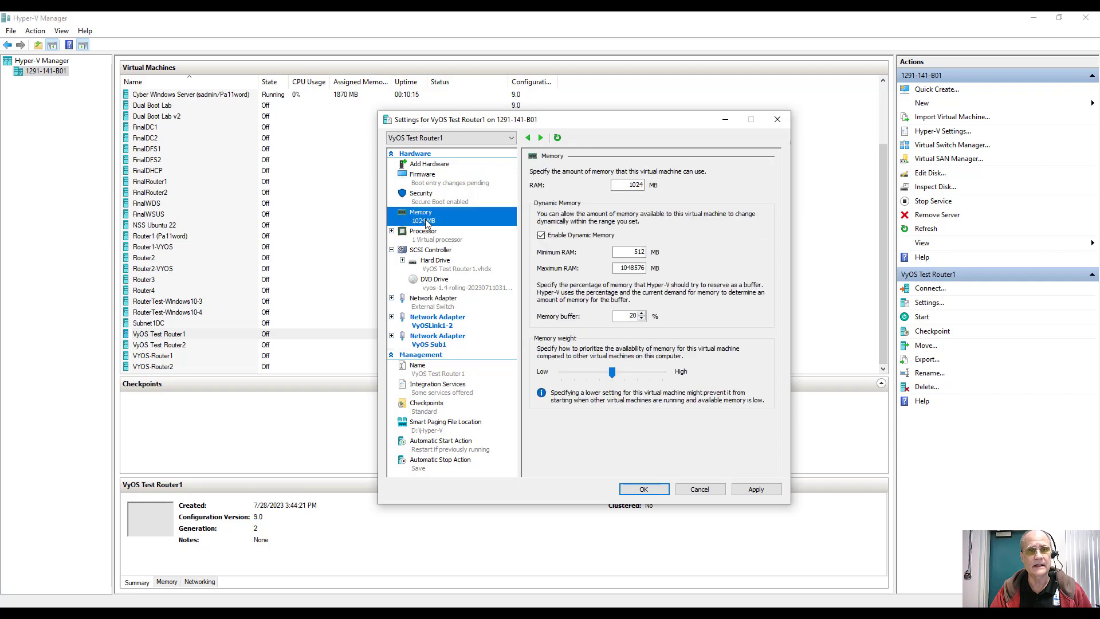
{"action": "double_click", "coordinate": [623, 268]}
{"action": "type", "text": "10"}
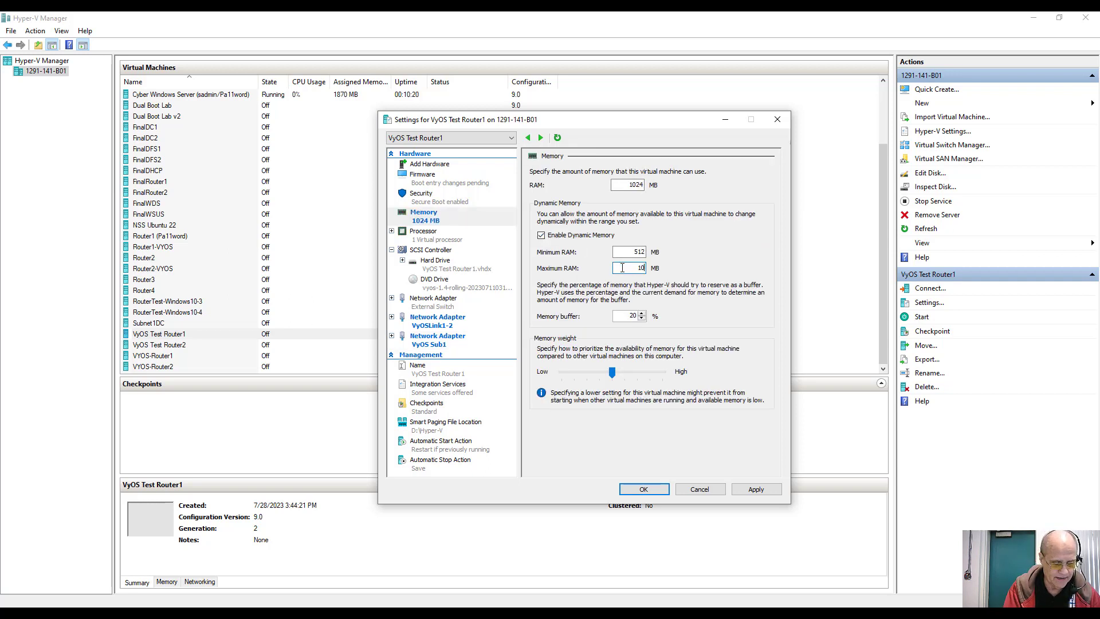
{"action": "type", "text": "24"}
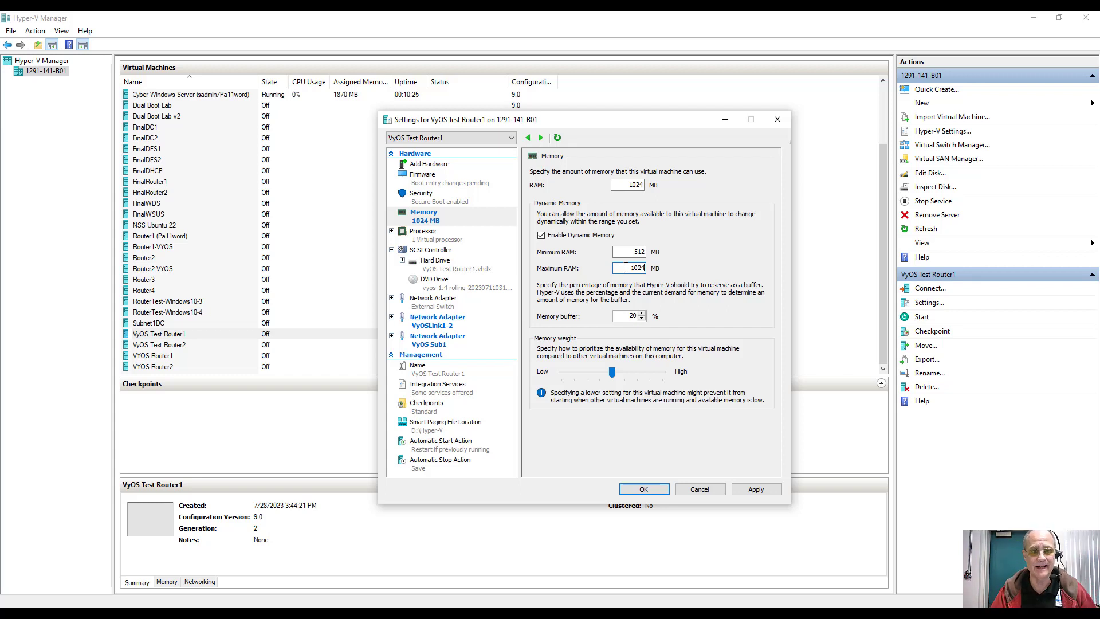
{"action": "left_click", "coordinate": [435, 408]}
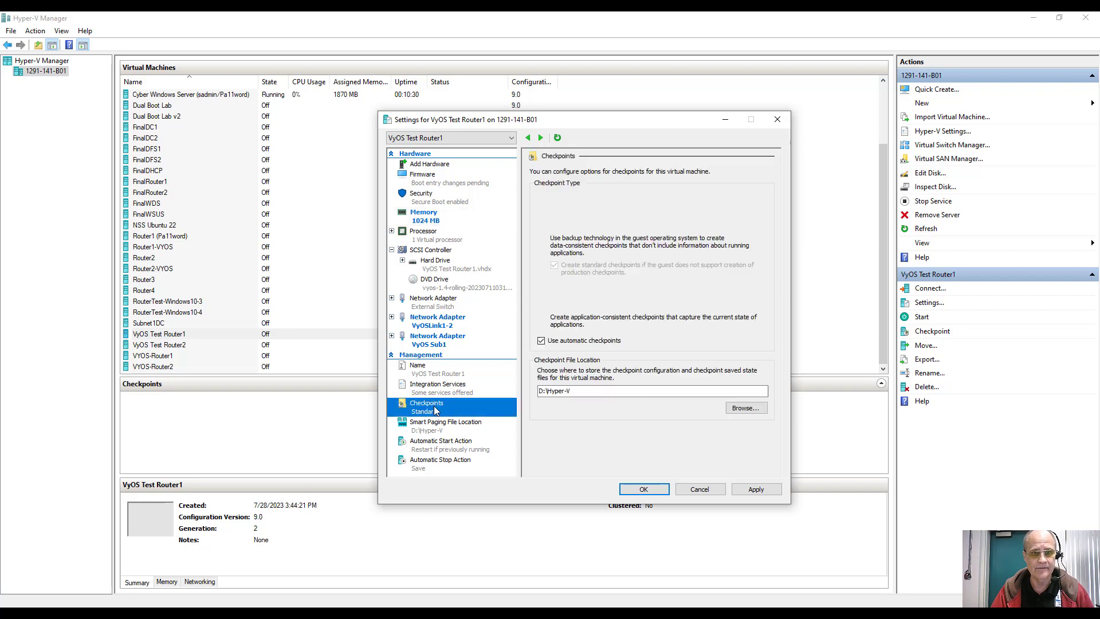
{"action": "left_click", "coordinate": [540, 341]}
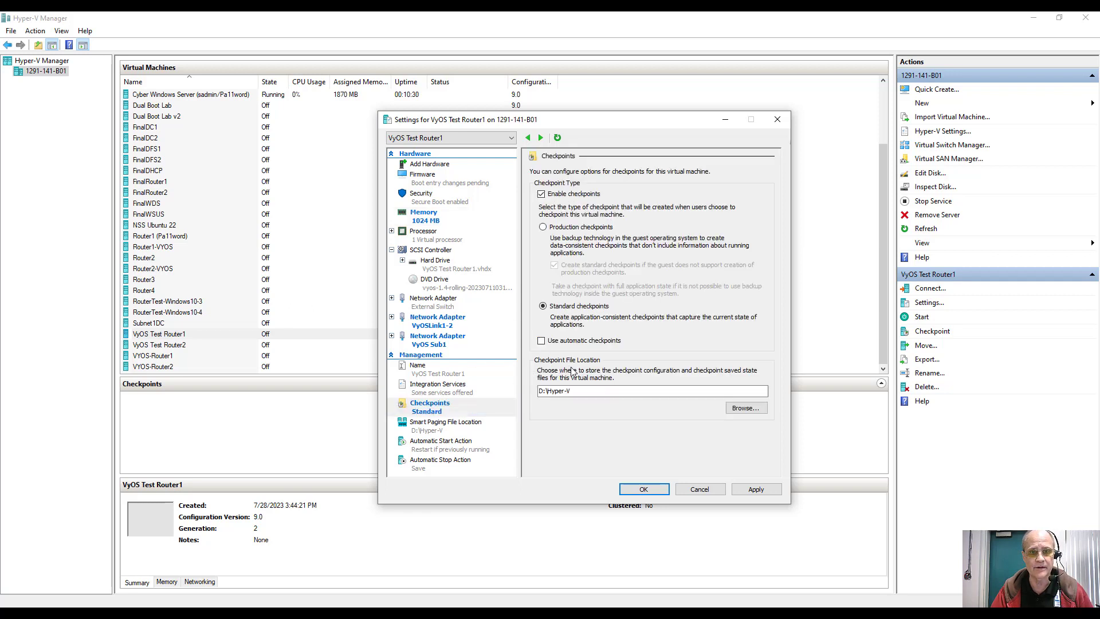
{"action": "left_click", "coordinate": [644, 490]}
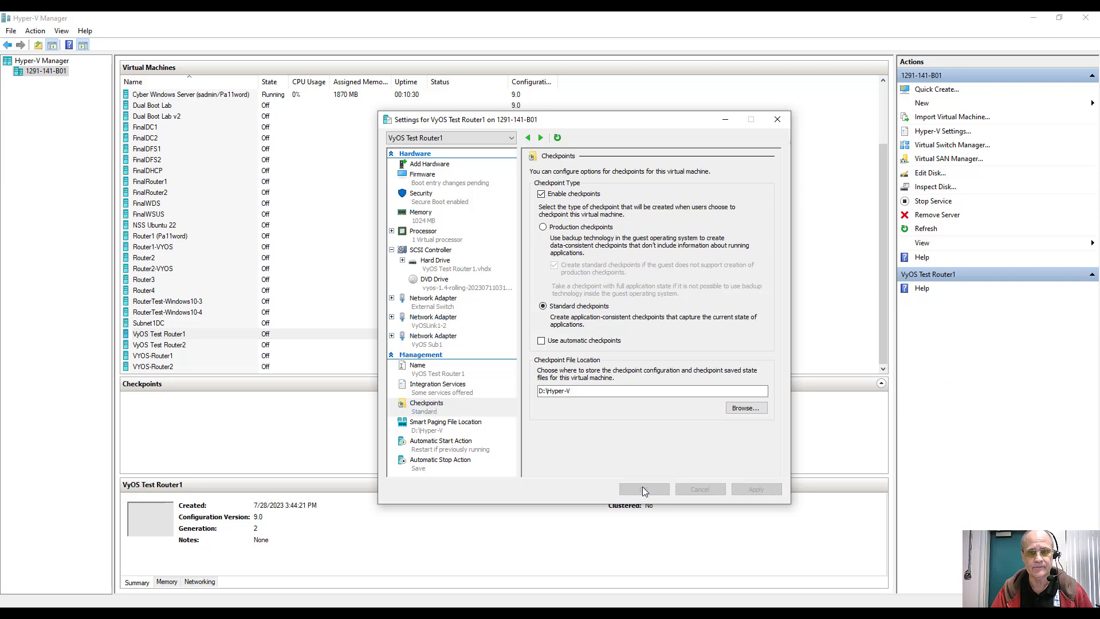
{"action": "left_click", "coordinate": [500, 346]}
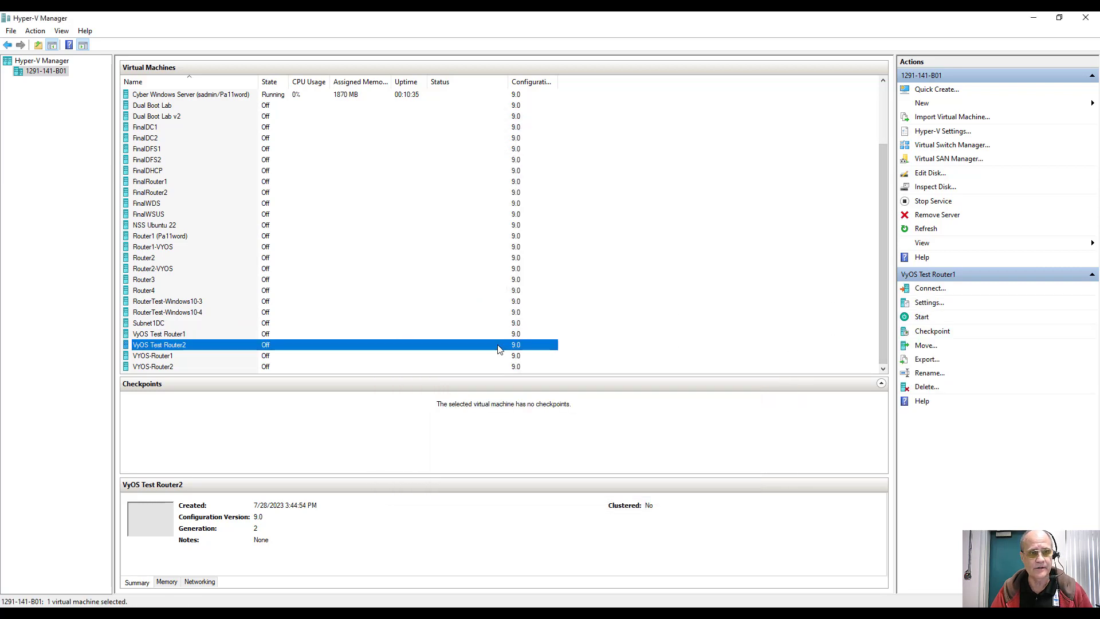
Step: In VyOS Test Router2's settings, add a network adapter on VyOS Sub2
{"action": "left_click", "coordinate": [924, 310]}
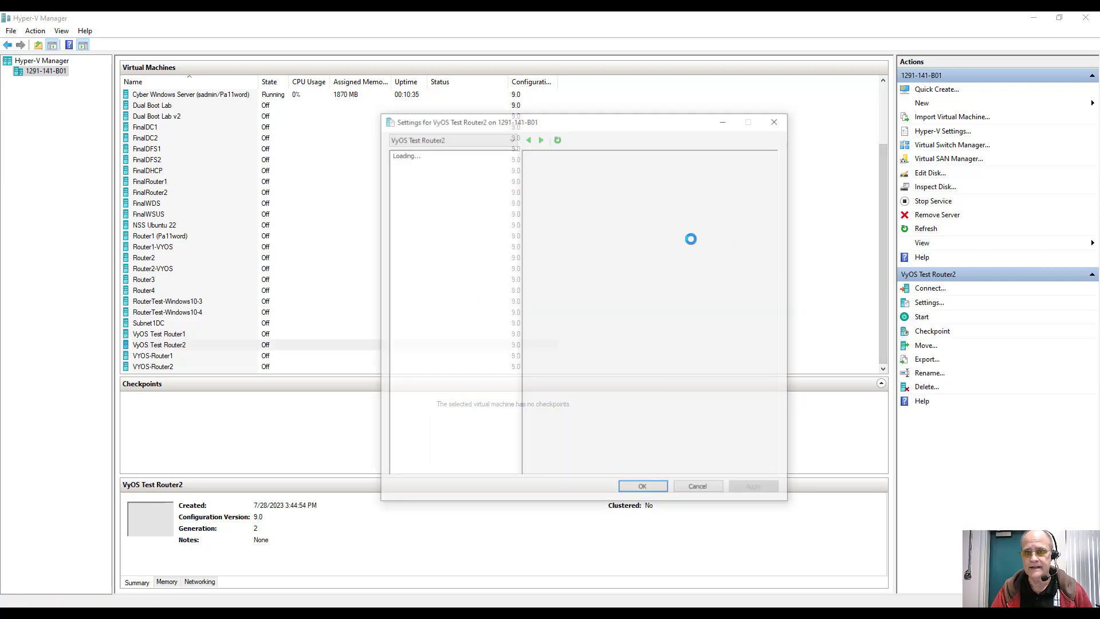
{"action": "left_click", "coordinate": [565, 205]}
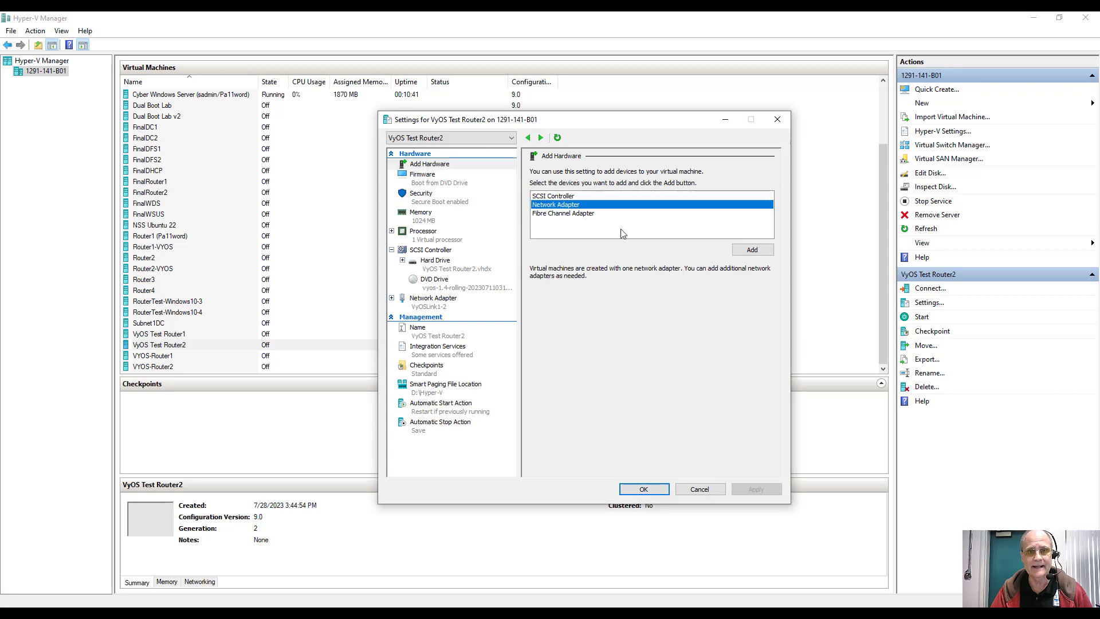
{"action": "left_click", "coordinate": [747, 250]}
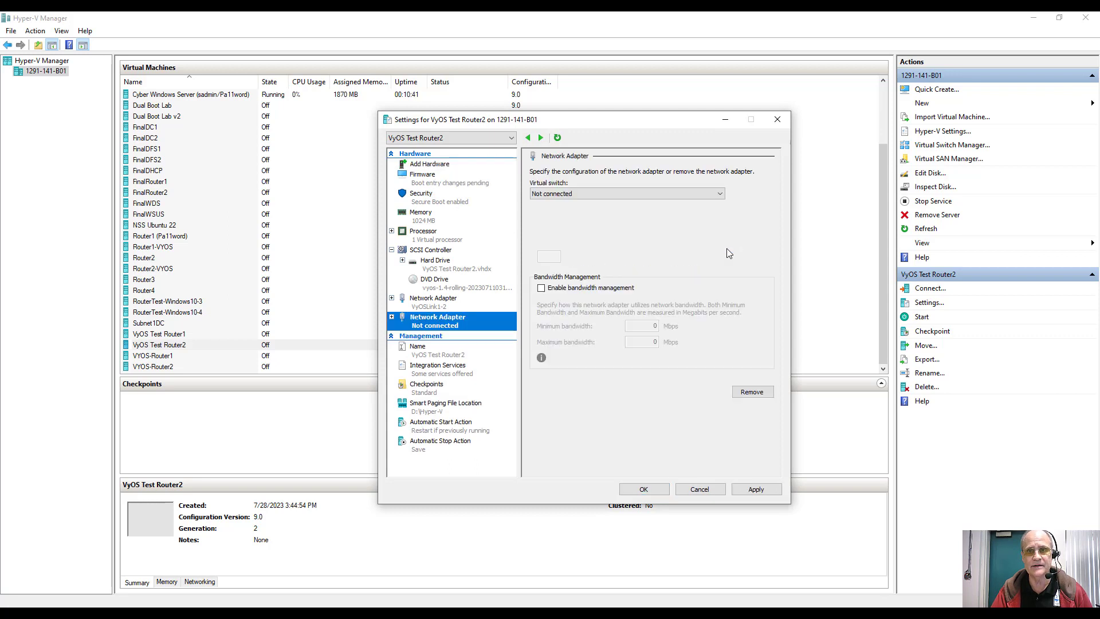
{"action": "left_click", "coordinate": [584, 194]}
{"action": "left_click", "coordinate": [559, 368]}
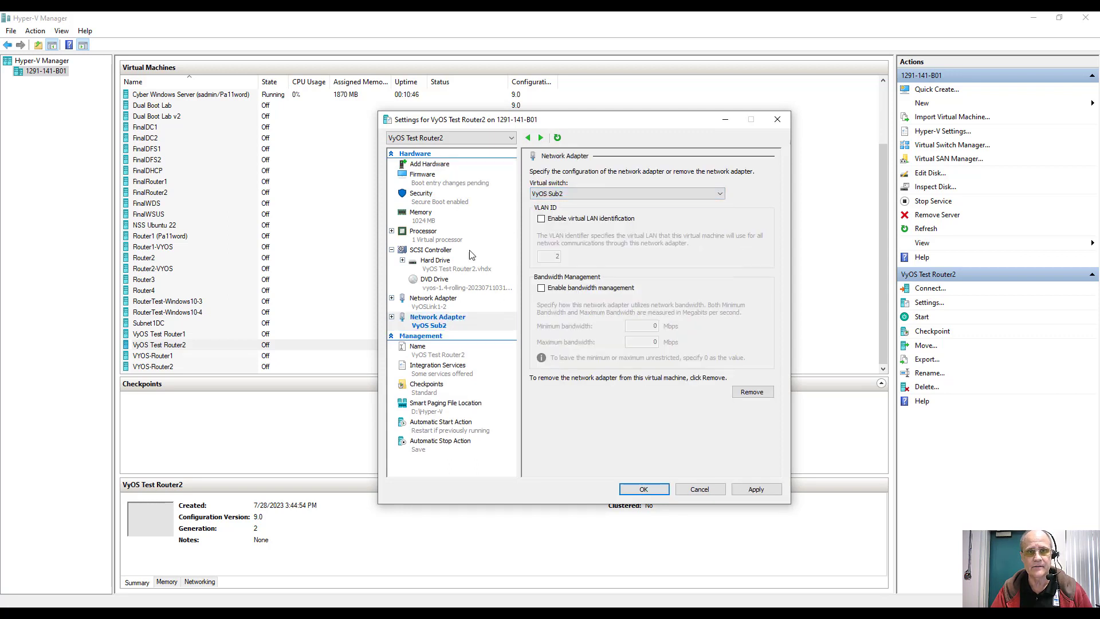
Step: Set Router2's maximum RAM to 1024 MB, disable automatic checkpoints, and save
{"action": "left_click", "coordinate": [423, 218]}
{"action": "double_click", "coordinate": [633, 268]}
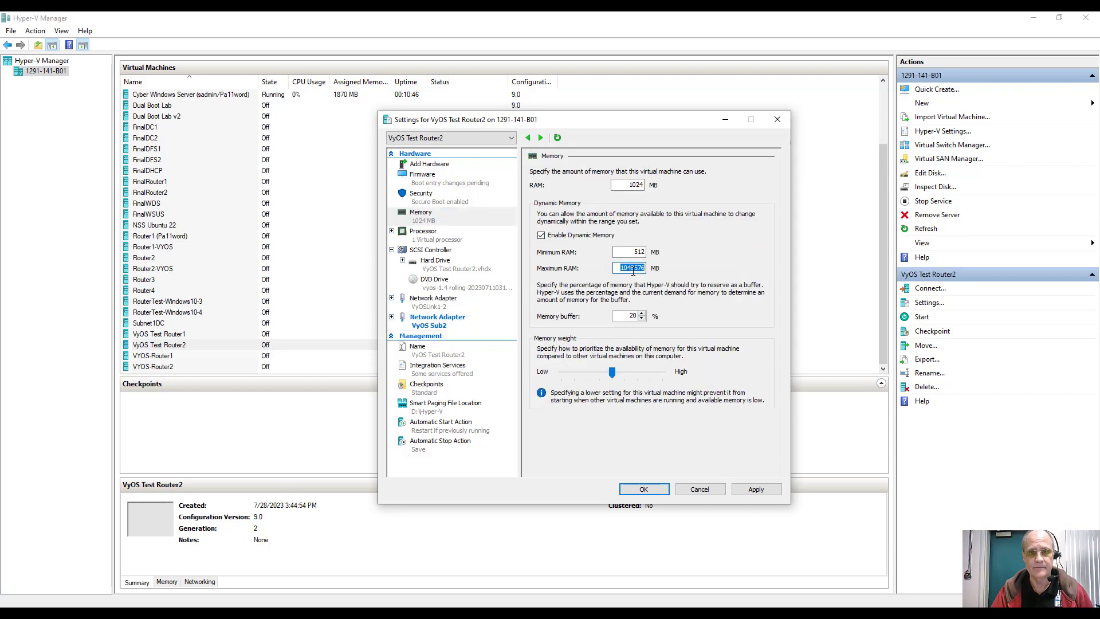
{"action": "type", "text": "10"}
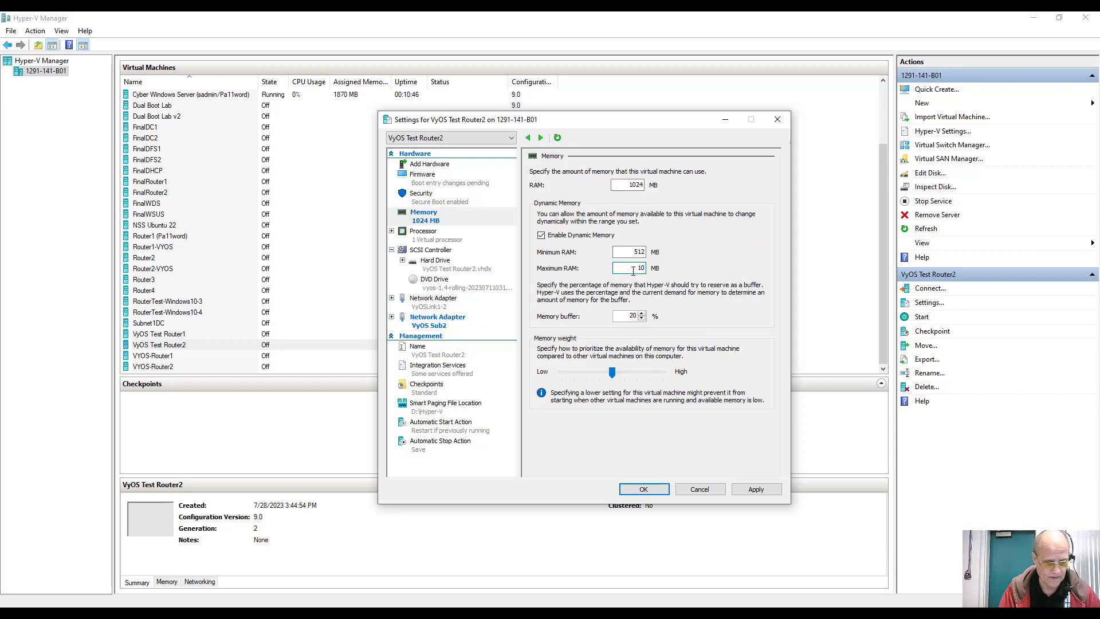
{"action": "type", "text": "25"}
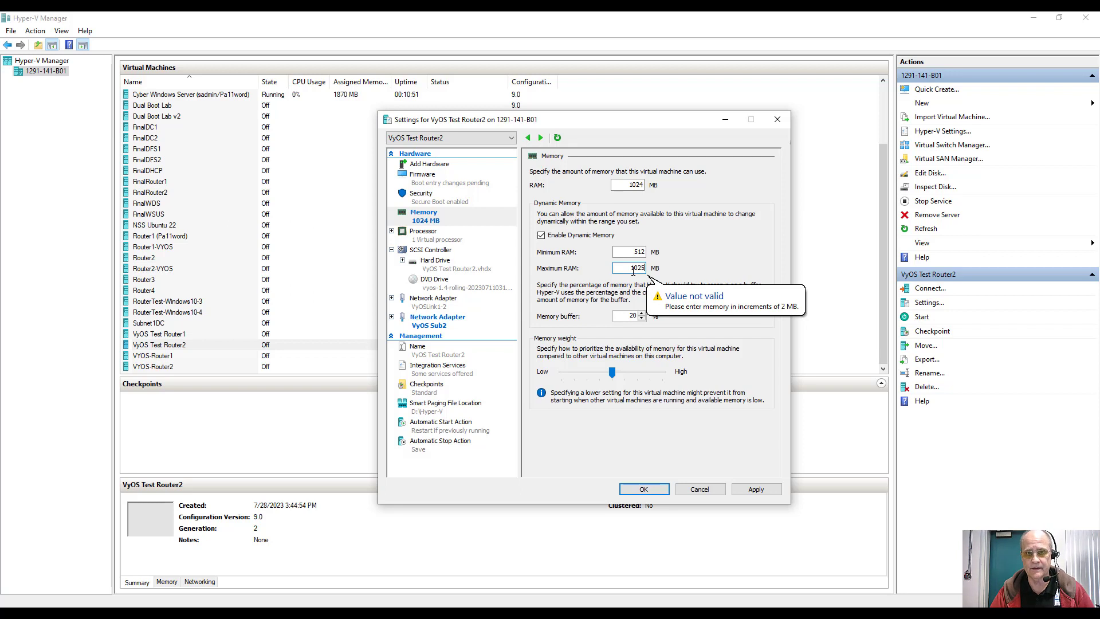
{"action": "key", "text": "BackSpace"}
{"action": "type", "text": "4"}
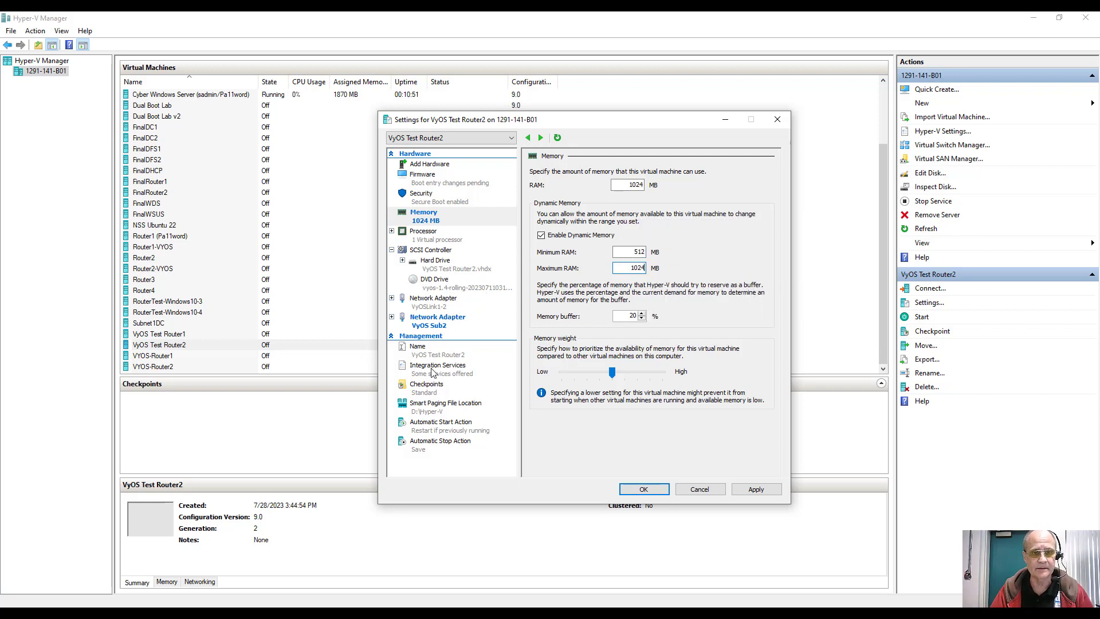
{"action": "left_click", "coordinate": [426, 387]}
{"action": "left_click", "coordinate": [567, 342]}
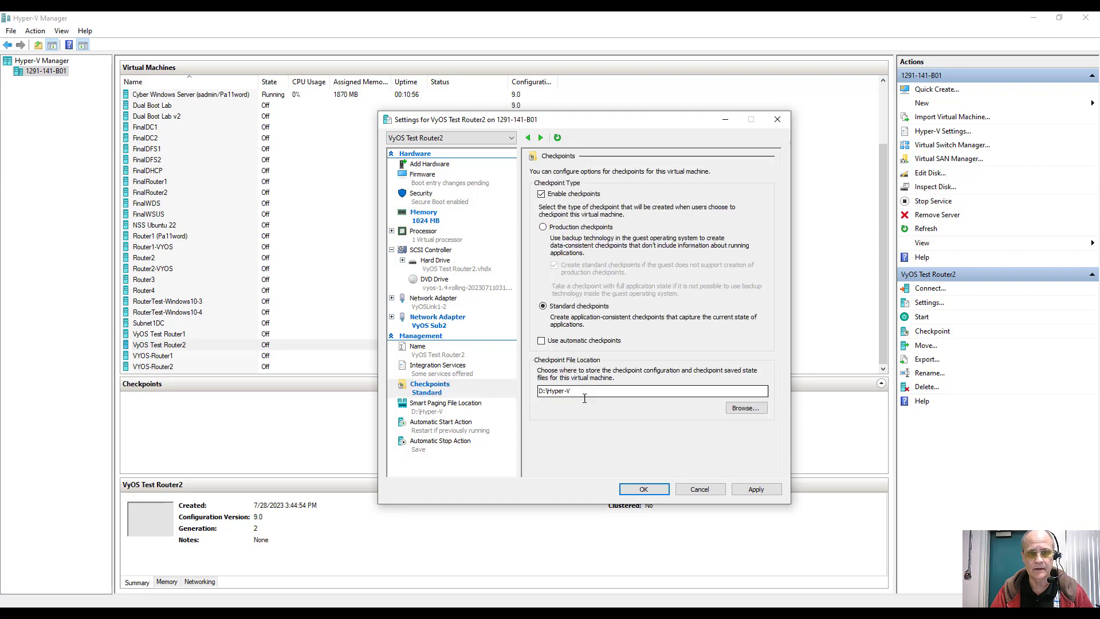
{"action": "left_click", "coordinate": [644, 489]}
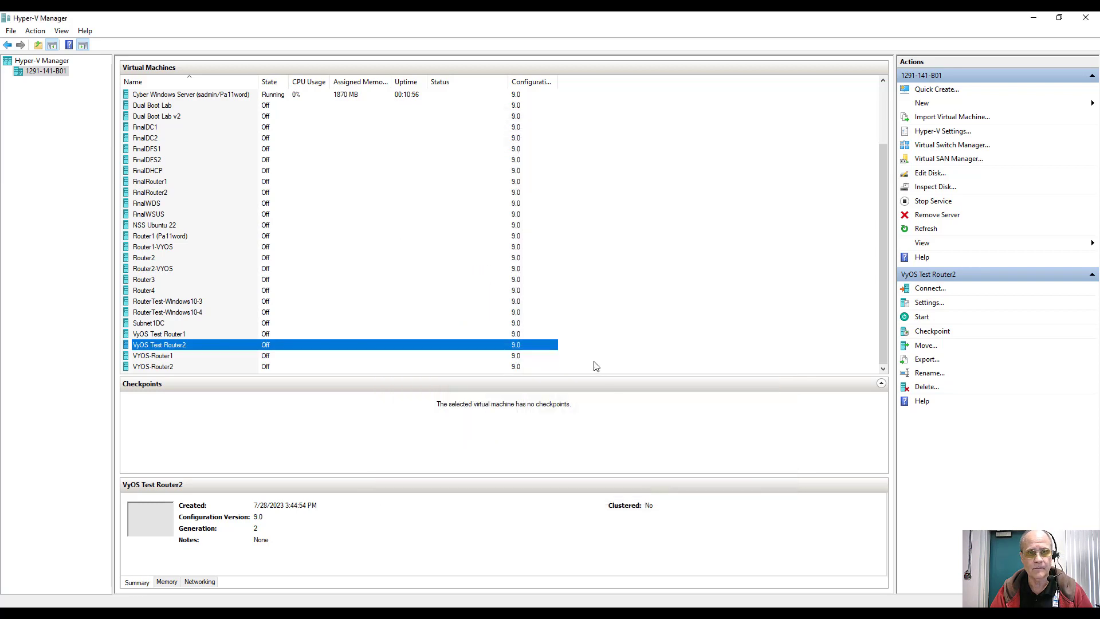
Step: Start VyOS Test Router1, then turn it off again
{"action": "left_click", "coordinate": [517, 336]}
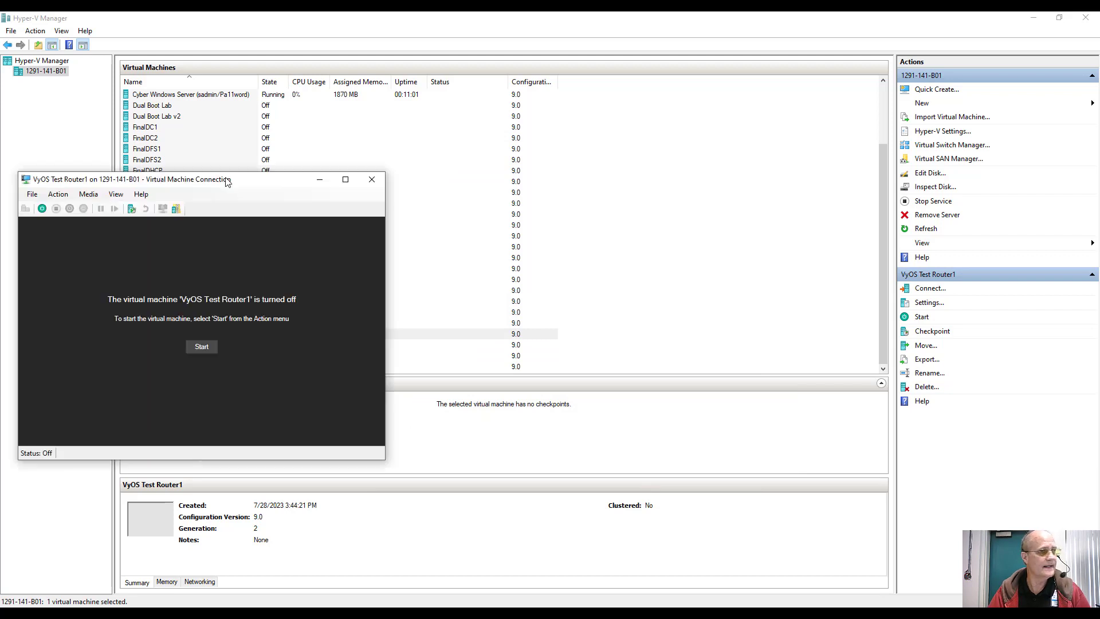
{"action": "left_click", "coordinate": [283, 240]}
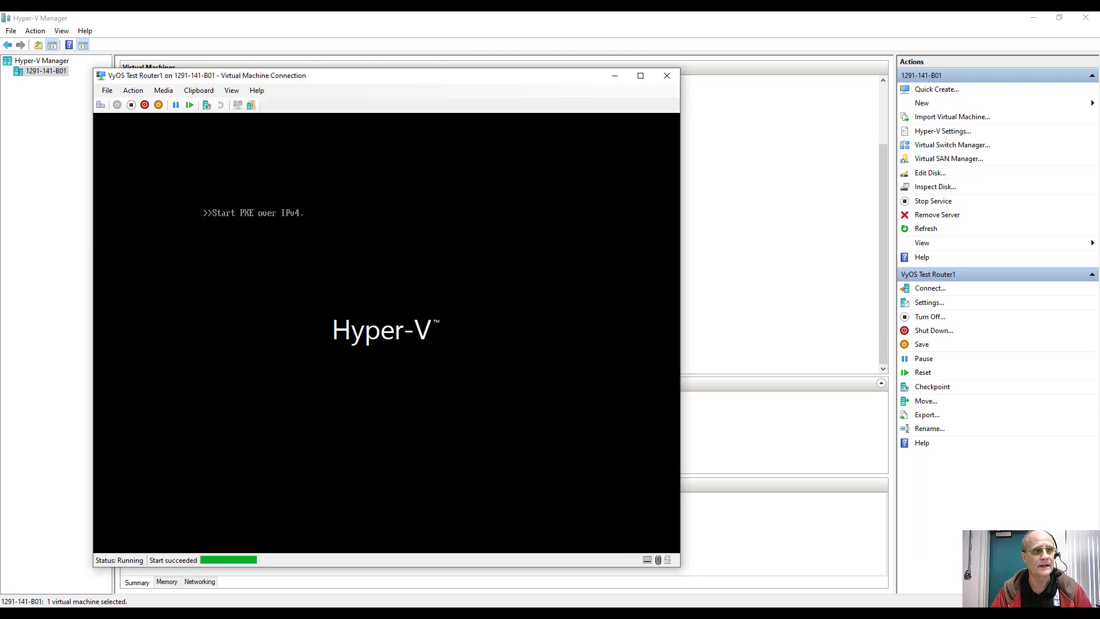
{"action": "left_click", "coordinate": [131, 104]}
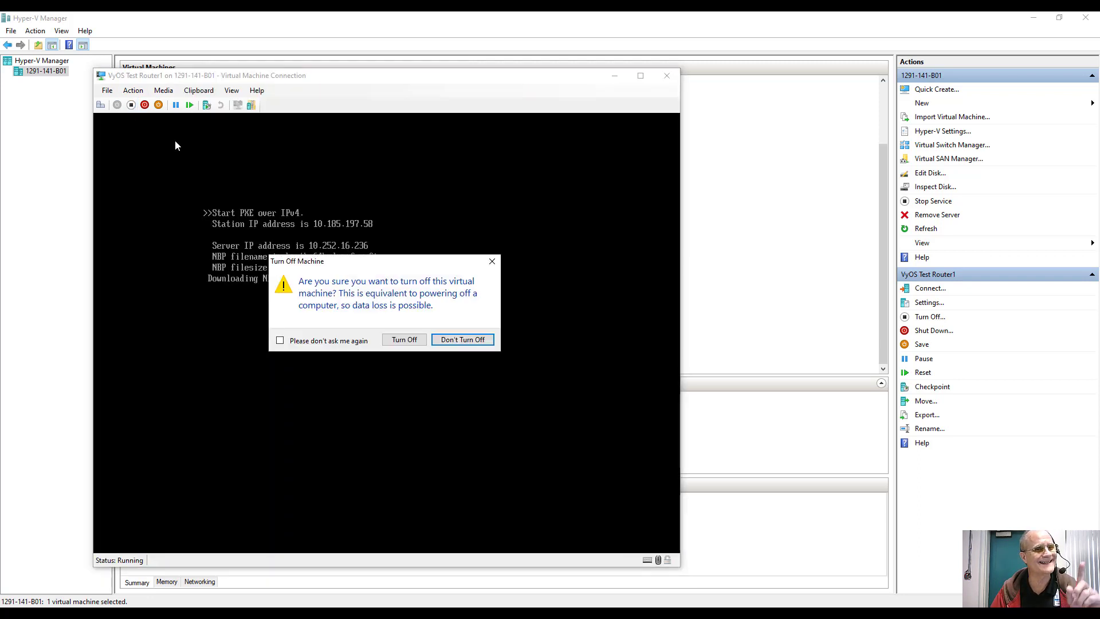
{"action": "left_click", "coordinate": [399, 340]}
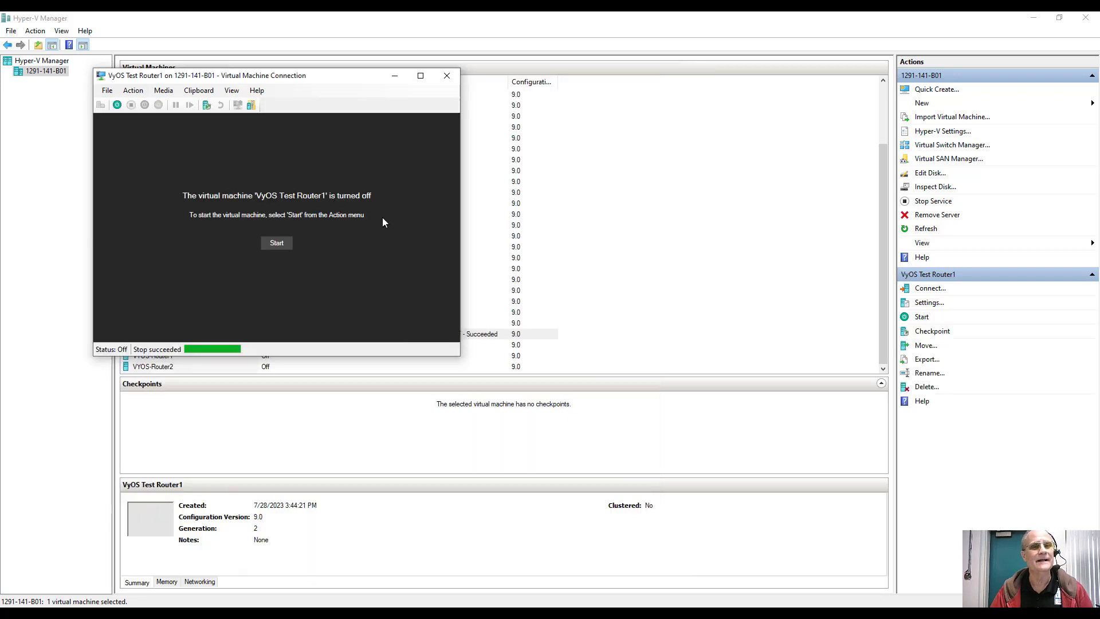
Step: Turn off Secure Boot in Router1's security settings and save
{"action": "left_click", "coordinate": [107, 91]}
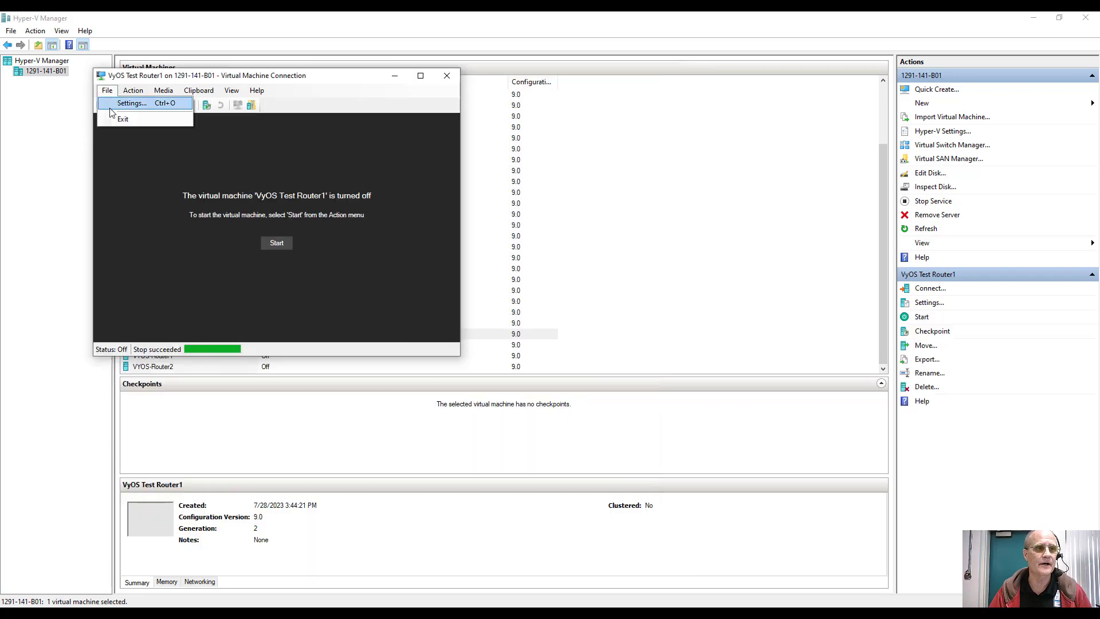
{"action": "left_click", "coordinate": [111, 112]}
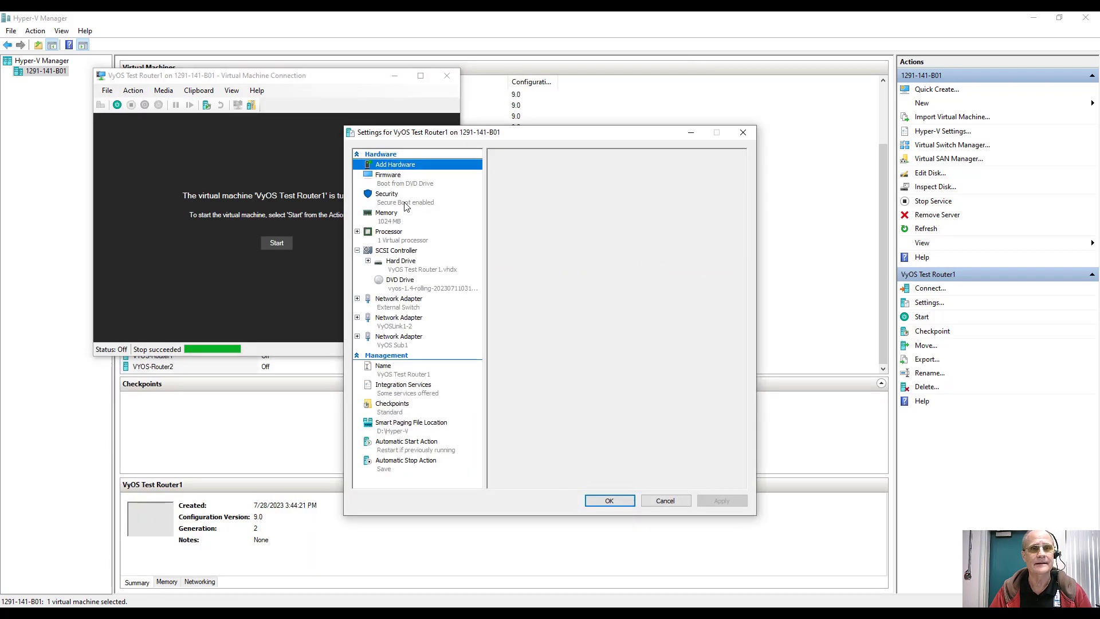
{"action": "left_click", "coordinate": [395, 197]}
{"action": "left_click", "coordinate": [507, 201]}
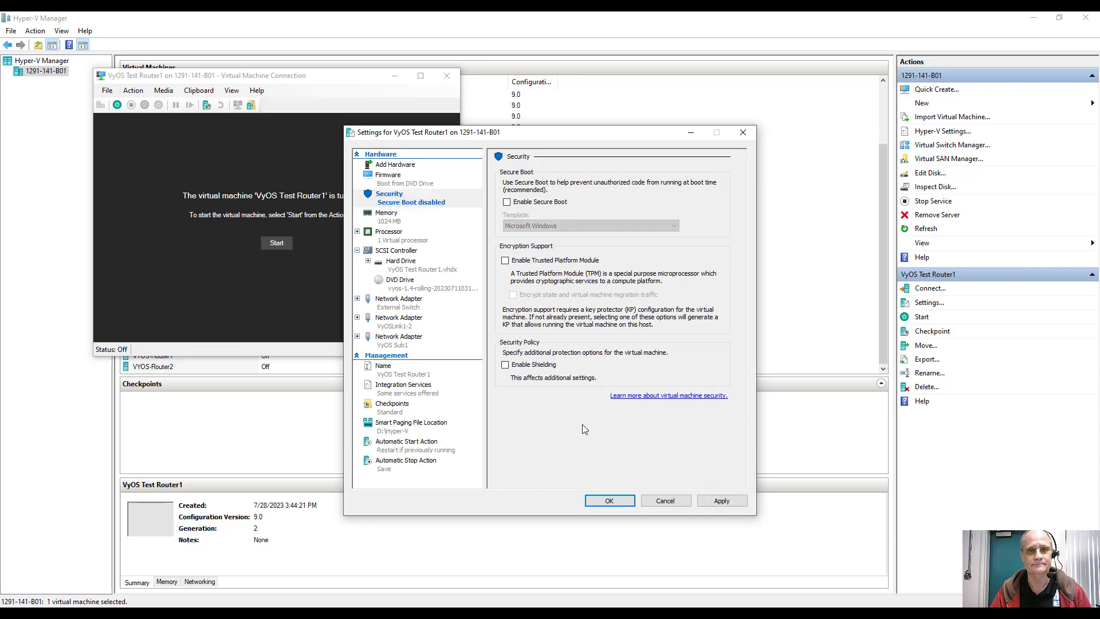
{"action": "left_click", "coordinate": [623, 500]}
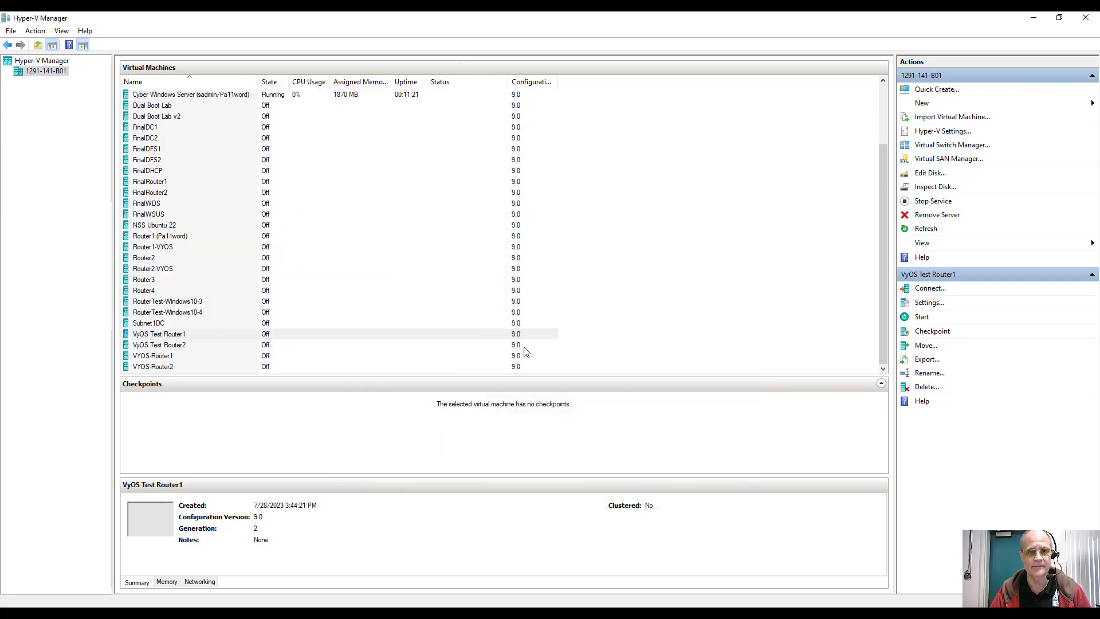
Step: Save VyOS Test Router2's security settings, then start Router1 from its console window
{"action": "left_click", "coordinate": [526, 347]}
{"action": "left_click", "coordinate": [928, 302]}
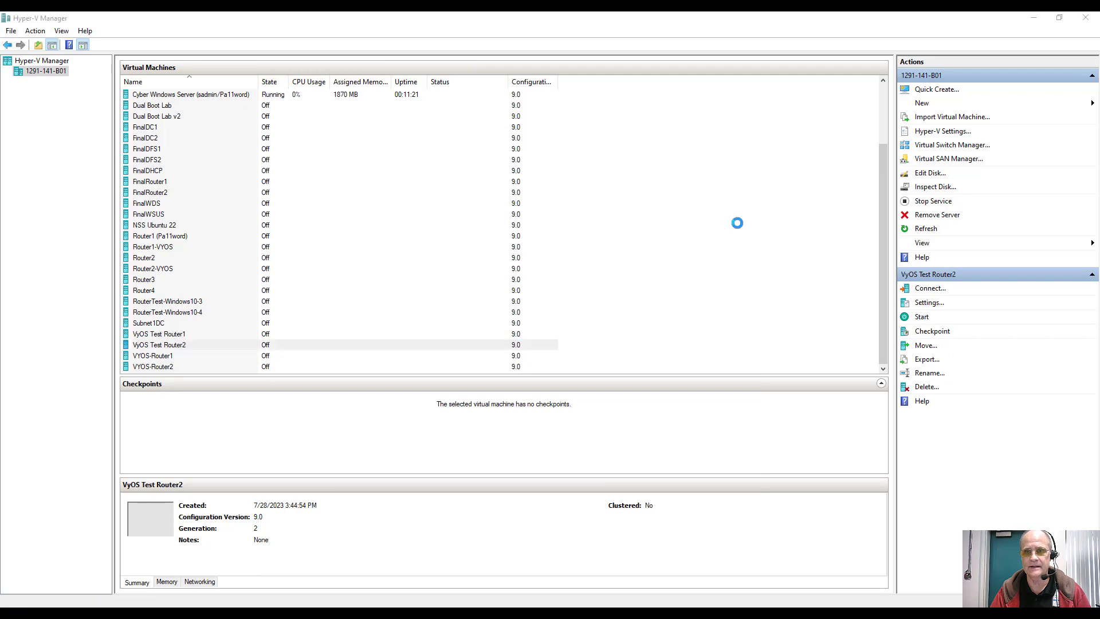
{"action": "left_click", "coordinate": [425, 197]}
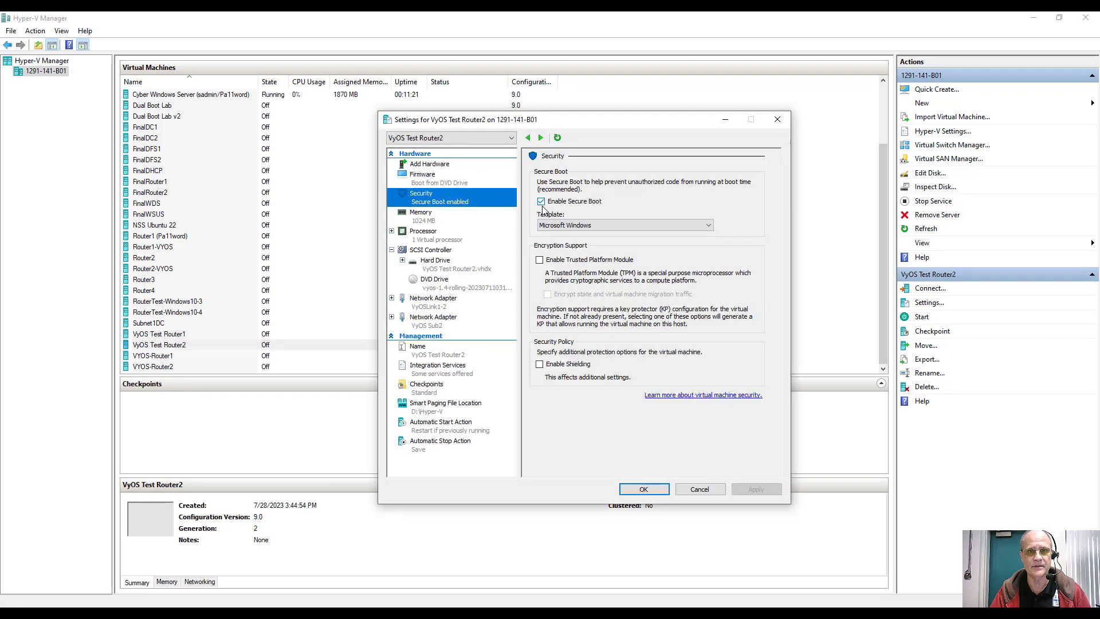
{"action": "left_click", "coordinate": [645, 489]}
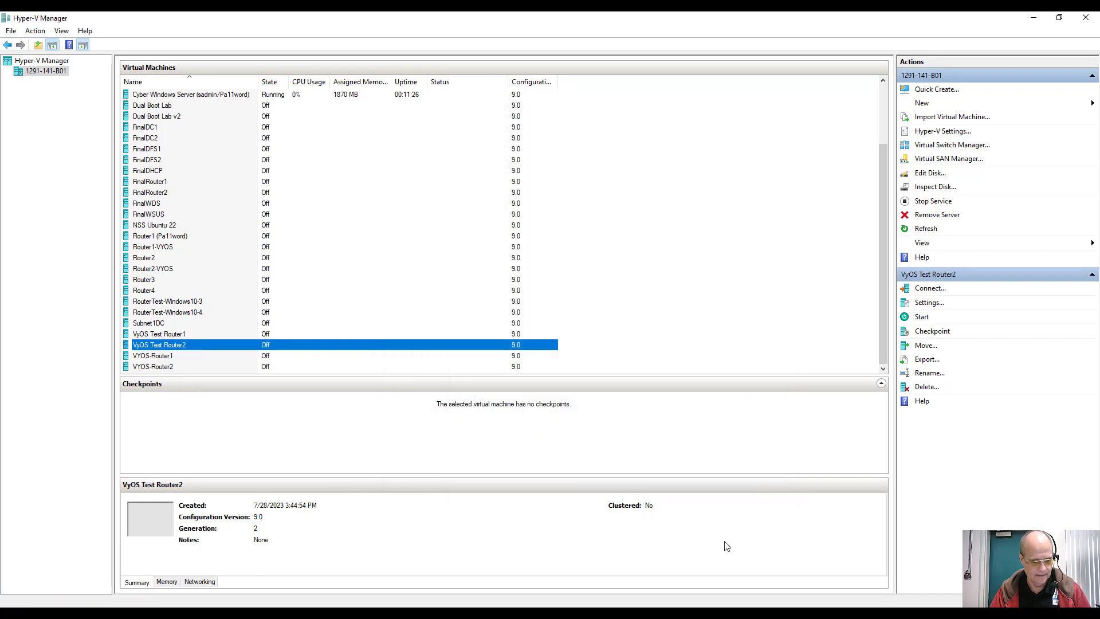
{"action": "key", "text": "alt+Tab"}
{"action": "left_click", "coordinate": [268, 243]}
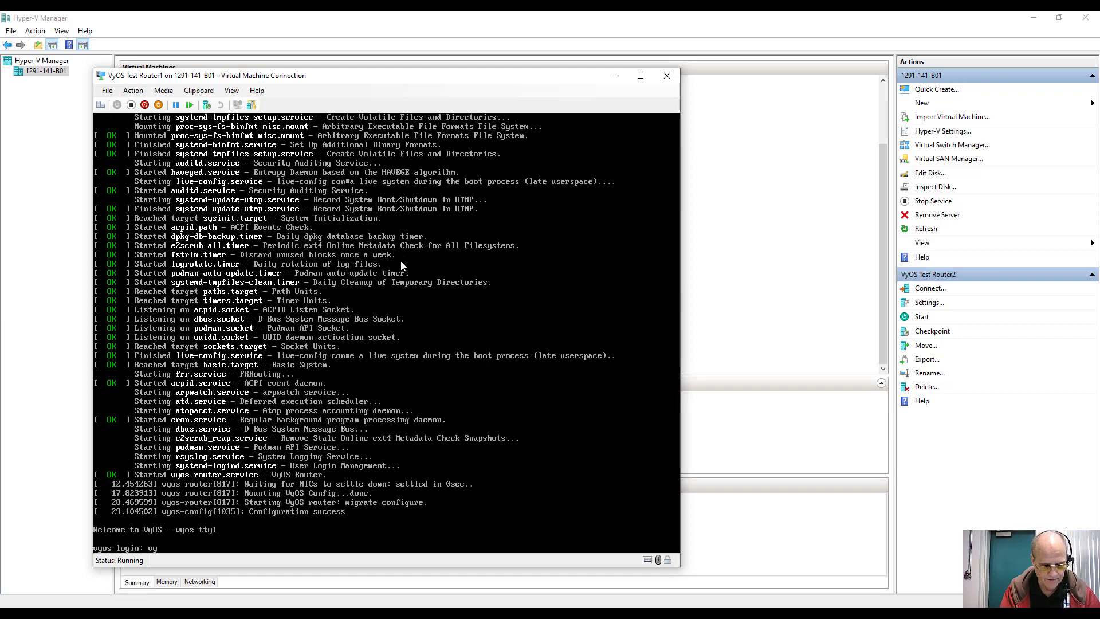
Step: Log into Router1's VyOS console as user vyos
{"action": "type", "text": "os"}
{"action": "key", "text": "Return"}
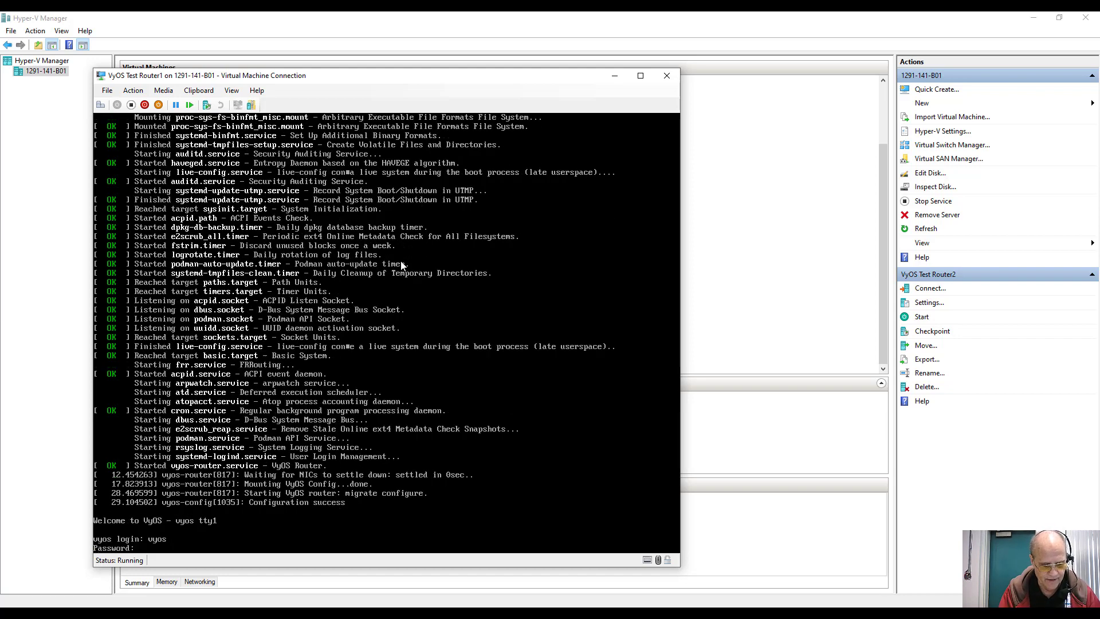
{"action": "key", "text": "Return"}
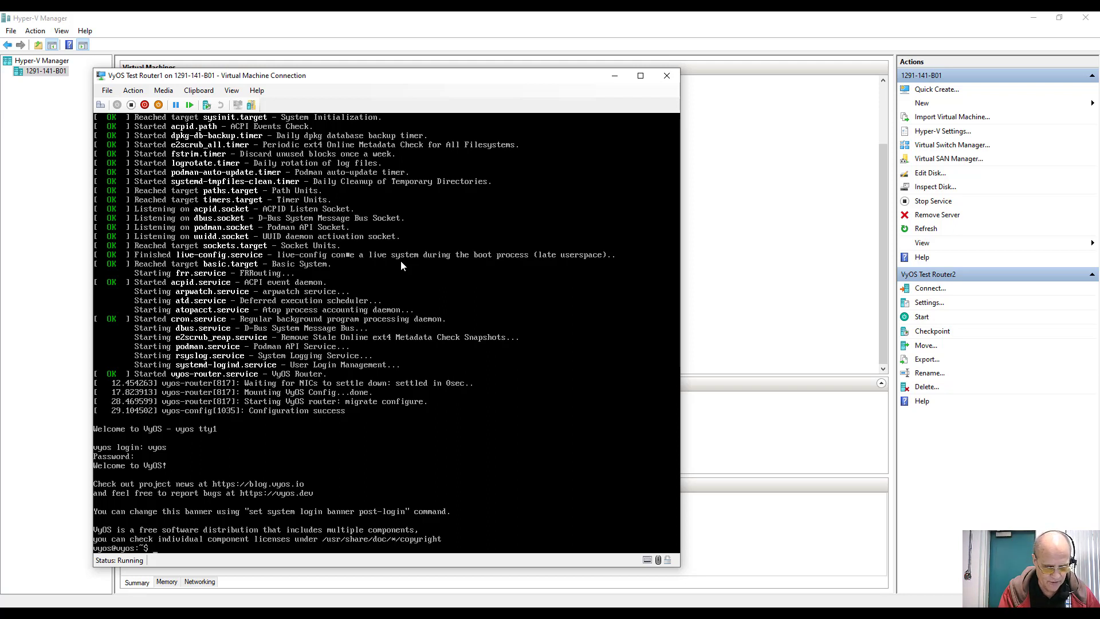
Step: Run 'install image' with automatic partitioning on sda, confirming the erase with 'yes'
{"action": "type", "text": "install"}
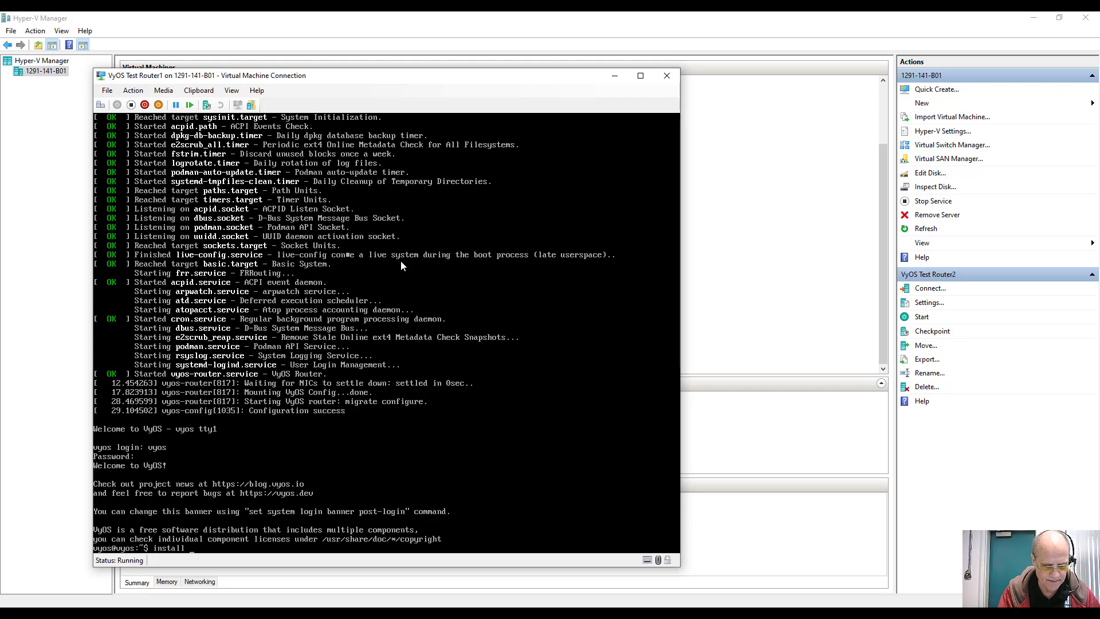
{"action": "type", "text": " image"}
{"action": "key", "text": "Return"}
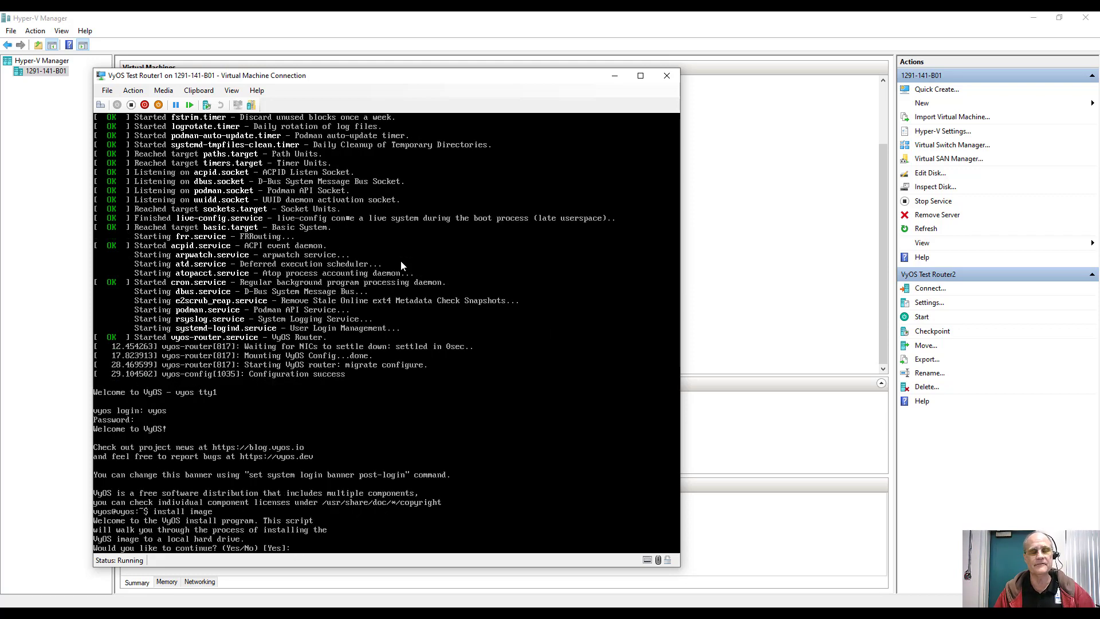
{"action": "key", "text": "Return"}
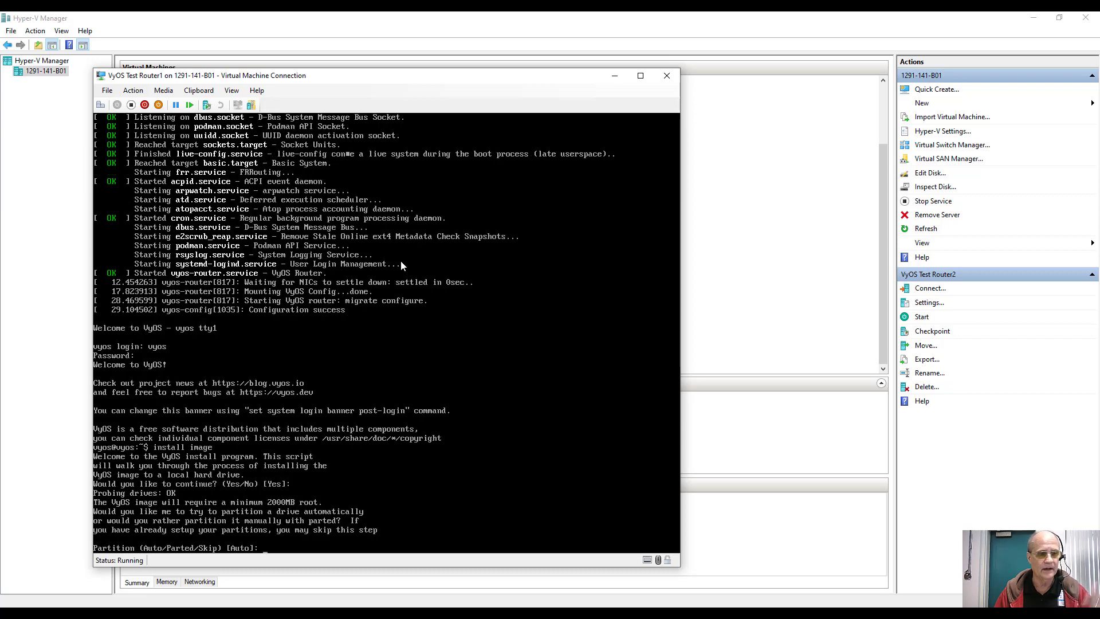
{"action": "key", "text": "Return"}
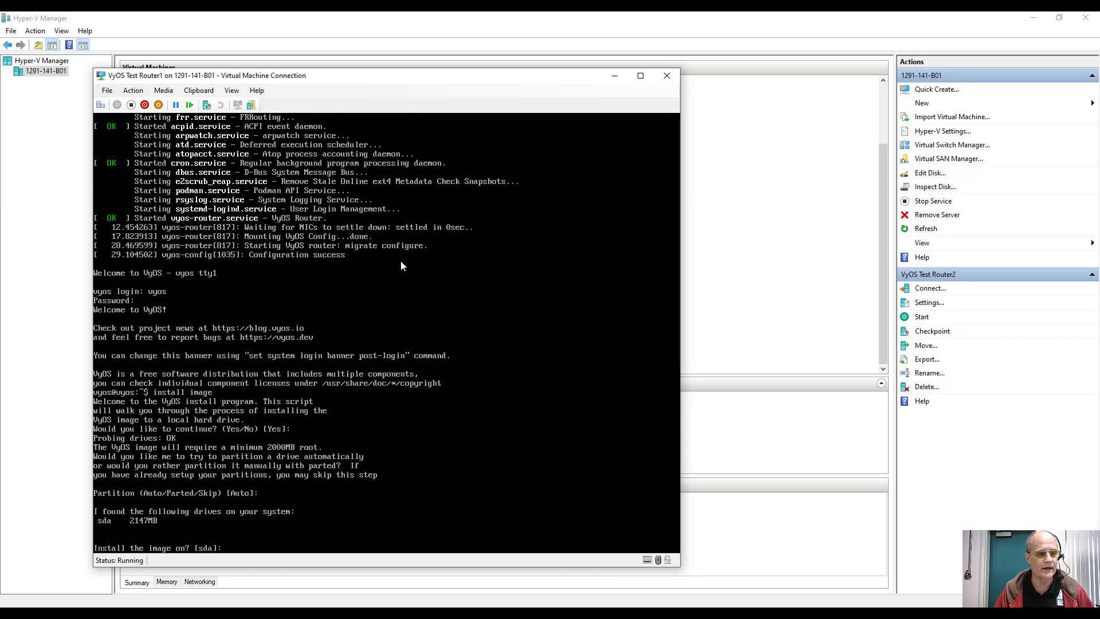
{"action": "key", "text": "Return"}
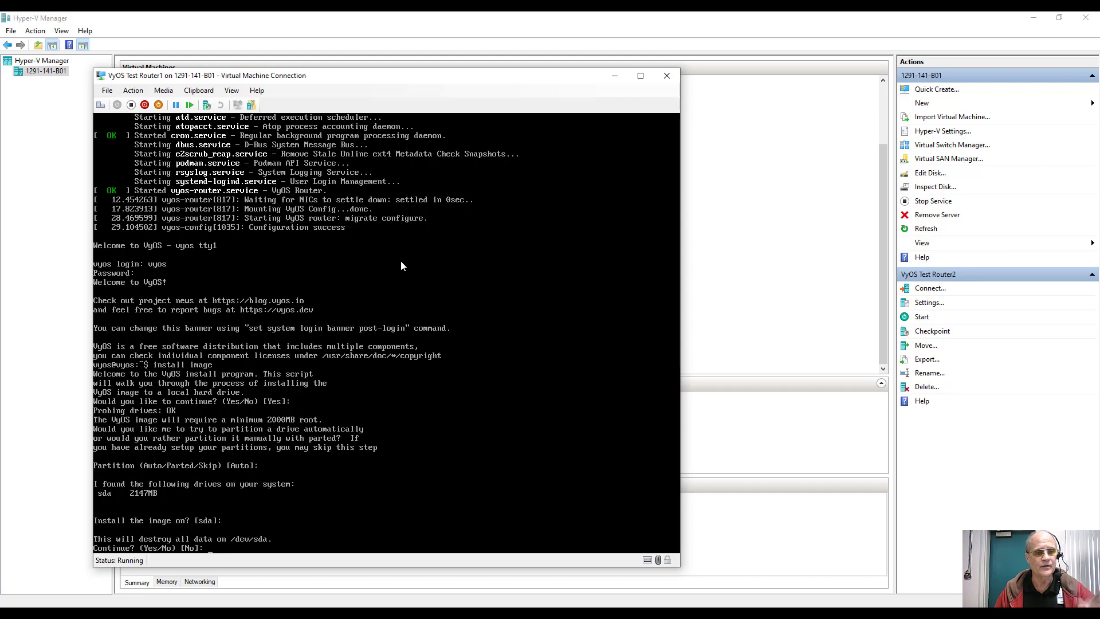
{"action": "type", "text": "yes"}
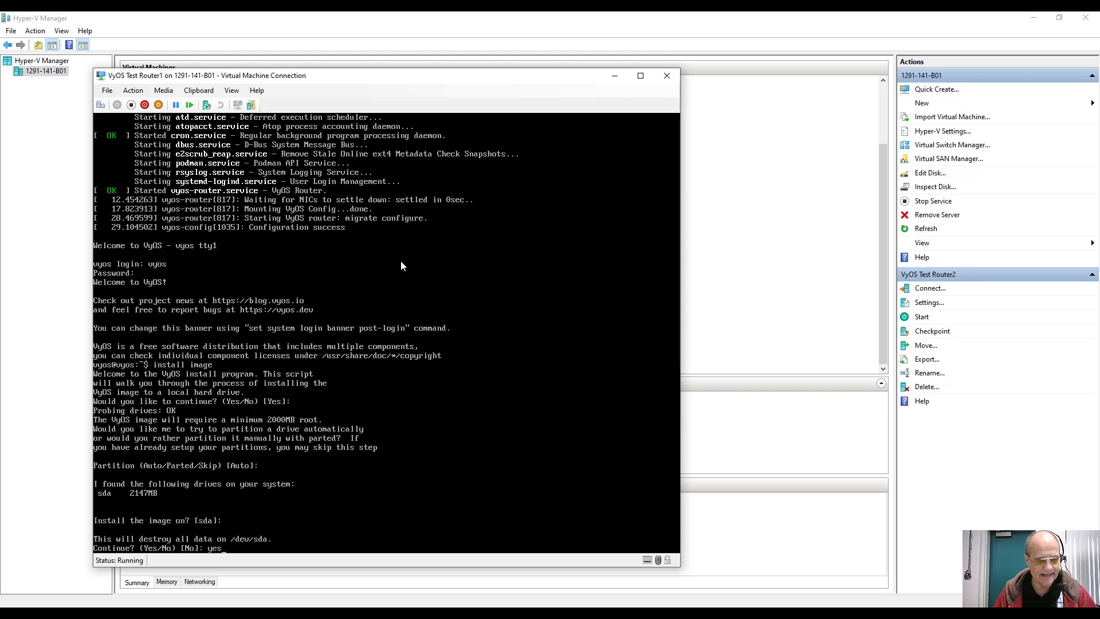
{"action": "key", "text": "Return"}
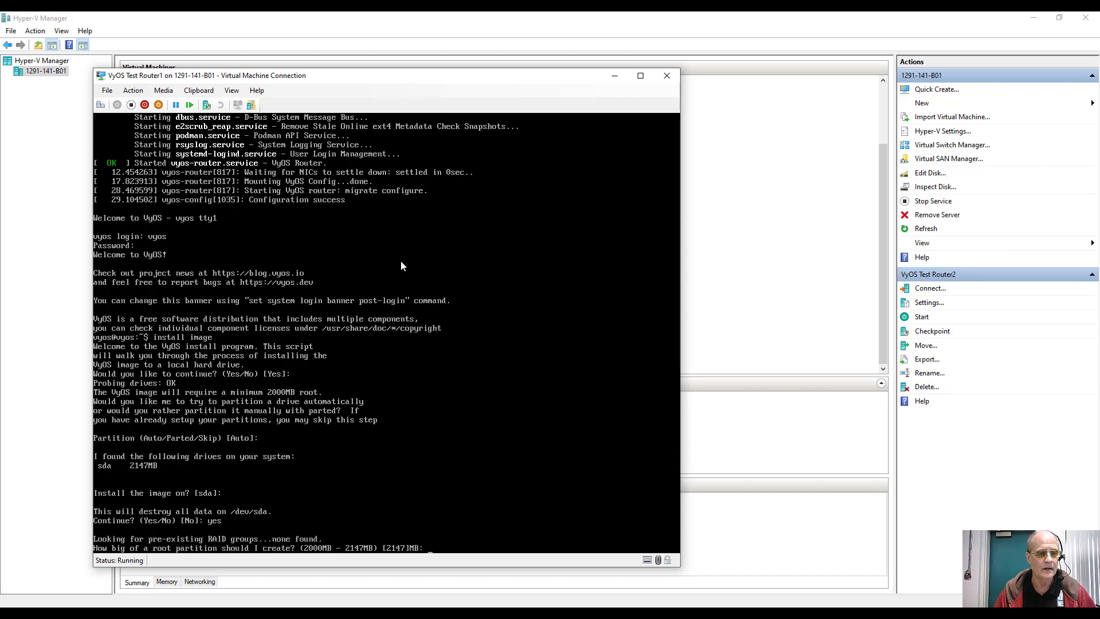
{"action": "key", "text": "Return"}
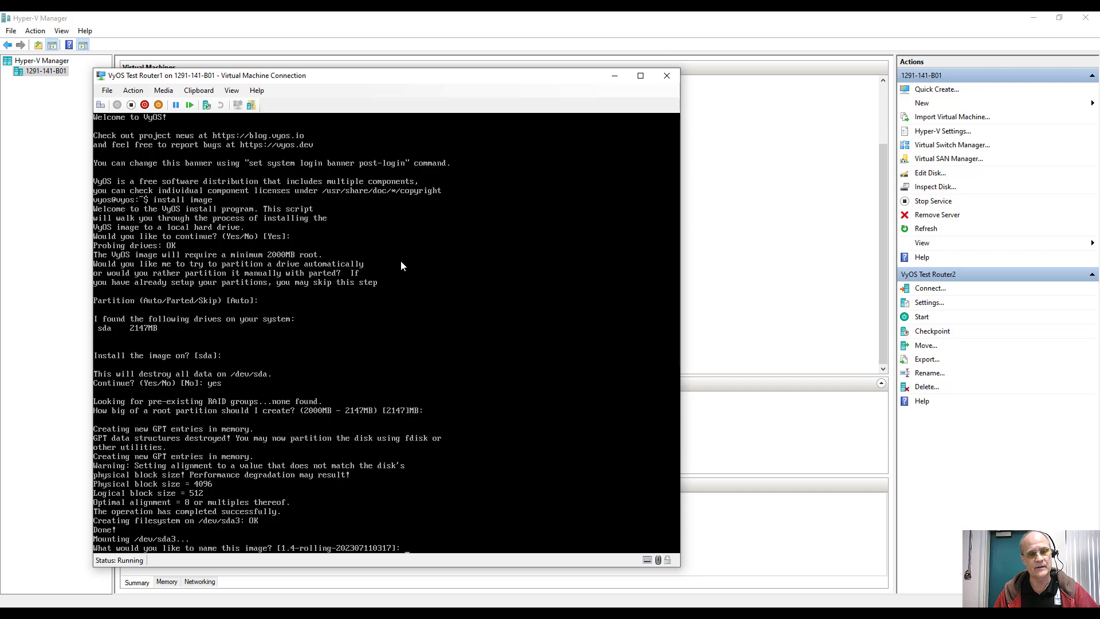
{"action": "key", "text": "Return"}
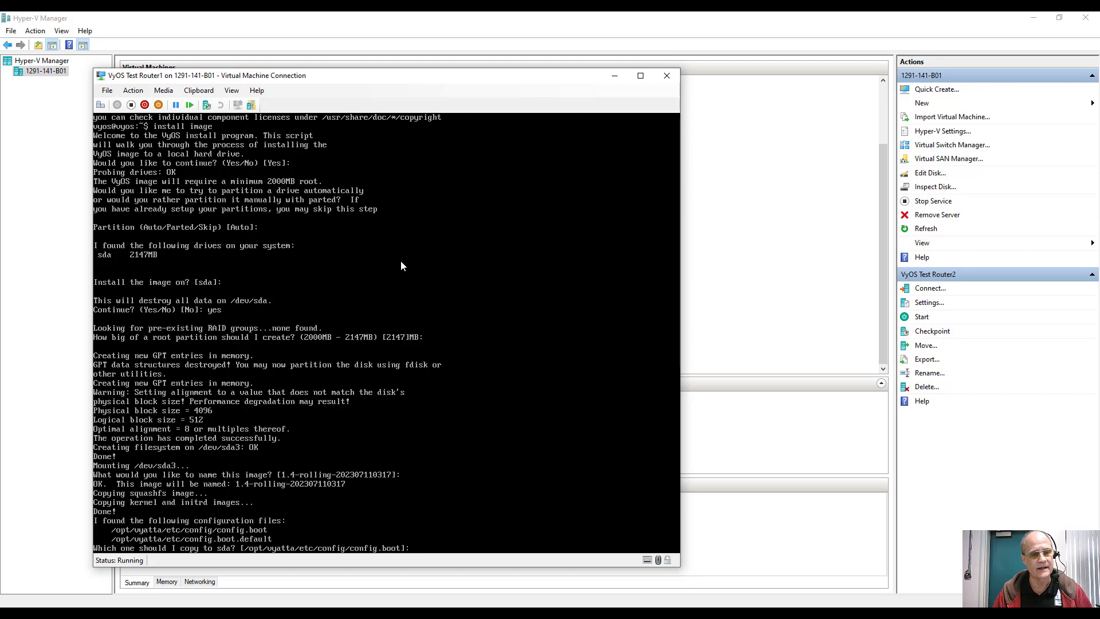
Step: Copy config.boot, set the vyos user's password, install GRUB on sda, and run 'shutdown now'
{"action": "key", "text": "Return"}
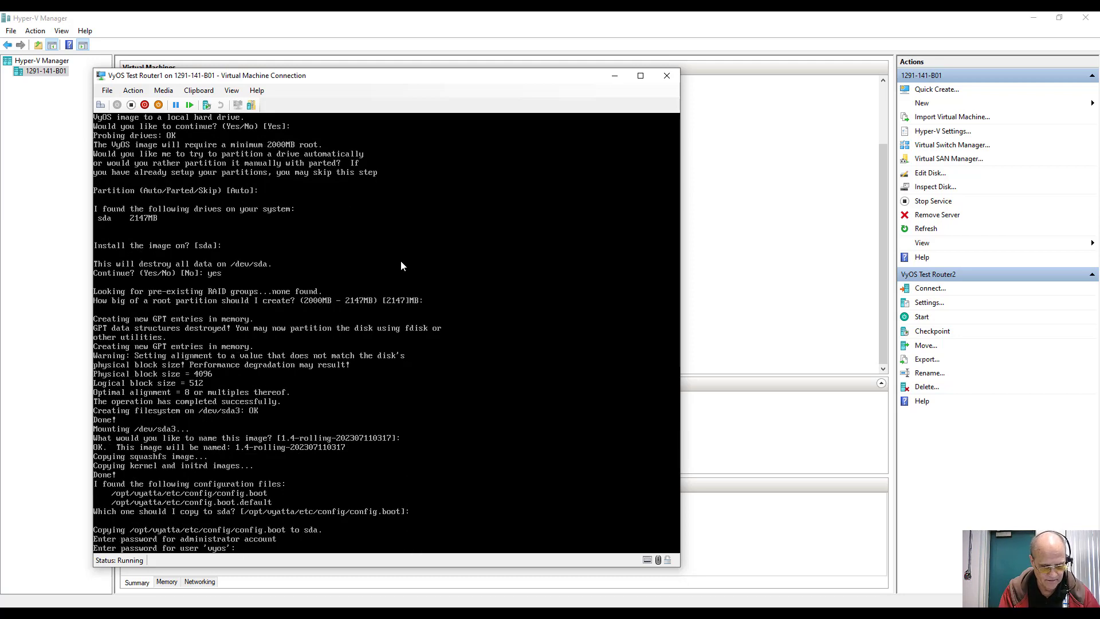
{"action": "key", "text": "Return"}
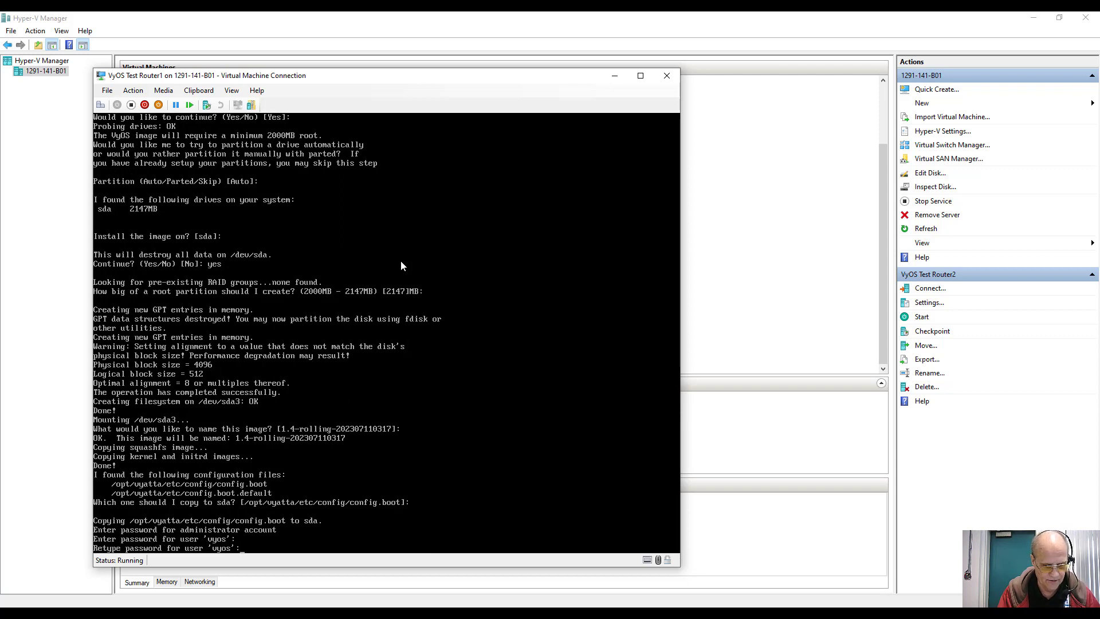
{"action": "key", "text": "Return"}
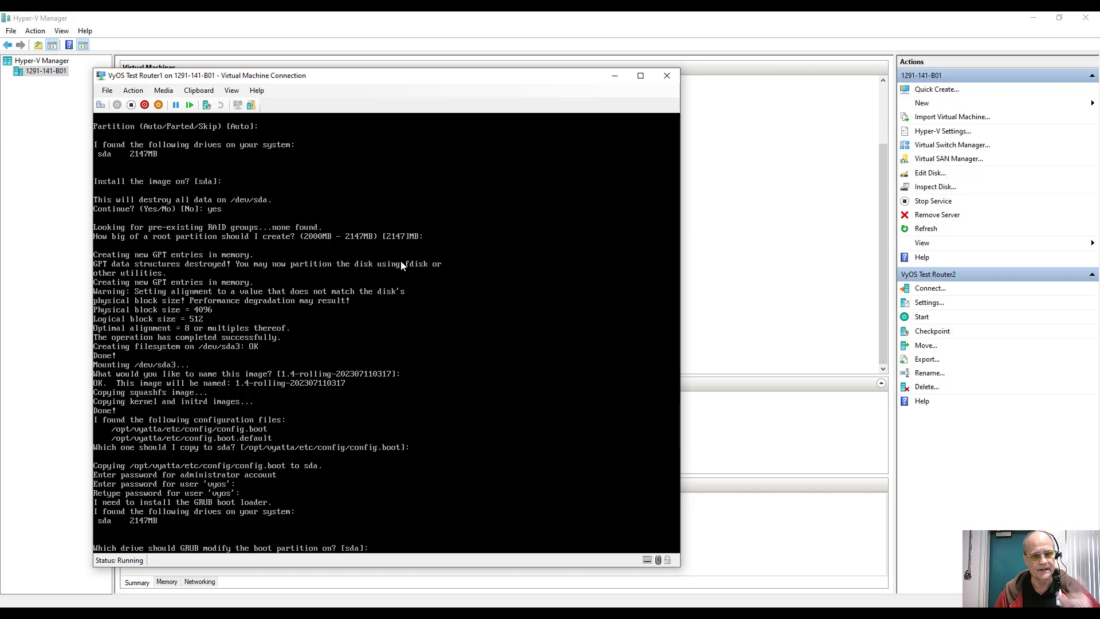
{"action": "key", "text": "Return"}
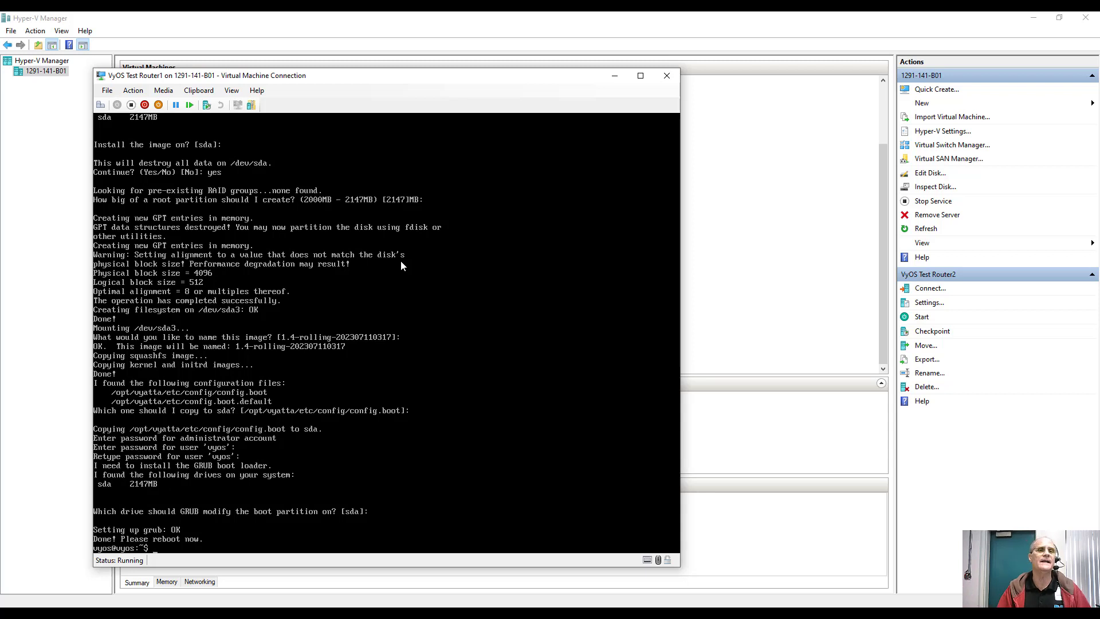
{"action": "type", "text": "sh"}
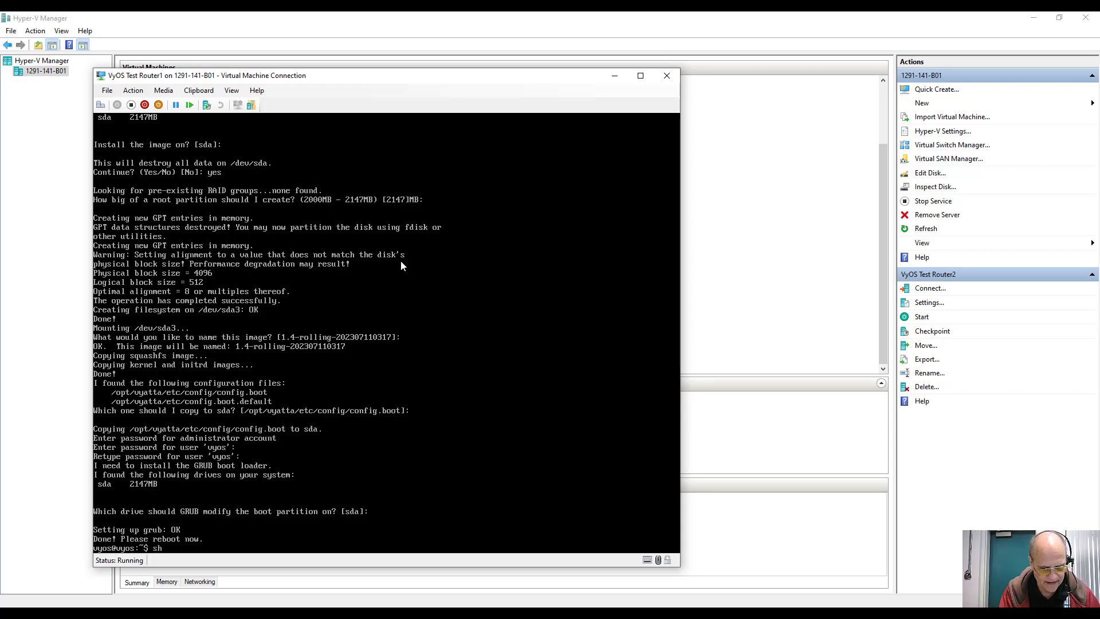
{"action": "type", "text": "utdow"}
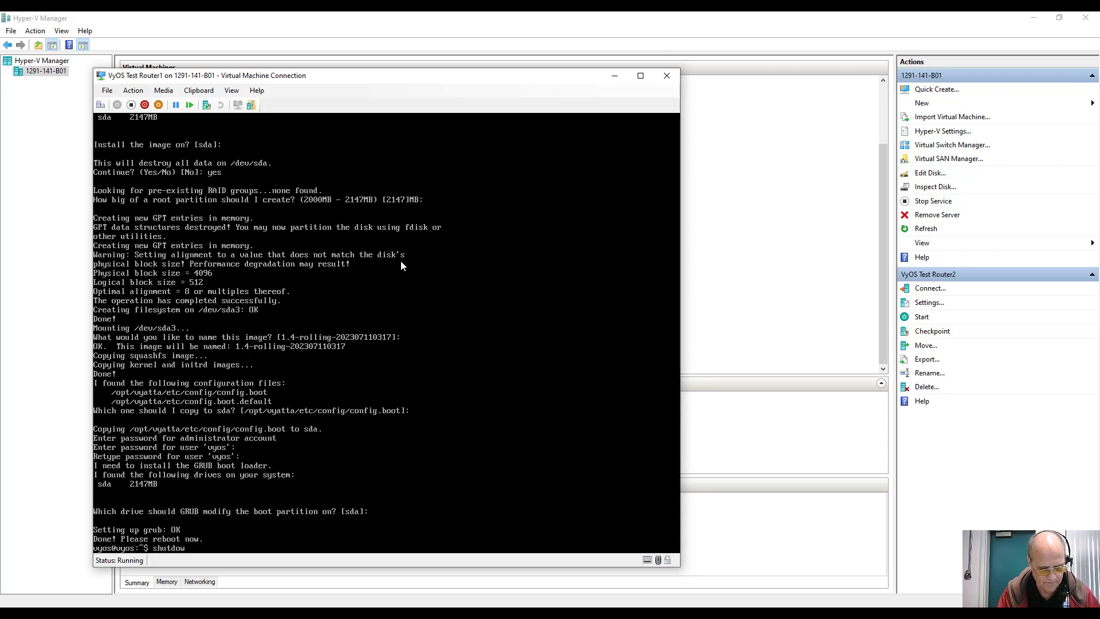
{"action": "type", "text": "n now"}
{"action": "key", "text": "Return"}
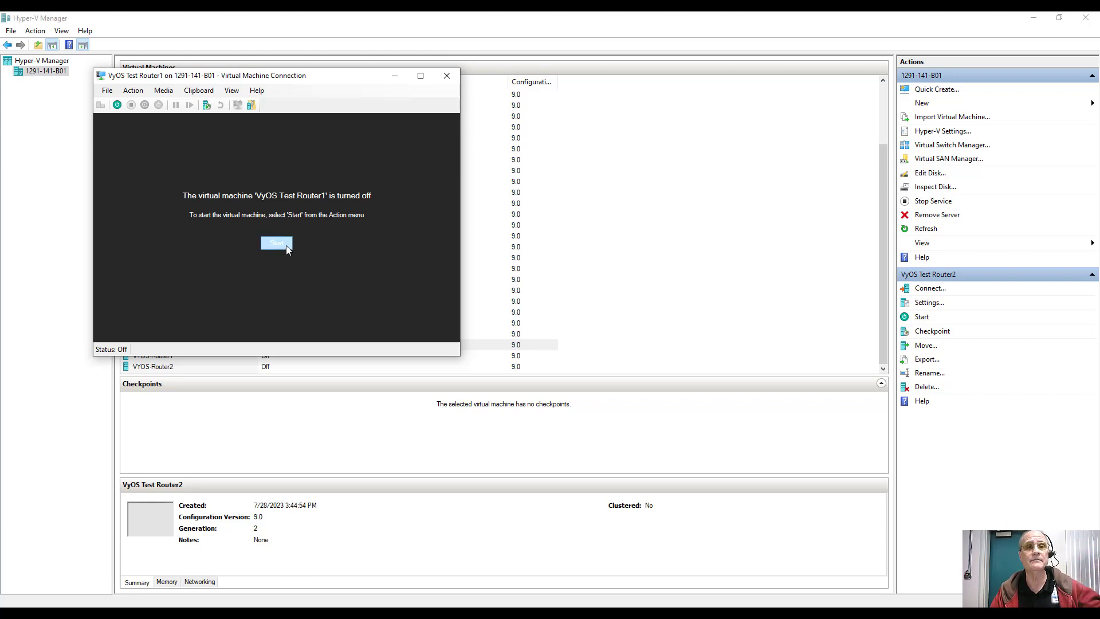
Step: Boot Router1 from its installed VyOS entry, then open and start VyOS Test Router2's console
{"action": "left_click", "coordinate": [286, 245]}
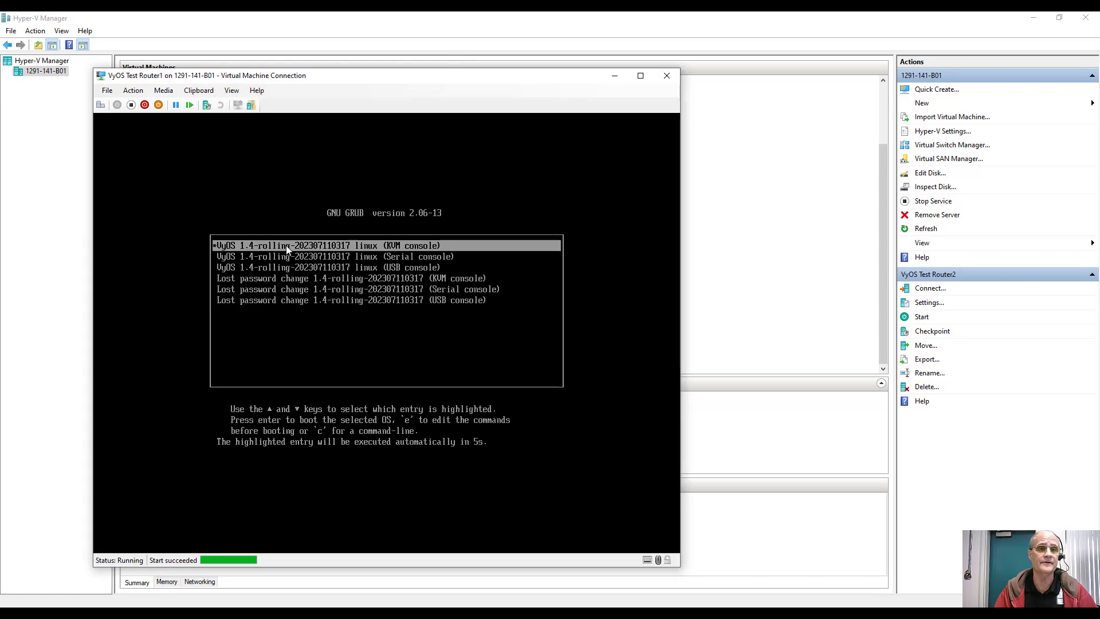
{"action": "key", "text": "Return"}
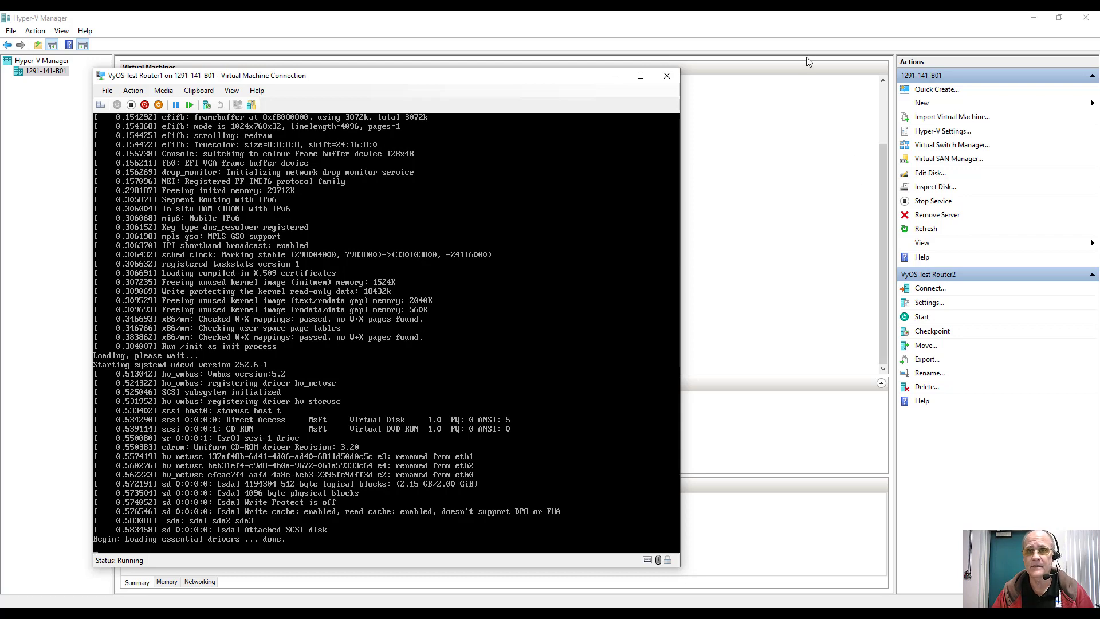
{"action": "left_click", "coordinate": [785, 61]}
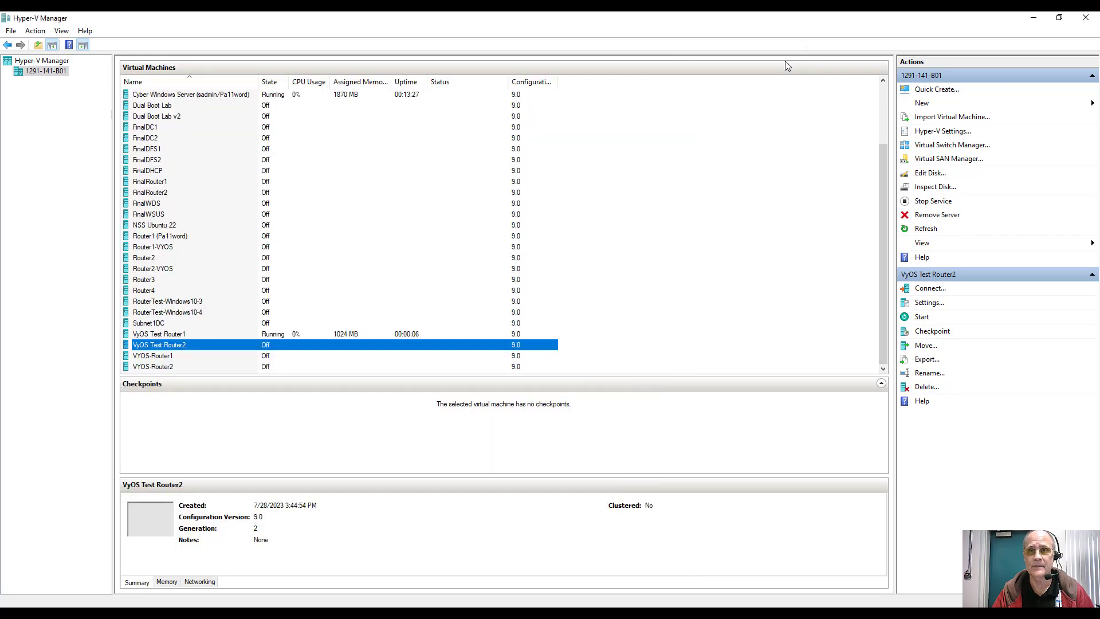
{"action": "double_click", "coordinate": [253, 345]}
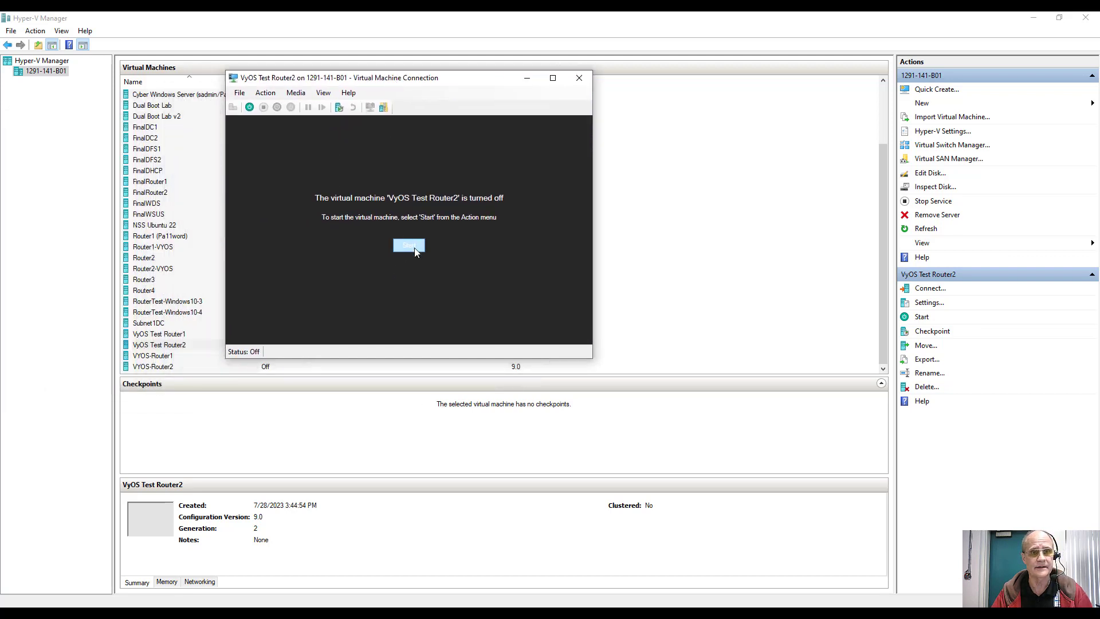
{"action": "left_click", "coordinate": [414, 247]}
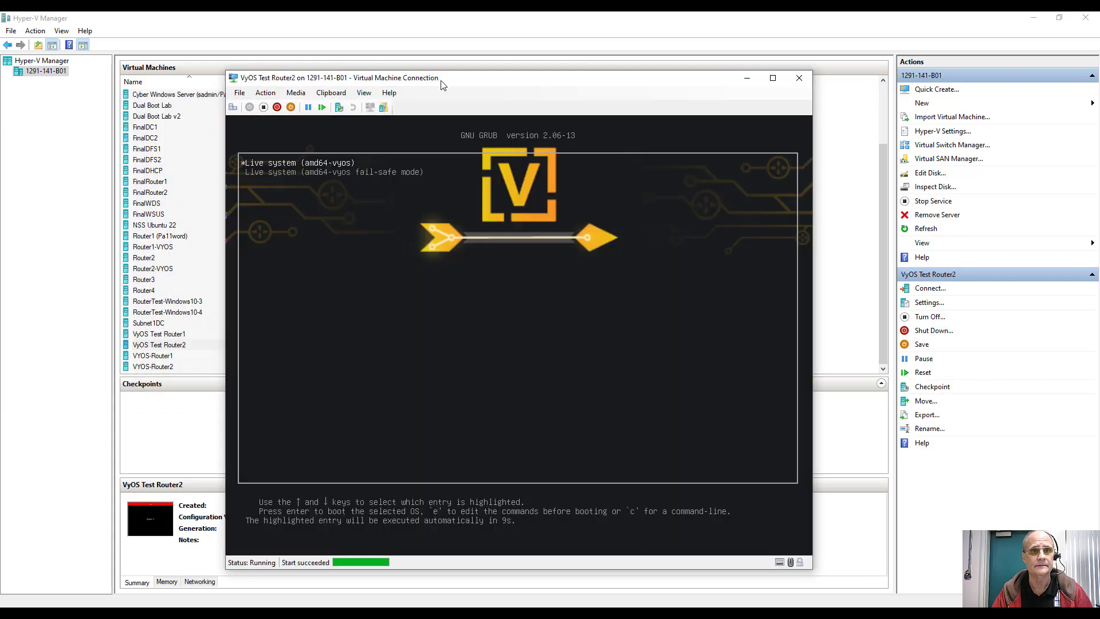
{"action": "left_click_drag", "start_coordinate": [450, 86], "coordinate": [639, 96]}
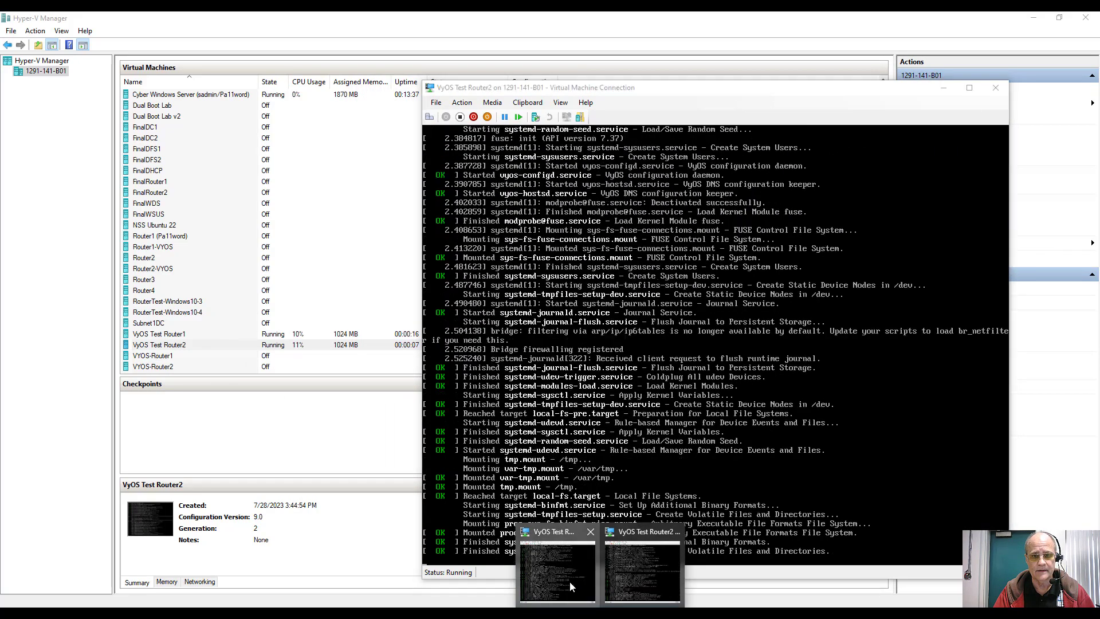
Step: Arrange the Router1 and Router2 console windows so both are visible
{"action": "left_click", "coordinate": [570, 581]}
{"action": "left_click_drag", "start_coordinate": [325, 78], "coordinate": [266, 30]}
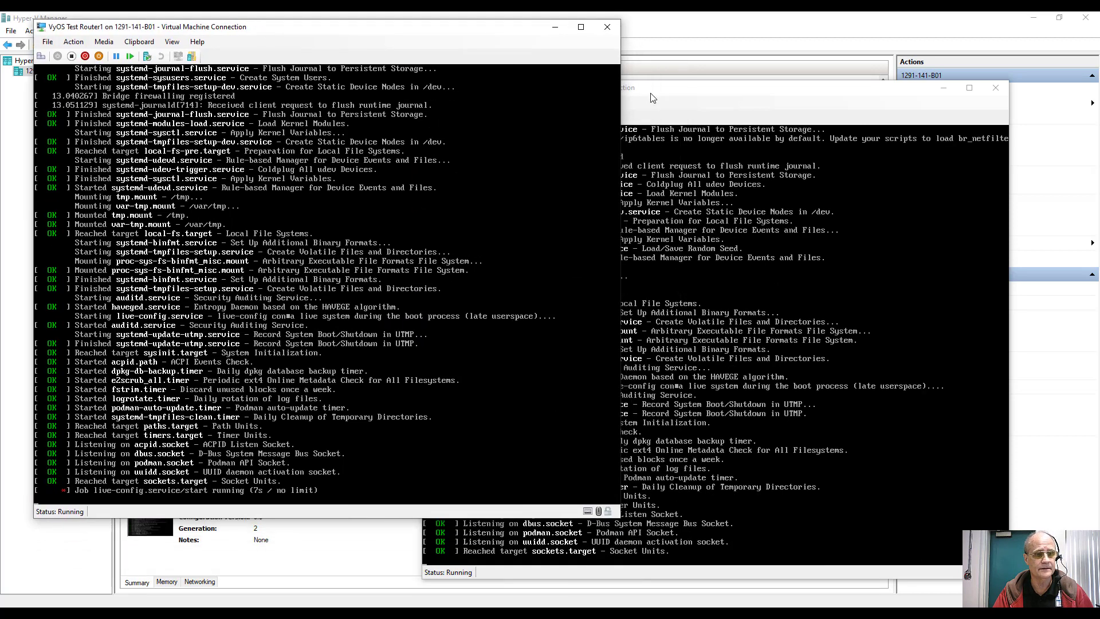
{"action": "left_click", "coordinate": [701, 92]}
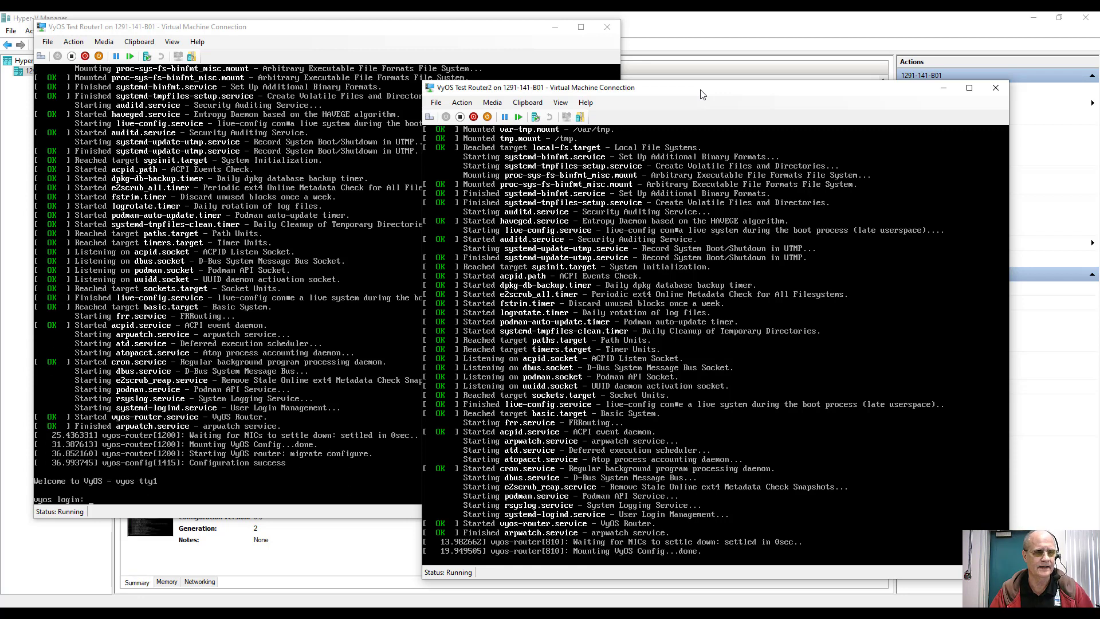
Step: Log in to Router1 with the vyos account and run 'sh conf' to display its configuration
{"action": "left_click", "coordinate": [303, 45]}
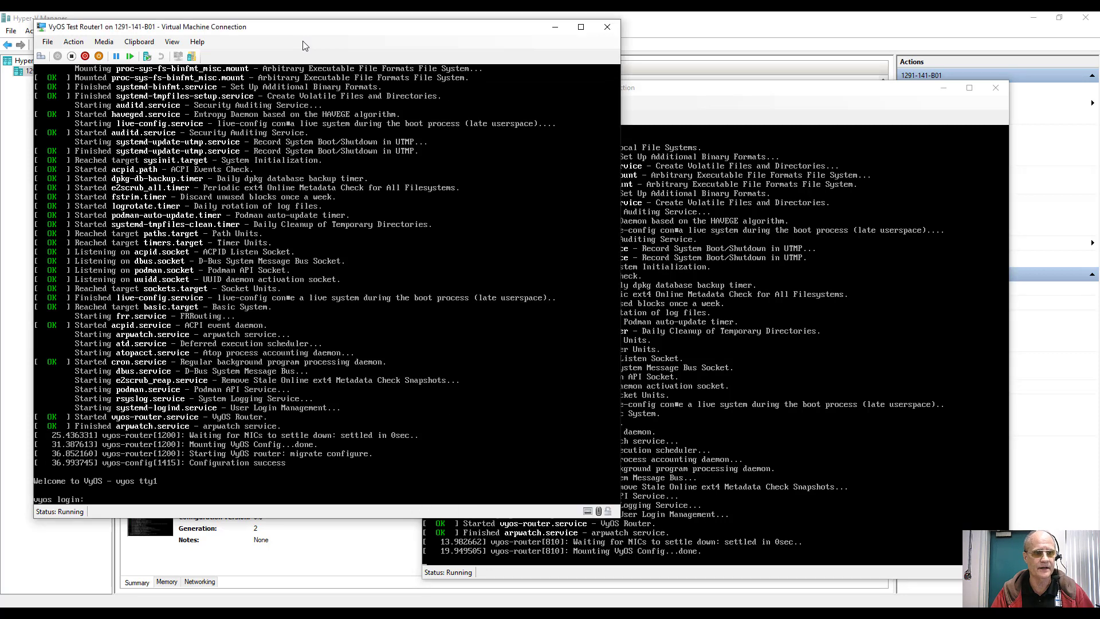
{"action": "type", "text": "vyos"}
{"action": "key", "text": "Return"}
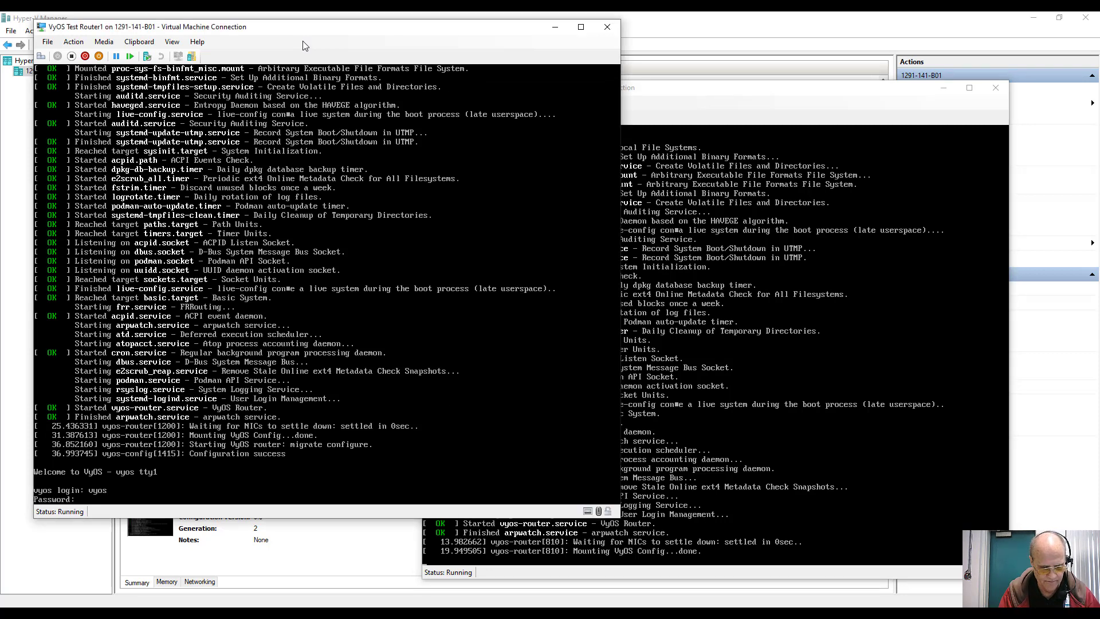
{"action": "type", "text": "vyos"}
{"action": "key", "text": "Return"}
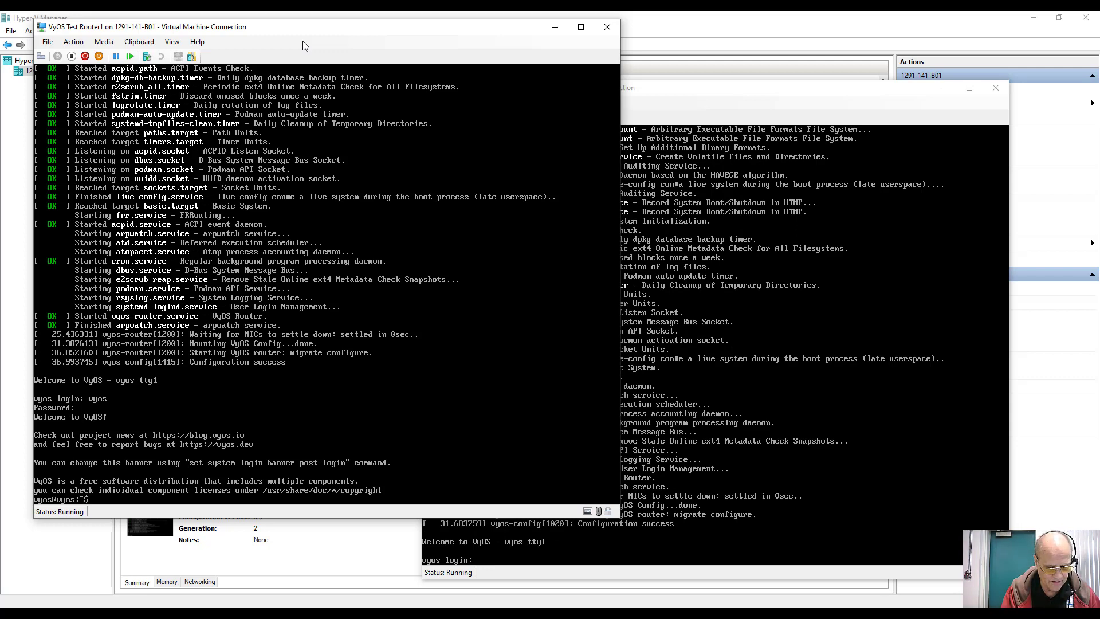
{"action": "type", "text": "sh conf"}
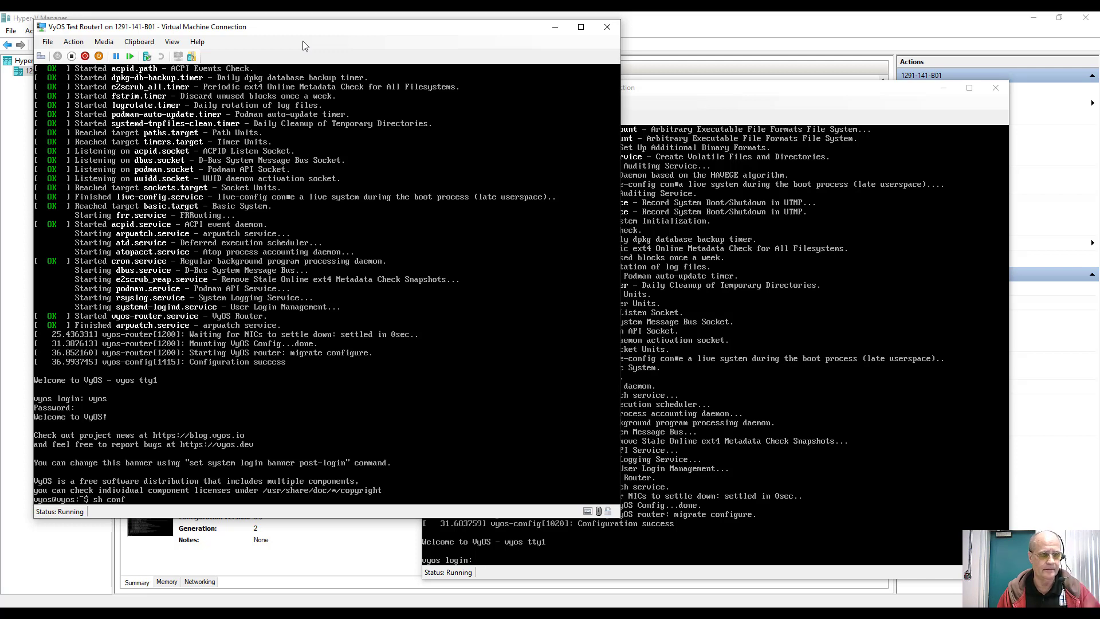
{"action": "key", "text": "Return"}
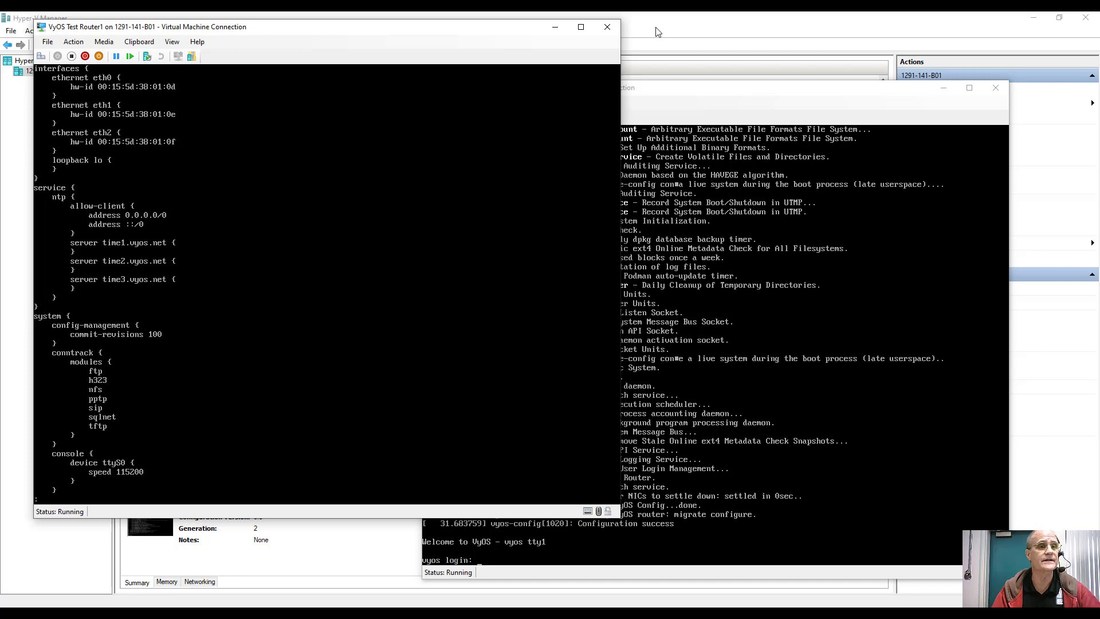
Step: Check VyOS Test Router1's adapters on VyOS Sub1, VyOSLink1-2 and External Switch, then return to its console
{"action": "left_click", "coordinate": [658, 32]}
{"action": "left_click", "coordinate": [386, 334]}
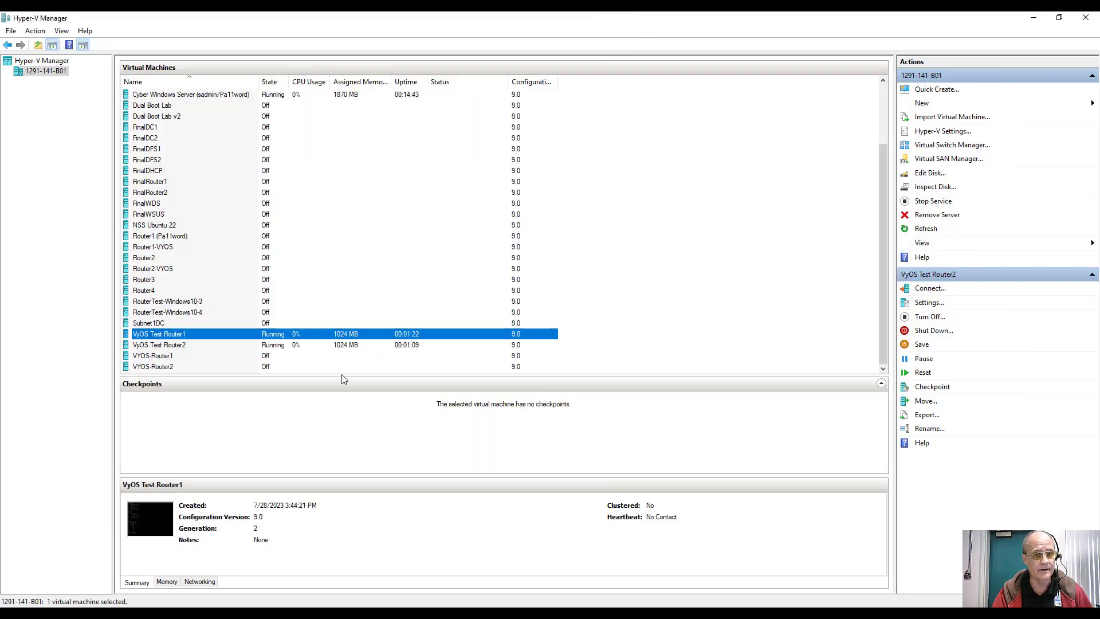
{"action": "left_click", "coordinate": [198, 581]}
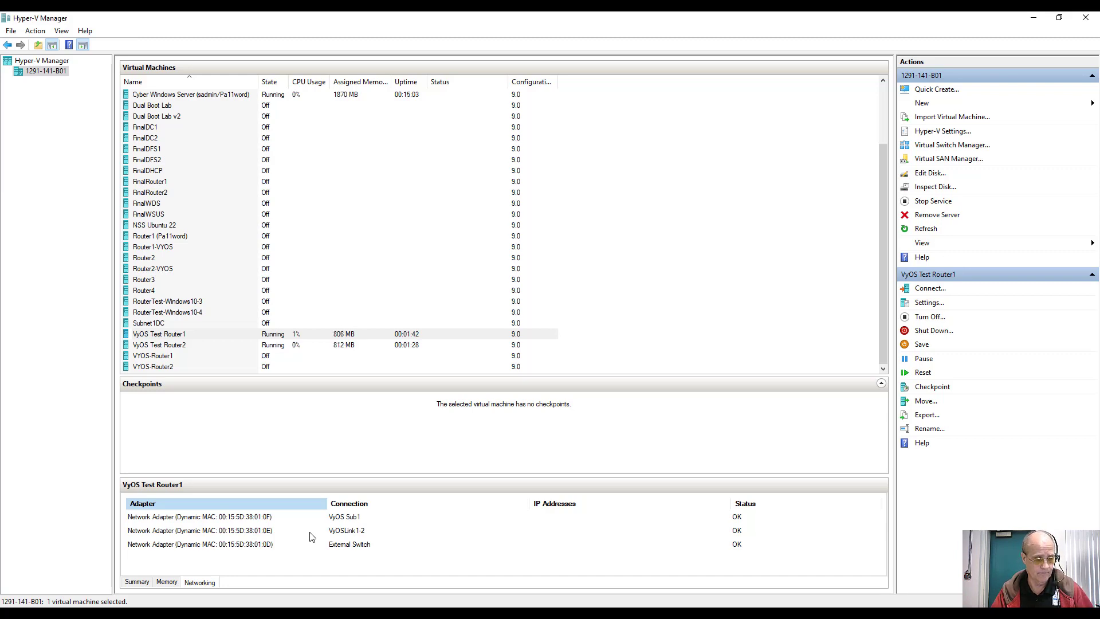
{"action": "key", "text": "alt+Tab"}
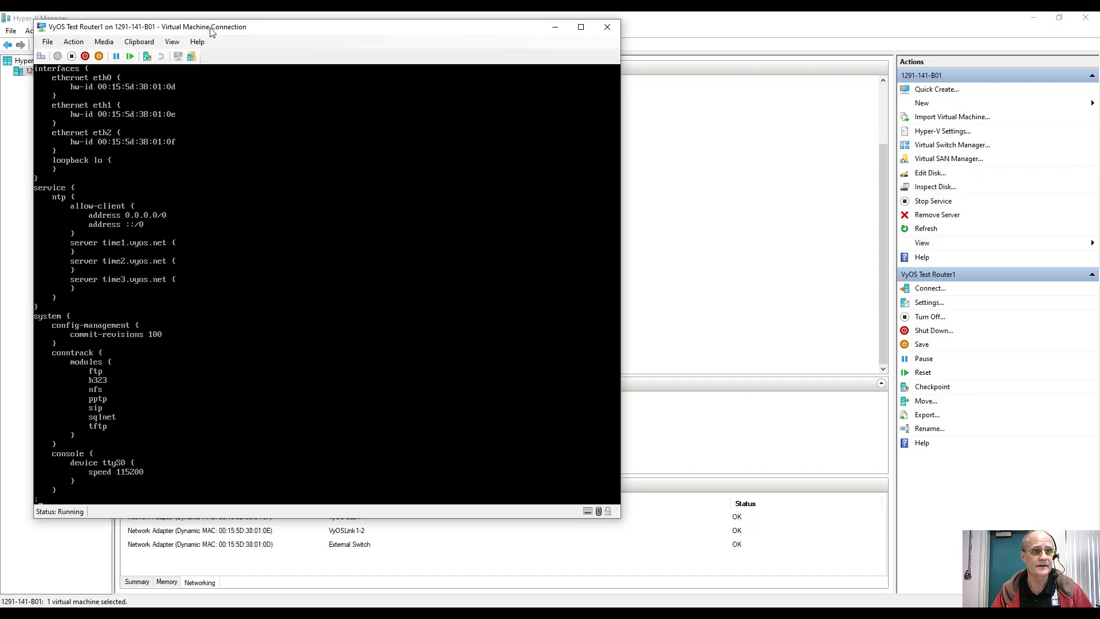
Step: Page through the rest of Router1's configuration and enter configuration mode with 'conf'
{"action": "left_click_drag", "start_coordinate": [210, 32], "coordinate": [525, 74]}
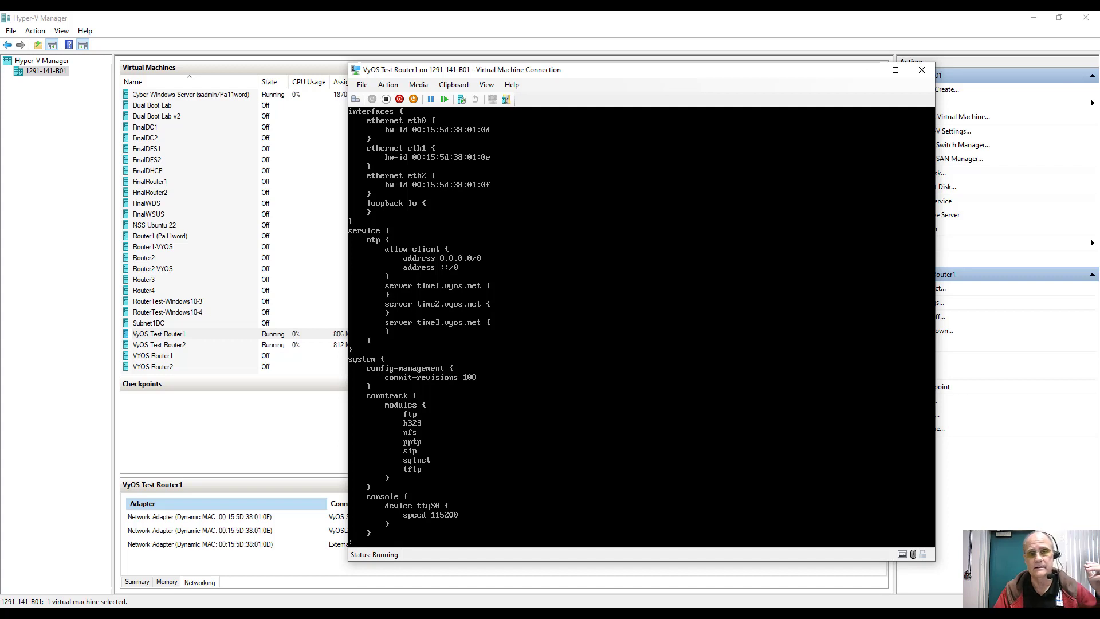
{"action": "left_click_drag", "start_coordinate": [355, 42], "coordinate": [324, 39]}
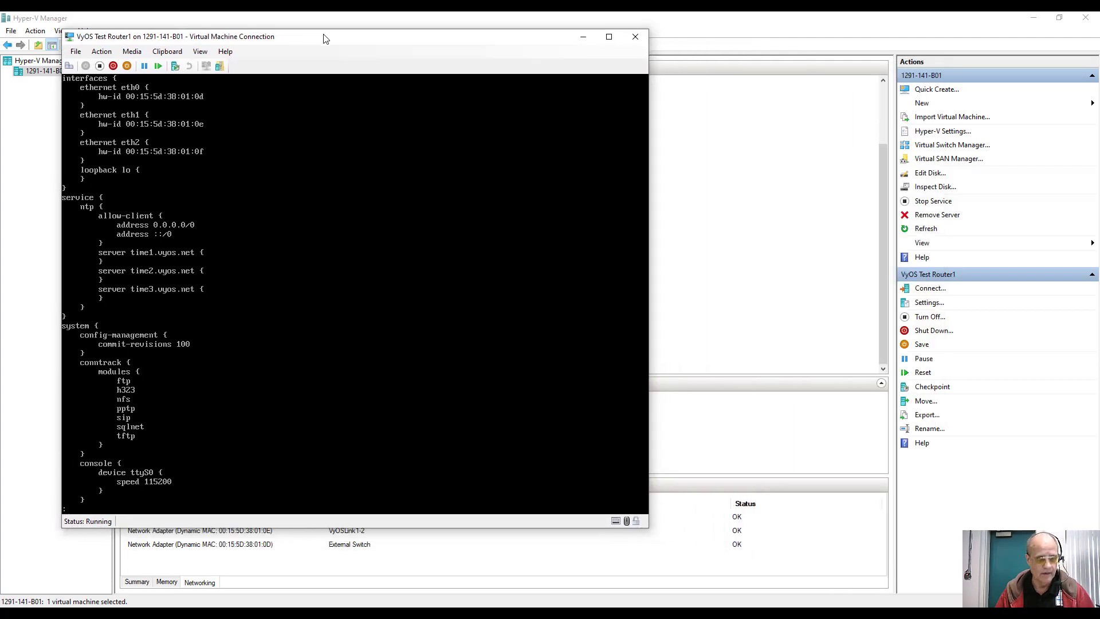
{"action": "key", "text": "space"}
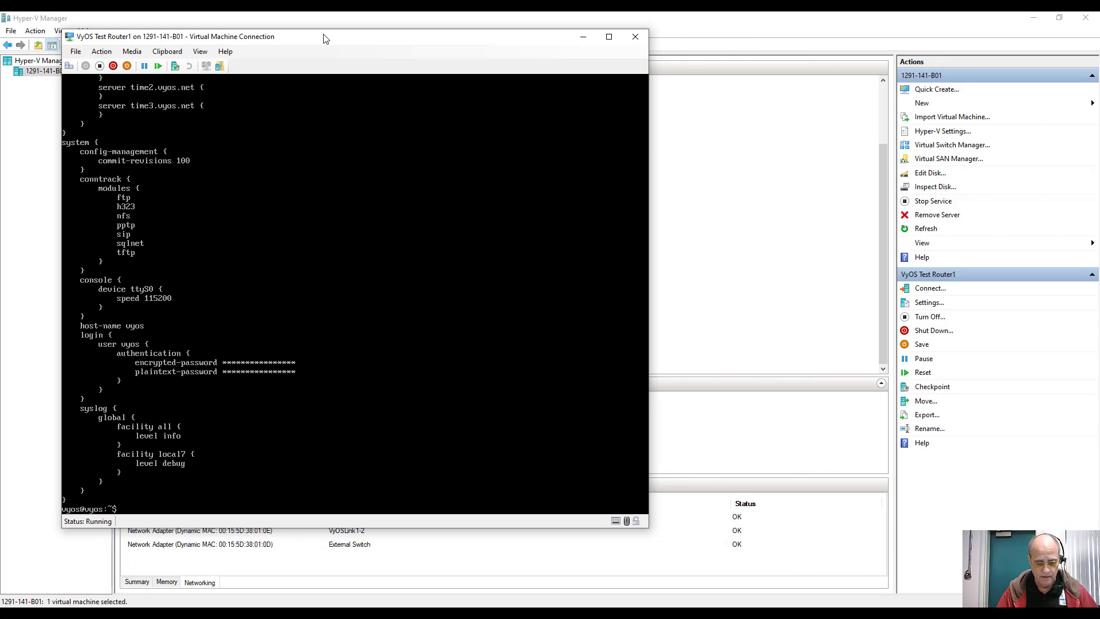
{"action": "type", "text": "con"}
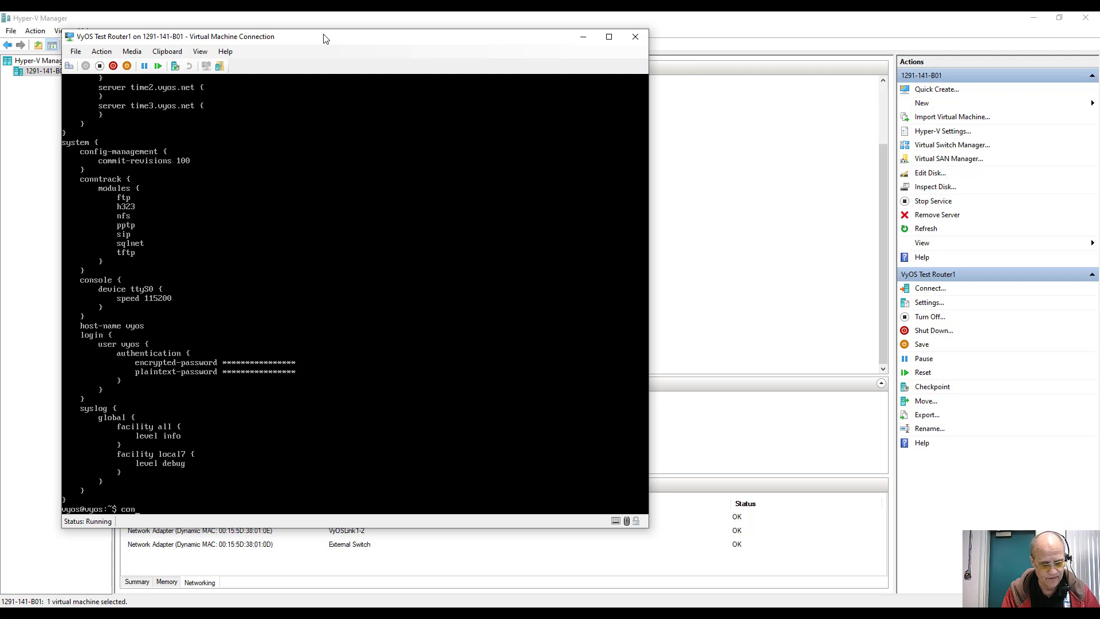
{"action": "type", "text": "f"}
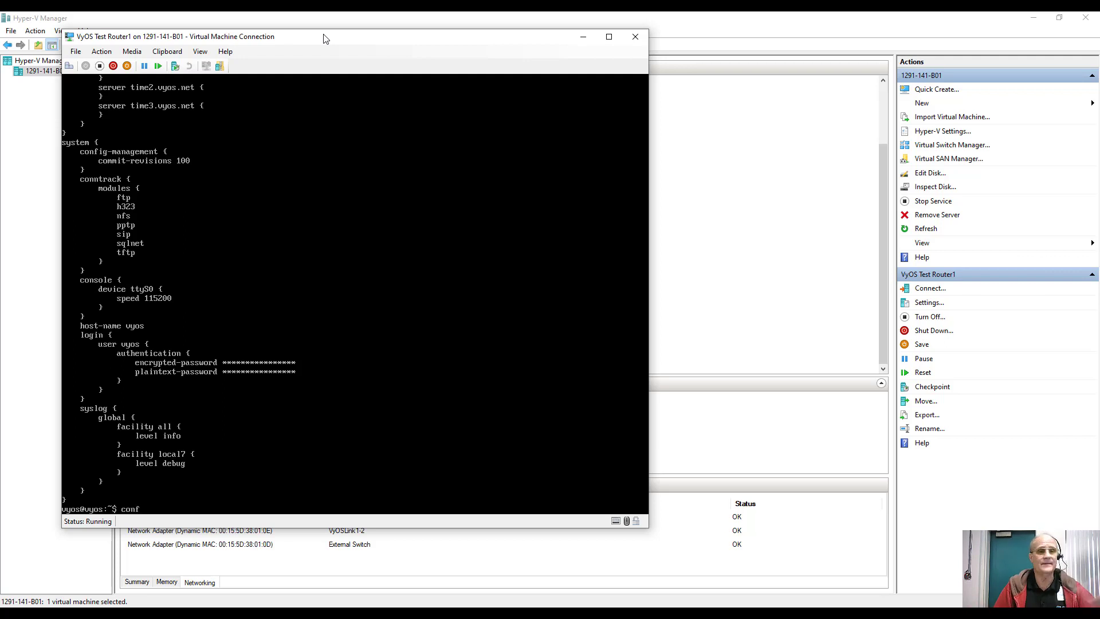
{"action": "key", "text": "Return"}
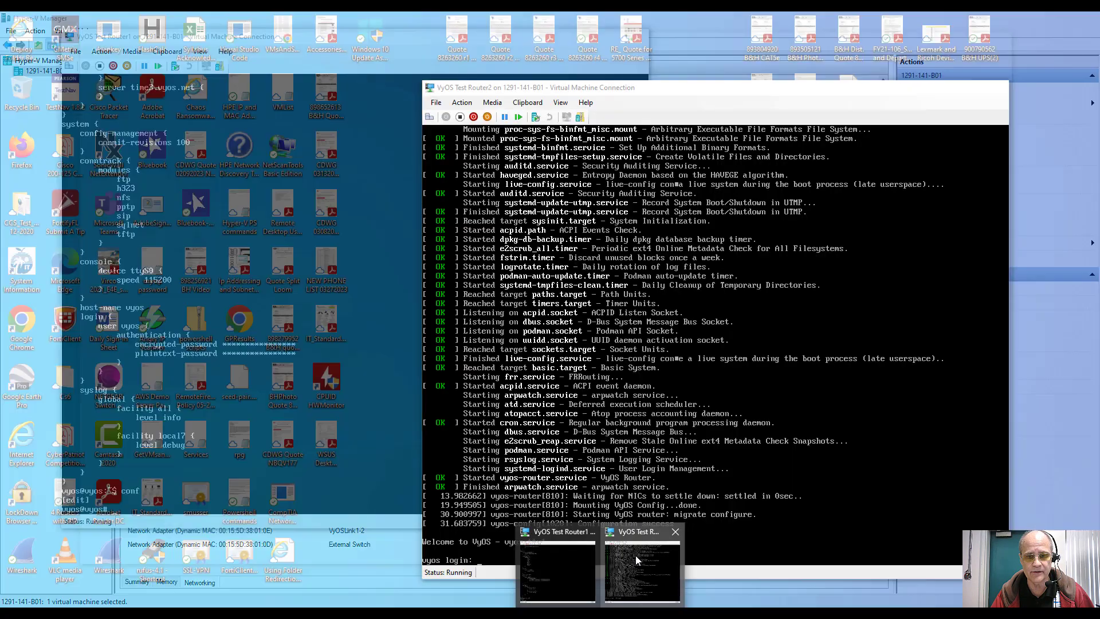
Step: Log in to Router2's console with the vyos account
{"action": "left_click", "coordinate": [635, 555]}
{"action": "type", "text": "v"}
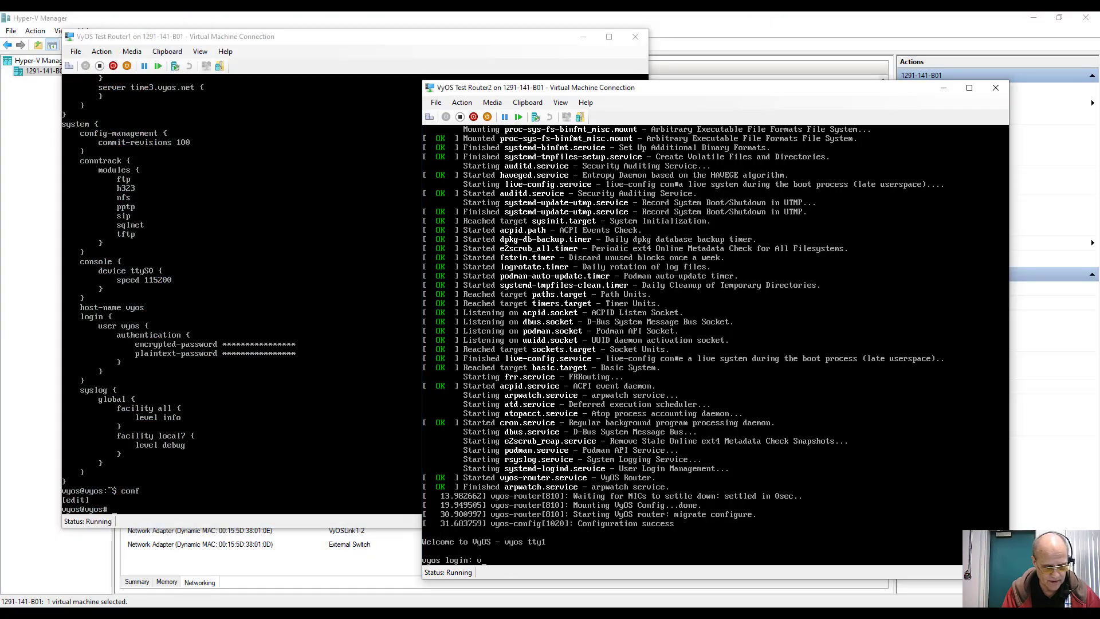
{"action": "type", "text": "yos"}
{"action": "key", "text": "Return"}
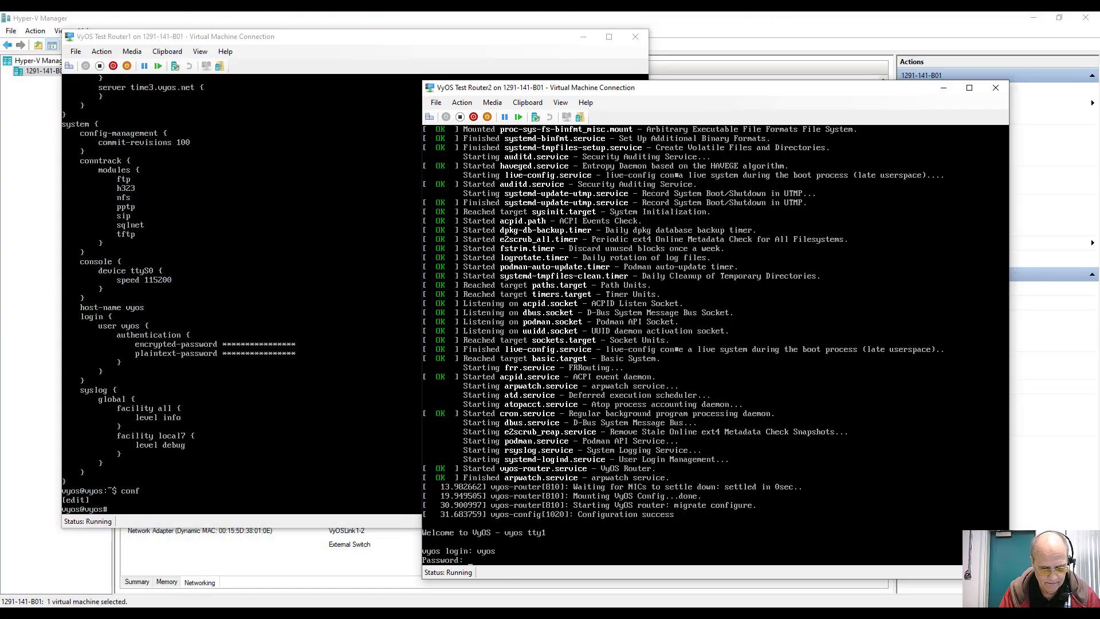
{"action": "type", "text": "vyos"}
{"action": "key", "text": "Return"}
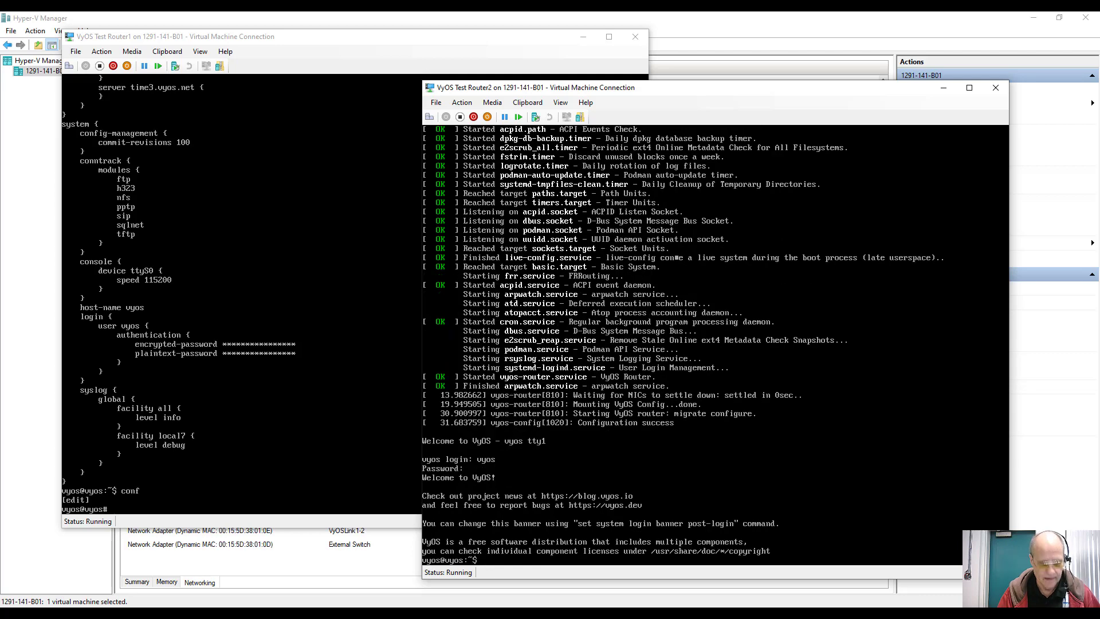
Step: Start 'install image' on Router2, accept automatic partitioning and confirm erasing sda with 'yes'
{"action": "type", "text": "instal"}
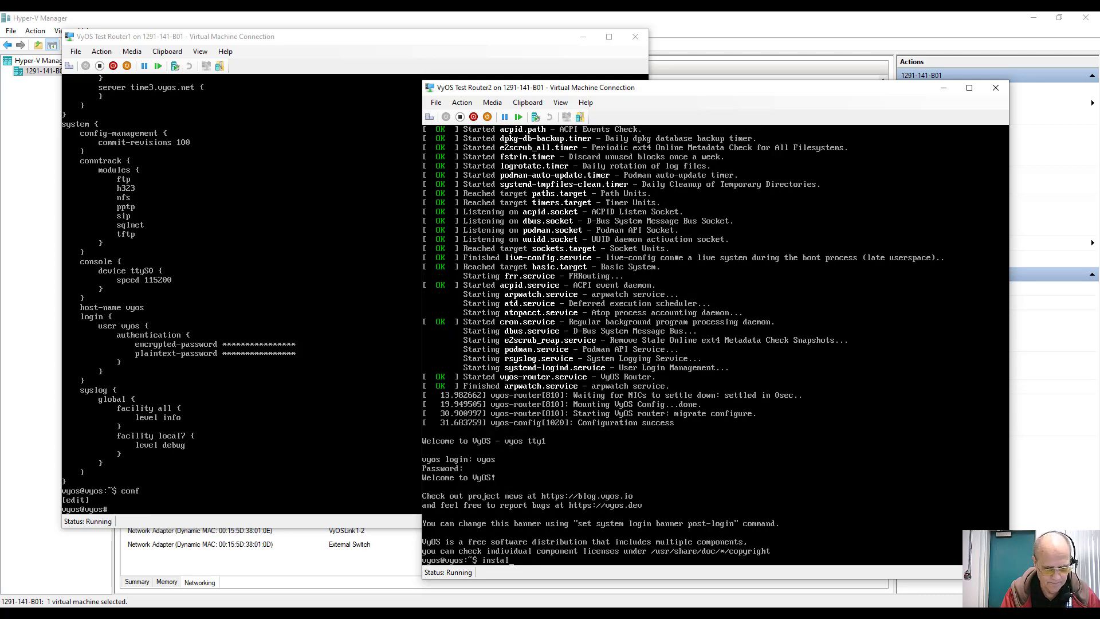
{"action": "type", "text": "l image"}
{"action": "key", "text": "Return"}
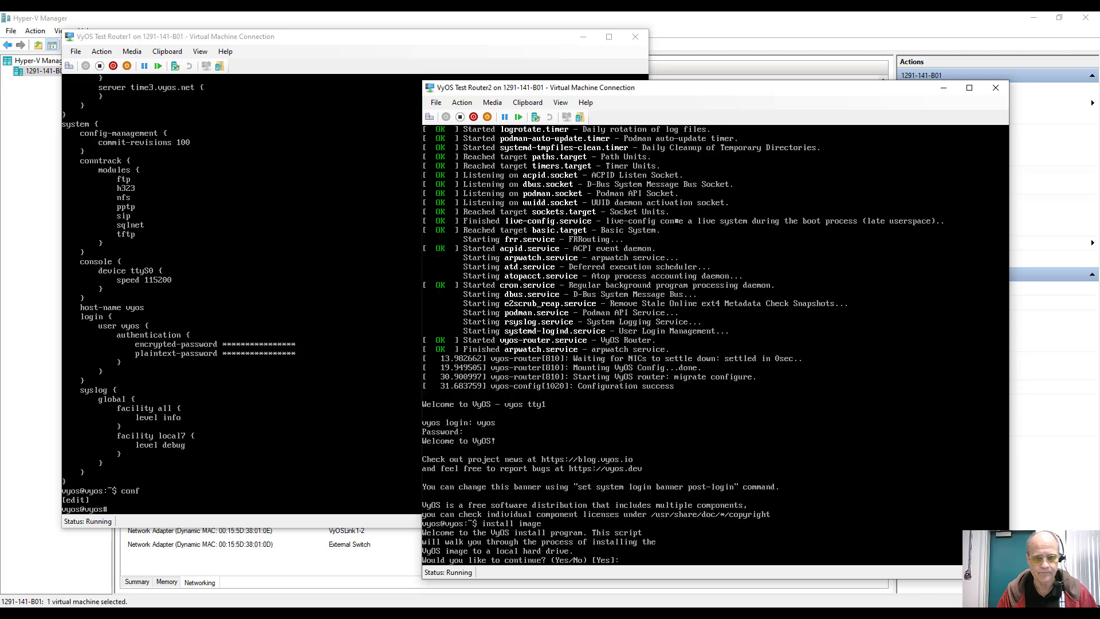
{"action": "key", "text": "Return"}
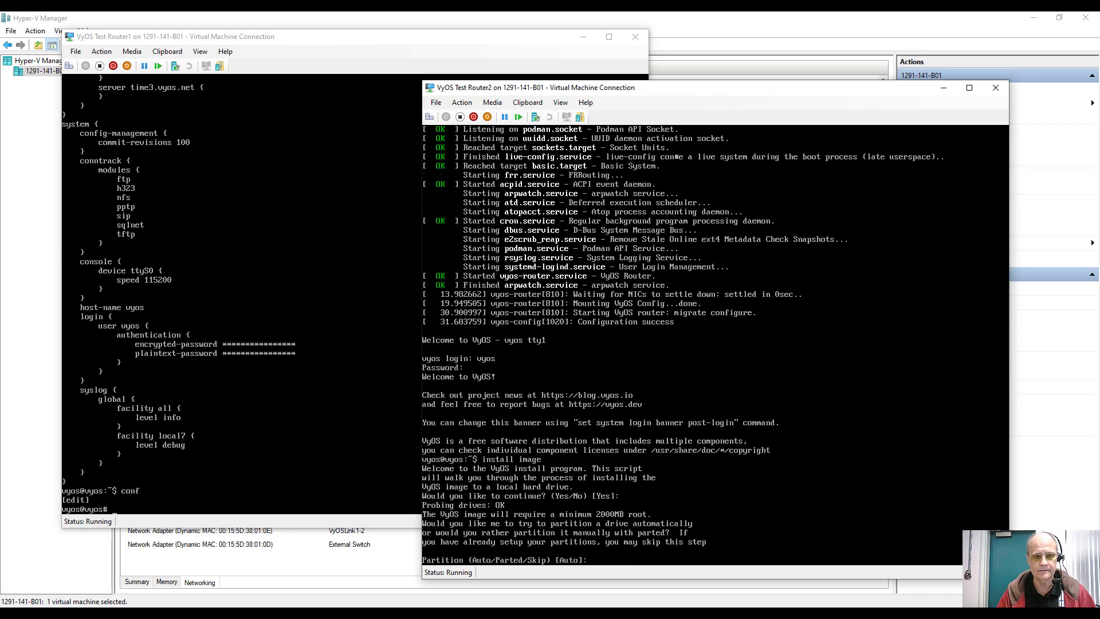
{"action": "key", "text": "Return"}
{"action": "key", "text": "Return"}
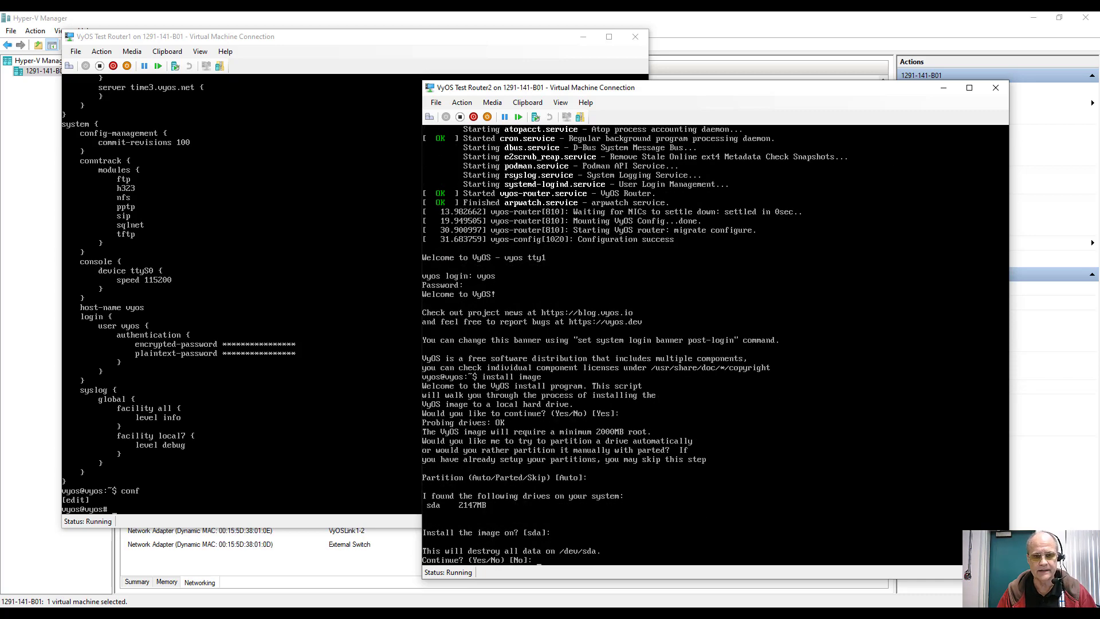
{"action": "type", "text": "yes"}
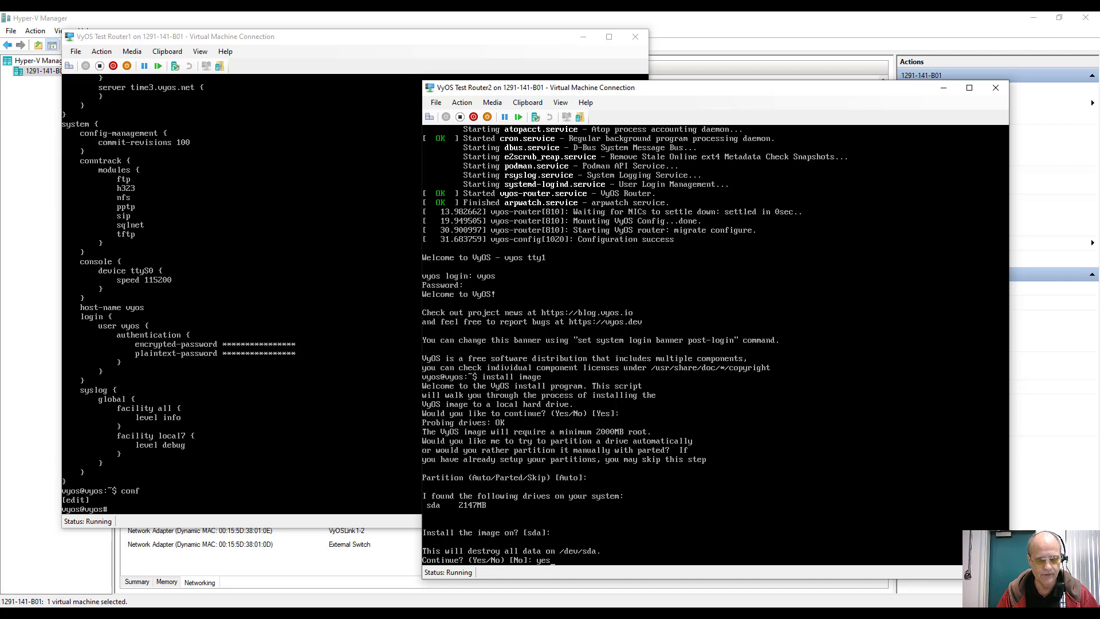
{"action": "key", "text": "Return"}
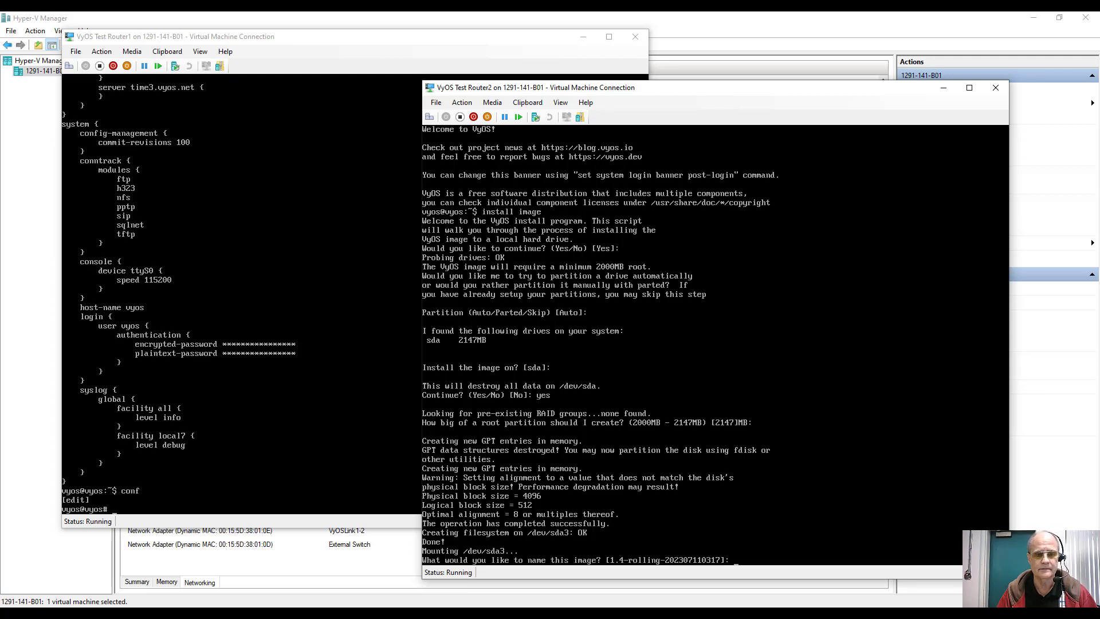
Step: Keep the default image name and config.boot, set the vyos password, and install GRUB on sda
{"action": "key", "text": "Return"}
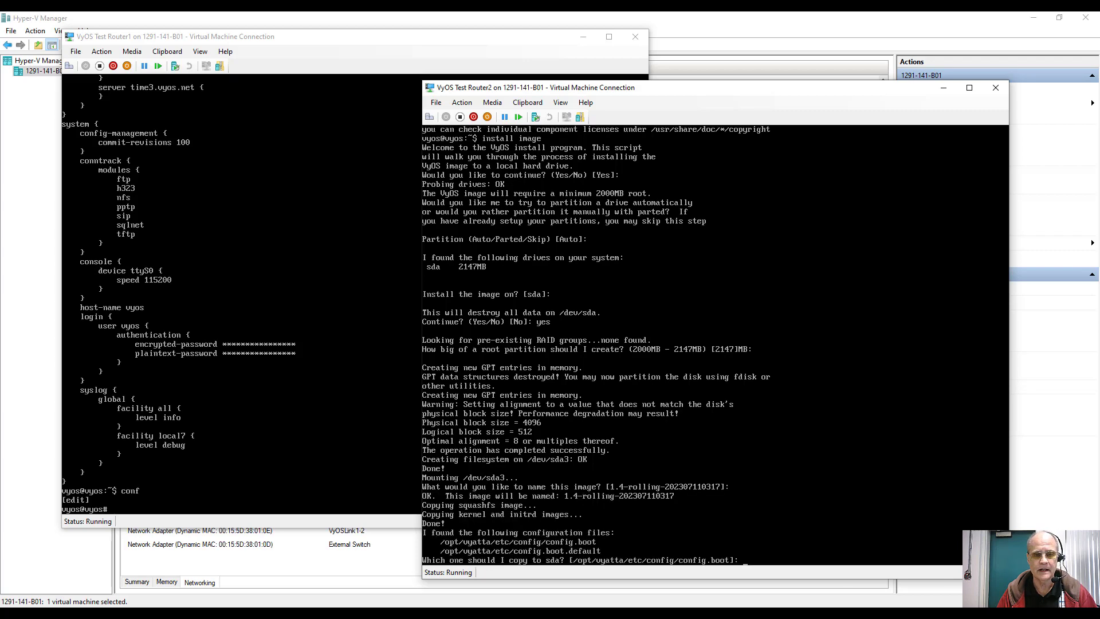
{"action": "key", "text": "Return"}
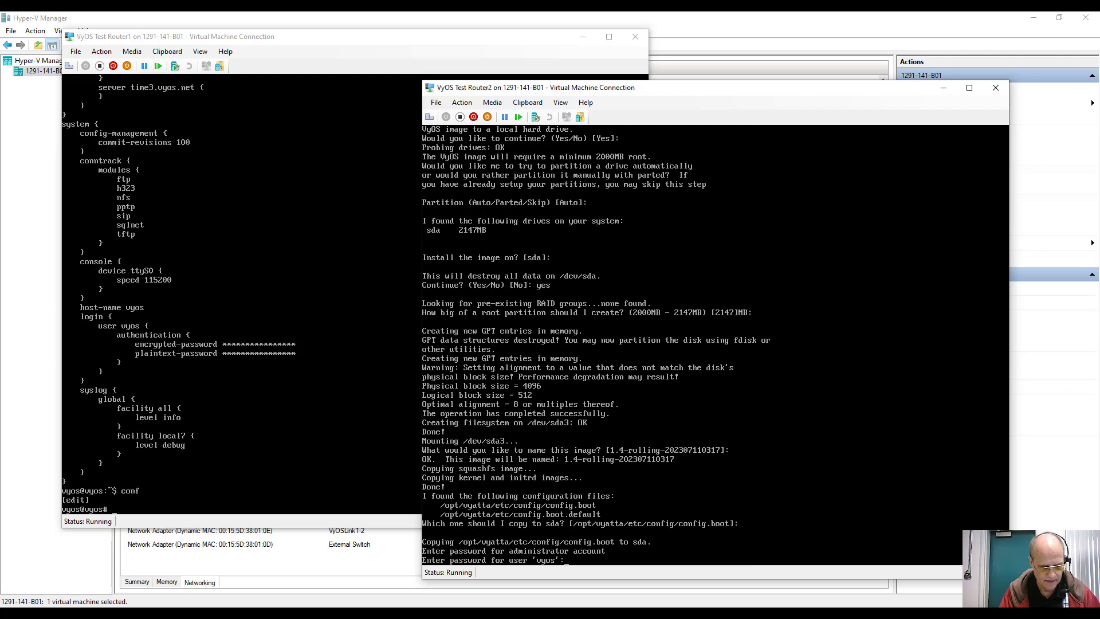
{"action": "key", "text": "Return"}
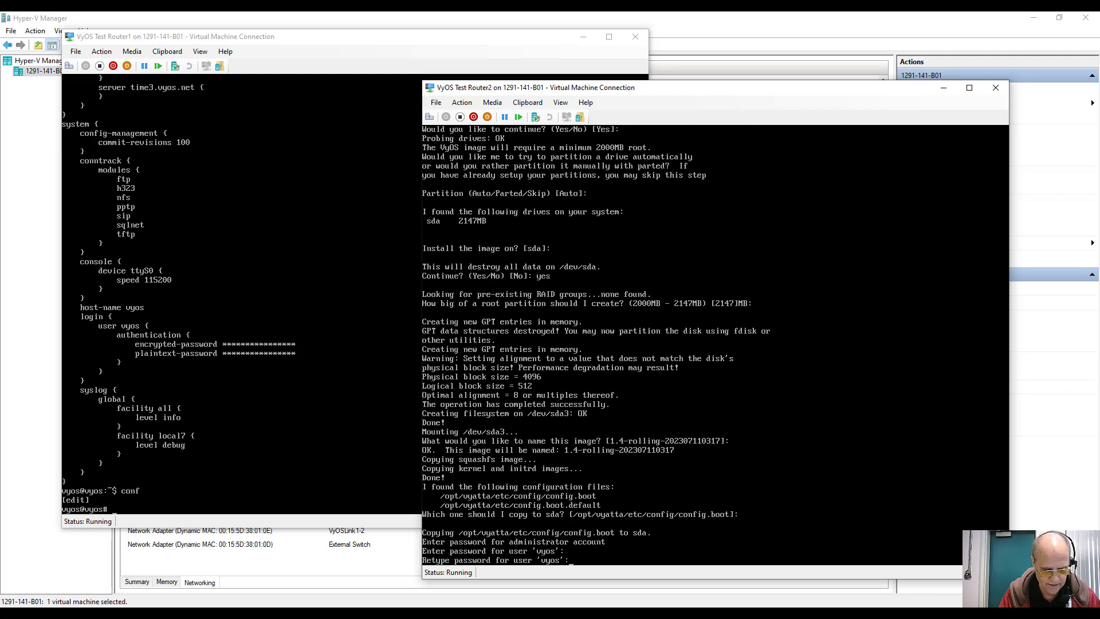
{"action": "key", "text": "Return"}
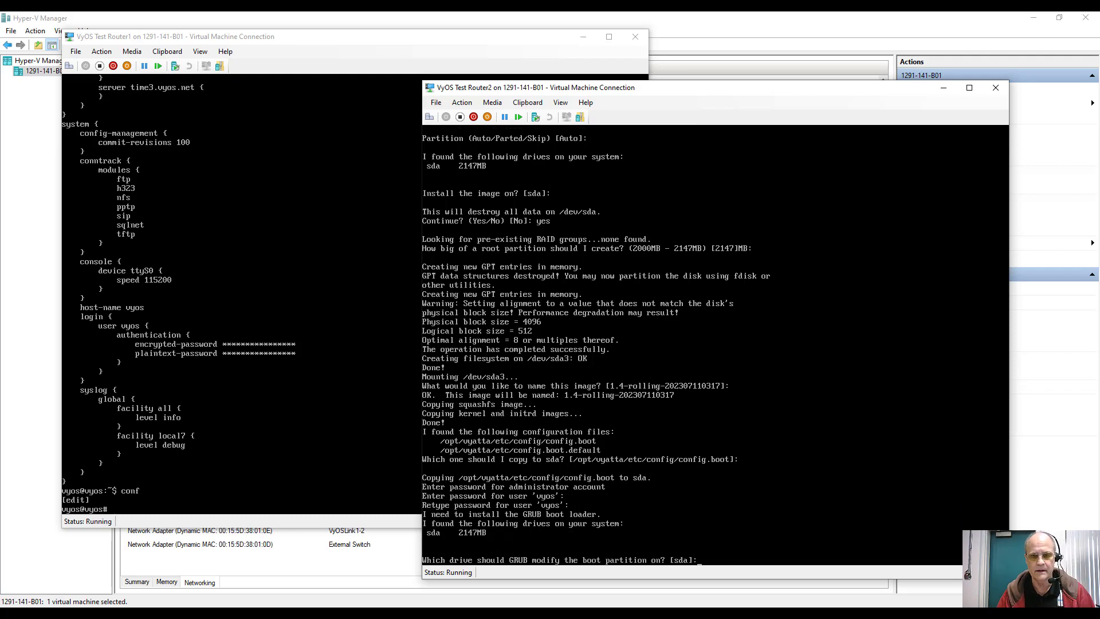
{"action": "key", "text": "Return"}
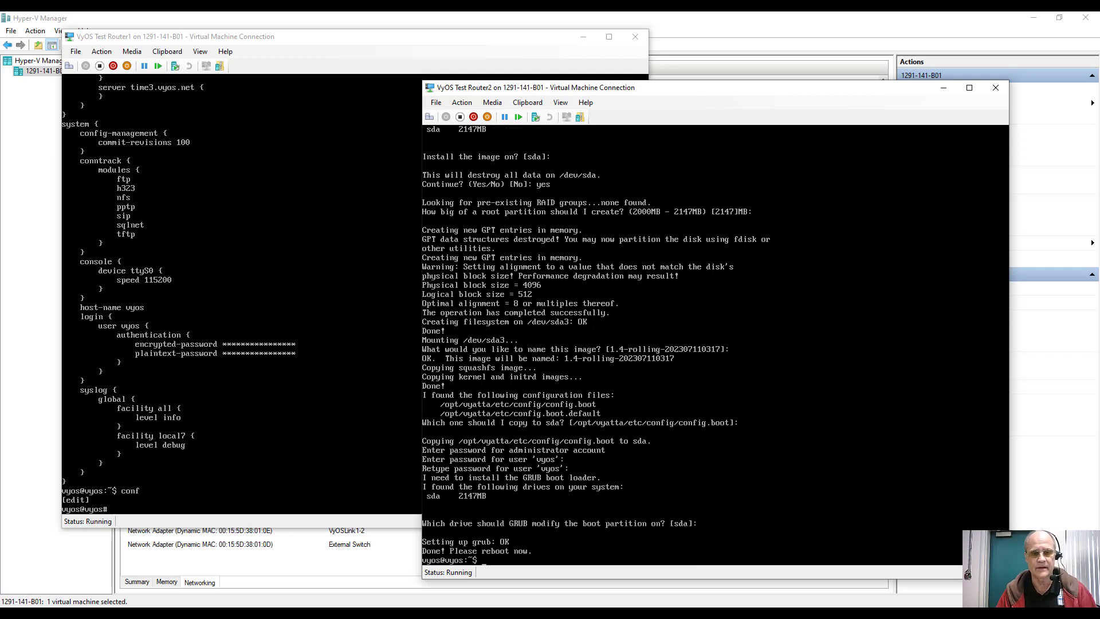
{"action": "type", "text": "sh"}
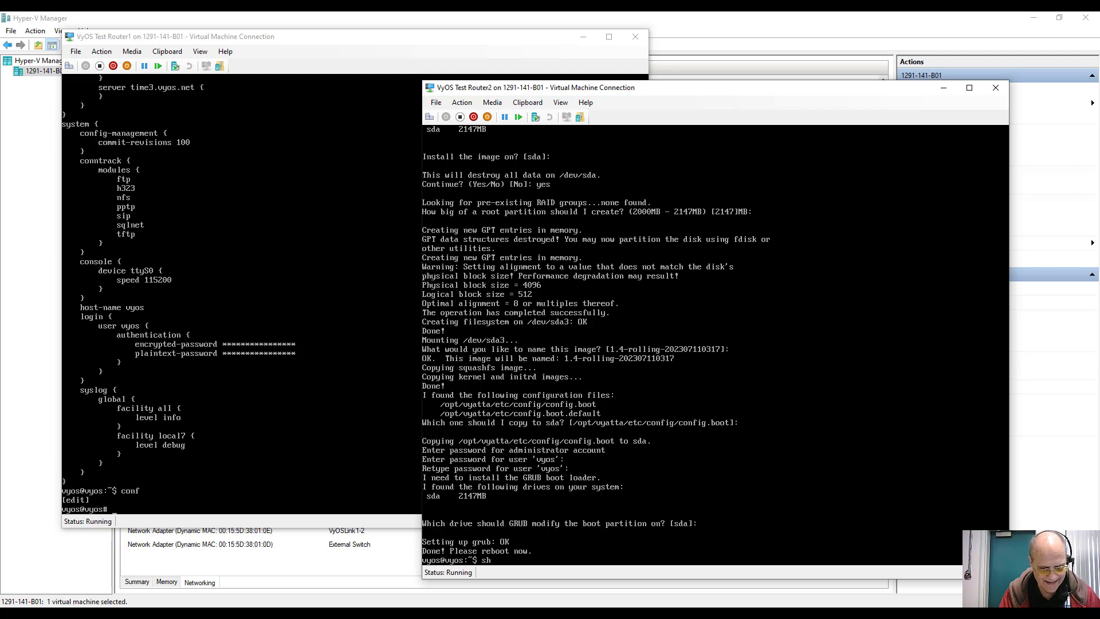
{"action": "type", "text": "utdown"}
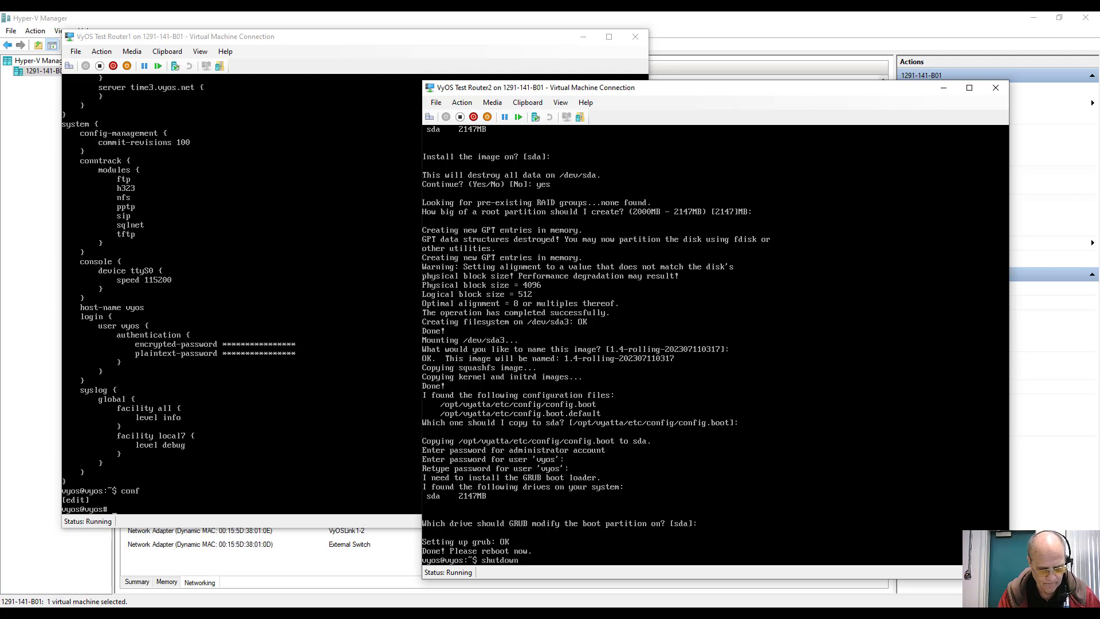
{"action": "type", "text": " now"}
Step: Shut Router2 down with 'shutdown now' and start it again to boot the installed image
{"action": "key", "text": "Return"}
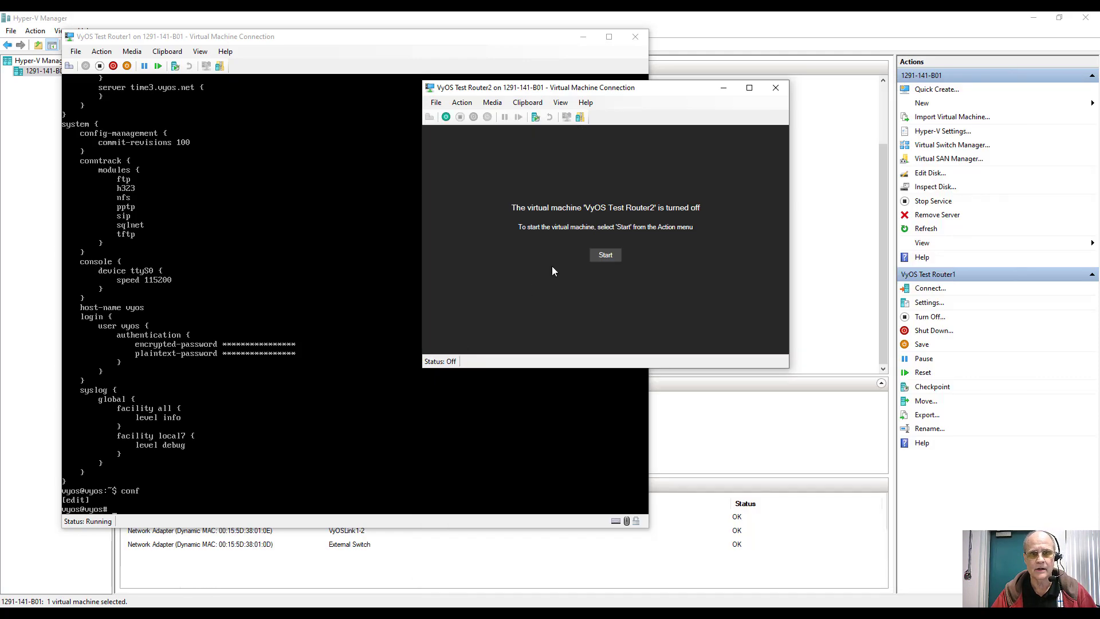
{"action": "left_click", "coordinate": [604, 256]}
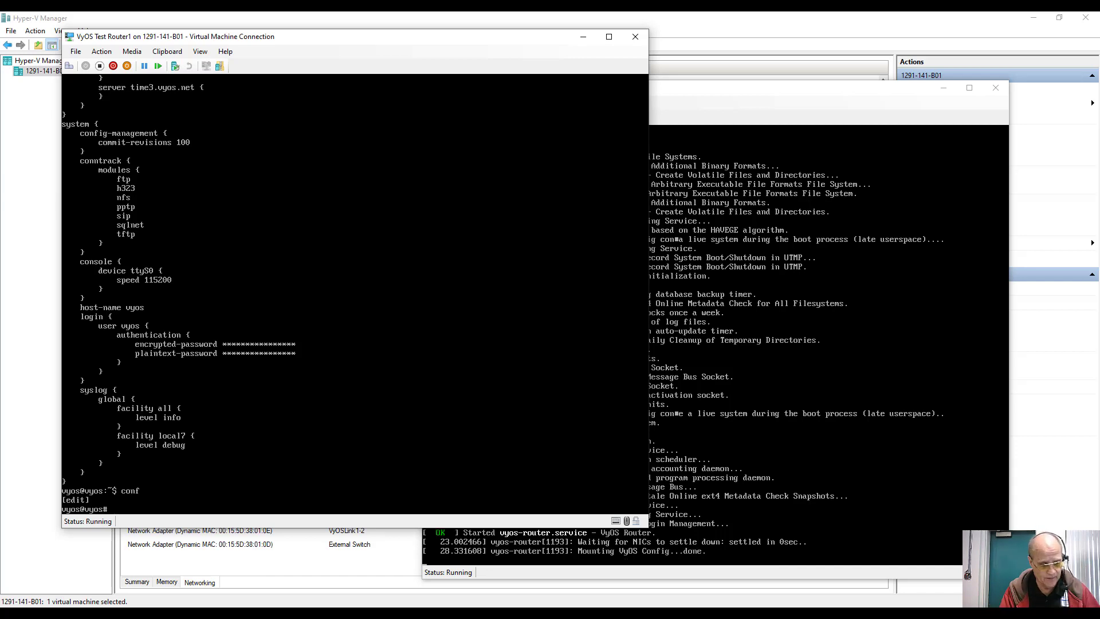
Step: Set Router1's eth0 to get its address by DHCP
{"action": "type", "text": "et i"}
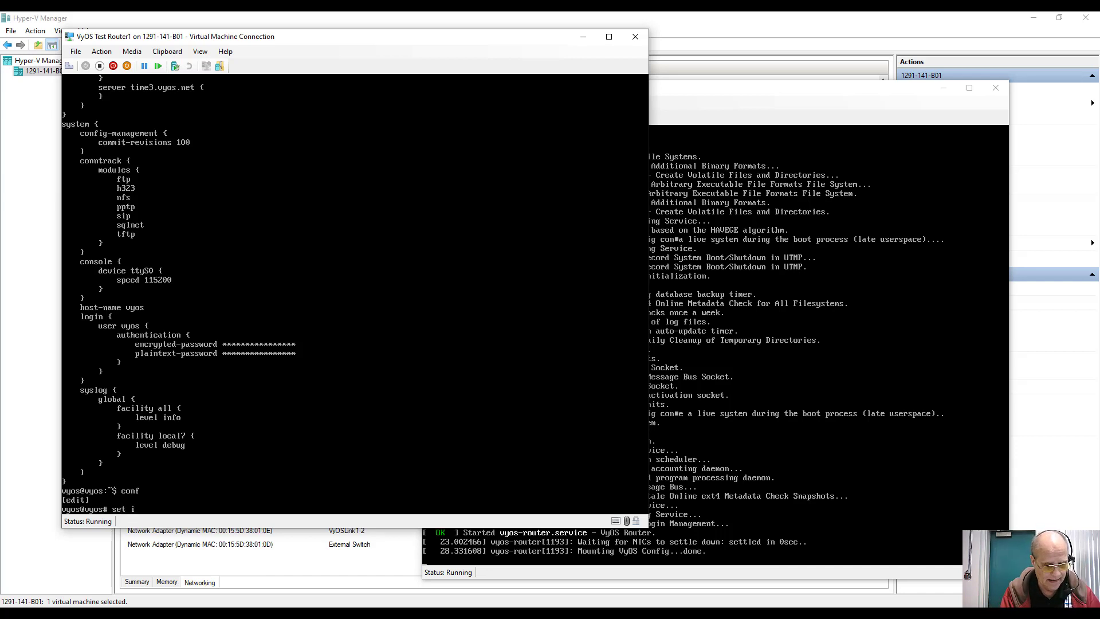
{"action": "type", "text": "nterfaces"}
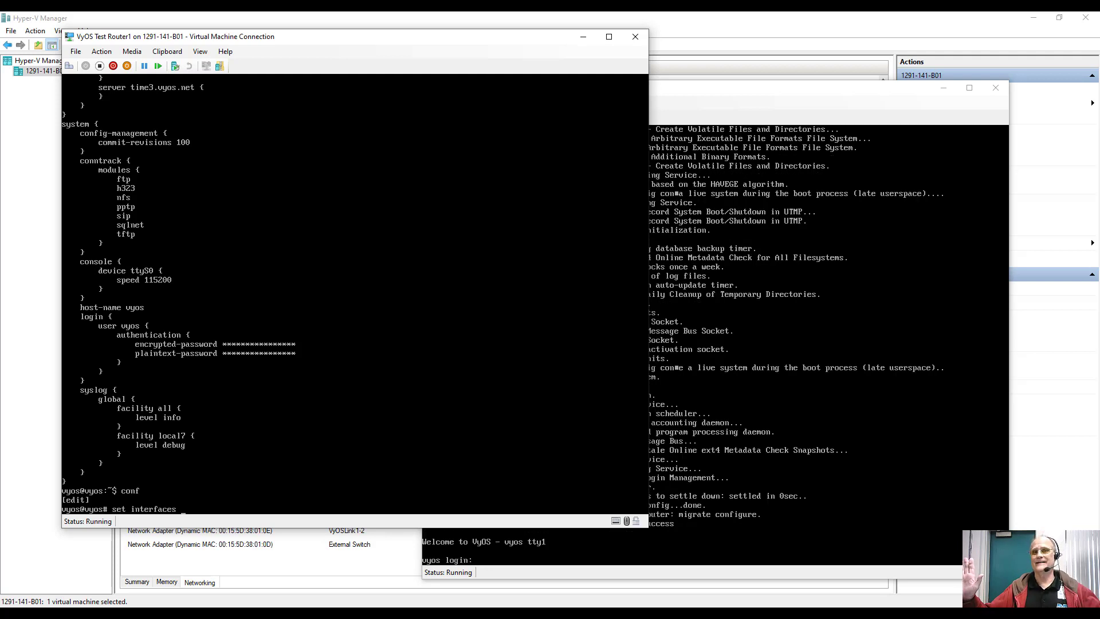
{"action": "type", "text": " et"}
{"action": "key", "text": "Tab"}
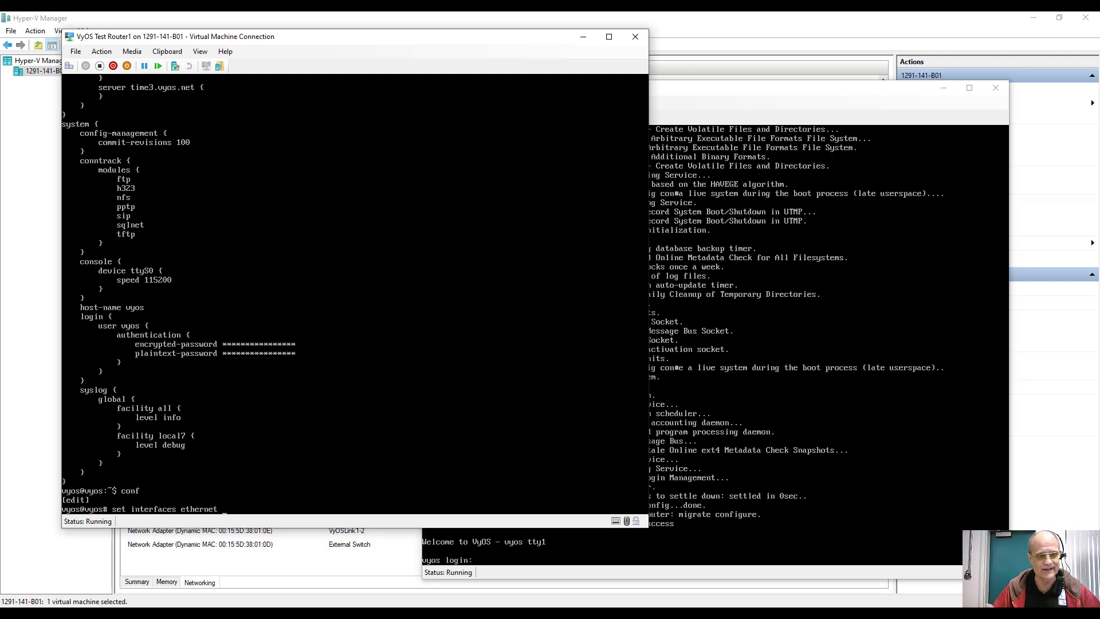
{"action": "type", "text": "eth0"}
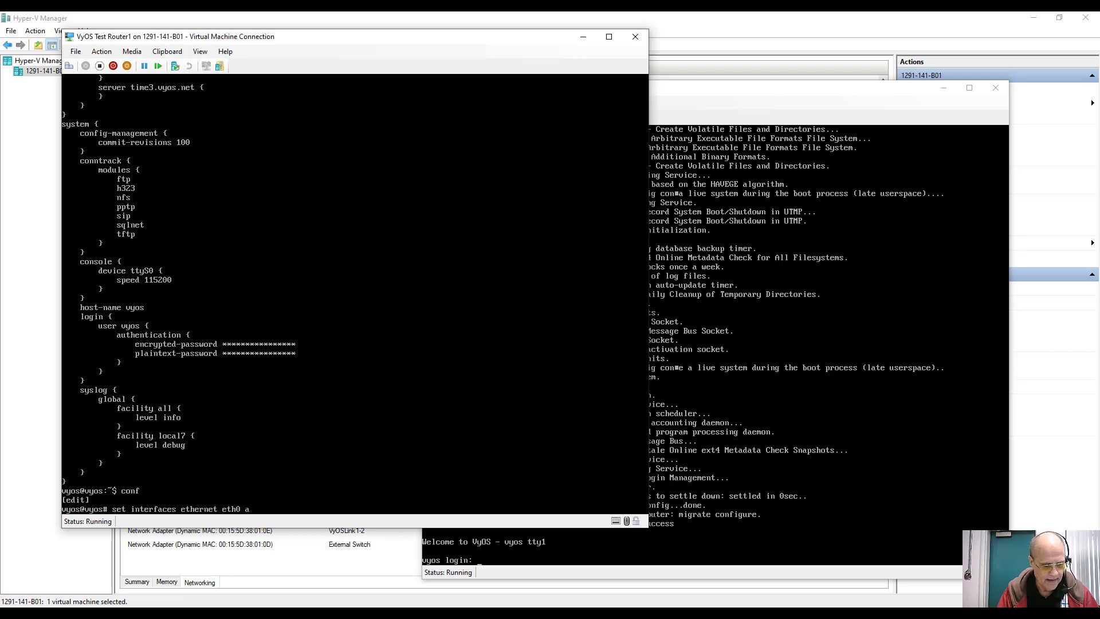
{"action": "type", "text": " a"}
{"action": "key", "text": "Tab"}
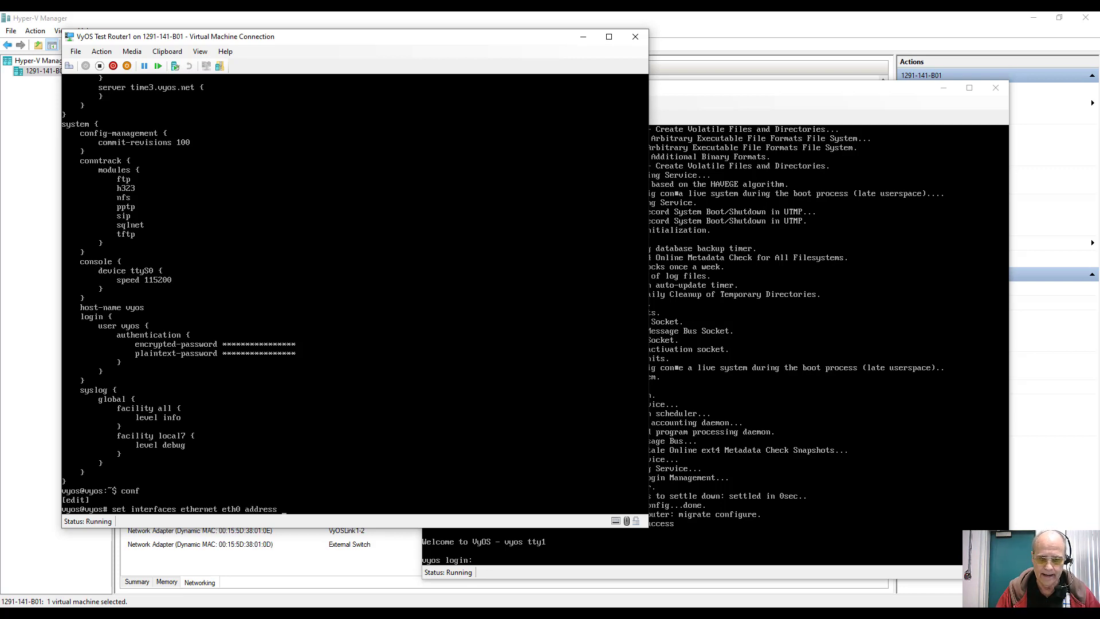
{"action": "type", "text": "dhcp"}
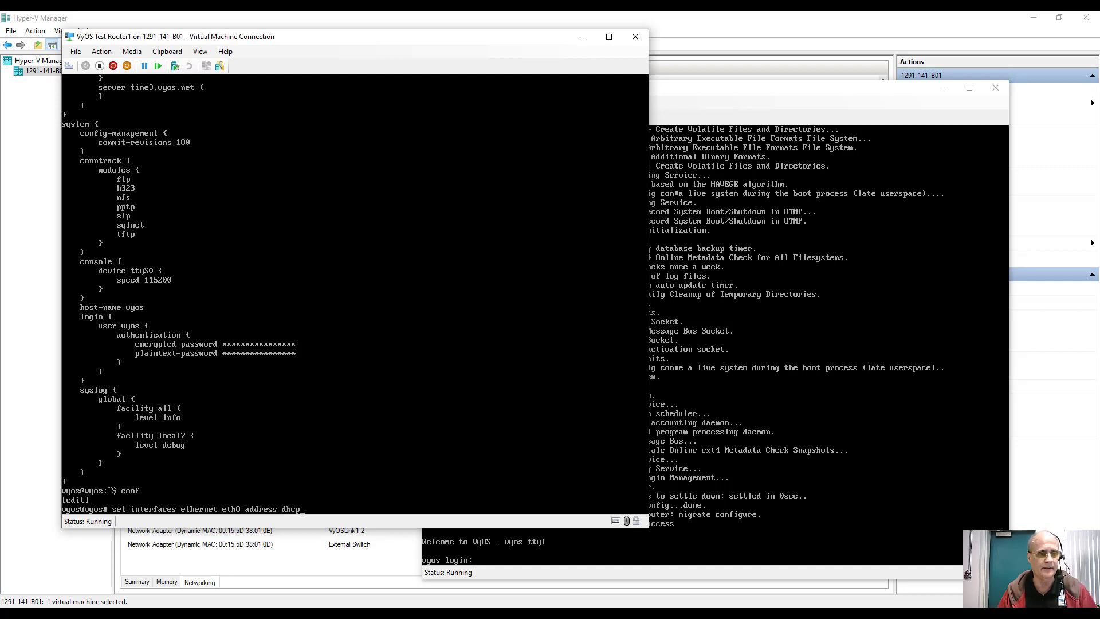
{"action": "key", "text": "Return"}
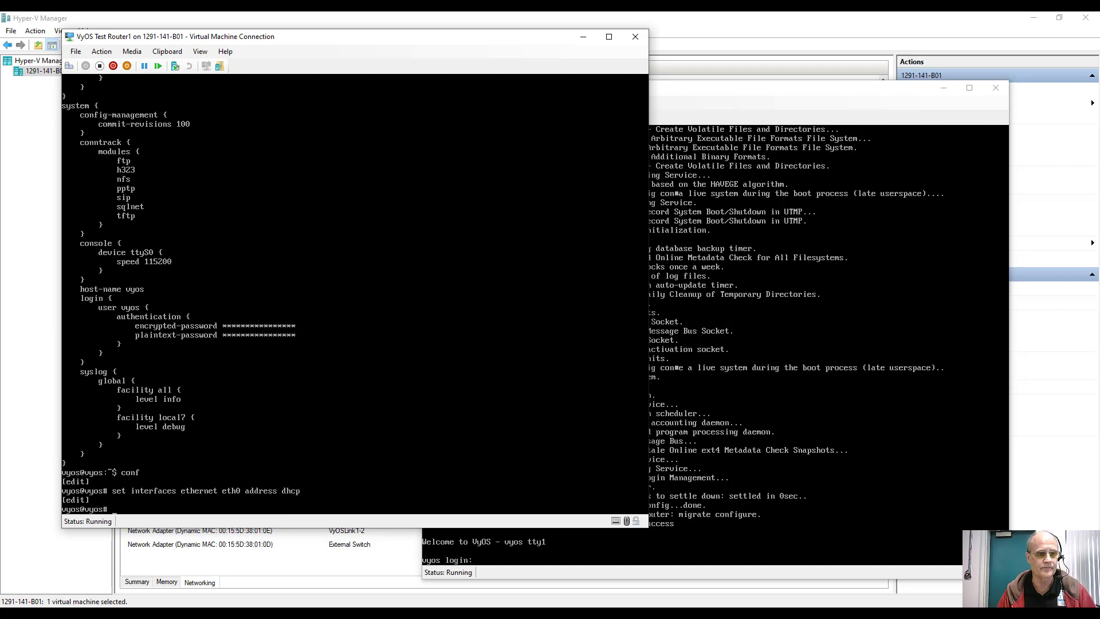
Step: Give eth0 the description 'External'
{"action": "key", "text": "Up"}
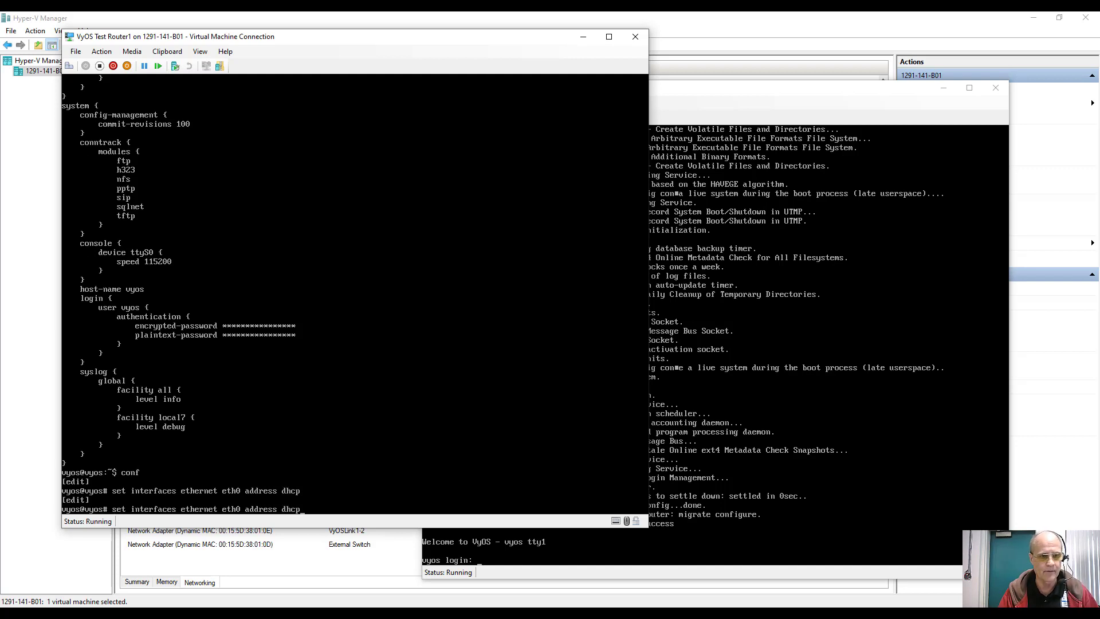
{"action": "key", "text": "BackSpace"}
{"action": "key", "text": "BackSpace"}
{"action": "key", "text": "BackSpace"}
{"action": "key", "text": "BackSpace"}
{"action": "key", "text": "BackSpace"}
{"action": "key", "text": "BackSpace"}
{"action": "key", "text": "BackSpace"}
{"action": "key", "text": "BackSpace"}
{"action": "key", "text": "BackSpace"}
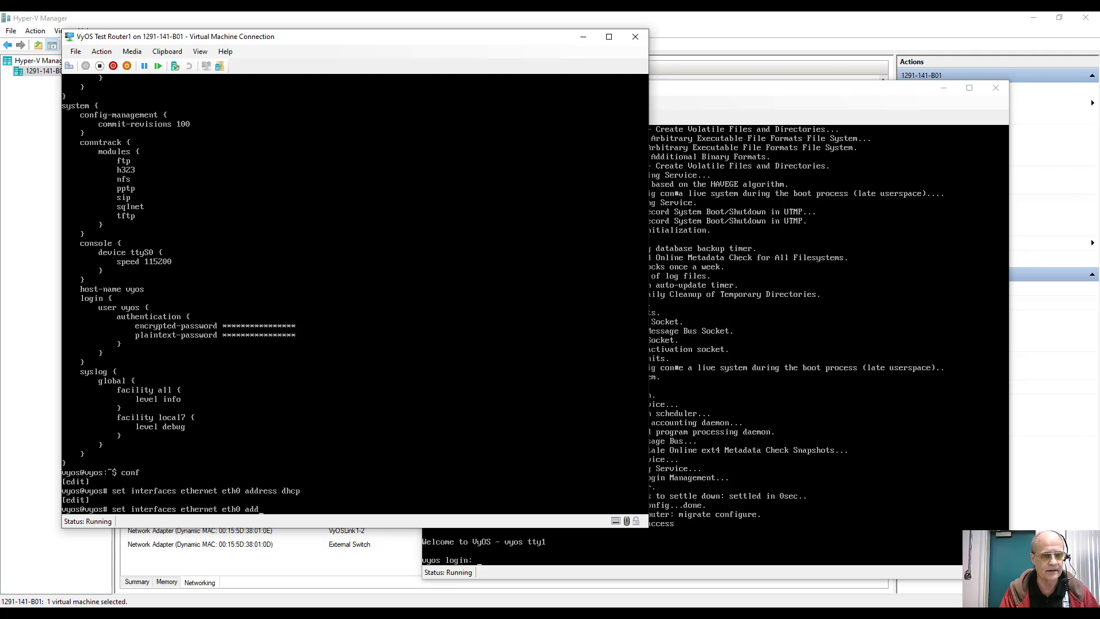
{"action": "type", "text": "de"}
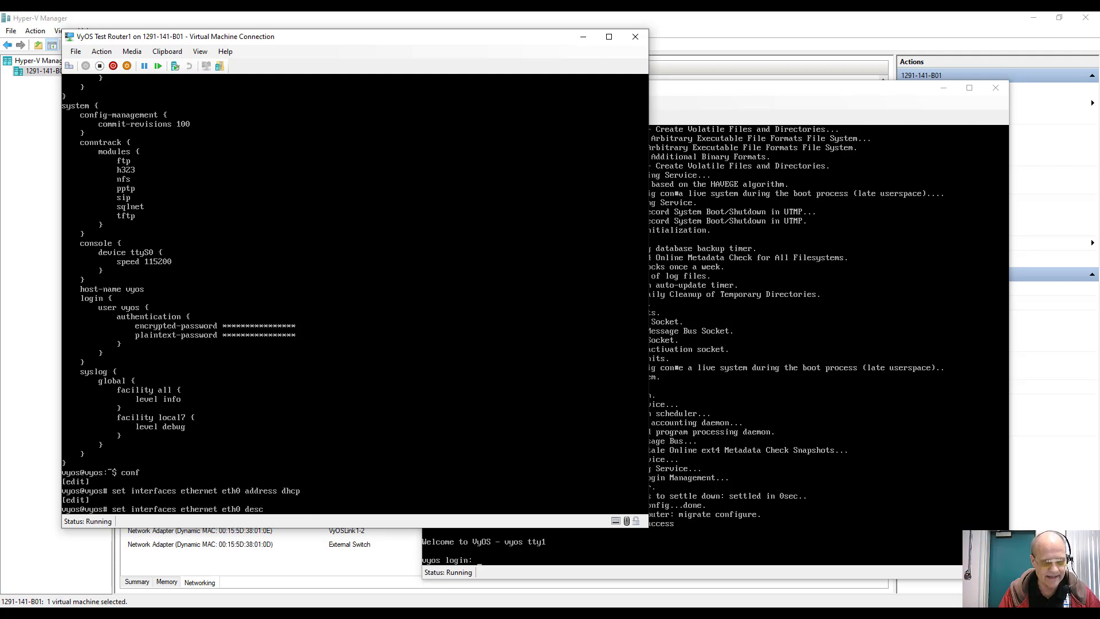
{"action": "type", "text": "sc"}
{"action": "key", "text": "Tab"}
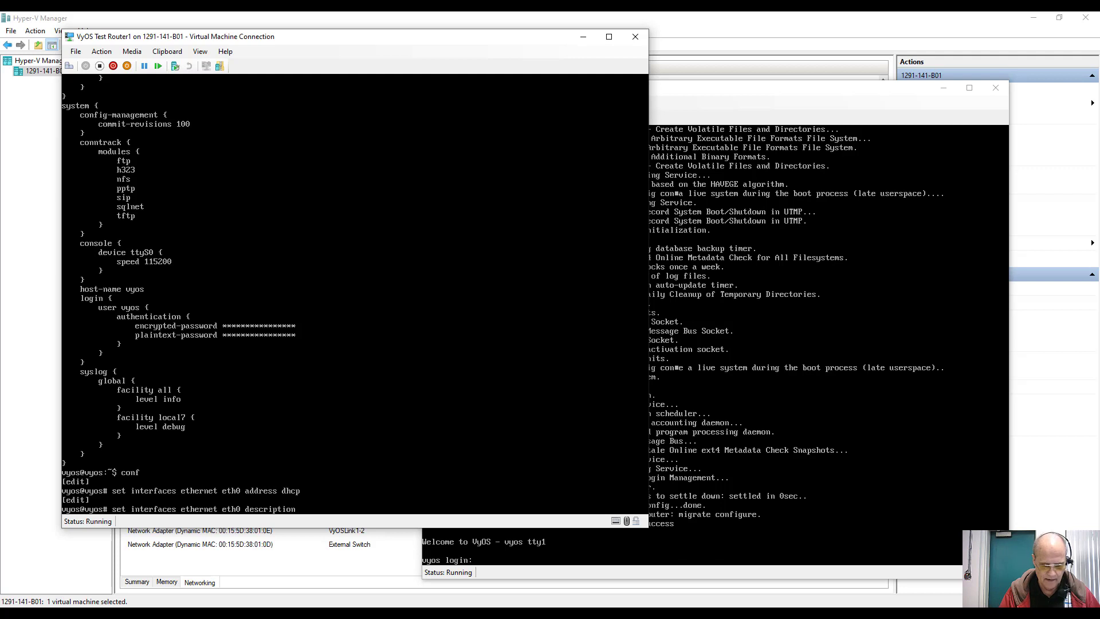
{"action": "type", "text": "'Extern"}
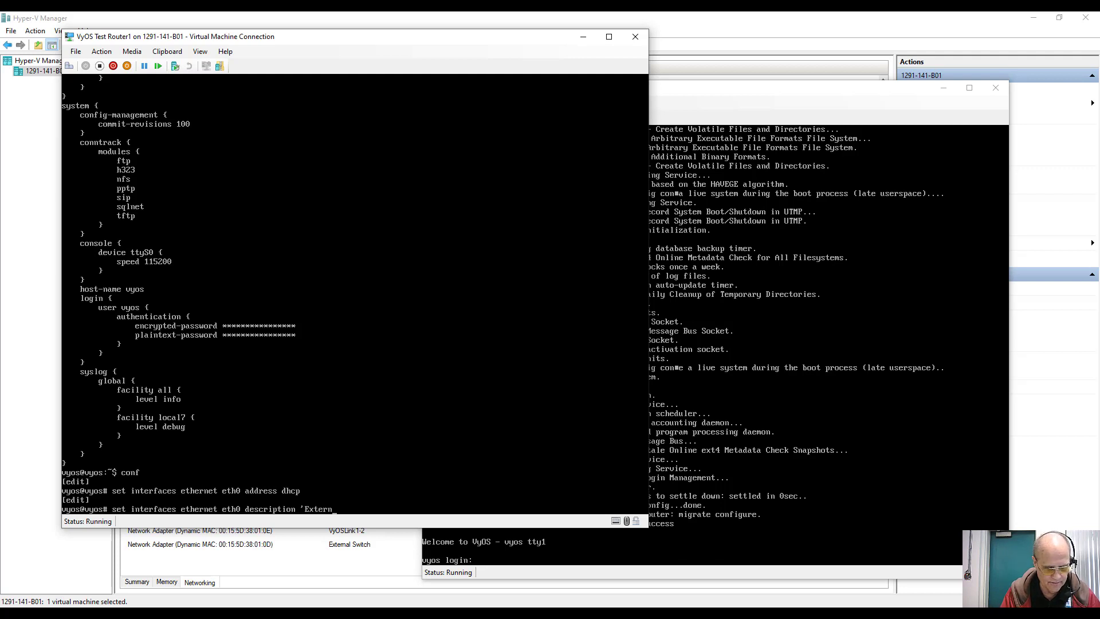
{"action": "type", "text": "al'"}
{"action": "key", "text": "Return"}
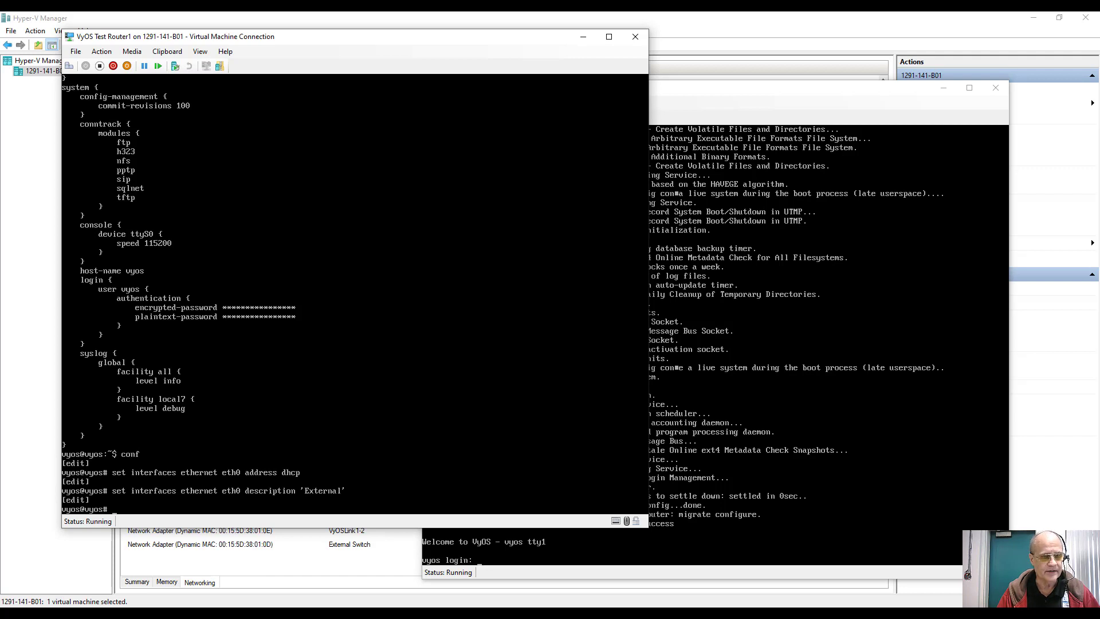
Step: Give eth1 the address 10.1.1.1/30 and the description 'WANLink1-2'
{"action": "key", "text": "Up"}
{"action": "key", "text": "BackSpace"}
{"action": "key", "text": "BackSpace"}
{"action": "key", "text": "BackSpace"}
{"action": "key", "text": "BackSpace"}
{"action": "key", "text": "BackSpace"}
{"action": "key", "text": "BackSpace"}
{"action": "key", "text": "BackSpace"}
{"action": "key", "text": "BackSpace"}
{"action": "key", "text": "BackSpace"}
{"action": "key", "text": "BackSpace"}
{"action": "key", "text": "BackSpace"}
{"action": "key", "text": "BackSpace"}
{"action": "key", "text": "BackSpace"}
{"action": "key", "text": "BackSpace"}
{"action": "key", "text": "BackSpace"}
{"action": "key", "text": "BackSpace"}
{"action": "key", "text": "BackSpace"}
{"action": "key", "text": "BackSpace"}
{"action": "key", "text": "BackSpace"}
{"action": "key", "text": "BackSpace"}
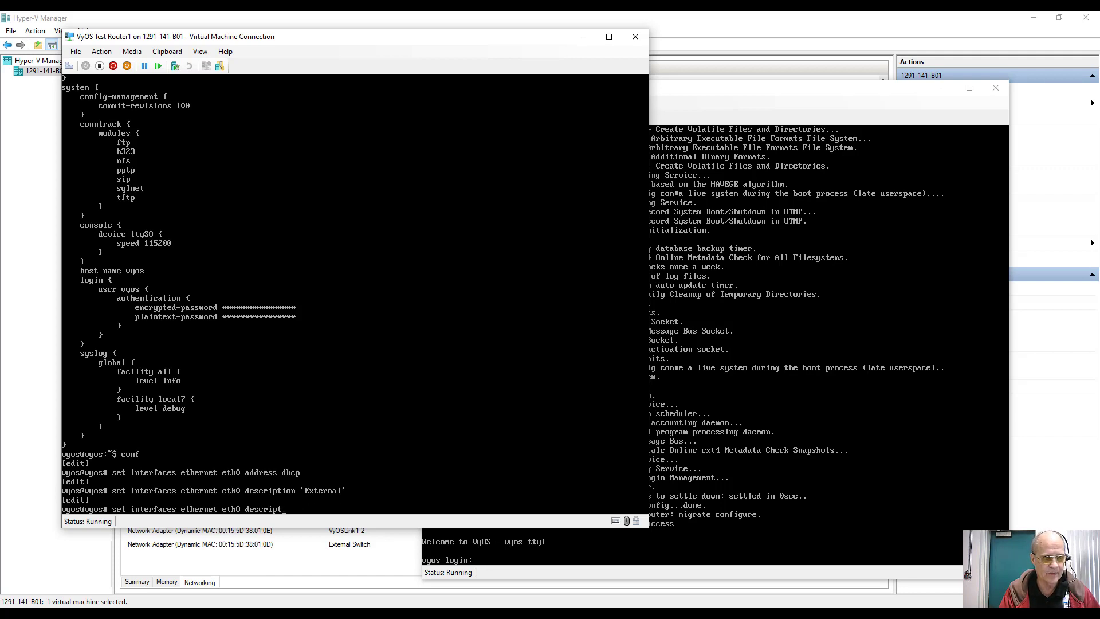
{"action": "type", "text": "1"}
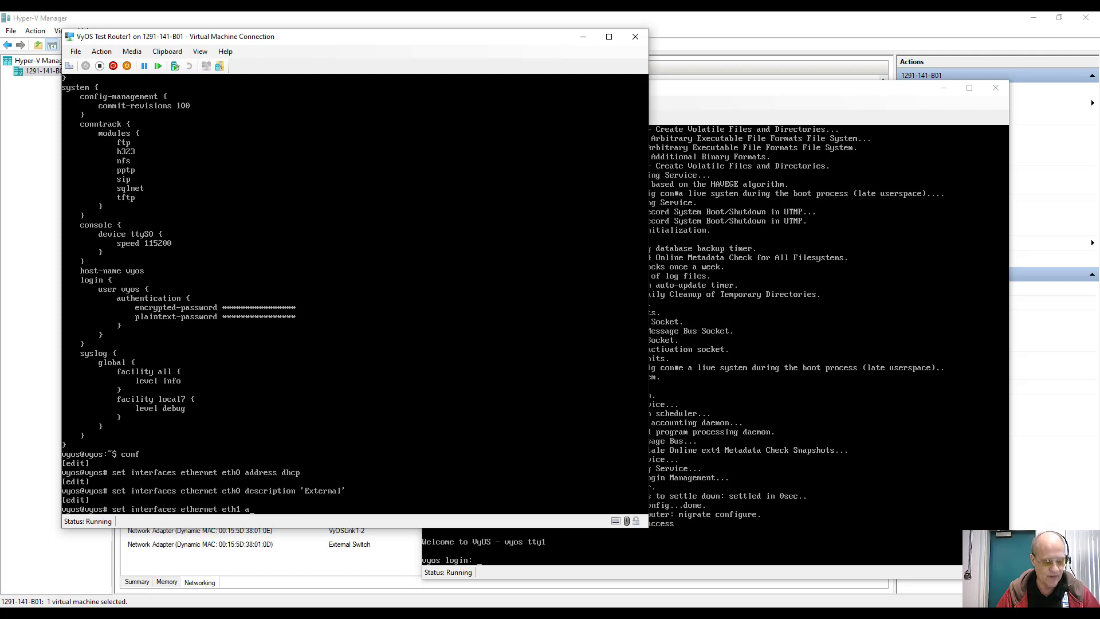
{"action": "type", "text": " a"}
{"action": "key", "text": "Tab"}
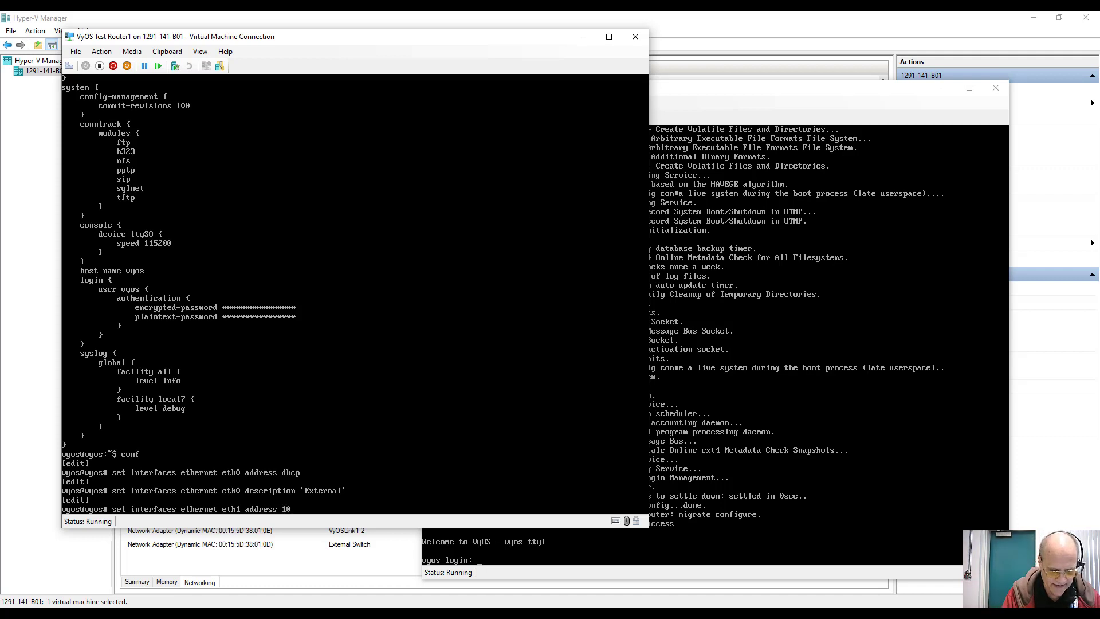
{"action": "type", "text": "10.1.1.1"}
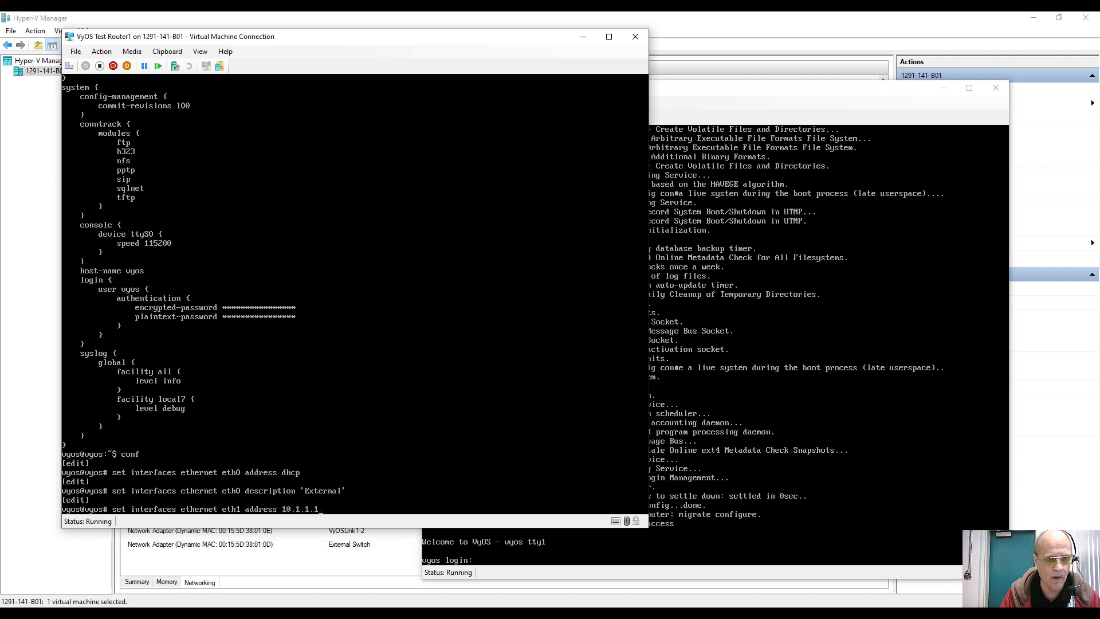
{"action": "type", "text": "/30"}
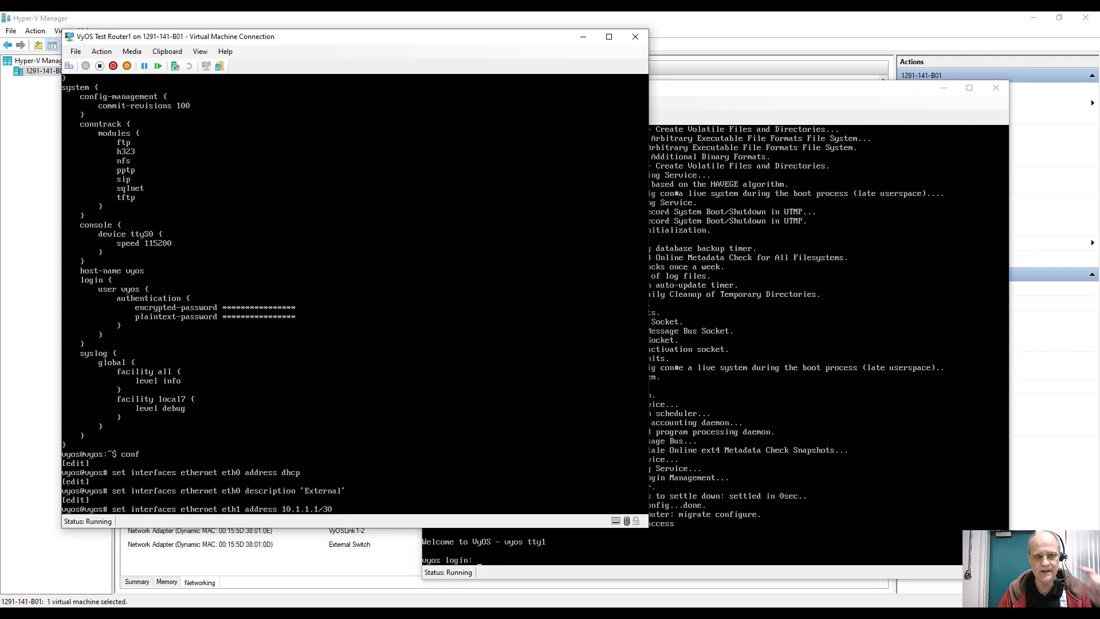
{"action": "key", "text": "Return"}
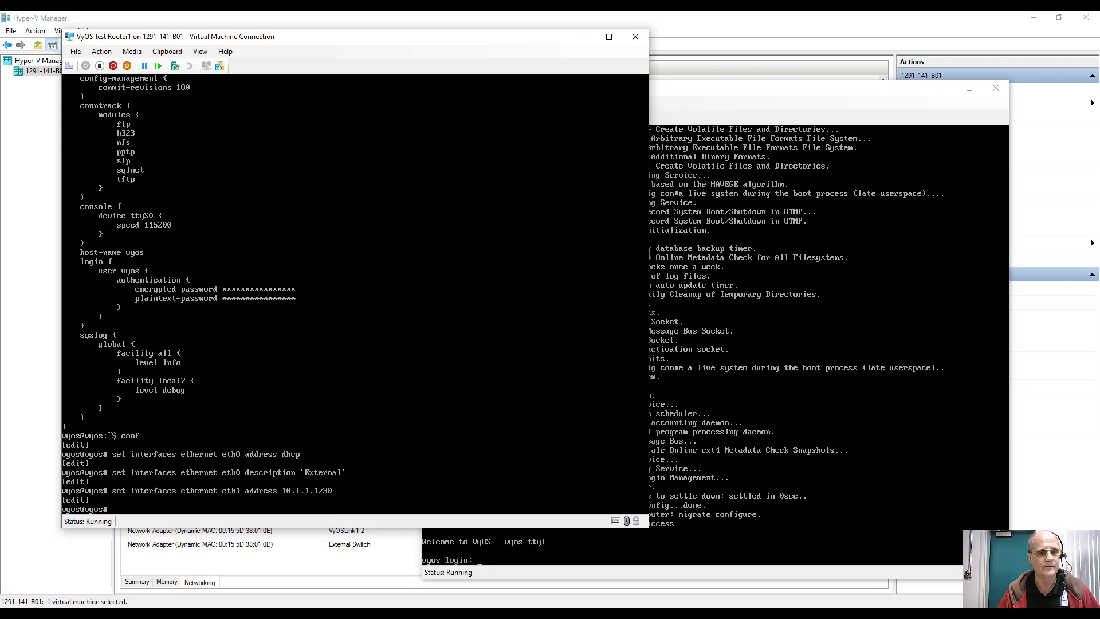
{"action": "key", "text": "Up"}
{"action": "key", "text": "BackSpace"}
{"action": "key", "text": "BackSpace"}
{"action": "key", "text": "BackSpace"}
{"action": "key", "text": "BackSpace"}
{"action": "key", "text": "BackSpace"}
{"action": "key", "text": "BackSpace"}
{"action": "key", "text": "BackSpace"}
{"action": "key", "text": "BackSpace"}
{"action": "key", "text": "BackSpace"}
{"action": "key", "text": "BackSpace"}
{"action": "key", "text": "BackSpace"}
{"action": "key", "text": "BackSpace"}
{"action": "key", "text": "BackSpace"}
{"action": "key", "text": "BackSpace"}
{"action": "key", "text": "BackSpace"}
{"action": "key", "text": "BackSpace"}
{"action": "key", "text": "BackSpace"}
{"action": "key", "text": "BackSpace"}
{"action": "key", "text": "BackSpace"}
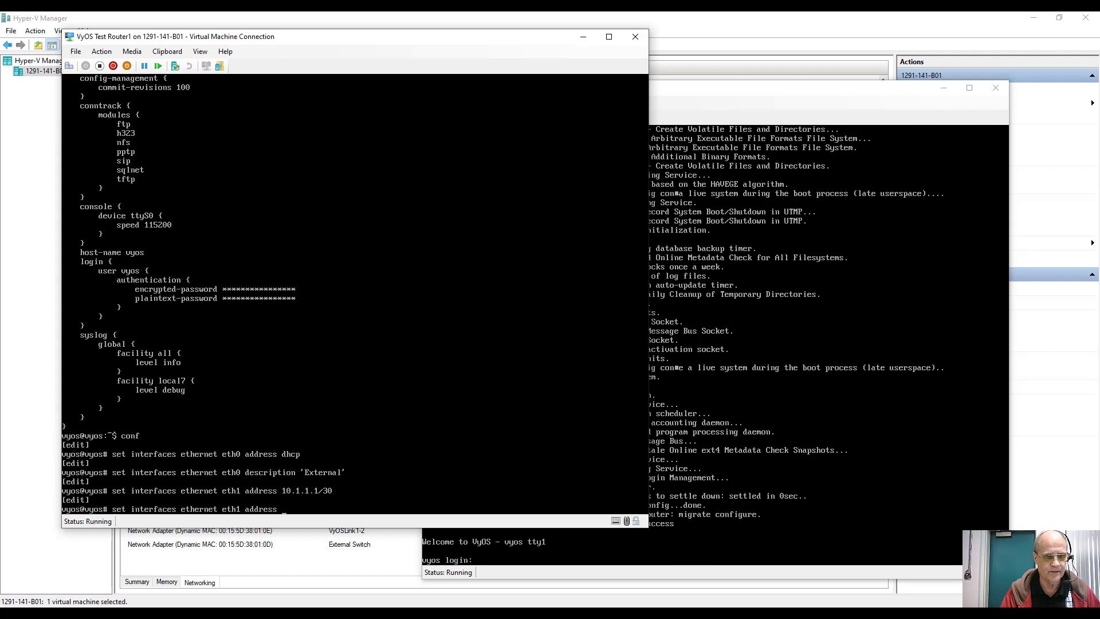
{"action": "type", "text": "des"}
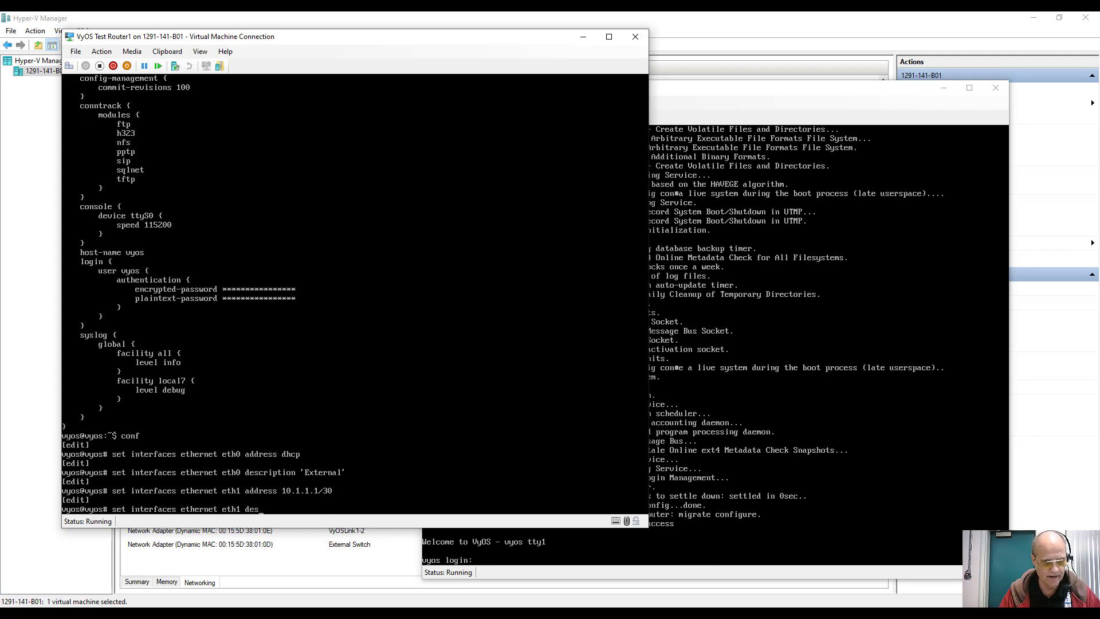
{"action": "type", "text": "cription 'WANK"}
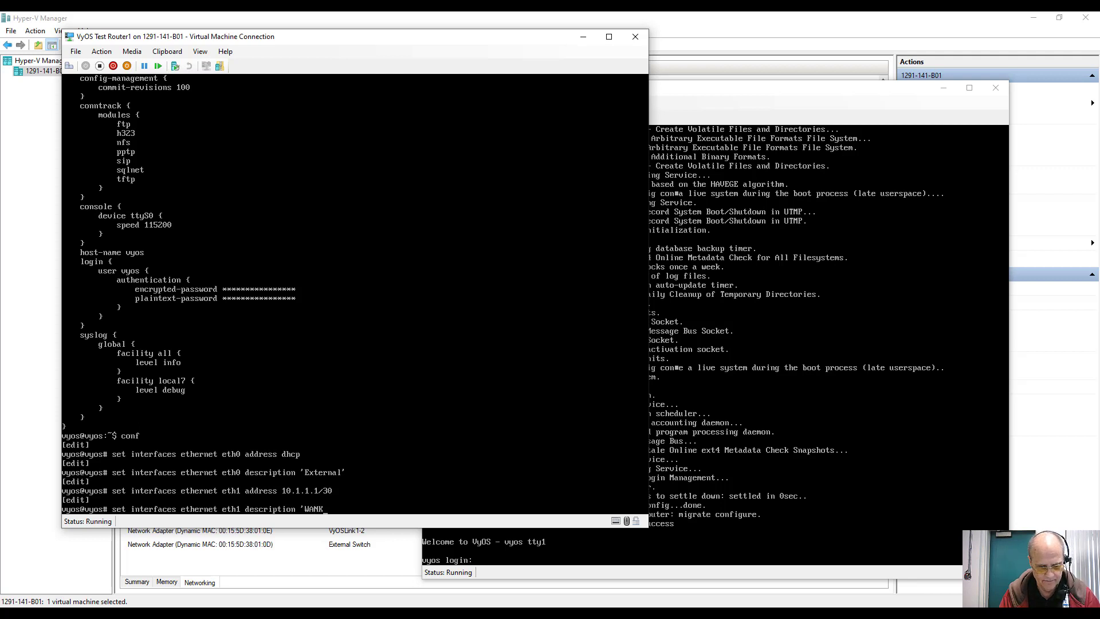
{"action": "key", "text": "BackSpace"}
{"action": "type", "text": "L"}
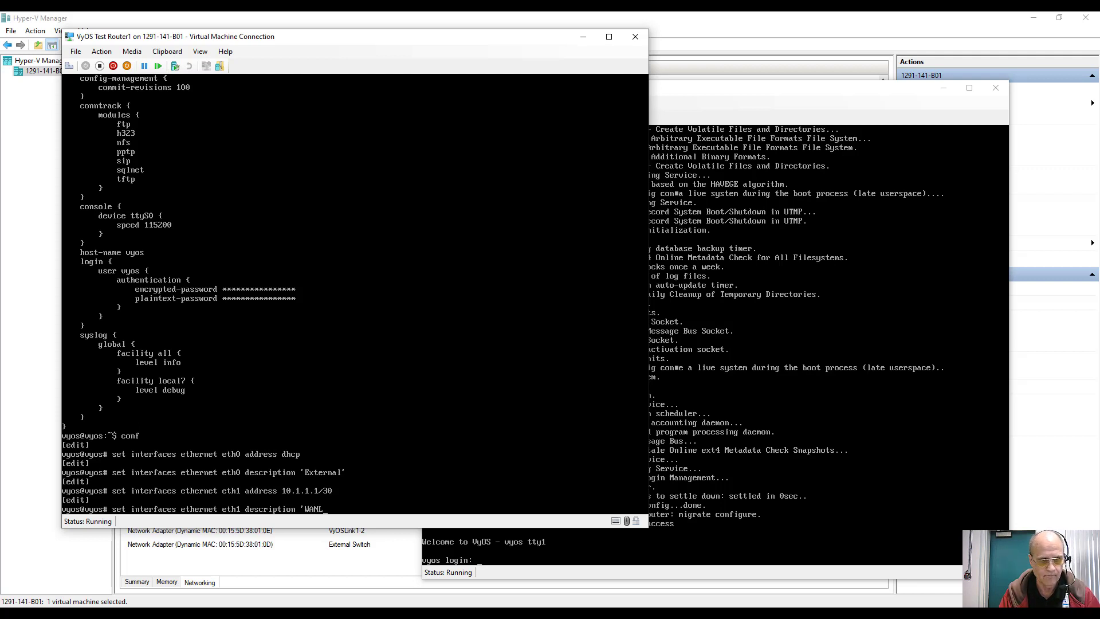
{"action": "type", "text": "ink"}
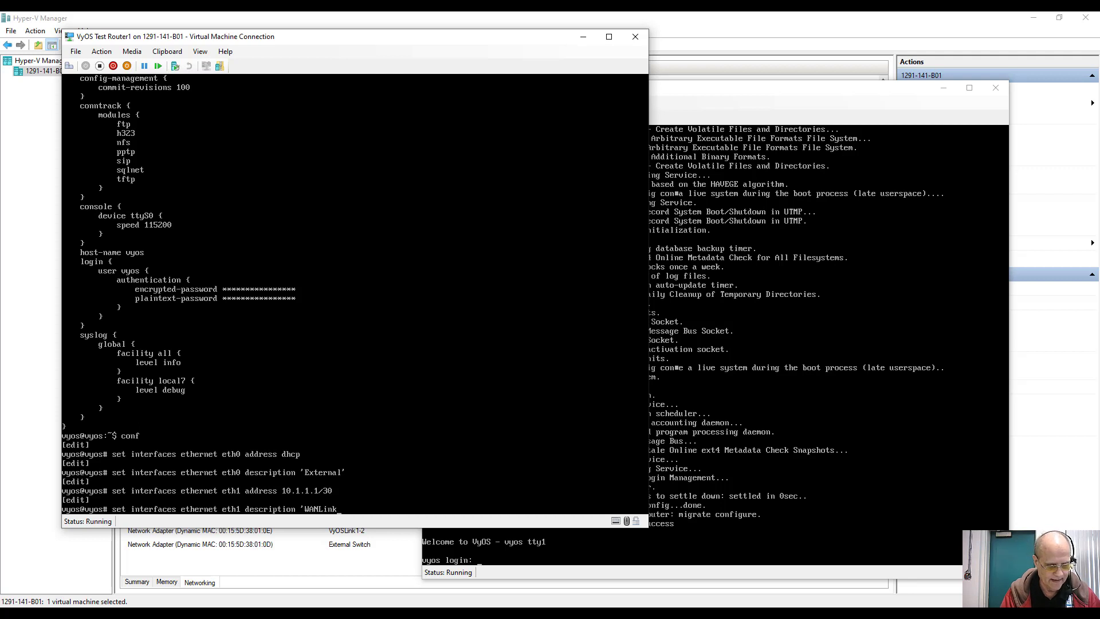
{"action": "type", "text": "1-2'"}
{"action": "key", "text": "Return"}
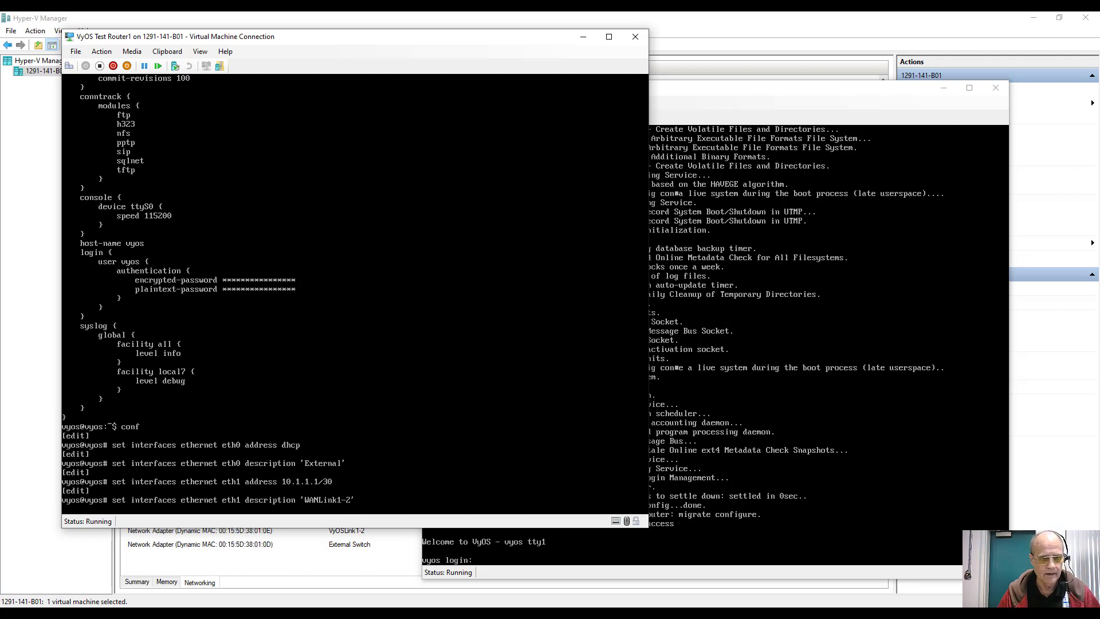
Step: Give eth2 the address 192.168.1.1/24 and the description 'Subnet 1'
{"action": "key", "text": "Up"}
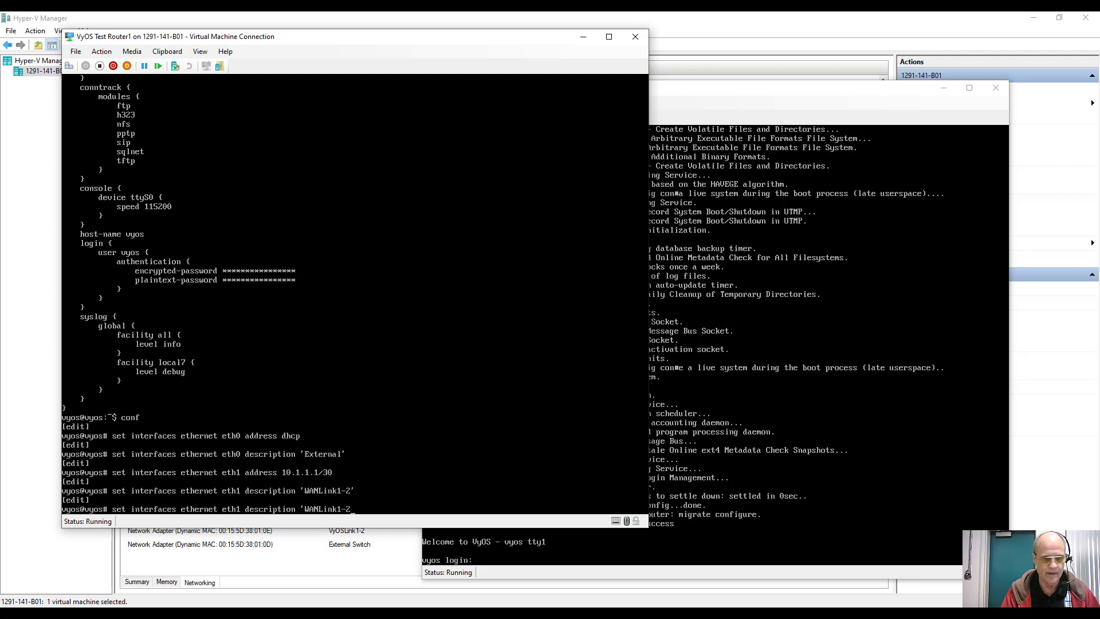
{"action": "key", "text": "BackSpace"}
{"action": "key", "text": "BackSpace"}
{"action": "key", "text": "BackSpace"}
{"action": "key", "text": "BackSpace"}
{"action": "key", "text": "BackSpace"}
{"action": "key", "text": "BackSpace"}
{"action": "key", "text": "BackSpace"}
{"action": "key", "text": "BackSpace"}
{"action": "key", "text": "BackSpace"}
{"action": "key", "text": "BackSpace"}
{"action": "key", "text": "BackSpace"}
{"action": "key", "text": "BackSpace"}
{"action": "key", "text": "BackSpace"}
{"action": "key", "text": "BackSpace"}
{"action": "key", "text": "BackSpace"}
{"action": "key", "text": "BackSpace"}
{"action": "key", "text": "BackSpace"}
{"action": "key", "text": "BackSpace"}
{"action": "key", "text": "BackSpace"}
{"action": "key", "text": "BackSpace"}
{"action": "key", "text": "BackSpace"}
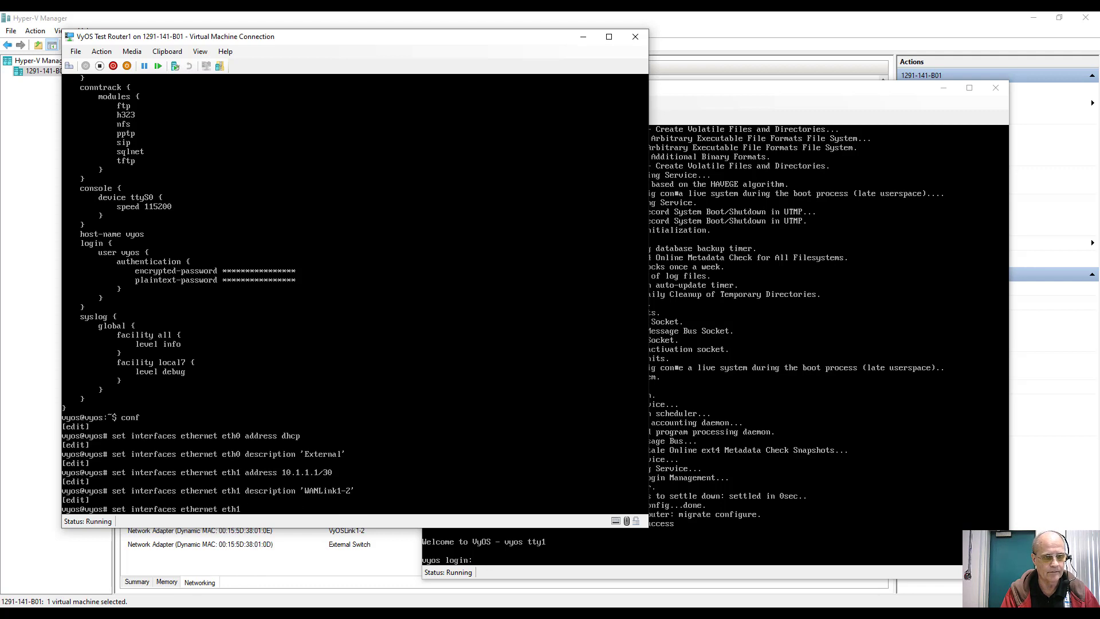
{"action": "type", "text": "2"}
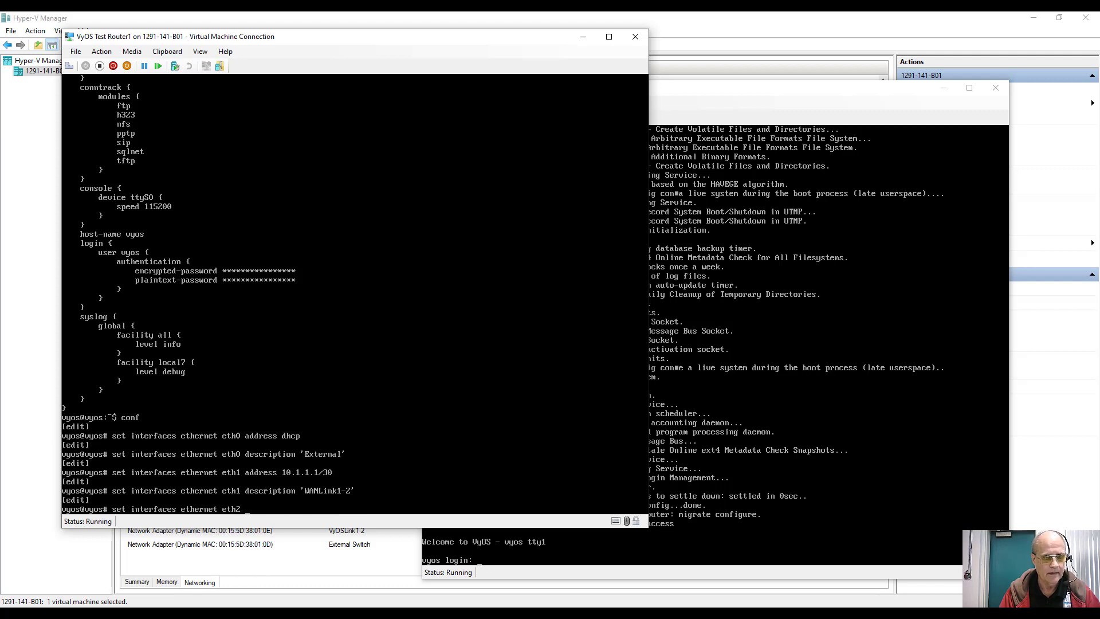
{"action": "type", "text": " address "}
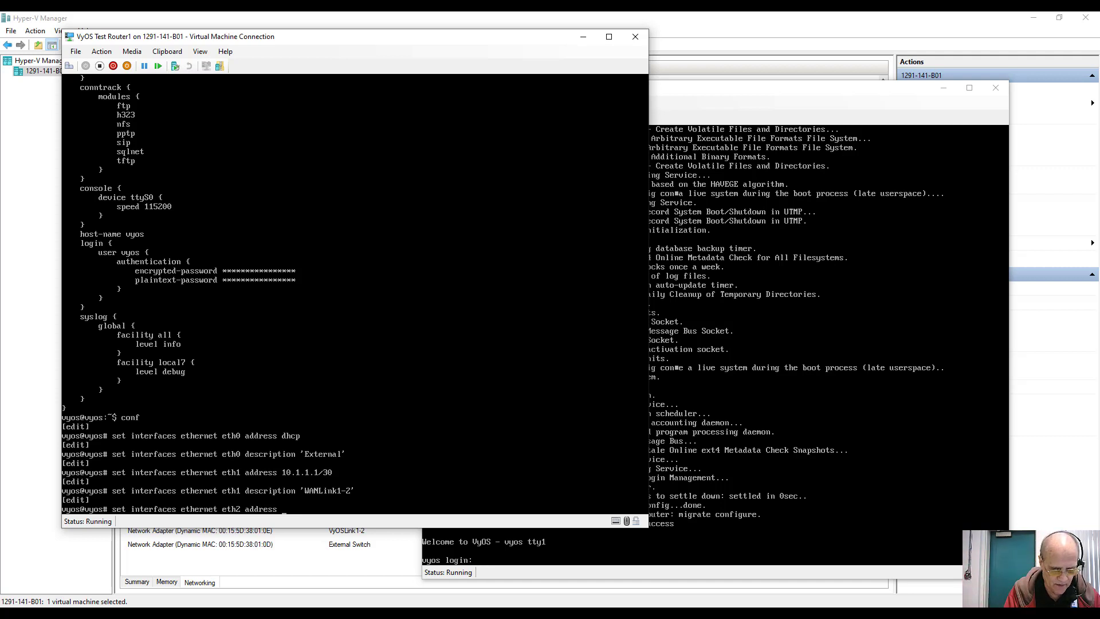
{"action": "type", "text": "192.168."}
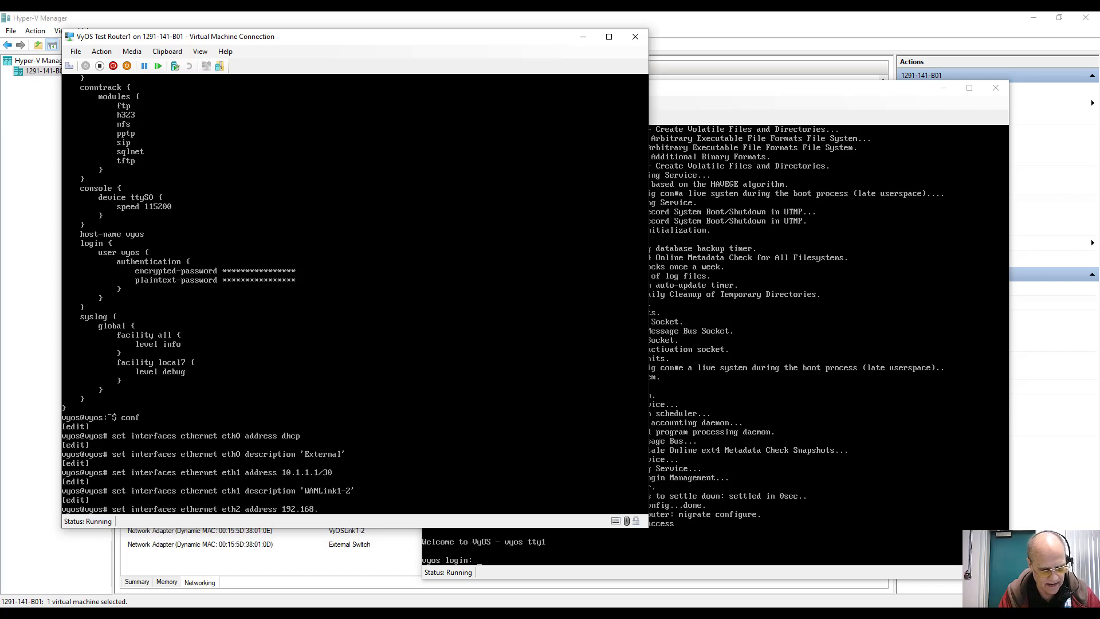
{"action": "type", "text": "1.1/24"}
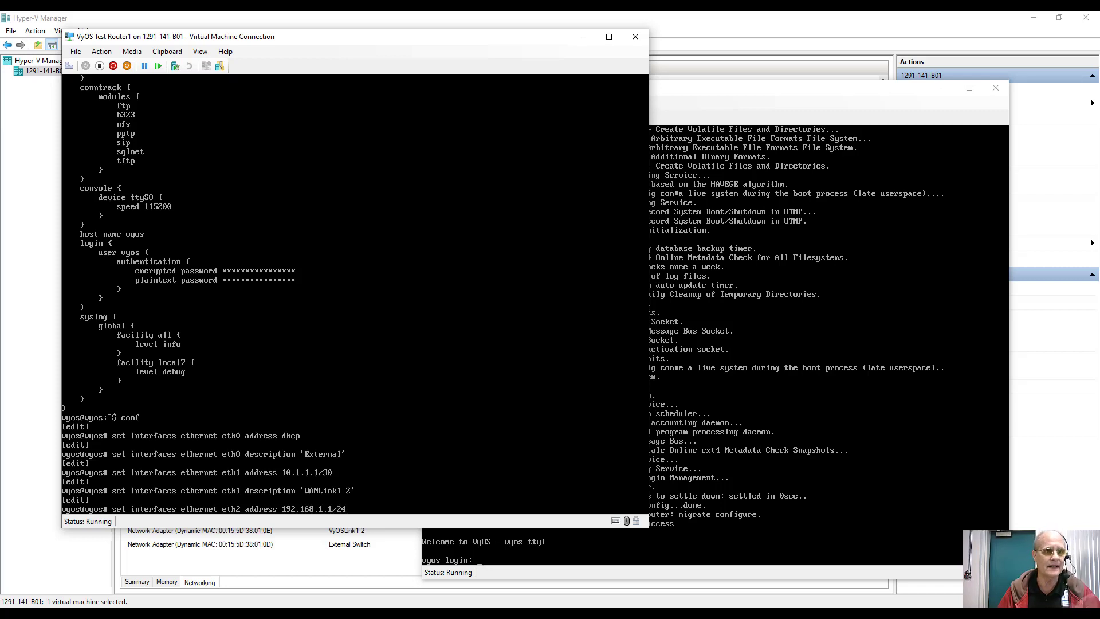
{"action": "key", "text": "Return"}
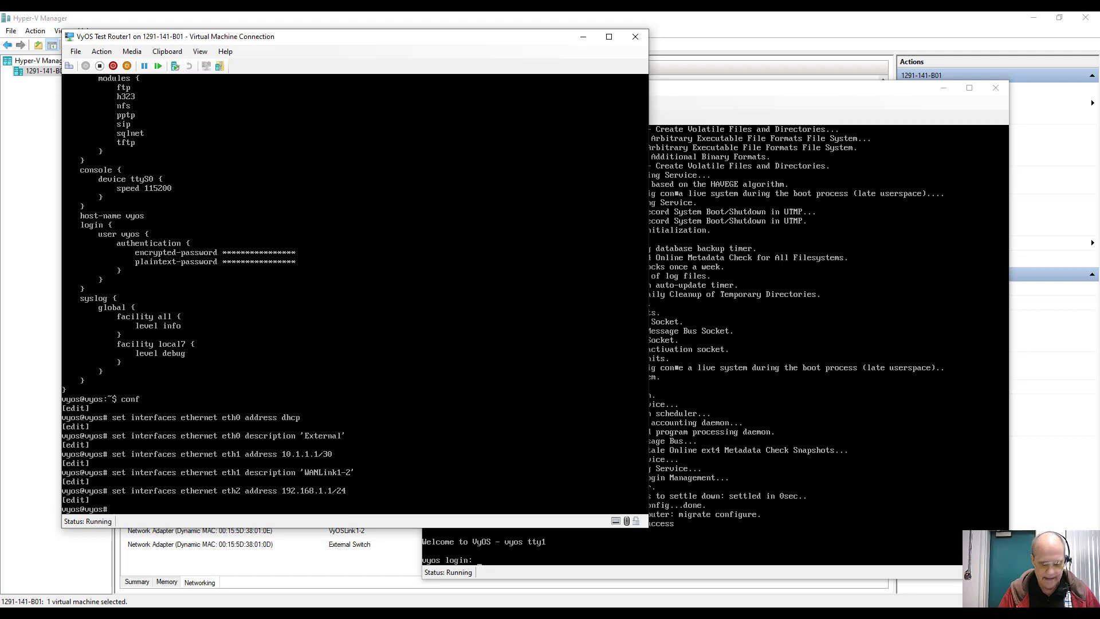
{"action": "key", "text": "Up"}
{"action": "key", "text": "BackSpace"}
{"action": "key", "text": "BackSpace"}
{"action": "key", "text": "BackSpace"}
{"action": "key", "text": "BackSpace"}
{"action": "key", "text": "BackSpace"}
{"action": "key", "text": "BackSpace"}
{"action": "key", "text": "BackSpace"}
{"action": "key", "text": "BackSpace"}
{"action": "key", "text": "BackSpace"}
{"action": "key", "text": "BackSpace"}
{"action": "key", "text": "BackSpace"}
{"action": "key", "text": "BackSpace"}
{"action": "key", "text": "BackSpace"}
{"action": "key", "text": "BackSpace"}
{"action": "key", "text": "BackSpace"}
{"action": "key", "text": "BackSpace"}
{"action": "key", "text": "BackSpace"}
{"action": "key", "text": "BackSpace"}
{"action": "key", "text": "BackSpace"}
{"action": "key", "text": "BackSpace"}
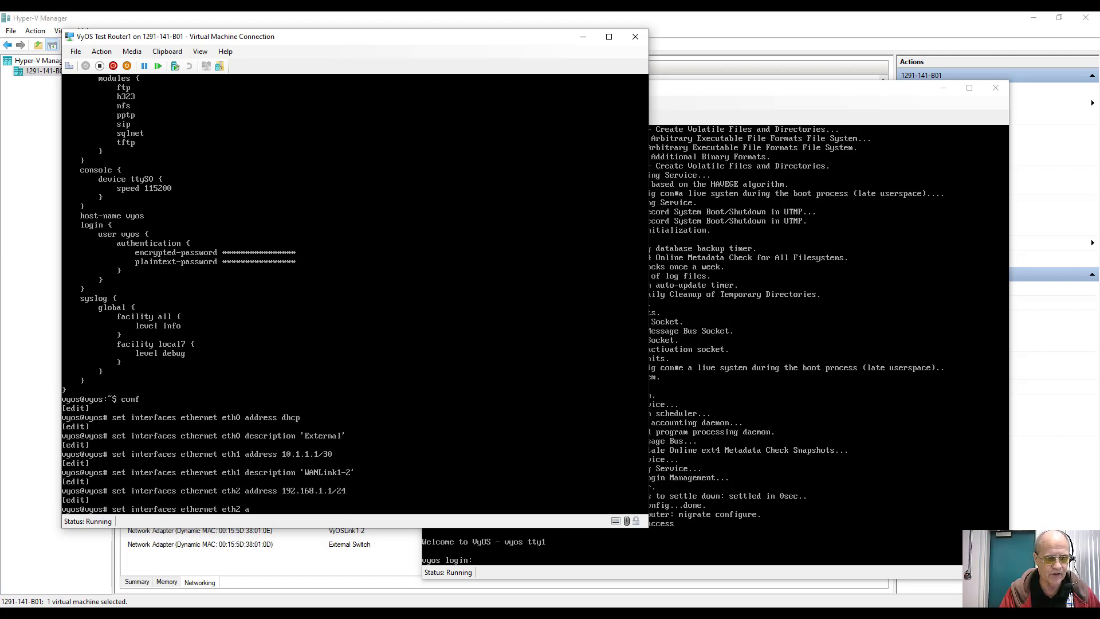
{"action": "type", "text": "sc"}
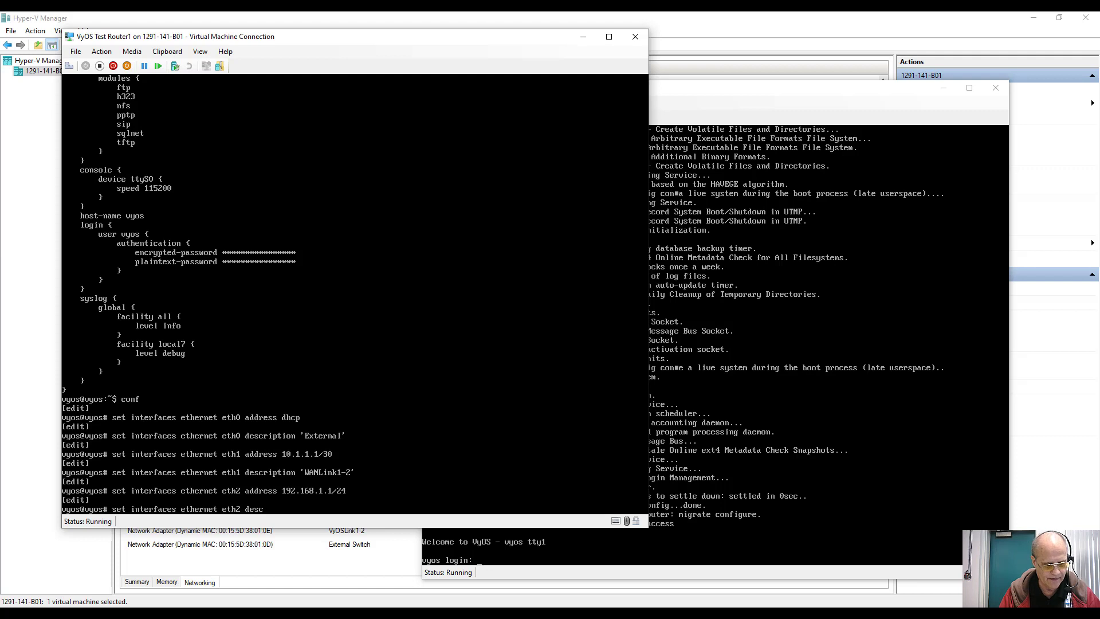
{"action": "type", "text": "ription 'Su"}
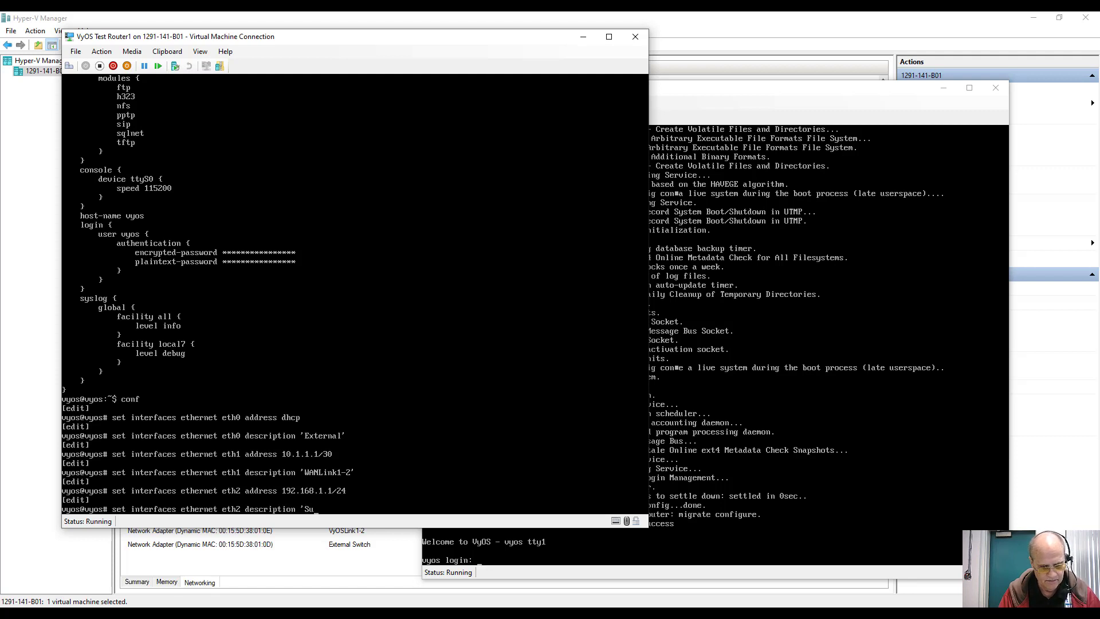
{"action": "type", "text": "bnet"}
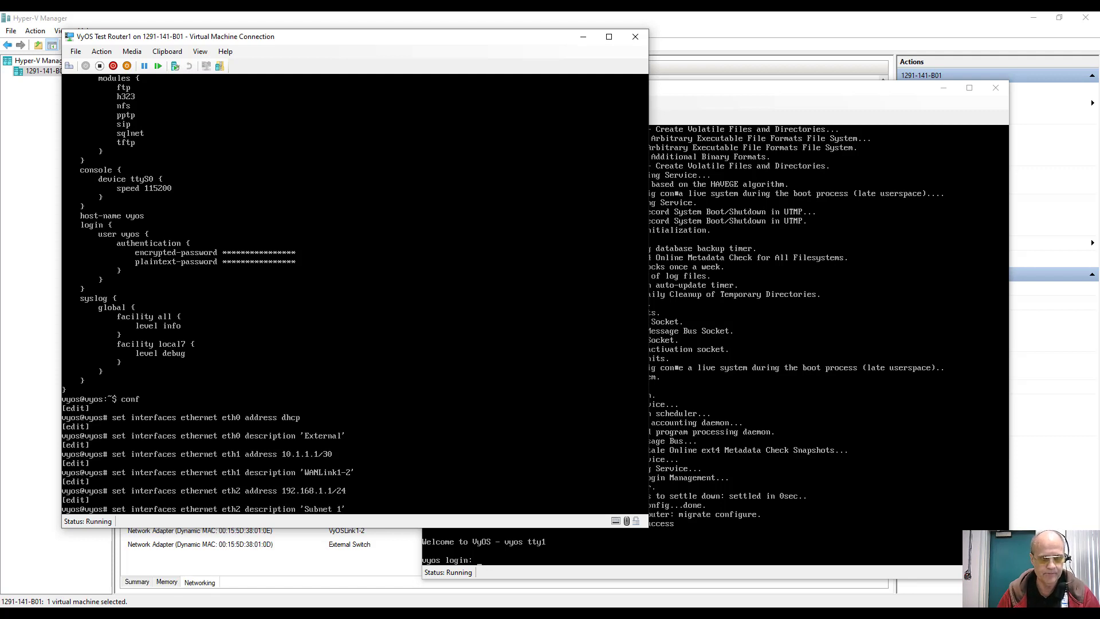
{"action": "type", "text": " 1'"}
{"action": "key", "text": "Return"}
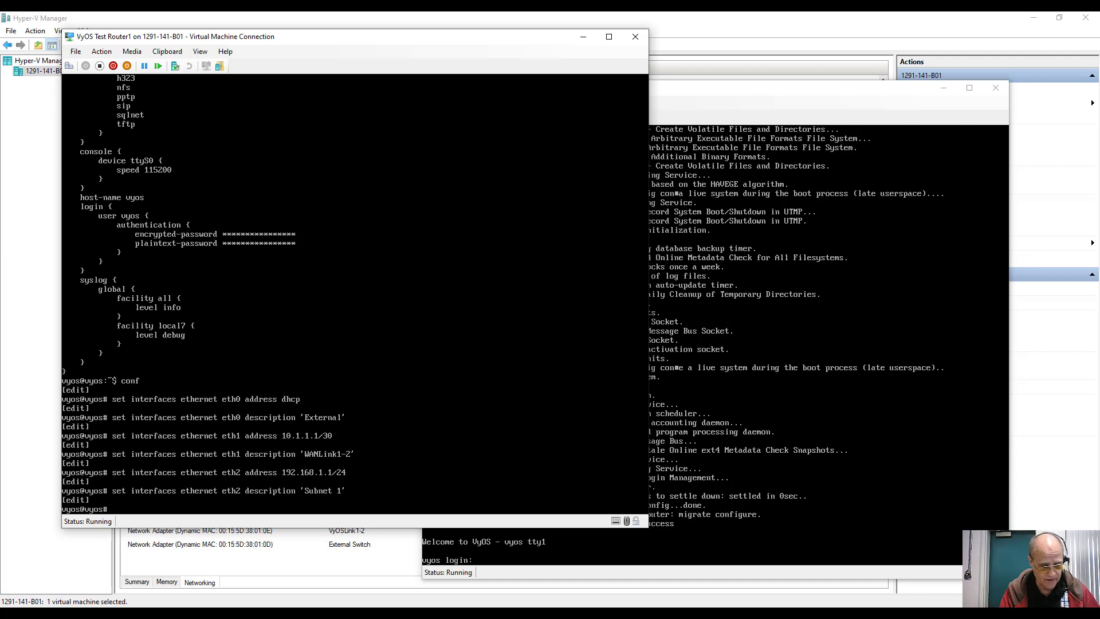
Step: Commit and save Router1's configuration, then run ifconfig to list its interface addresses
{"action": "type", "text": "commit"}
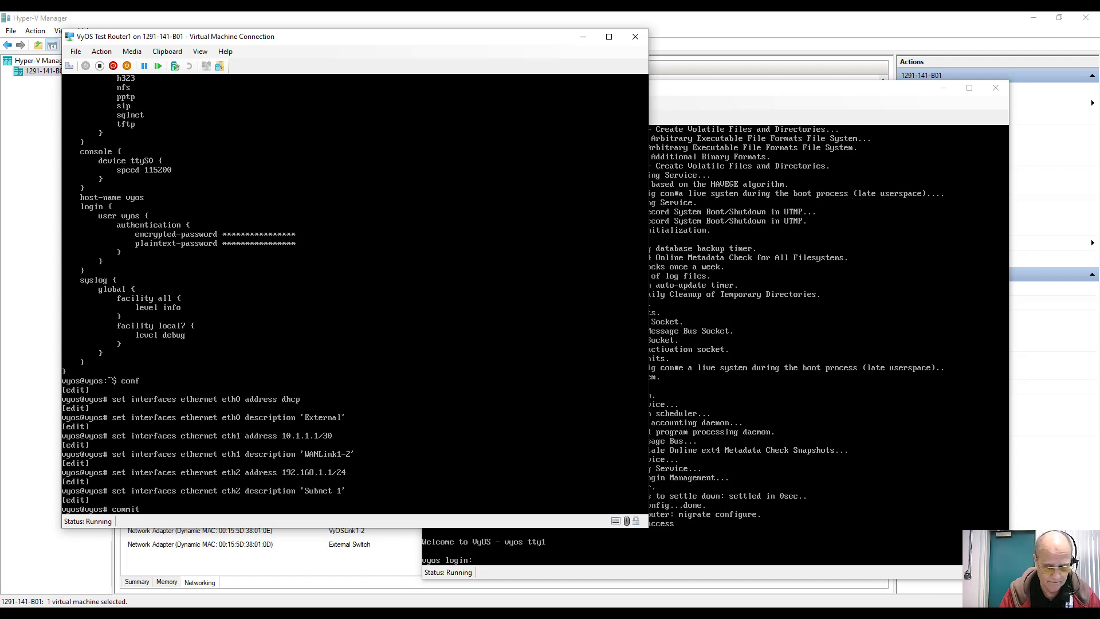
{"action": "key", "text": "Return"}
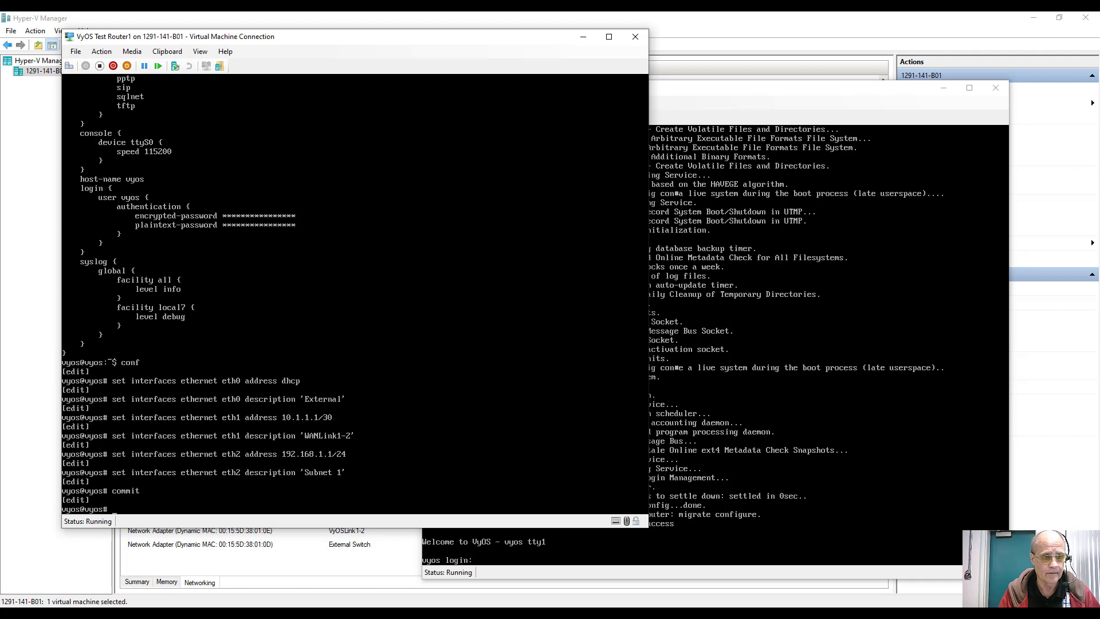
{"action": "type", "text": "save"}
{"action": "key", "text": "Return"}
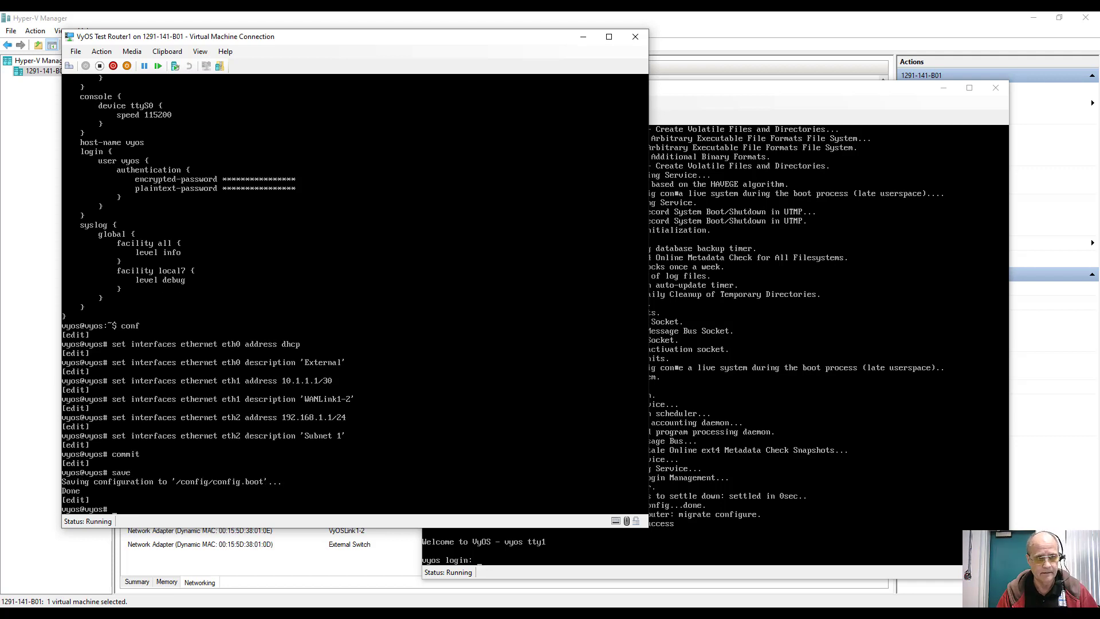
{"action": "type", "text": "ifco"}
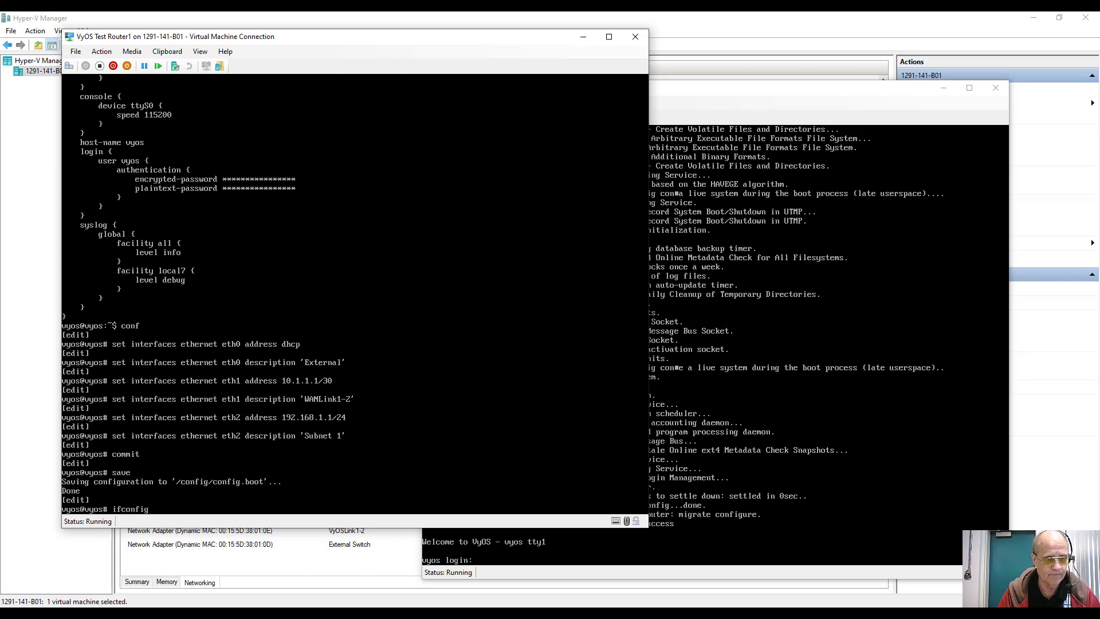
{"action": "type", "text": "nfig"}
{"action": "key", "text": "Return"}
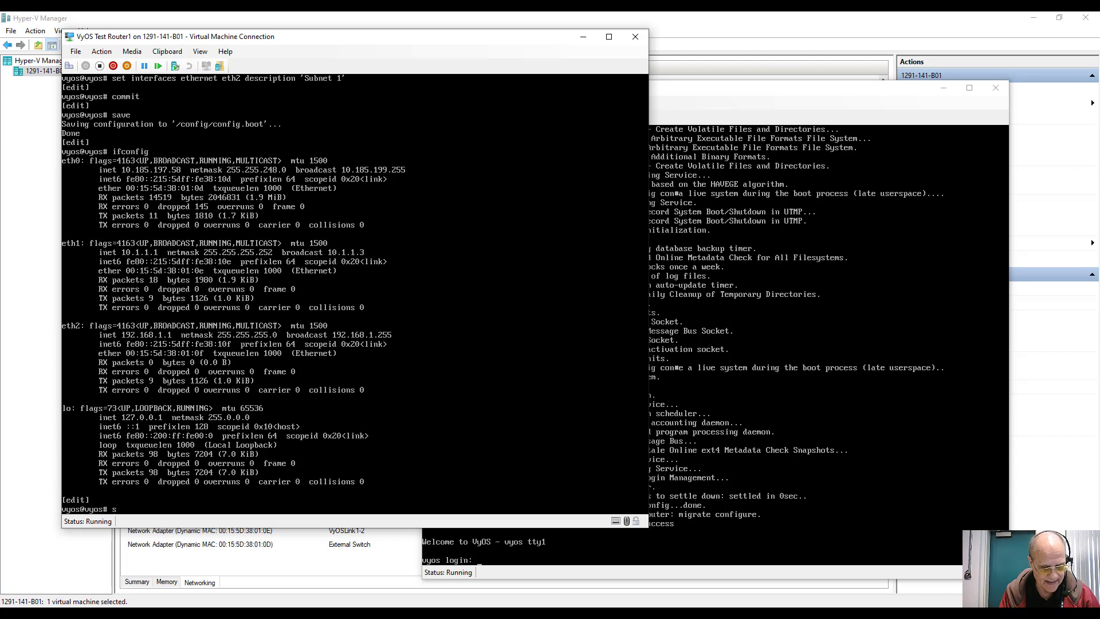
Step: Run 'set protocols rip network 192.168.1.0/24', correcting the mistyped address
{"action": "type", "text": "et protocols"}
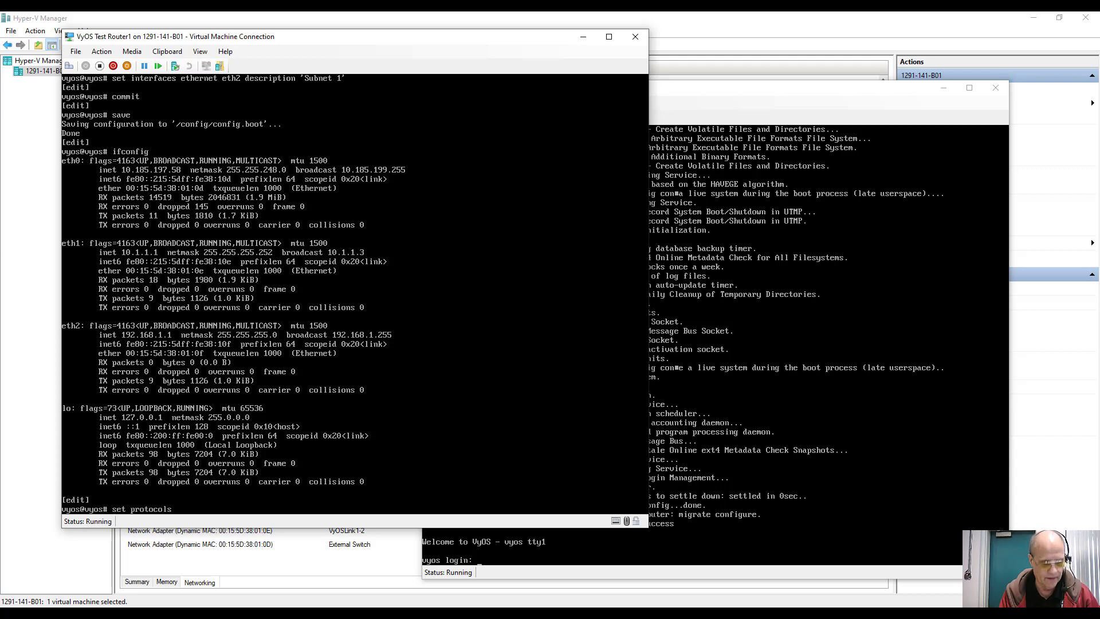
{"action": "type", "text": " rip"}
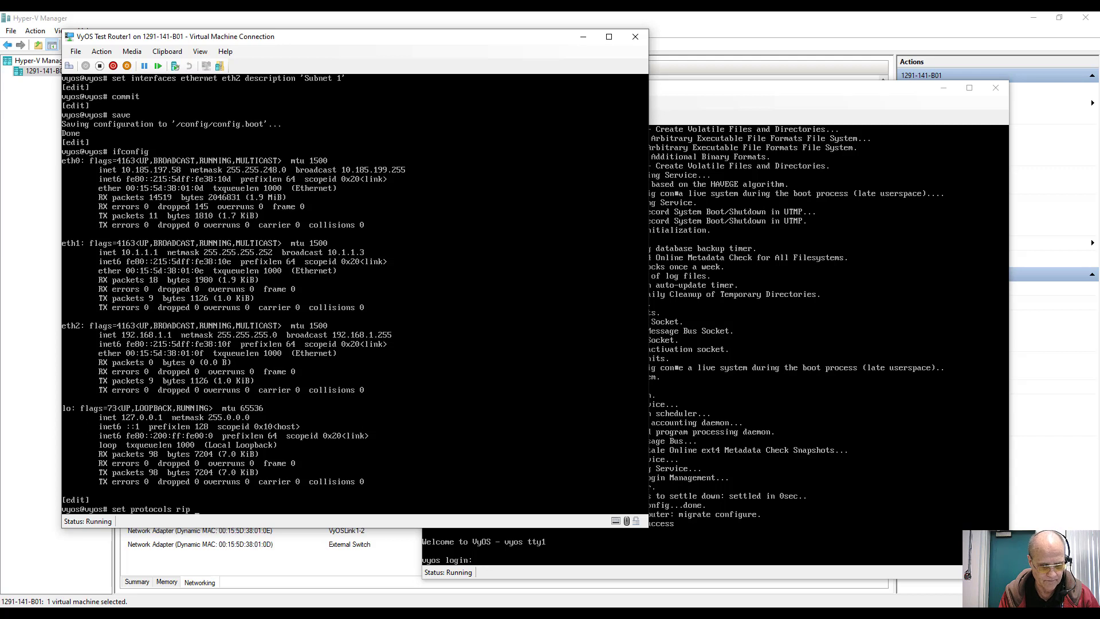
{"action": "type", "text": " network"}
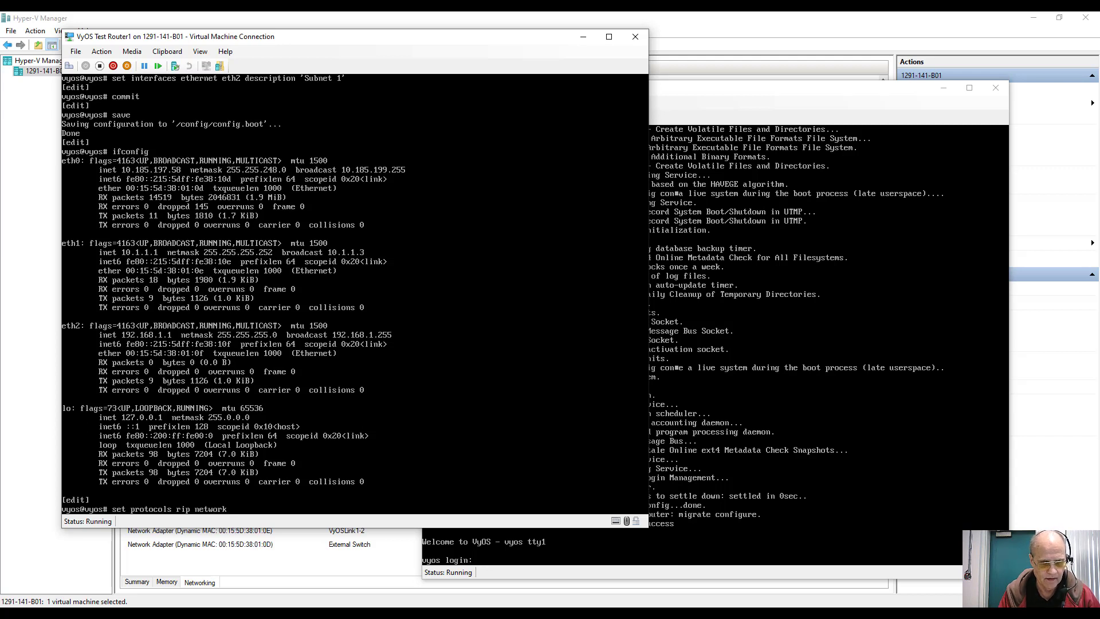
{"action": "type", "text": " 19"}
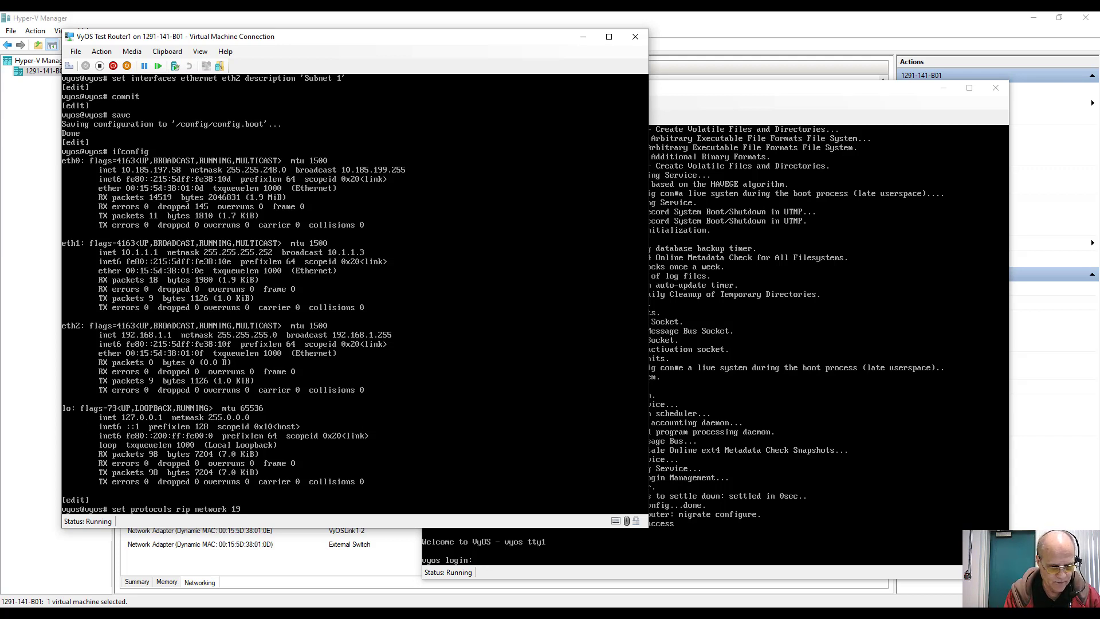
{"action": "type", "text": "2.168.1"}
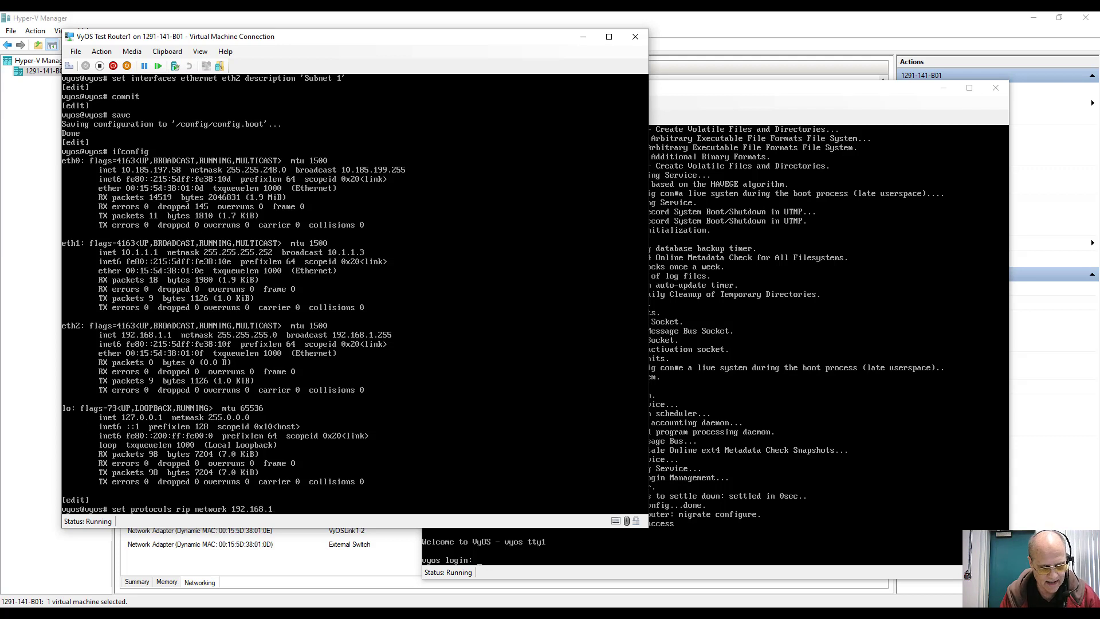
{"action": "type", "text": ".,0/24"}
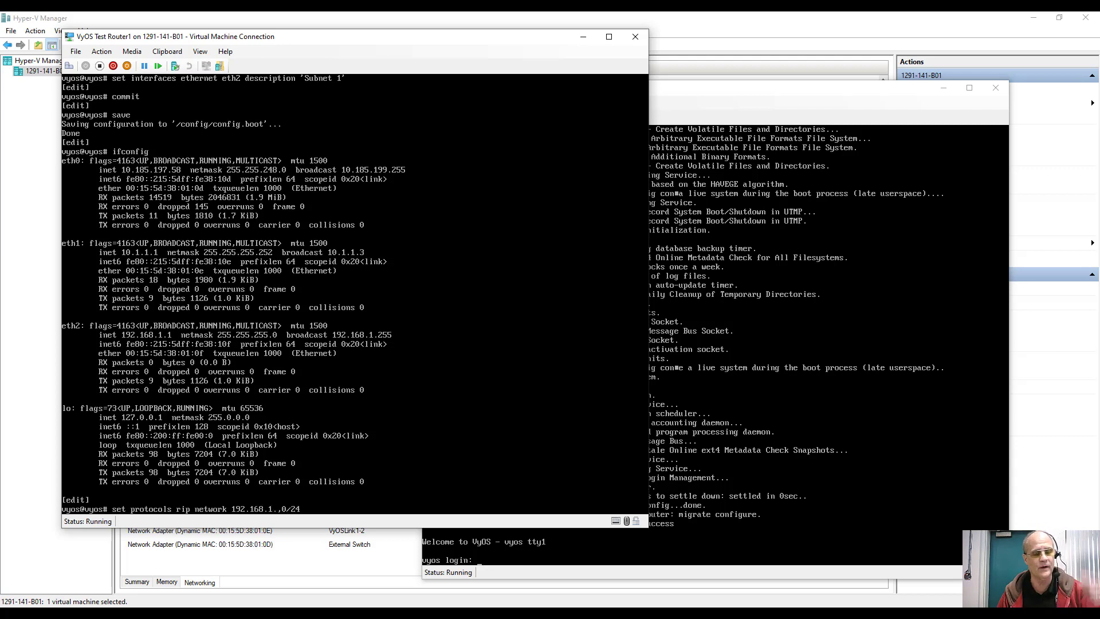
{"action": "key", "text": "BackSpace"}
{"action": "key", "text": "BackSpace"}
{"action": "key", "text": "BackSpace"}
{"action": "key", "text": "BackSpace"}
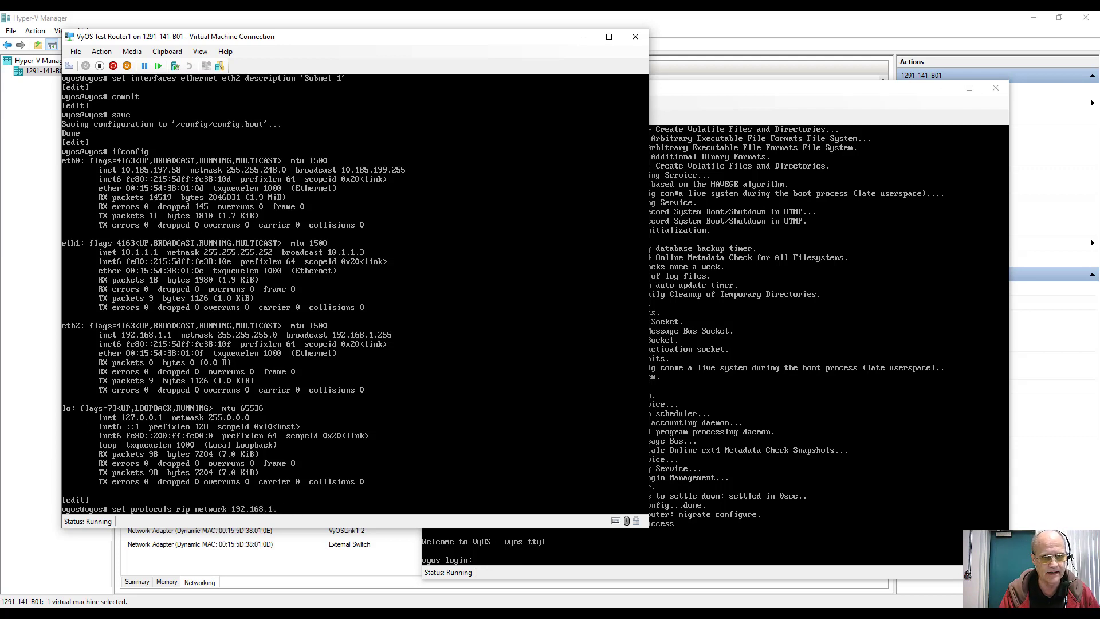
{"action": "type", "text": "0/"}
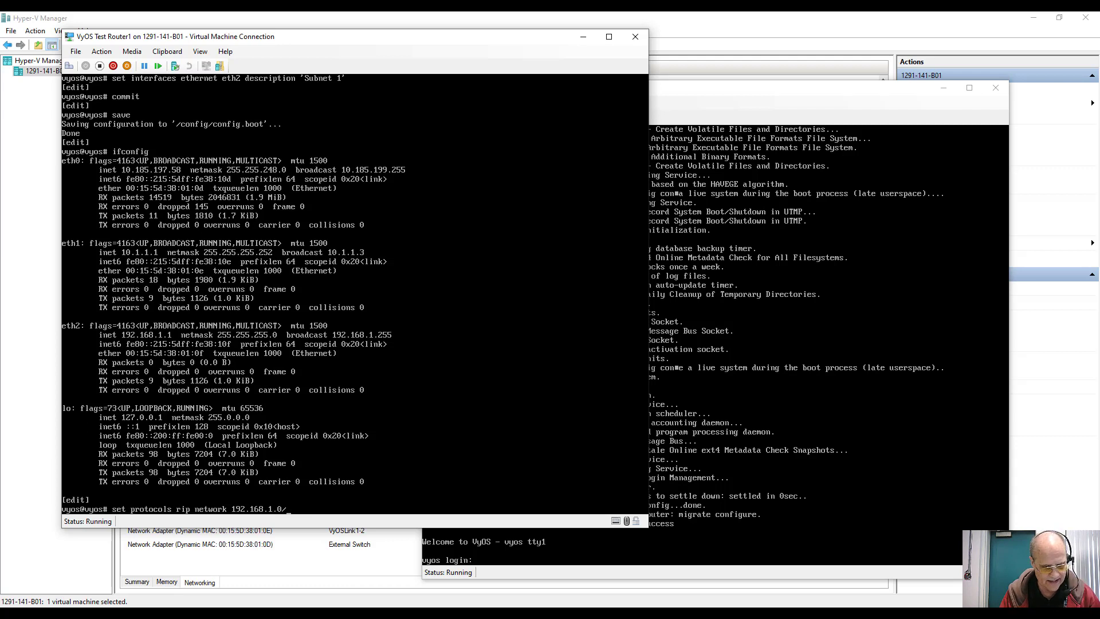
{"action": "type", "text": "24"}
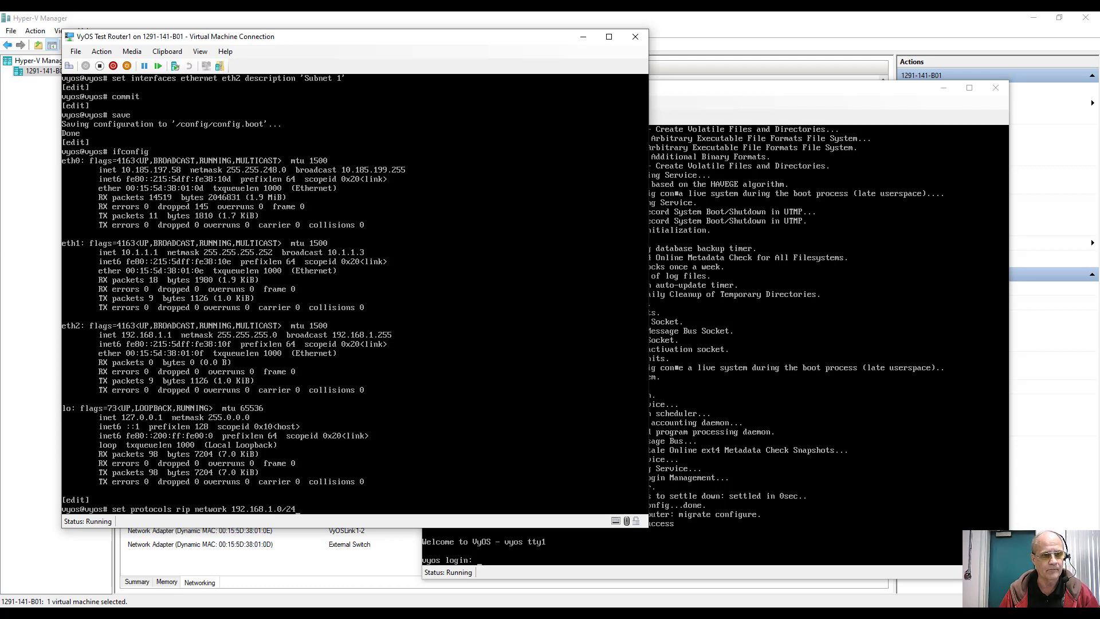
{"action": "key", "text": "Return"}
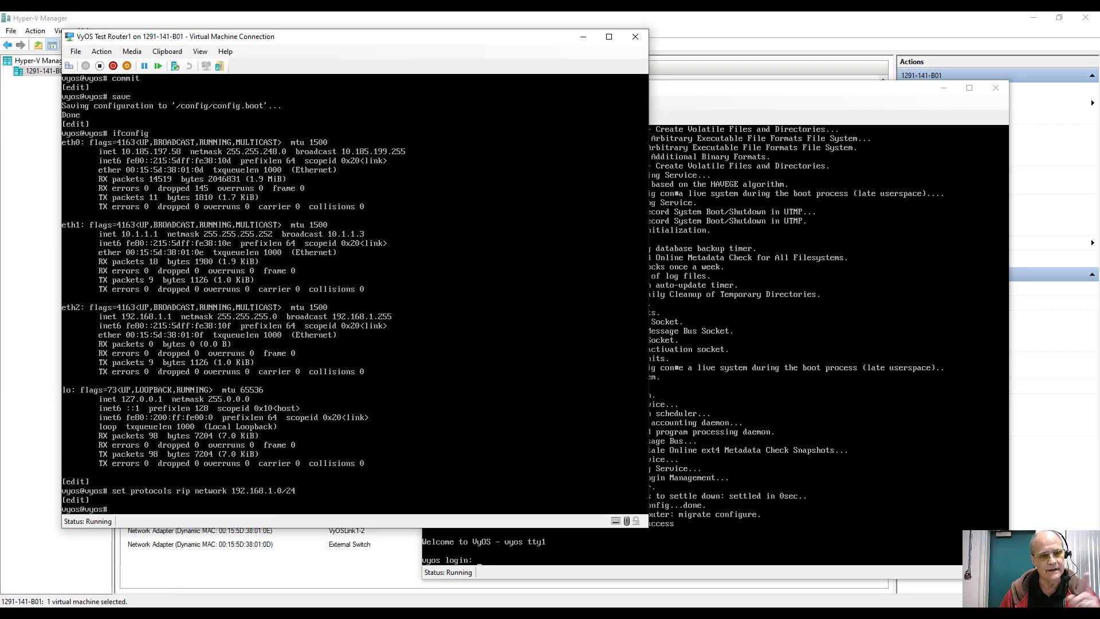
Step: Enable RIP on interface eth2 and add 10.1.1.2 as a RIP neighbor
{"action": "key", "text": "Up"}
{"action": "key", "text": "BackSpace"}
{"action": "key", "text": "BackSpace"}
{"action": "key", "text": "BackSpace"}
{"action": "key", "text": "BackSpace"}
{"action": "key", "text": "BackSpace"}
{"action": "key", "text": "BackSpace"}
{"action": "key", "text": "BackSpace"}
{"action": "key", "text": "BackSpace"}
{"action": "key", "text": "BackSpace"}
{"action": "key", "text": "BackSpace"}
{"action": "key", "text": "BackSpace"}
{"action": "key", "text": "BackSpace"}
{"action": "key", "text": "BackSpace"}
{"action": "key", "text": "BackSpace"}
{"action": "key", "text": "BackSpace"}
{"action": "key", "text": "BackSpace"}
{"action": "key", "text": "BackSpace"}
{"action": "key", "text": "BackSpace"}
{"action": "key", "text": "BackSpace"}
{"action": "key", "text": "BackSpace"}
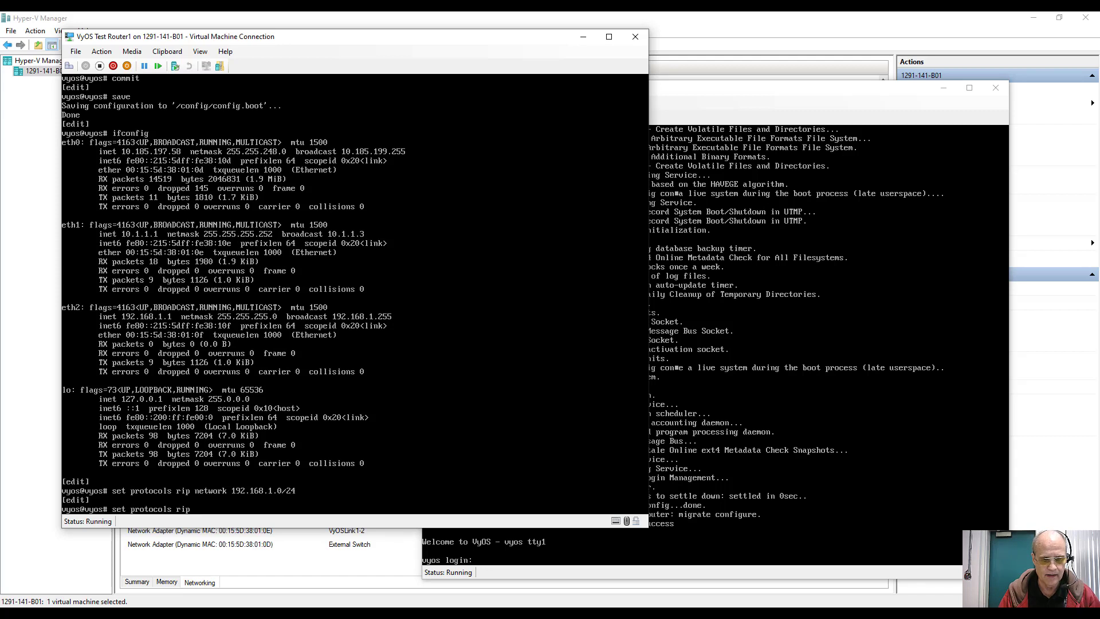
{"action": "type", "text": "interface"}
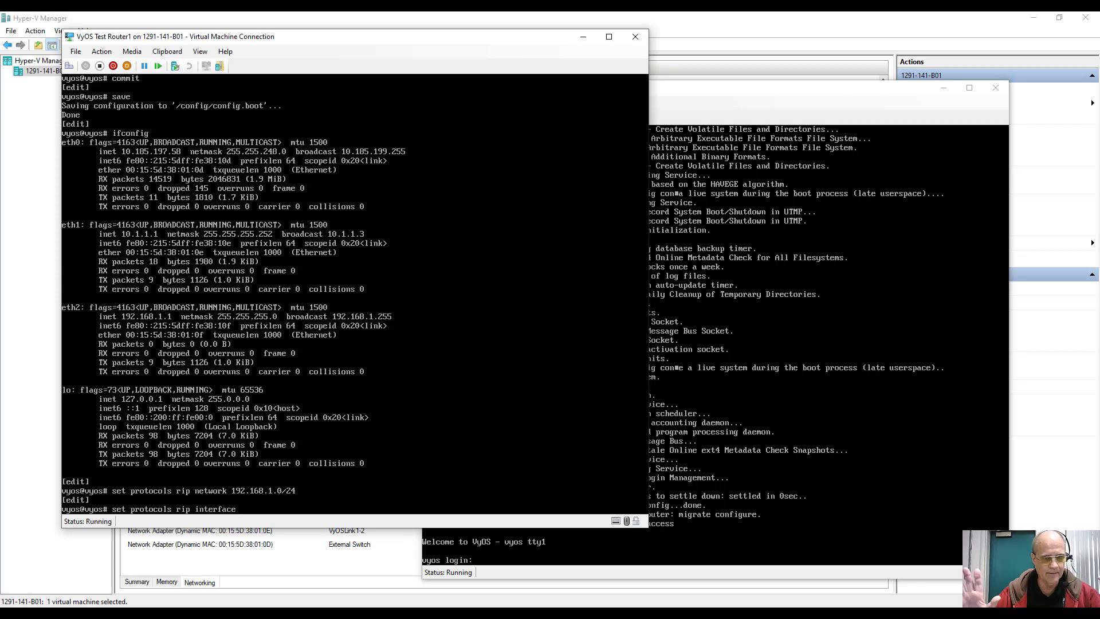
{"action": "type", "text": " eth"}
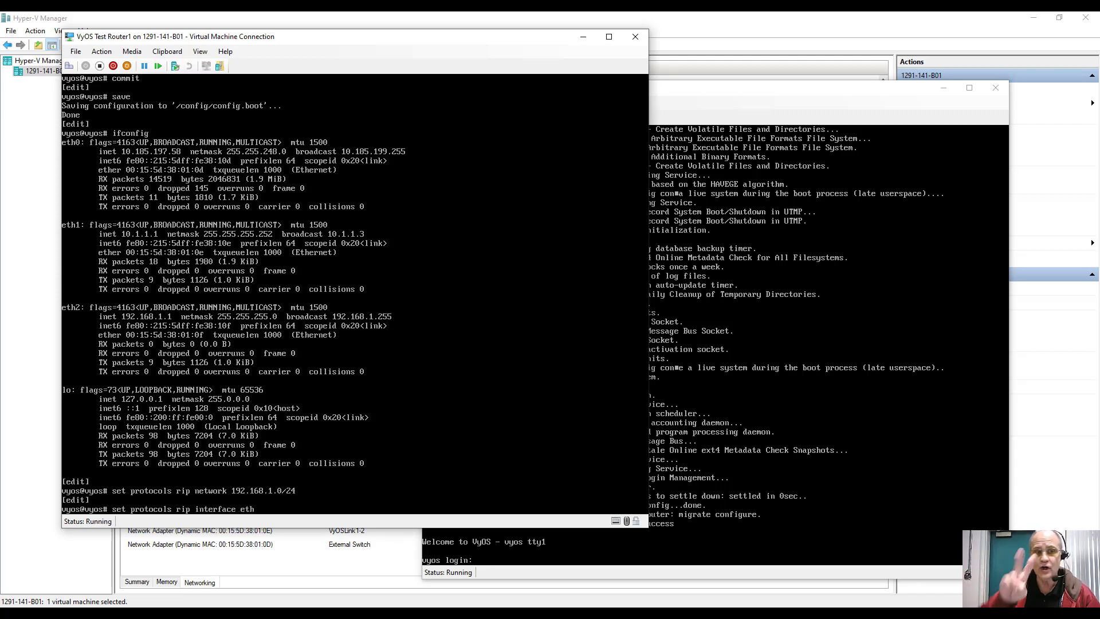
{"action": "type", "text": "2"}
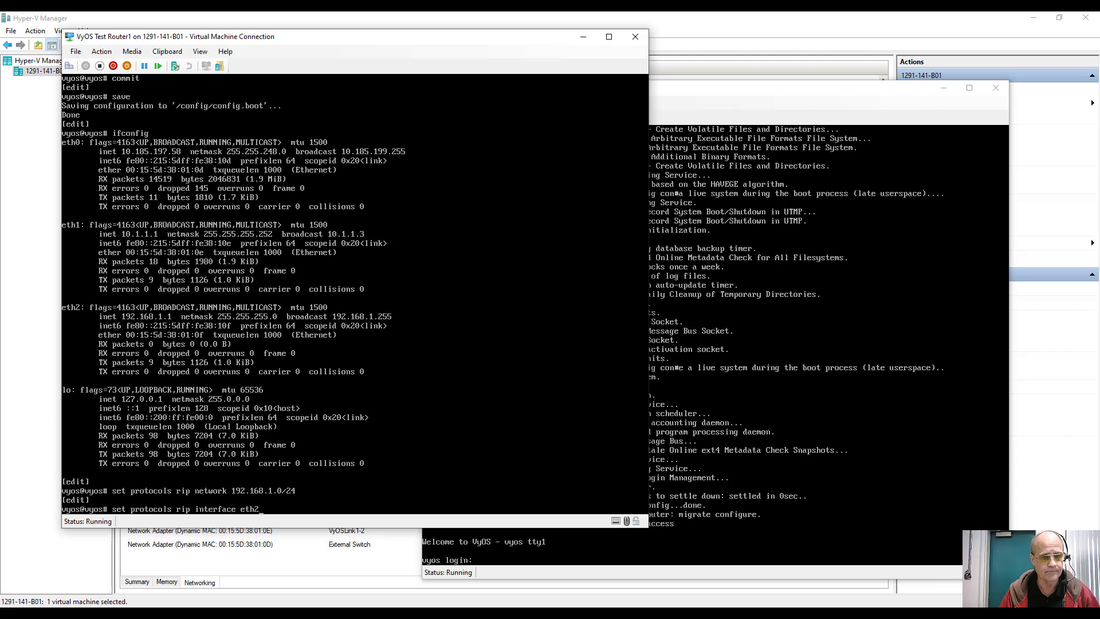
{"action": "key", "text": "Return"}
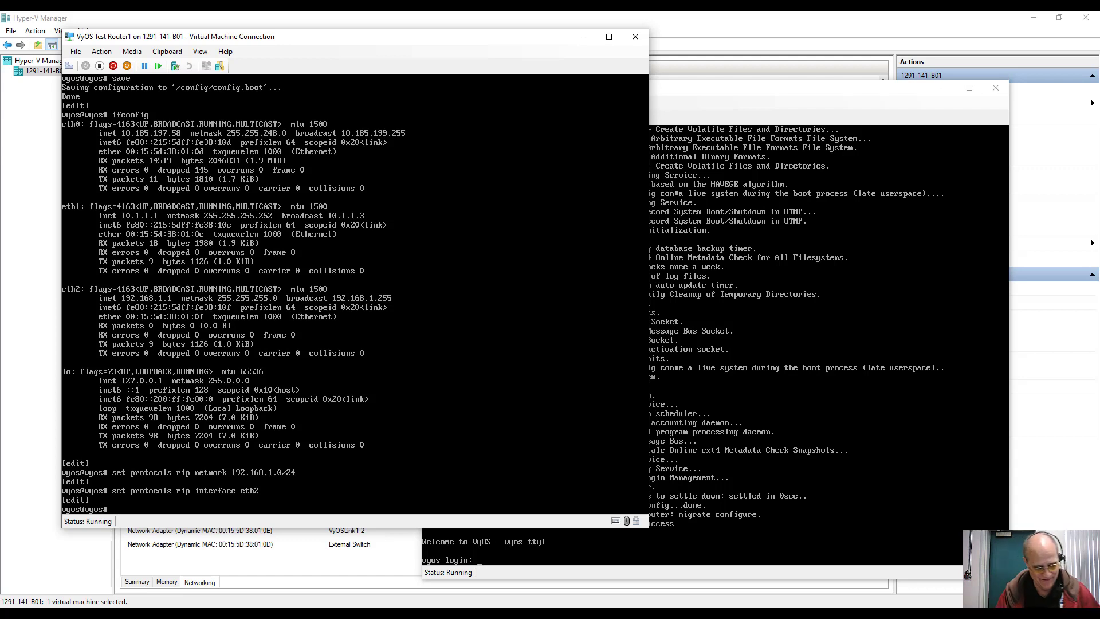
{"action": "key", "text": "Up"}
{"action": "key", "text": "BackSpace"}
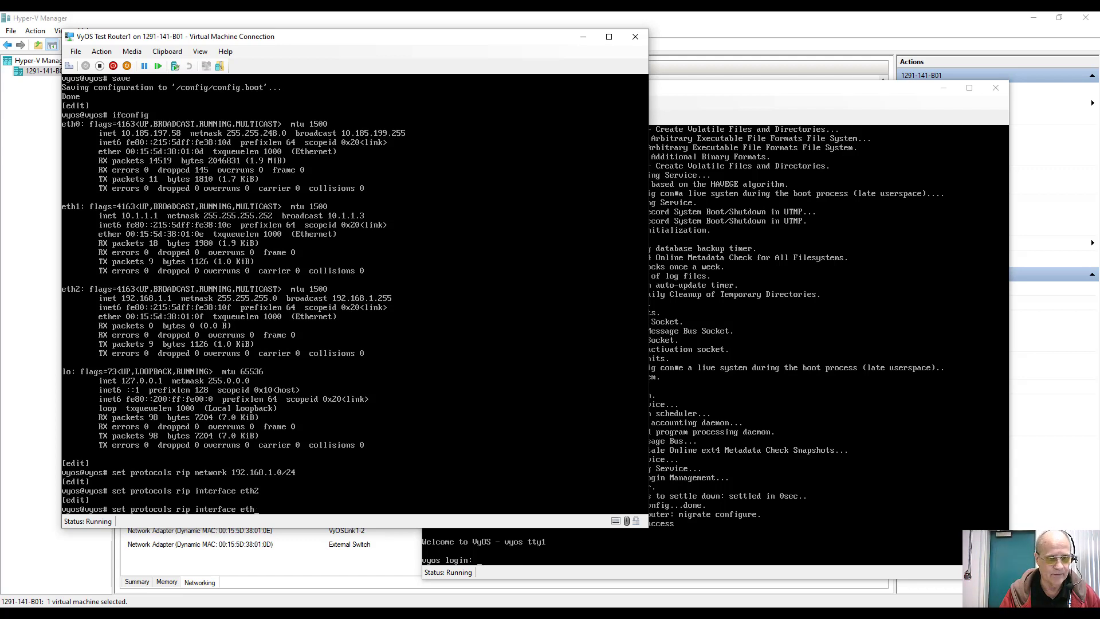
{"action": "key", "text": "BackSpace"}
{"action": "key", "text": "BackSpace"}
{"action": "key", "text": "BackSpace"}
{"action": "key", "text": "BackSpace"}
{"action": "key", "text": "BackSpace"}
{"action": "key", "text": "BackSpace"}
{"action": "key", "text": "BackSpace"}
{"action": "key", "text": "BackSpace"}
{"action": "key", "text": "BackSpace"}
{"action": "key", "text": "BackSpace"}
{"action": "key", "text": "BackSpace"}
{"action": "key", "text": "BackSpace"}
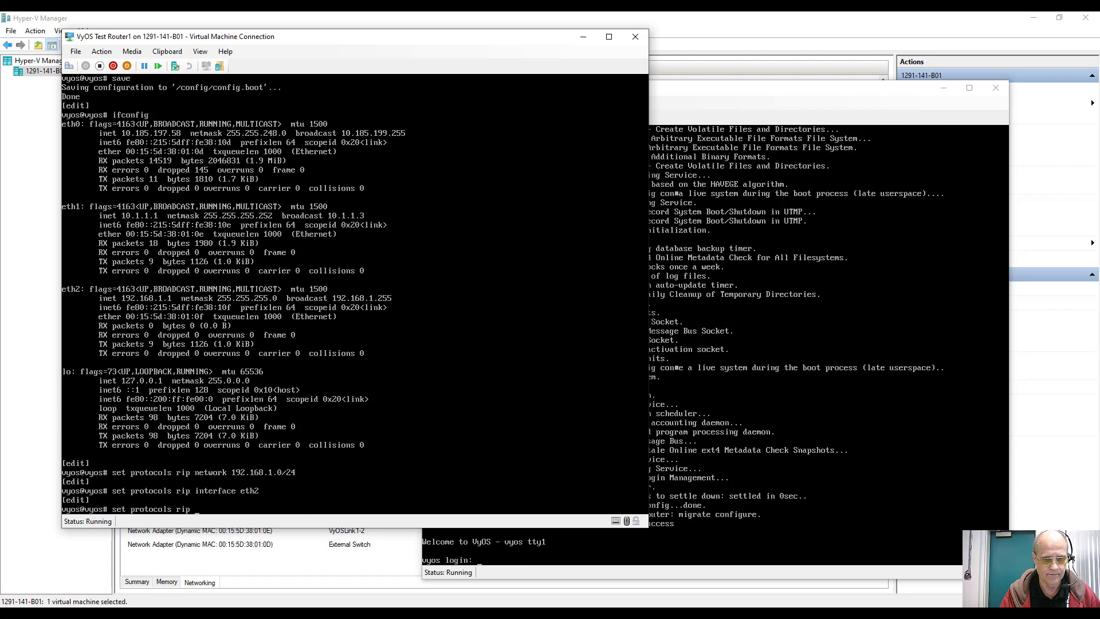
{"action": "type", "text": "neigh"}
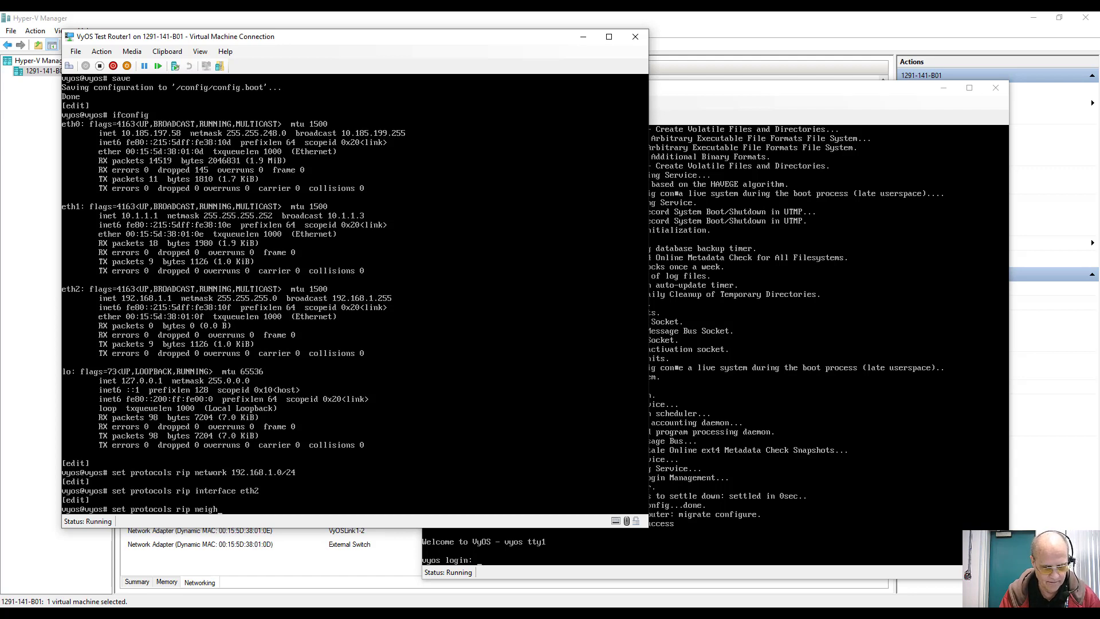
{"action": "type", "text": "bor"}
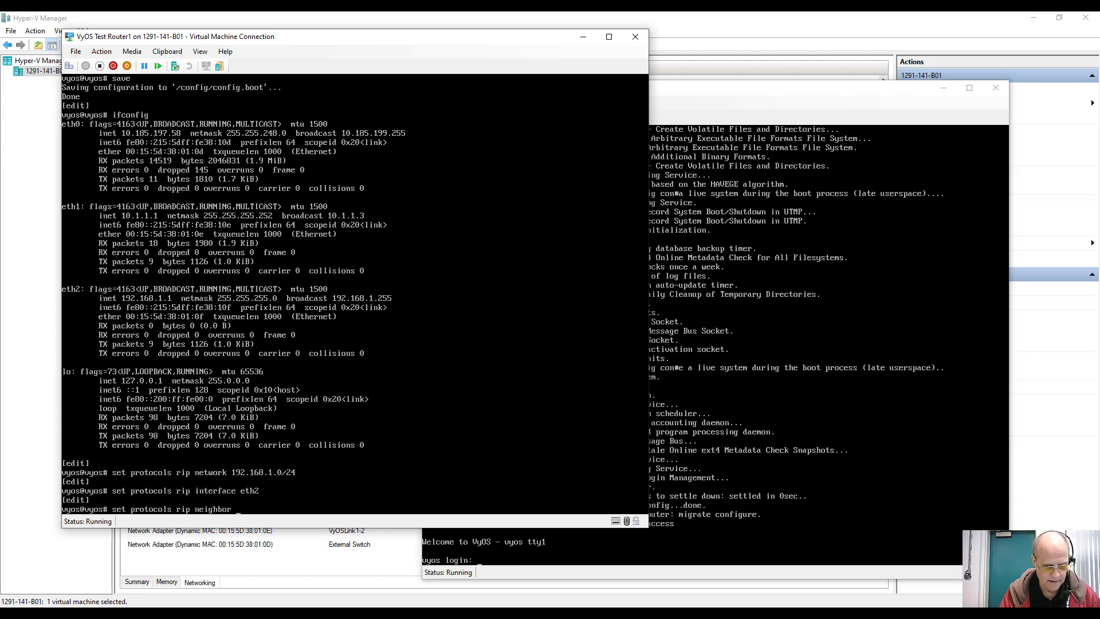
{"action": "type", "text": " 10.1.1"}
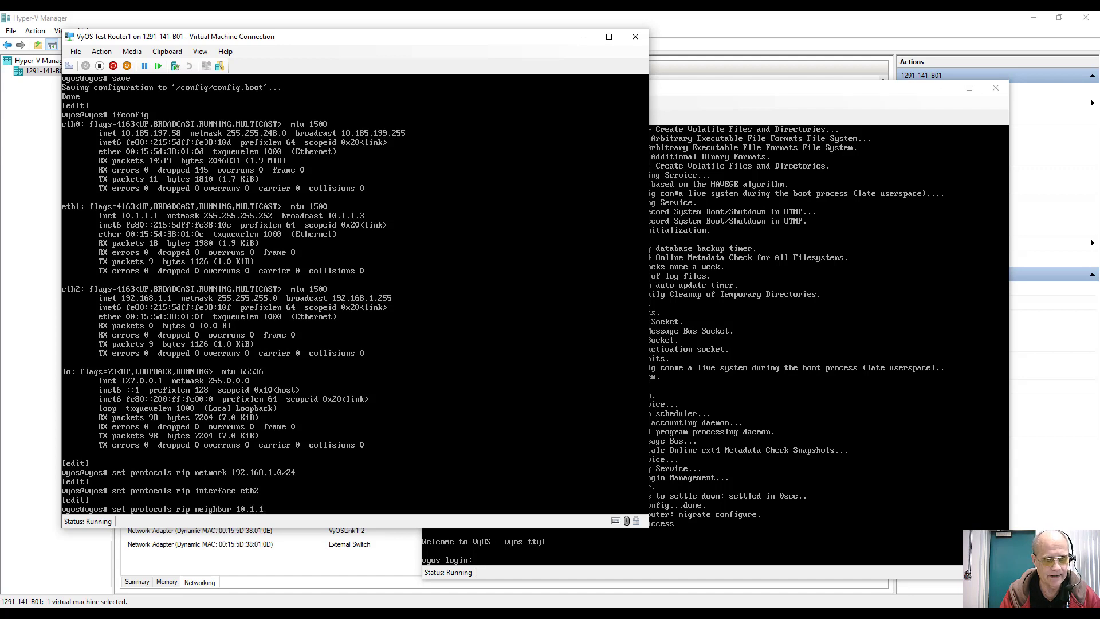
{"action": "type", "text": ".2"}
{"action": "key", "text": "Return"}
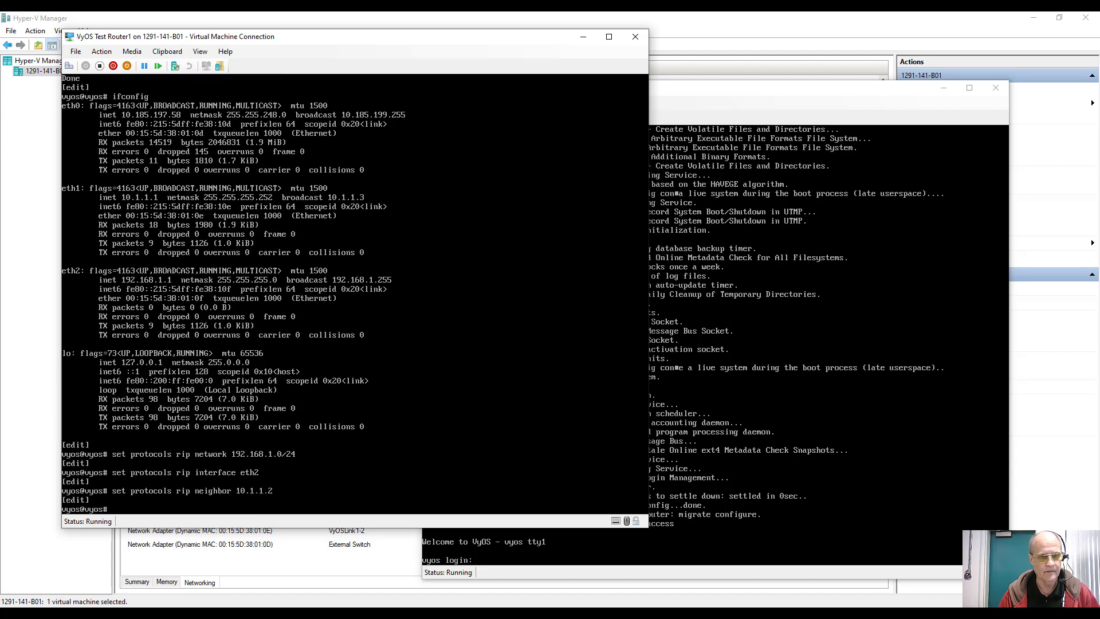
Step: Set RIP passive-interface to default
{"action": "key", "text": "Up"}
{"action": "key", "text": "BackSpace"}
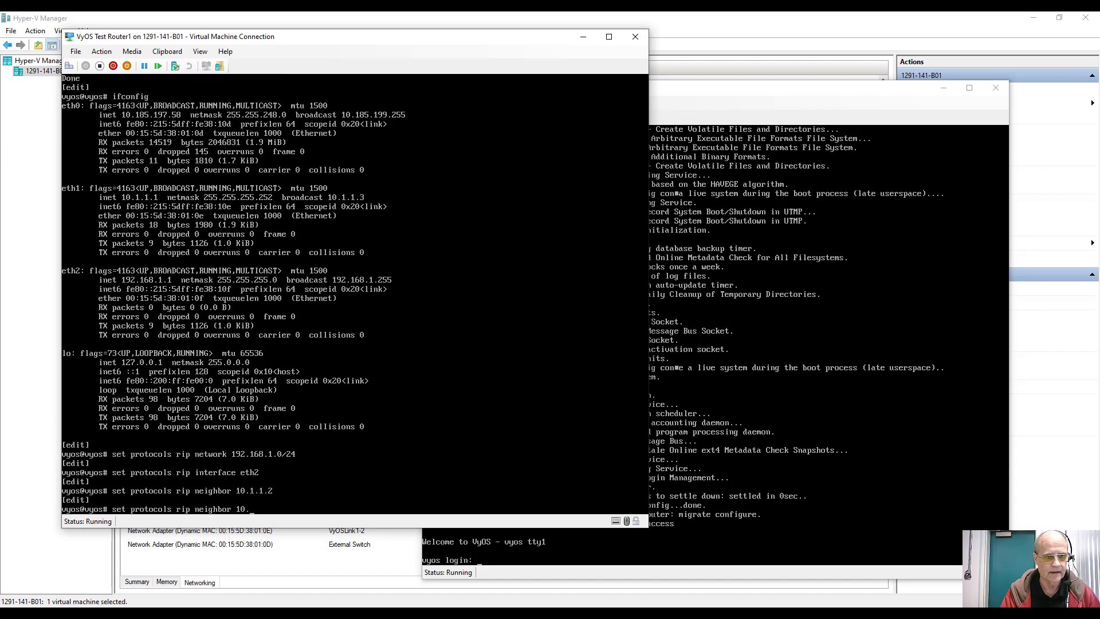
{"action": "key", "text": "BackSpace"}
{"action": "key", "text": "BackSpace"}
{"action": "key", "text": "BackSpace"}
{"action": "key", "text": "BackSpace"}
{"action": "key", "text": "BackSpace"}
{"action": "key", "text": "BackSpace"}
{"action": "key", "text": "BackSpace"}
{"action": "key", "text": "BackSpace"}
{"action": "key", "text": "BackSpace"}
{"action": "key", "text": "BackSpace"}
{"action": "key", "text": "BackSpace"}
{"action": "key", "text": "BackSpace"}
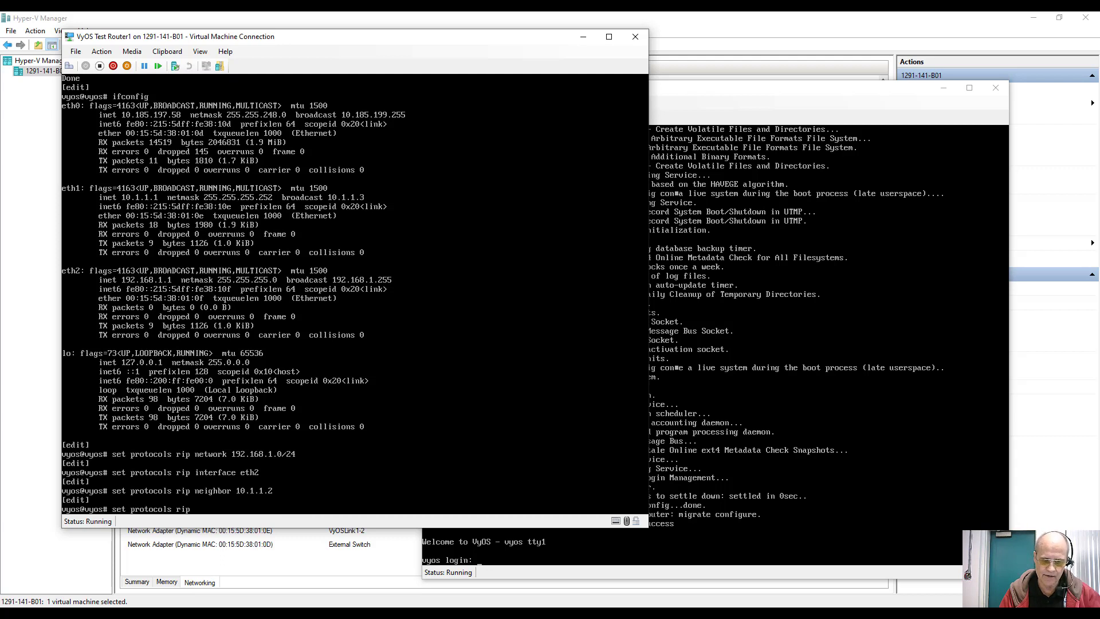
{"action": "type", "text": "pass"}
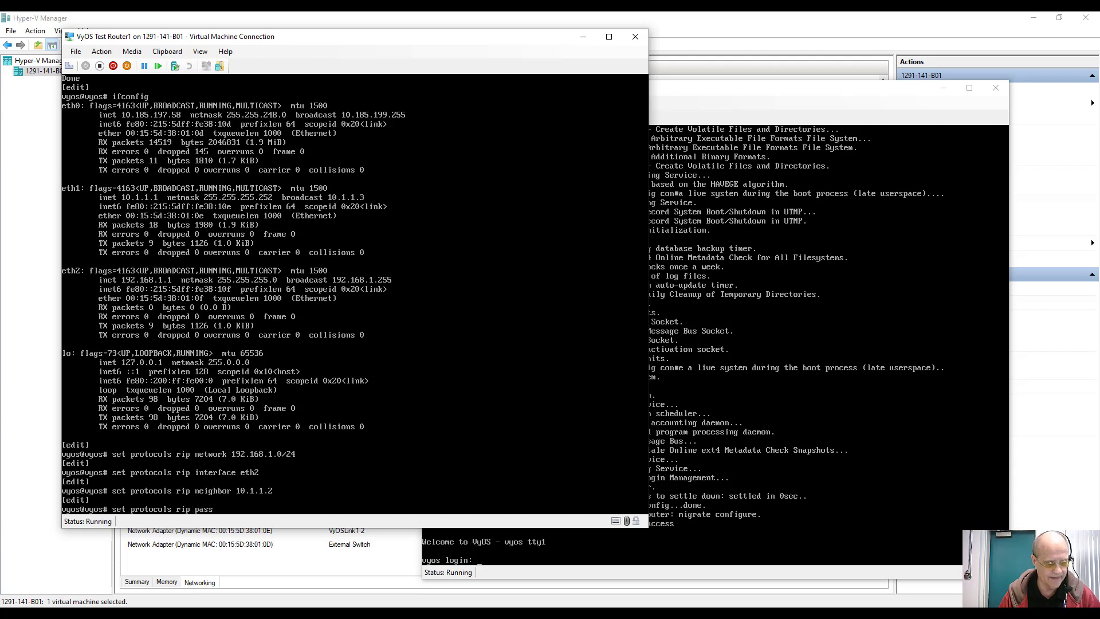
{"action": "key", "text": "Tab"}
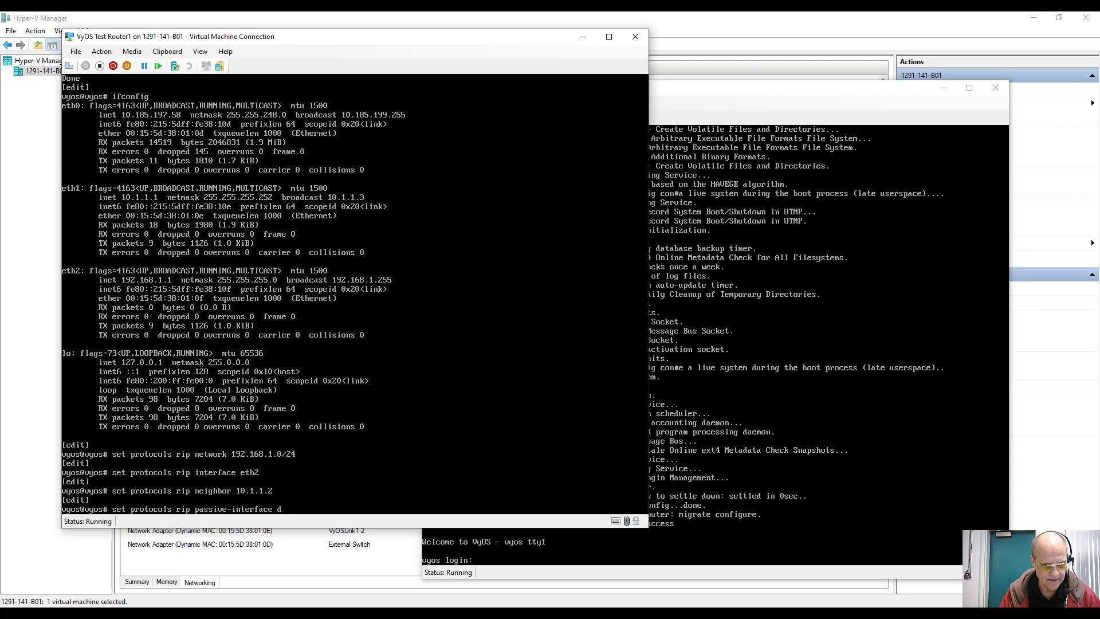
{"action": "type", "text": "d"}
{"action": "key", "text": "Tab"}
{"action": "key", "text": "Return"}
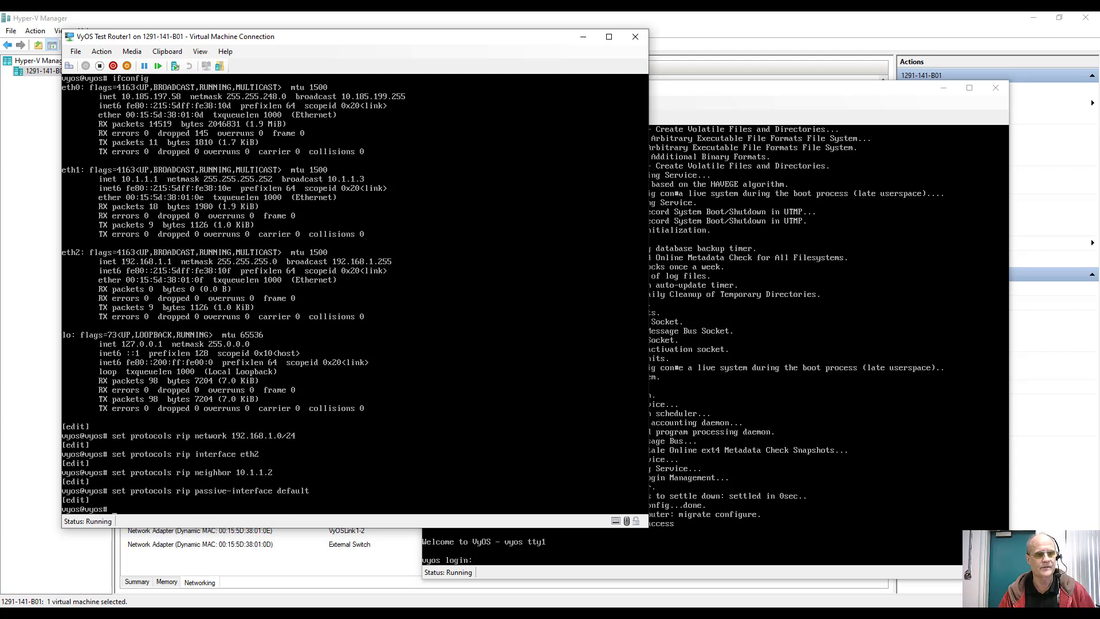
Step: Commit Router1's pending RIP changes and save them to /config/config.boot
{"action": "type", "text": "comm"}
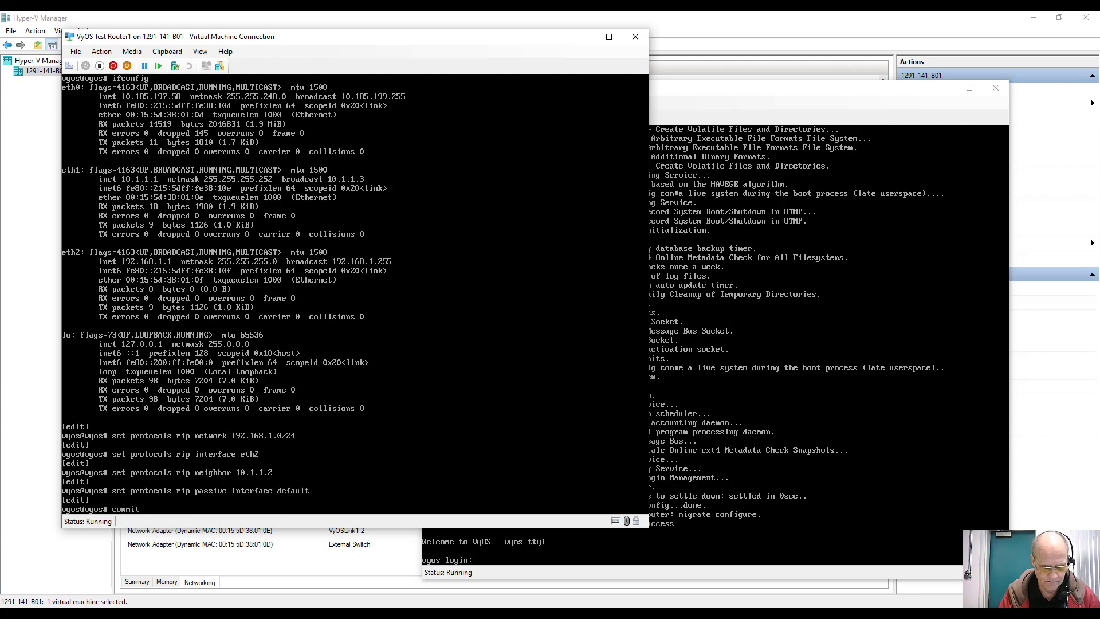
{"action": "type", "text": "it"}
{"action": "key", "text": "Return"}
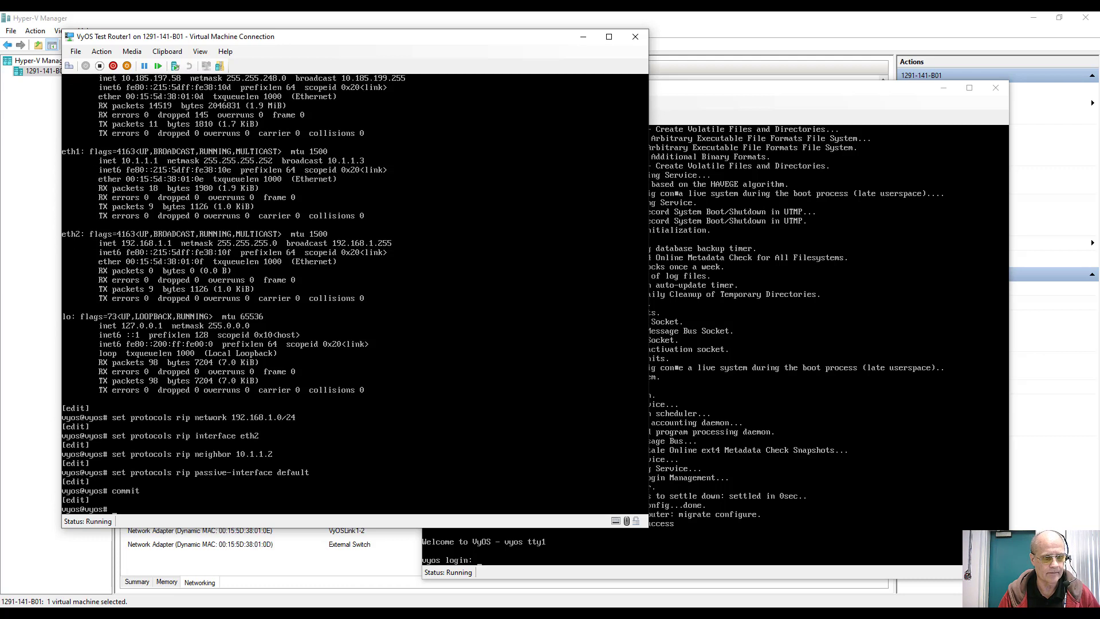
{"action": "type", "text": "save"}
{"action": "key", "text": "Return"}
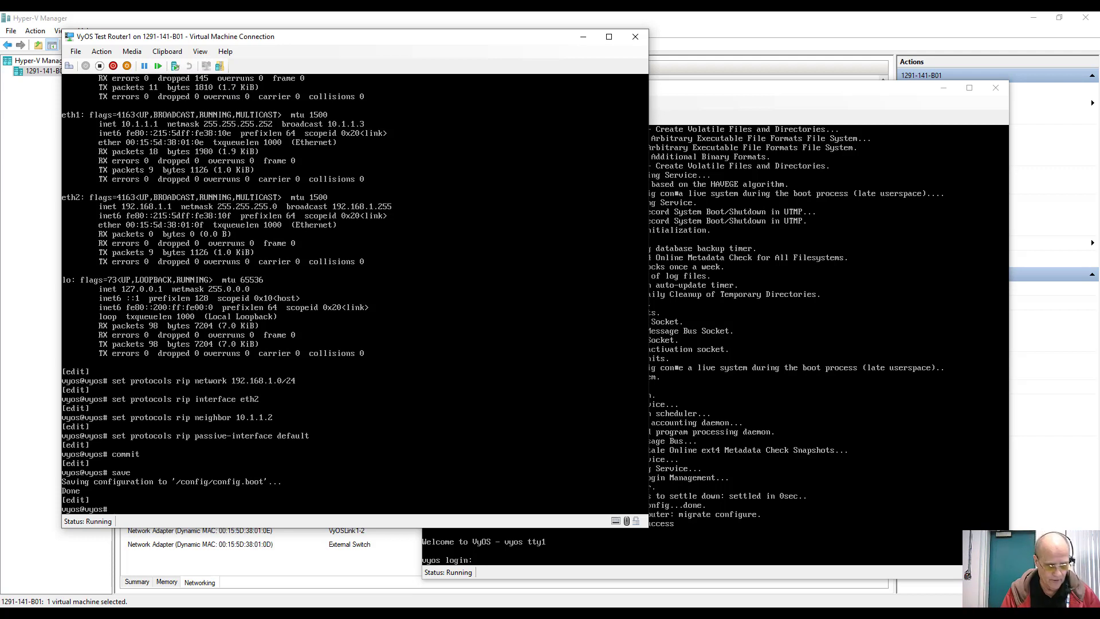
{"action": "type", "text": "set n"}
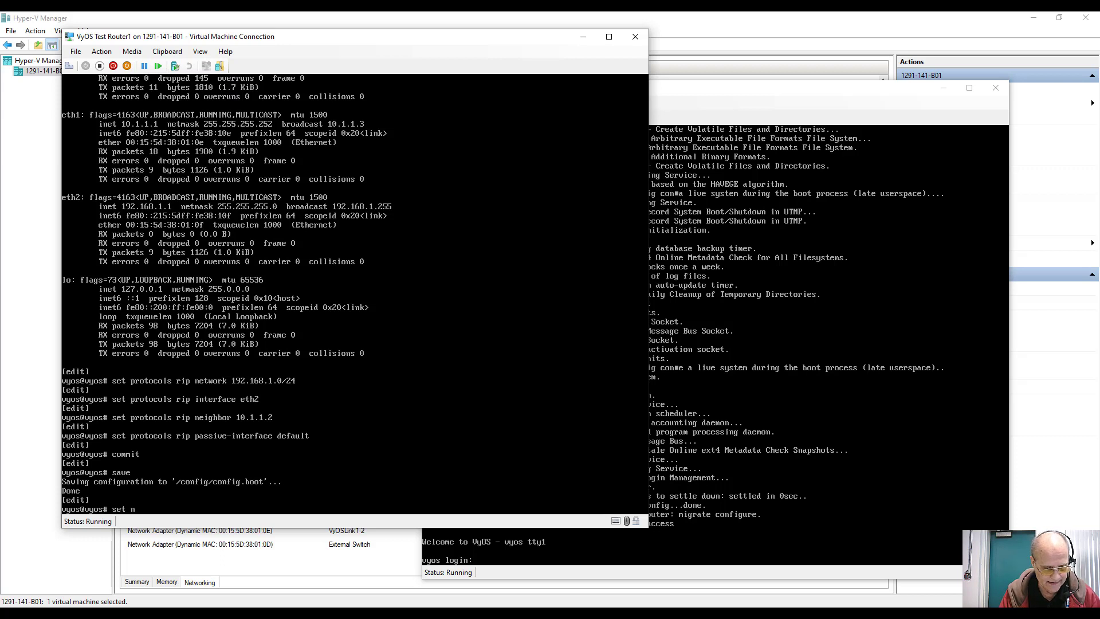
{"action": "type", "text": "at s"}
Step: Give NAT source rule 100 the description 'Outbound NAT for Subnet 1'
{"action": "key", "text": "Tab"}
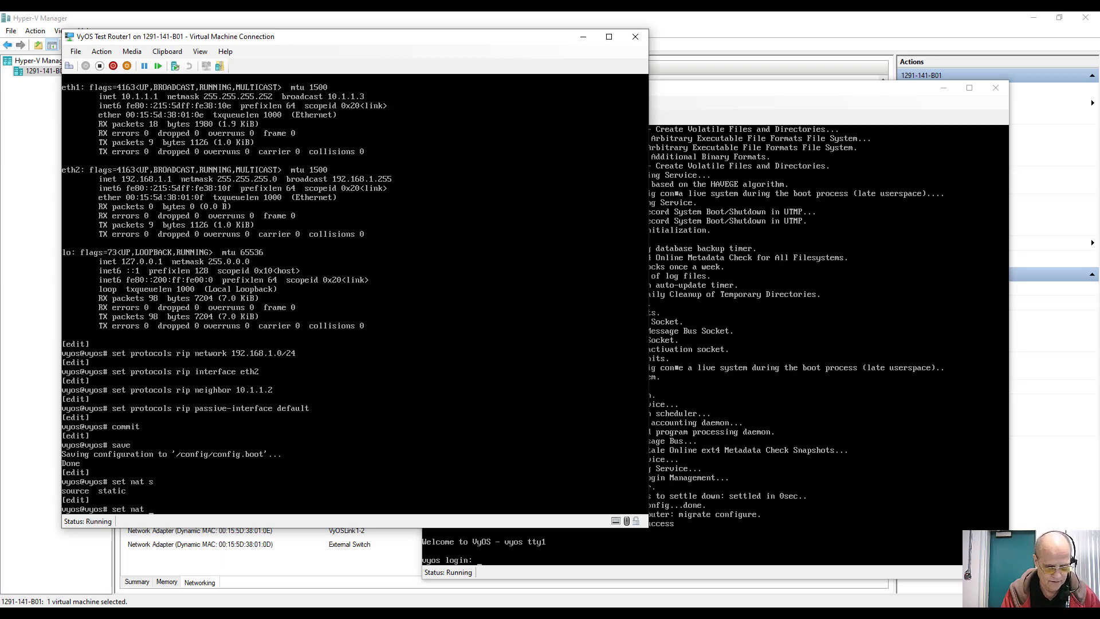
{"action": "type", "text": "source "}
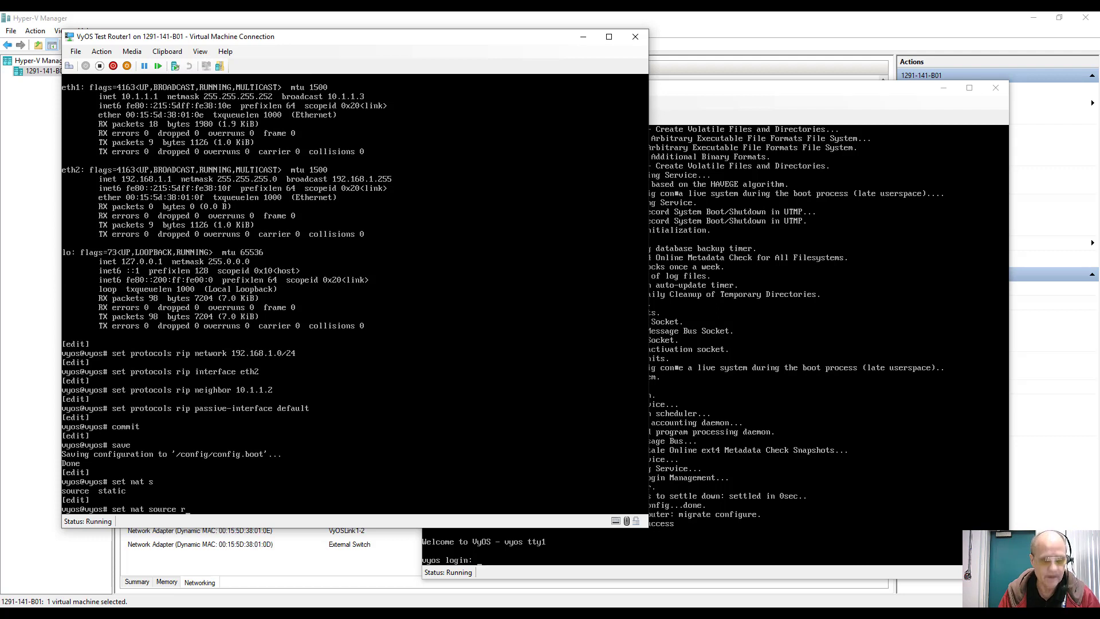
{"action": "type", "text": "rule "}
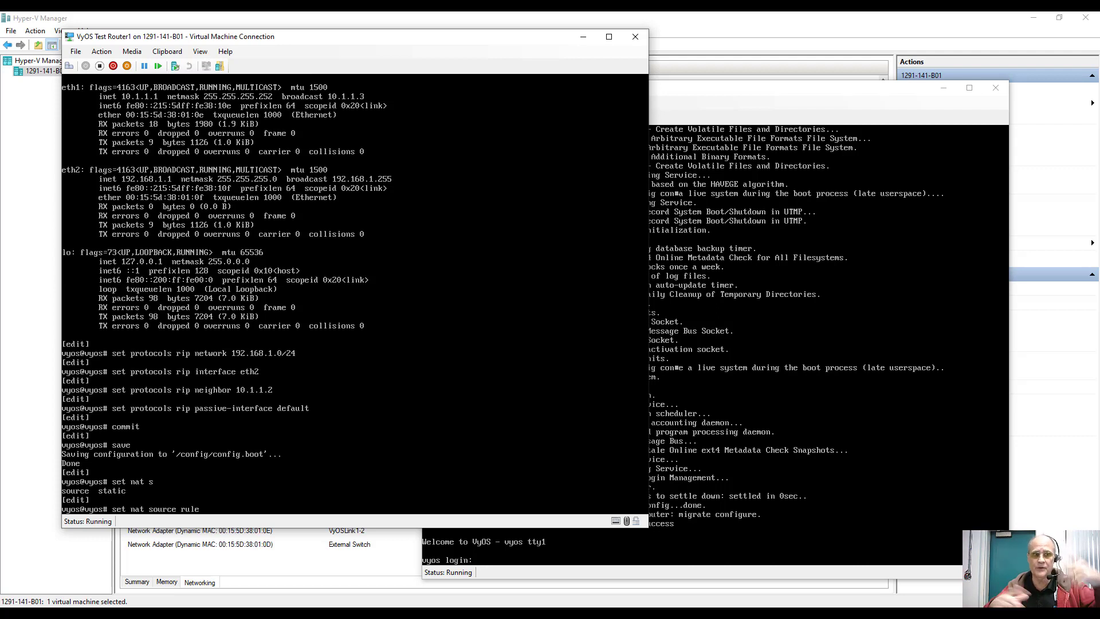
{"action": "type", "text": "100 "}
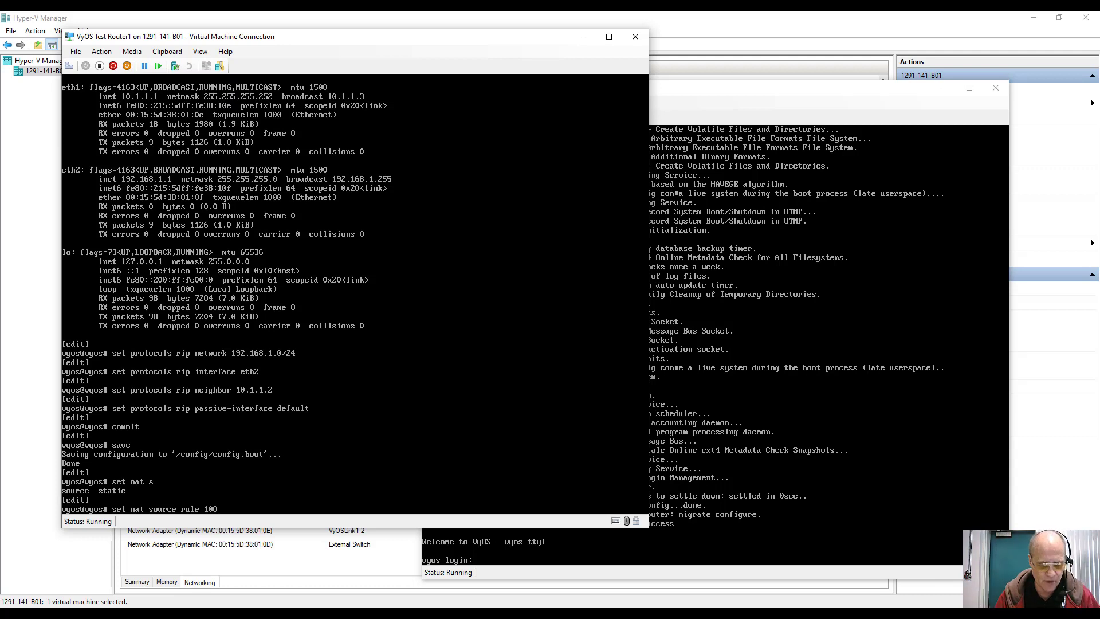
{"action": "type", "text": "des"}
{"action": "key", "text": "Tab"}
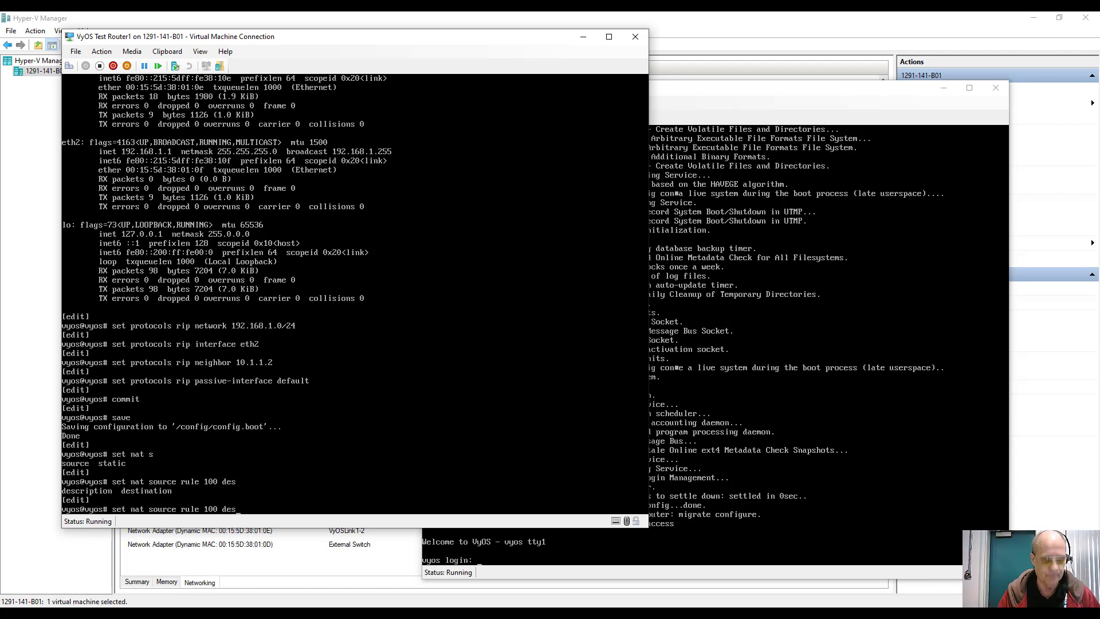
{"action": "type", "text": "c"}
{"action": "key", "text": "Tab"}
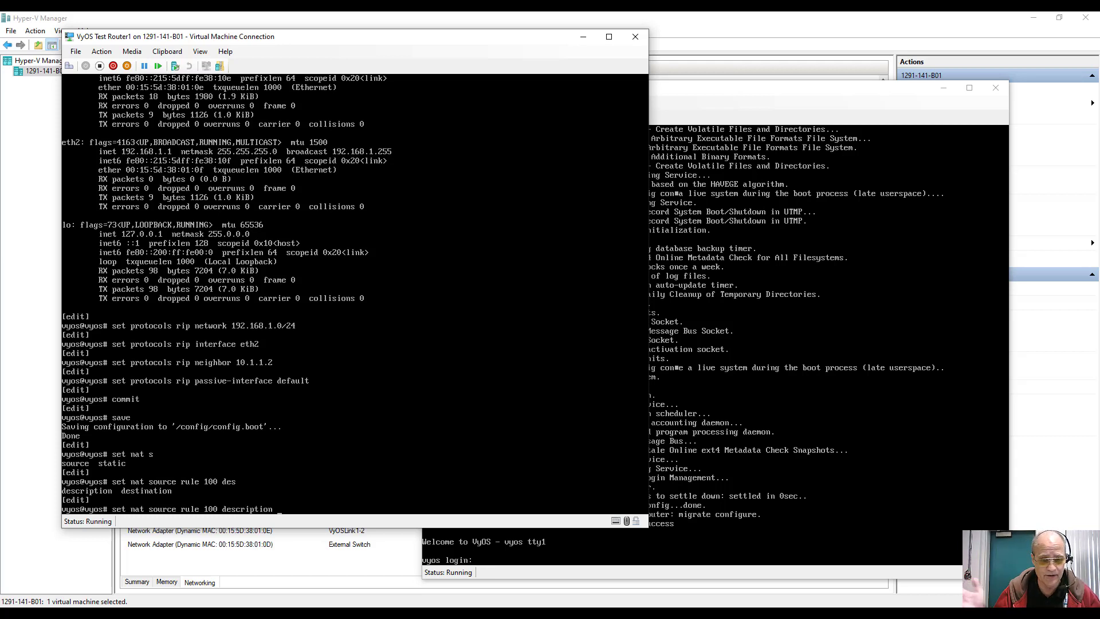
{"action": "type", "text": "'Outb"}
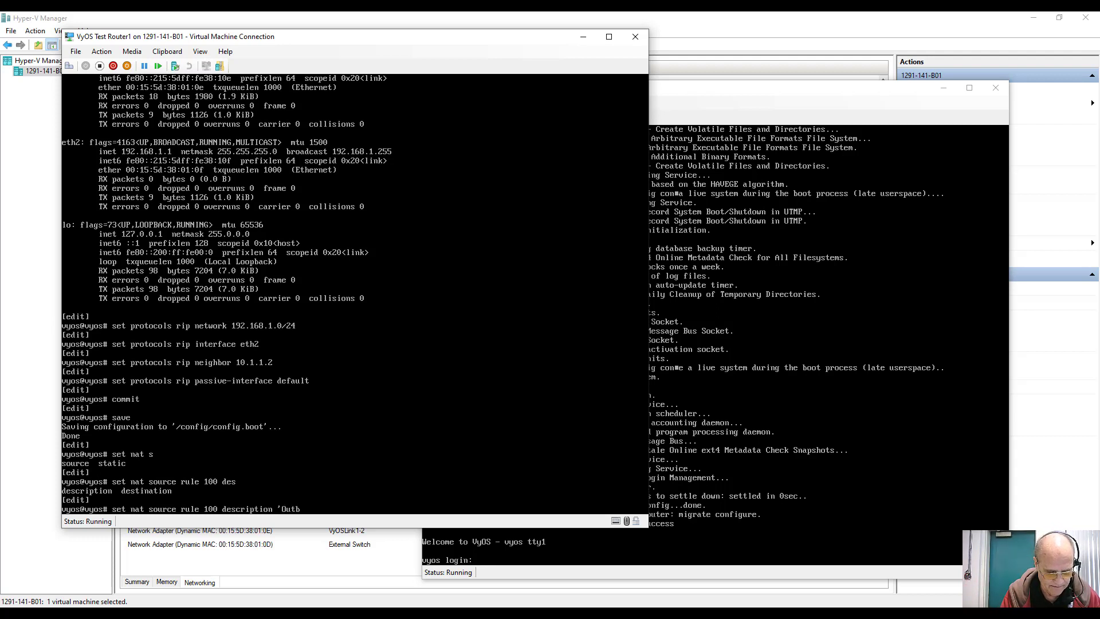
{"action": "type", "text": "ound N"}
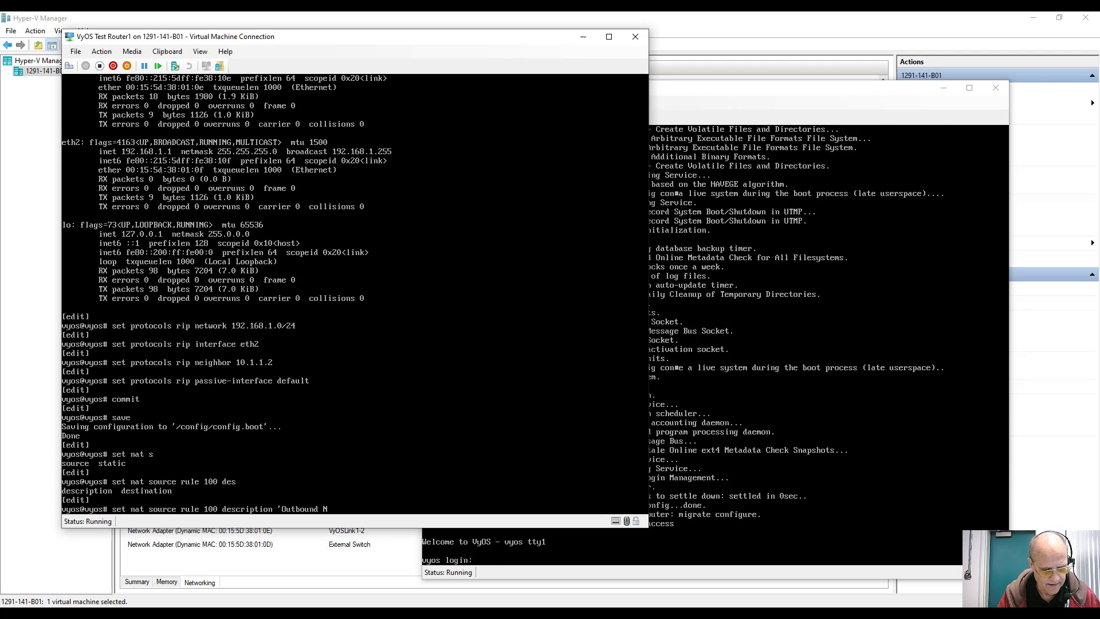
{"action": "type", "text": "AT for S"}
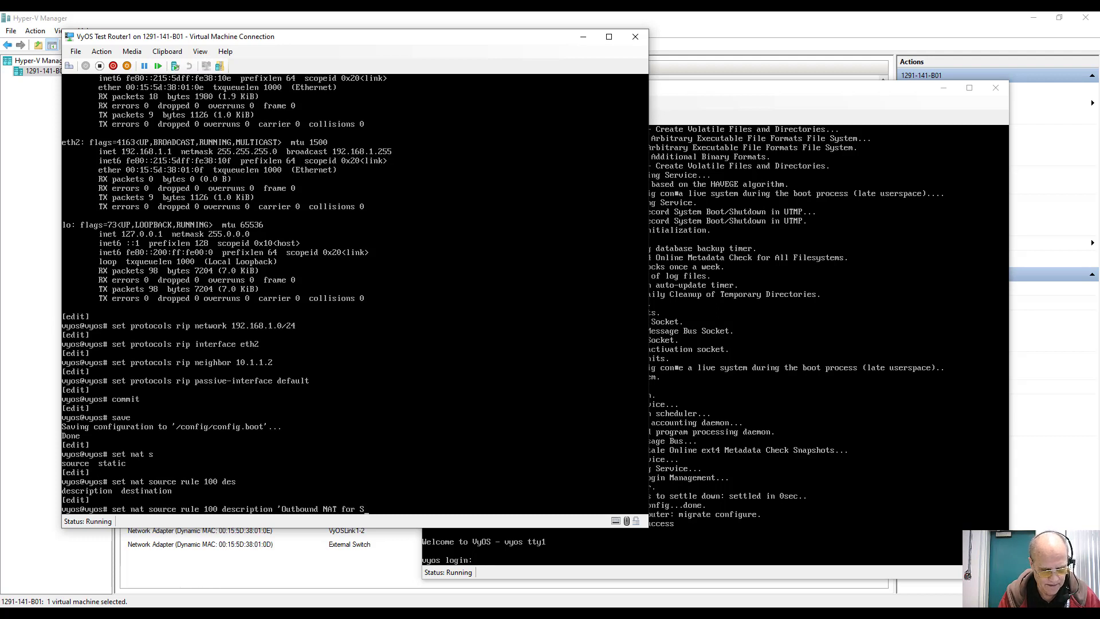
{"action": "type", "text": "ubnet 1"}
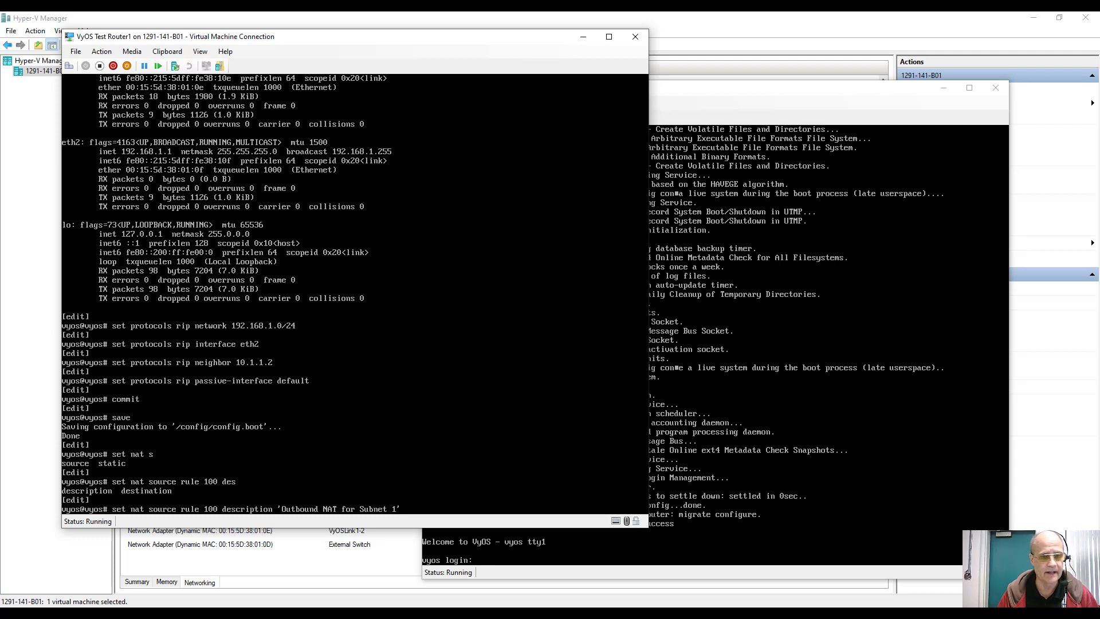
{"action": "key", "text": "Return"}
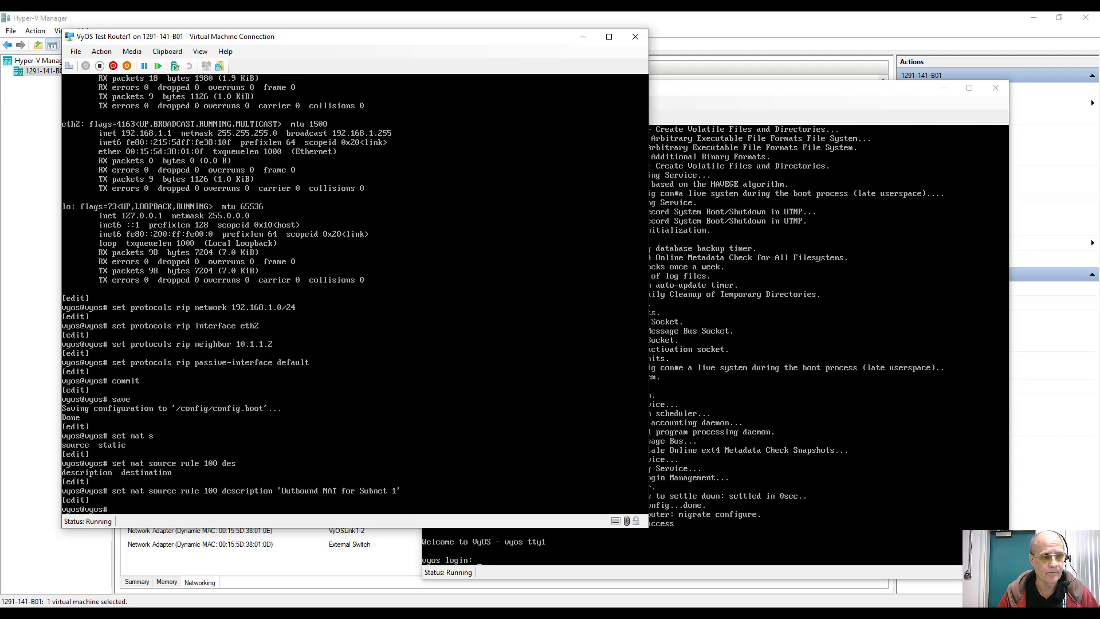
Step: Set eth0 as the outbound interface of NAT source rule 100
{"action": "key", "text": "Up"}
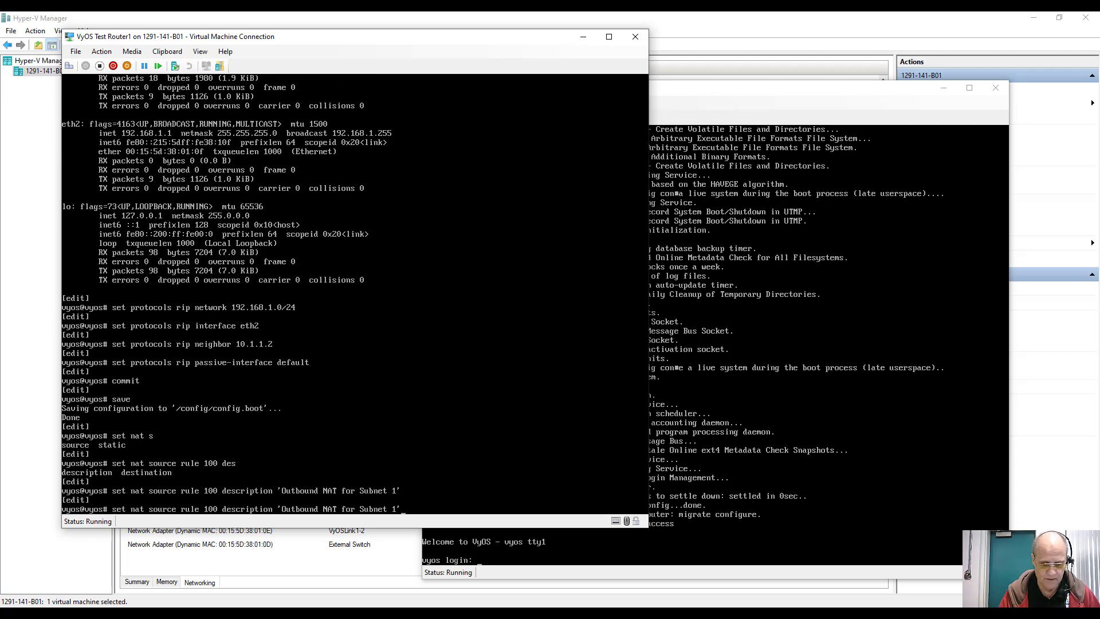
{"action": "key", "text": "BackSpace"}
{"action": "key", "text": "BackSpace"}
{"action": "key", "text": "BackSpace"}
{"action": "key", "text": "BackSpace"}
{"action": "key", "text": "BackSpace"}
{"action": "key", "text": "BackSpace"}
{"action": "key", "text": "BackSpace"}
{"action": "key", "text": "BackSpace"}
{"action": "key", "text": "BackSpace"}
{"action": "key", "text": "BackSpace"}
{"action": "key", "text": "BackSpace"}
{"action": "key", "text": "BackSpace"}
{"action": "key", "text": "BackSpace"}
{"action": "key", "text": "BackSpace"}
{"action": "key", "text": "BackSpace"}
{"action": "key", "text": "BackSpace"}
{"action": "key", "text": "BackSpace"}
{"action": "key", "text": "BackSpace"}
{"action": "key", "text": "BackSpace"}
{"action": "key", "text": "BackSpace"}
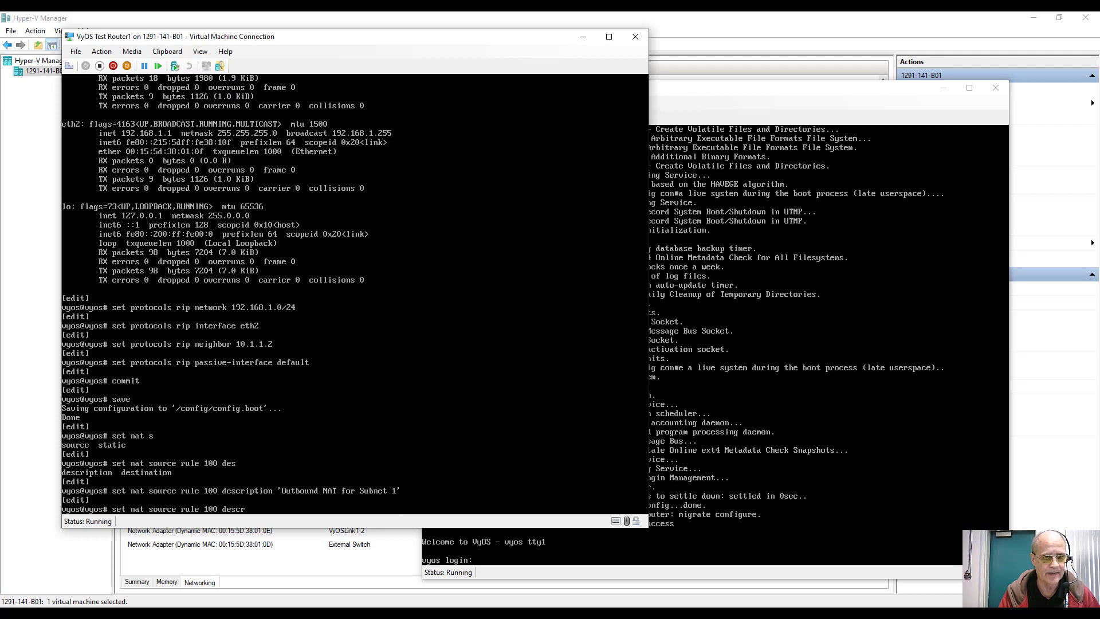
{"action": "key", "text": "BackSpace"}
{"action": "key", "text": "BackSpace"}
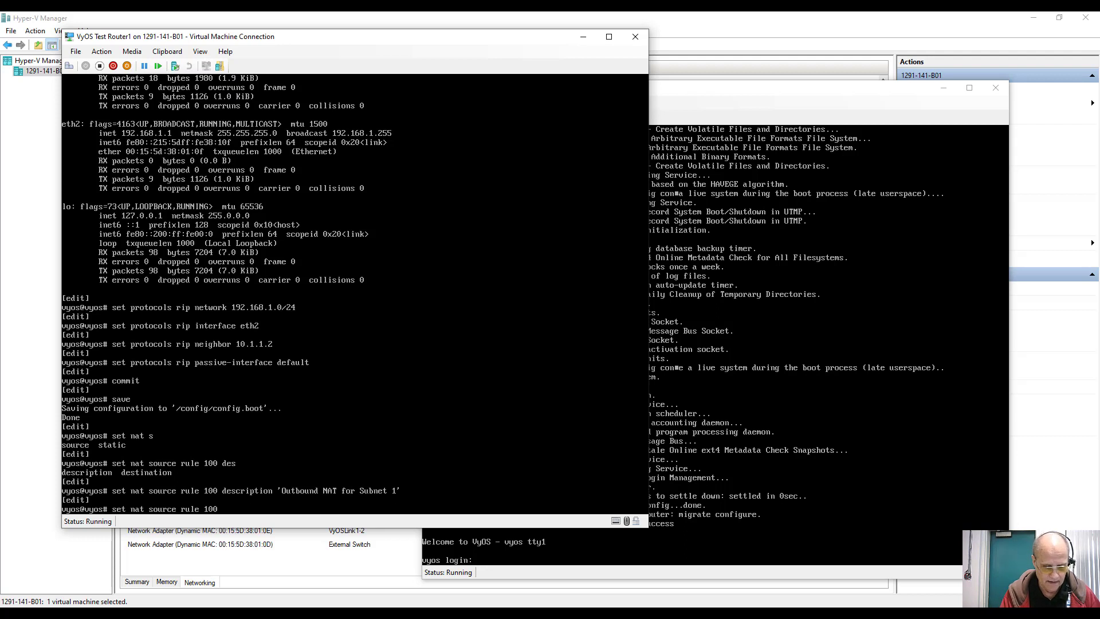
{"action": "type", "text": "o"}
{"action": "key", "text": "Tab"}
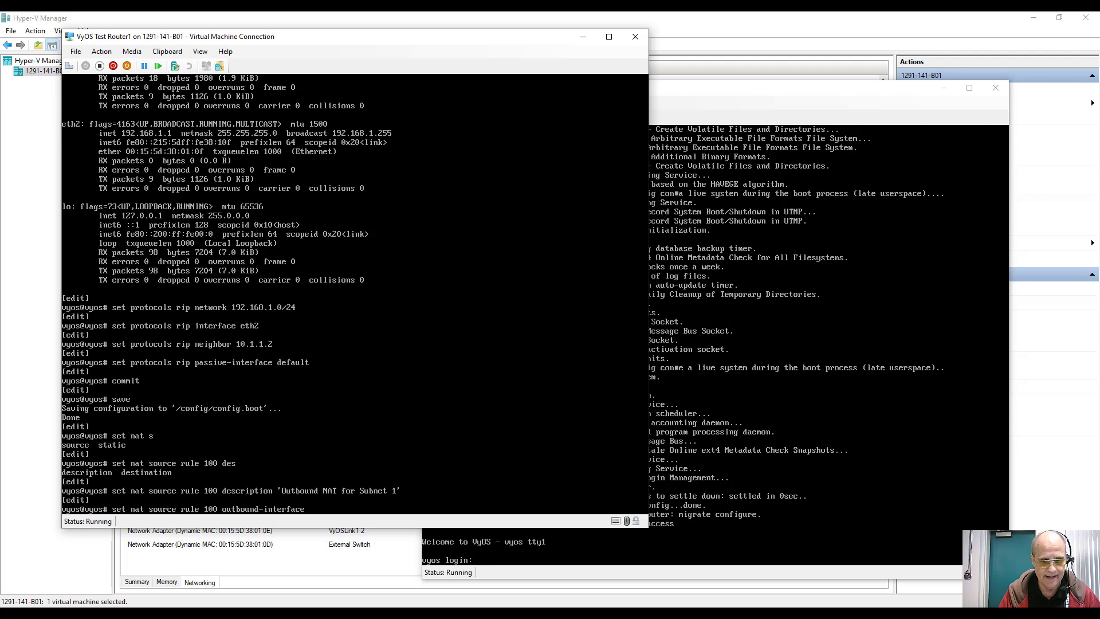
{"action": "type", "text": "eth0"}
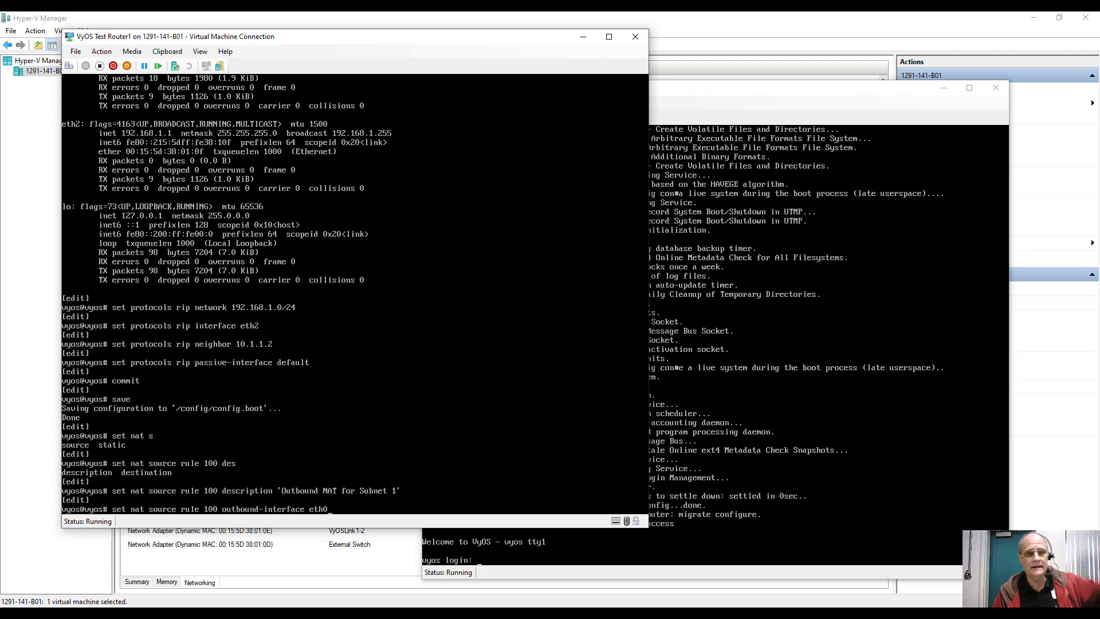
{"action": "key", "text": "Return"}
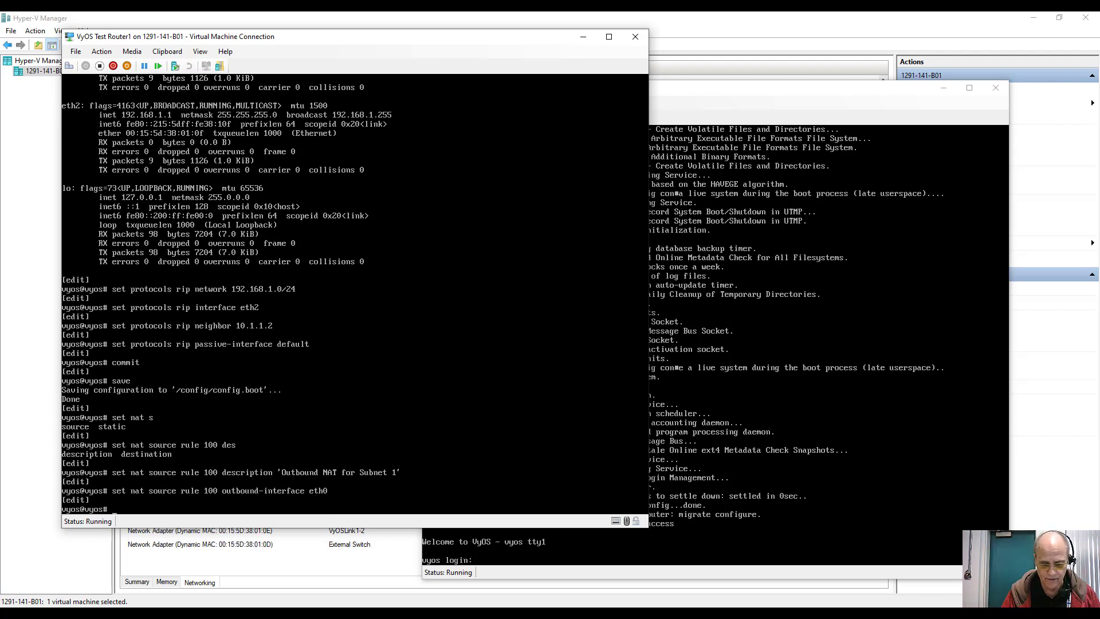
Step: Make NAT source rule 100 match source address 192.168.1.0/24
{"action": "key", "text": "Up"}
{"action": "key", "text": "BackSpace"}
{"action": "key", "text": "BackSpace"}
{"action": "key", "text": "BackSpace"}
{"action": "key", "text": "BackSpace"}
{"action": "key", "text": "BackSpace"}
{"action": "key", "text": "BackSpace"}
{"action": "key", "text": "BackSpace"}
{"action": "key", "text": "BackSpace"}
{"action": "key", "text": "BackSpace"}
{"action": "key", "text": "BackSpace"}
{"action": "key", "text": "BackSpace"}
{"action": "key", "text": "BackSpace"}
{"action": "key", "text": "BackSpace"}
{"action": "key", "text": "BackSpace"}
{"action": "key", "text": "BackSpace"}
{"action": "key", "text": "BackSpace"}
{"action": "key", "text": "BackSpace"}
{"action": "key", "text": "BackSpace"}
{"action": "key", "text": "BackSpace"}
{"action": "key", "text": "BackSpace"}
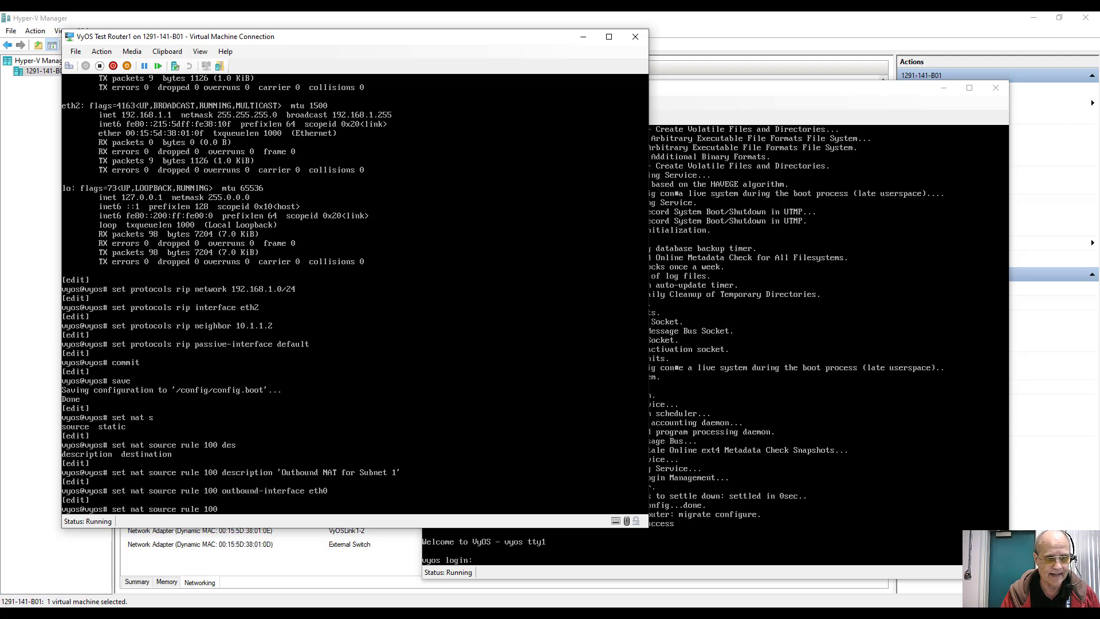
{"action": "type", "text": "source"}
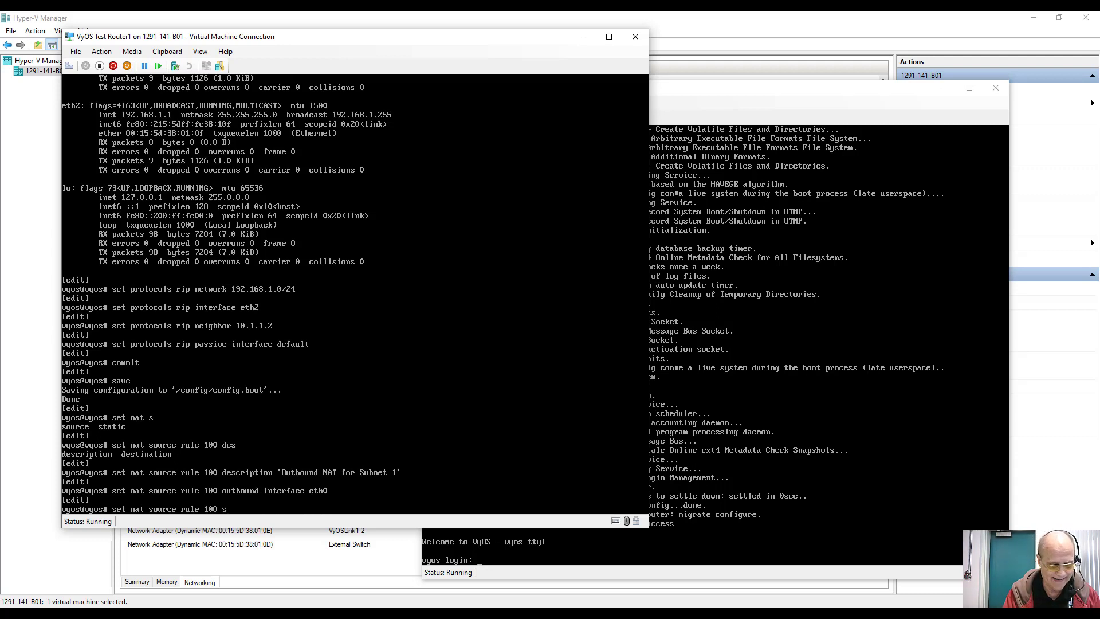
{"action": "type", "text": " a"}
{"action": "key", "text": "Tab"}
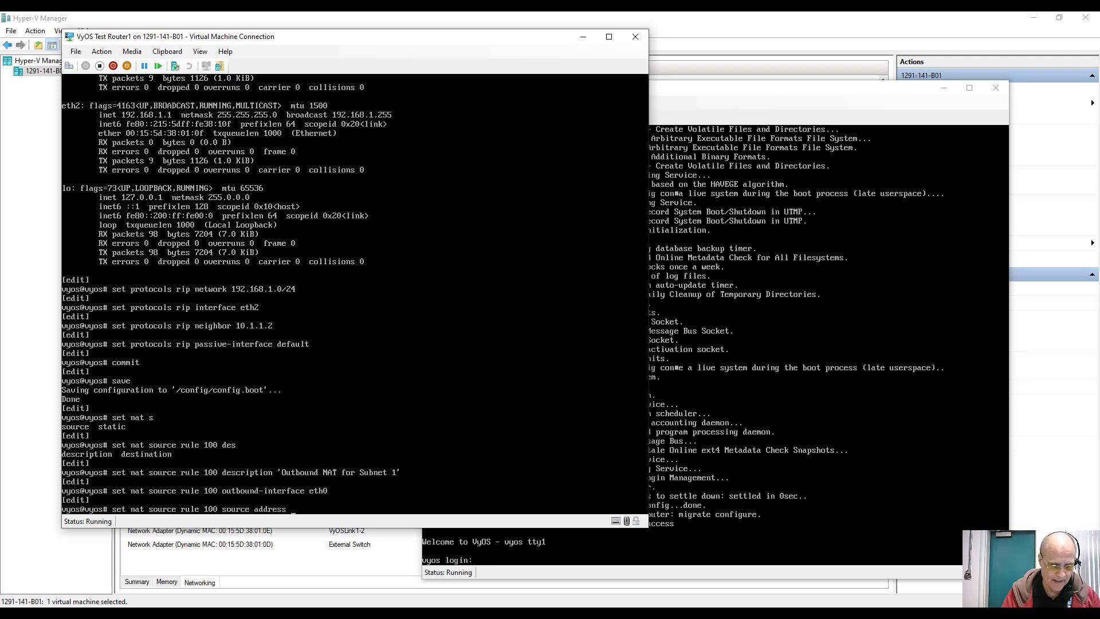
{"action": "type", "text": "192.168"}
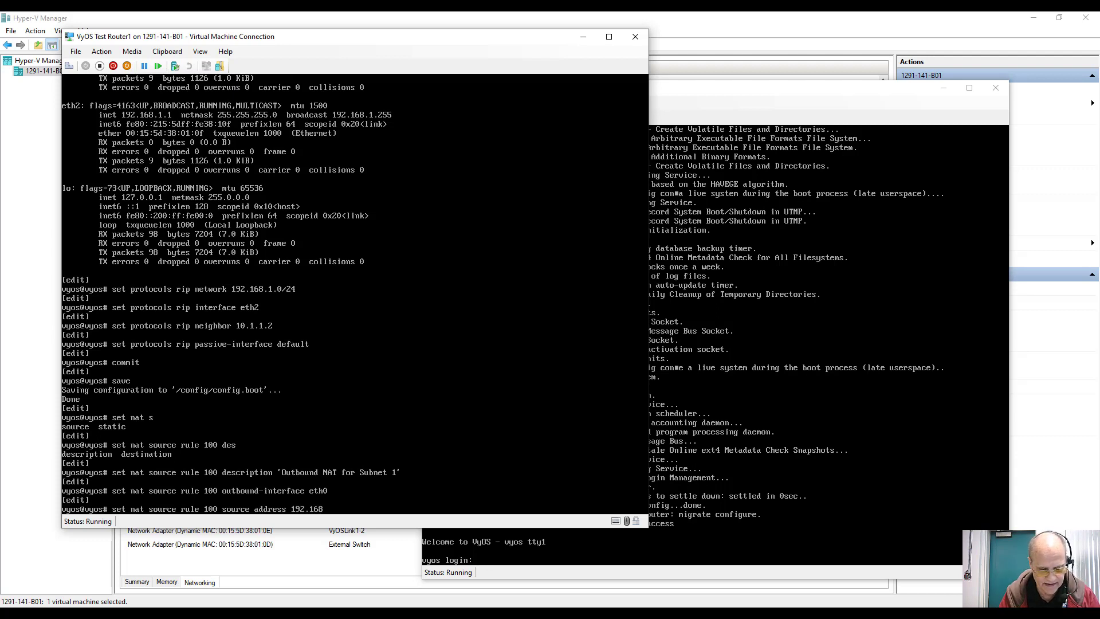
{"action": "type", "text": ".1.0/24"}
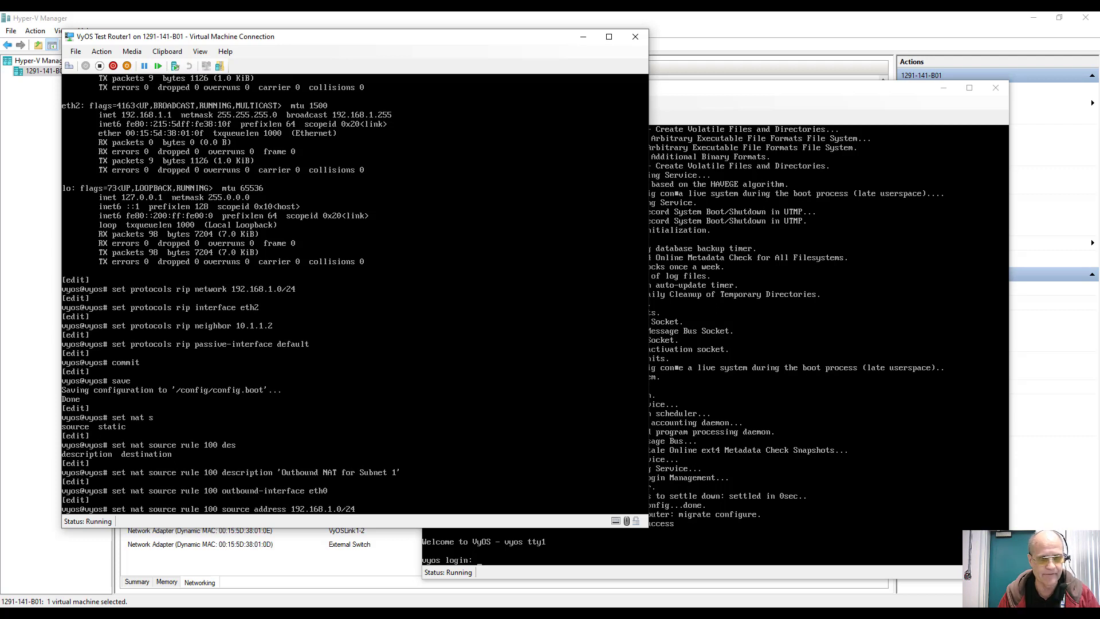
{"action": "key", "text": "Return"}
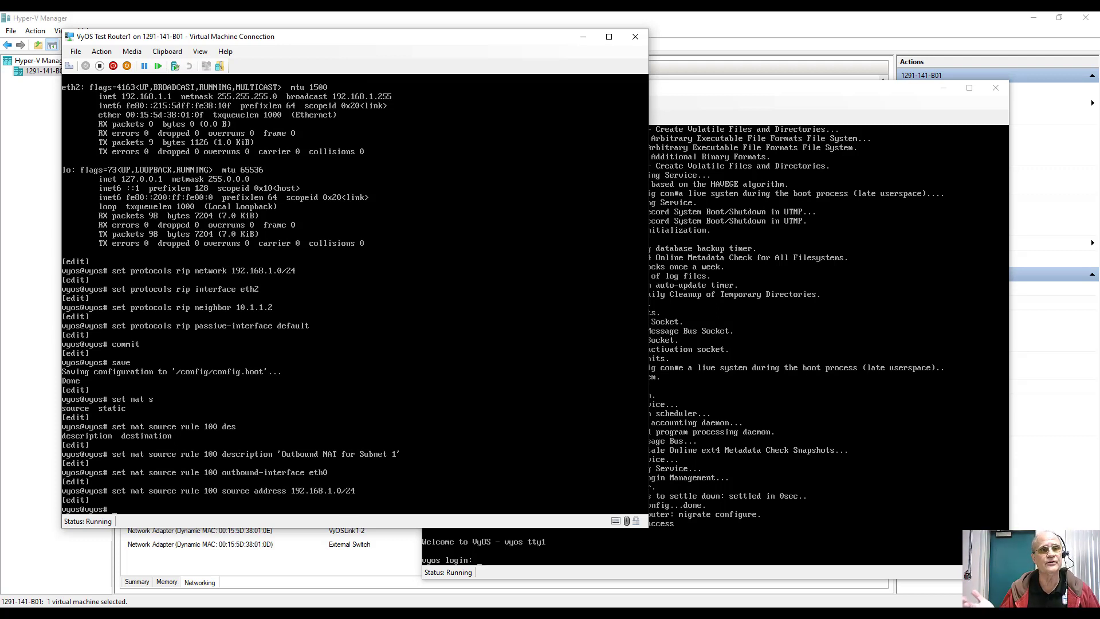
Step: Set NAT source rule 100's translation address to masquerade
{"action": "key", "text": "Up"}
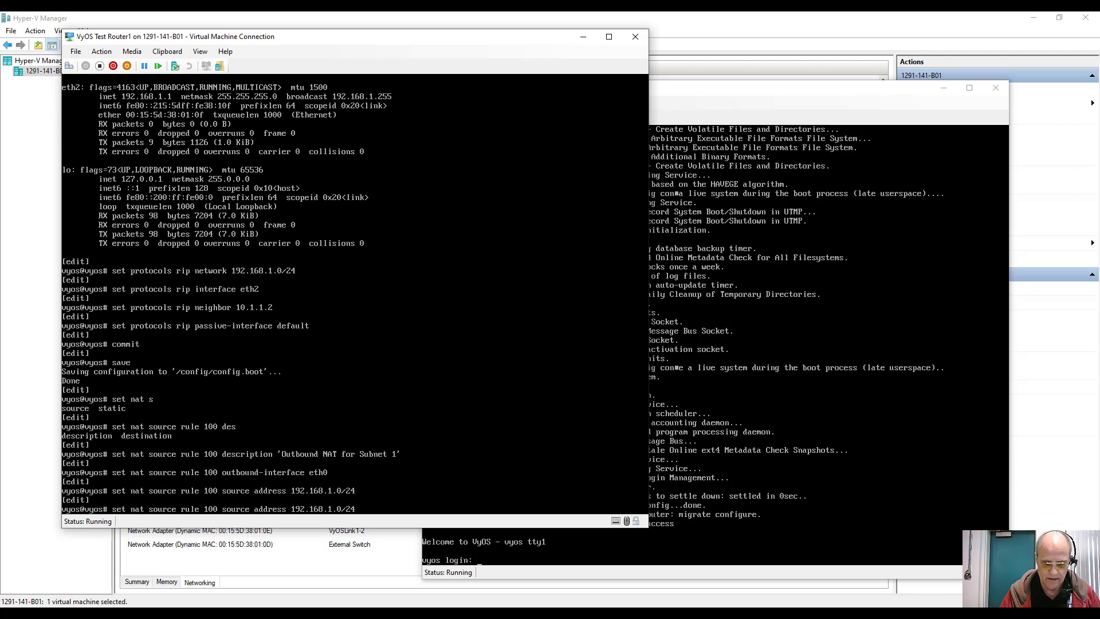
{"action": "key", "text": "BackSpace"}
{"action": "key", "text": "BackSpace"}
{"action": "key", "text": "BackSpace"}
{"action": "key", "text": "BackSpace"}
{"action": "key", "text": "BackSpace"}
{"action": "key", "text": "BackSpace"}
{"action": "key", "text": "BackSpace"}
{"action": "key", "text": "BackSpace"}
{"action": "key", "text": "BackSpace"}
{"action": "key", "text": "BackSpace"}
{"action": "key", "text": "BackSpace"}
{"action": "key", "text": "BackSpace"}
{"action": "key", "text": "BackSpace"}
{"action": "key", "text": "BackSpace"}
{"action": "key", "text": "BackSpace"}
{"action": "key", "text": "BackSpace"}
{"action": "key", "text": "BackSpace"}
{"action": "key", "text": "BackSpace"}
{"action": "key", "text": "BackSpace"}
{"action": "key", "text": "BackSpace"}
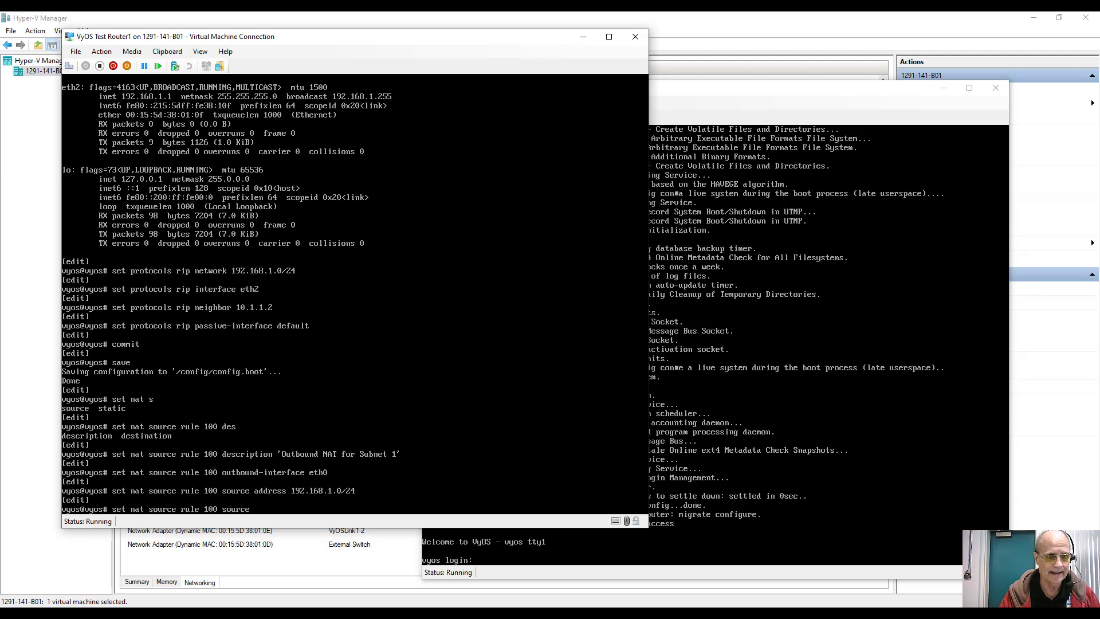
{"action": "key", "text": "BackSpace"}
{"action": "key", "text": "BackSpace"}
{"action": "key", "text": "BackSpace"}
{"action": "key", "text": "BackSpace"}
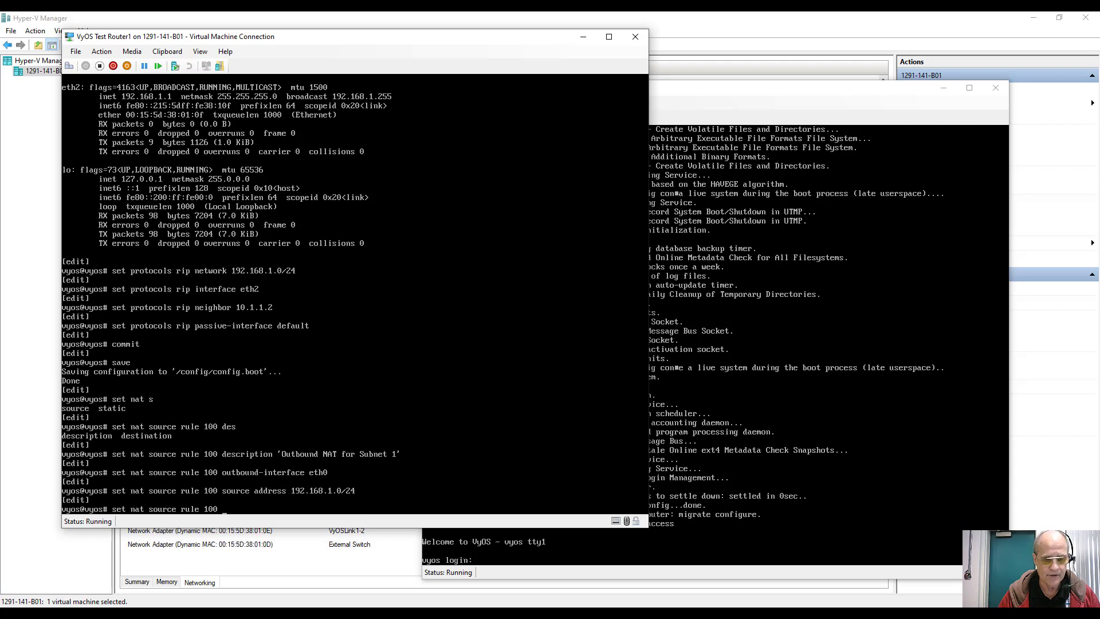
{"action": "type", "text": "trans"}
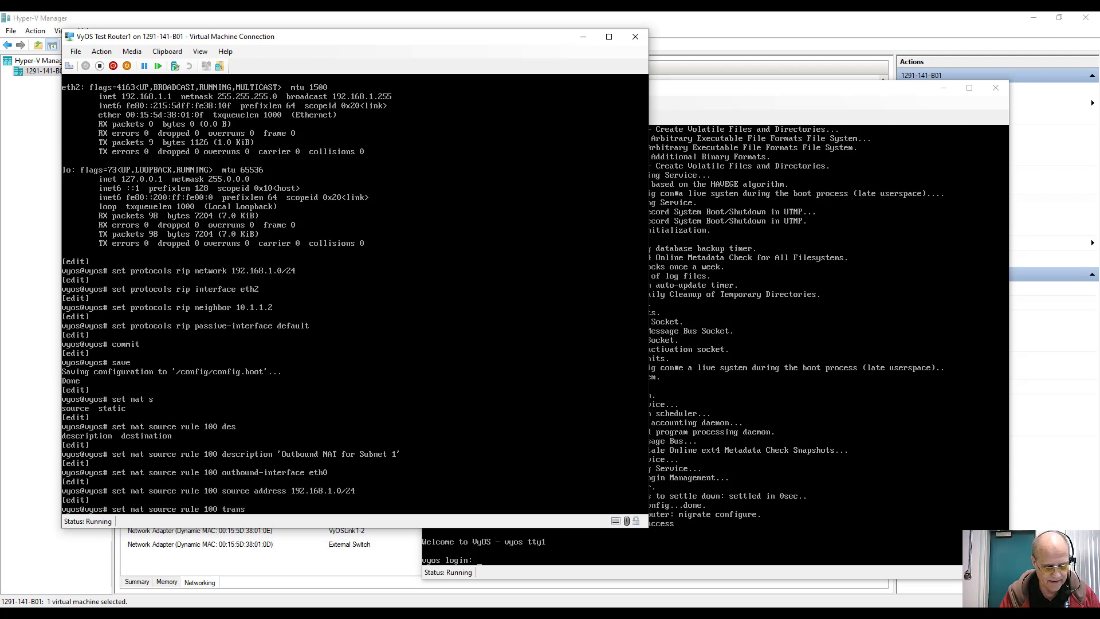
{"action": "key", "text": "Tab"}
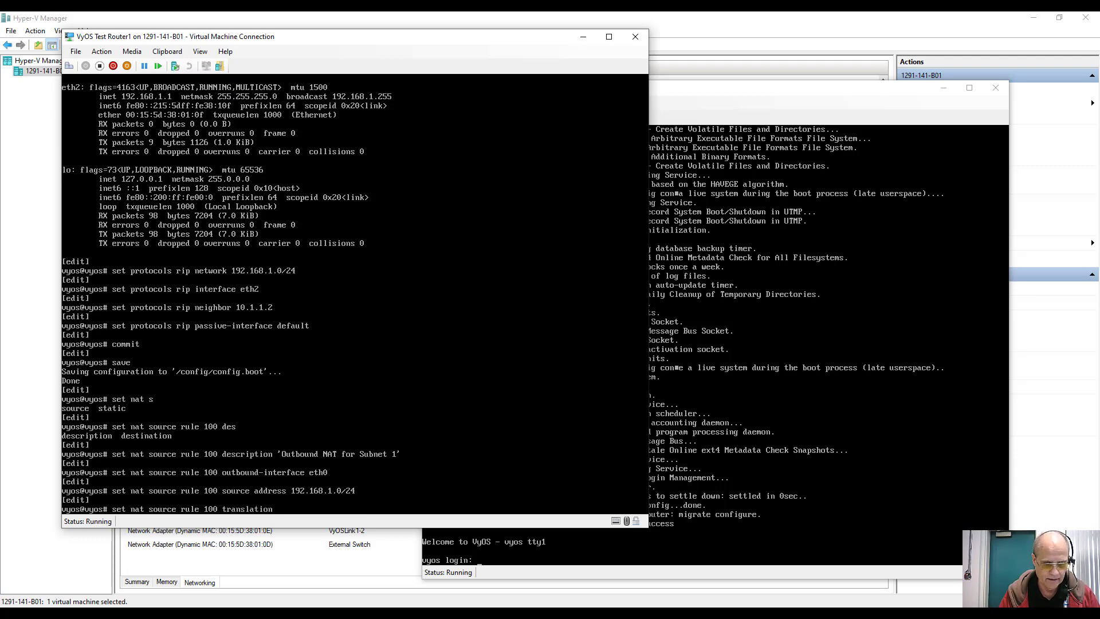
{"action": "type", "text": "a"}
{"action": "key", "text": "Tab"}
{"action": "type", "text": "ma"}
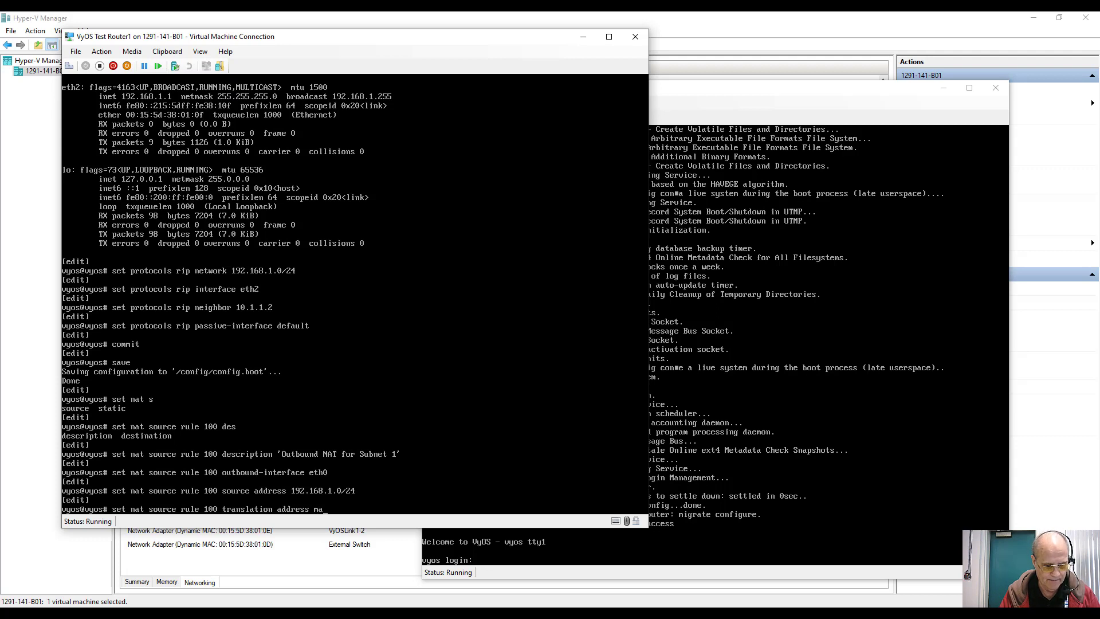
{"action": "type", "text": "s"}
{"action": "key", "text": "Tab"}
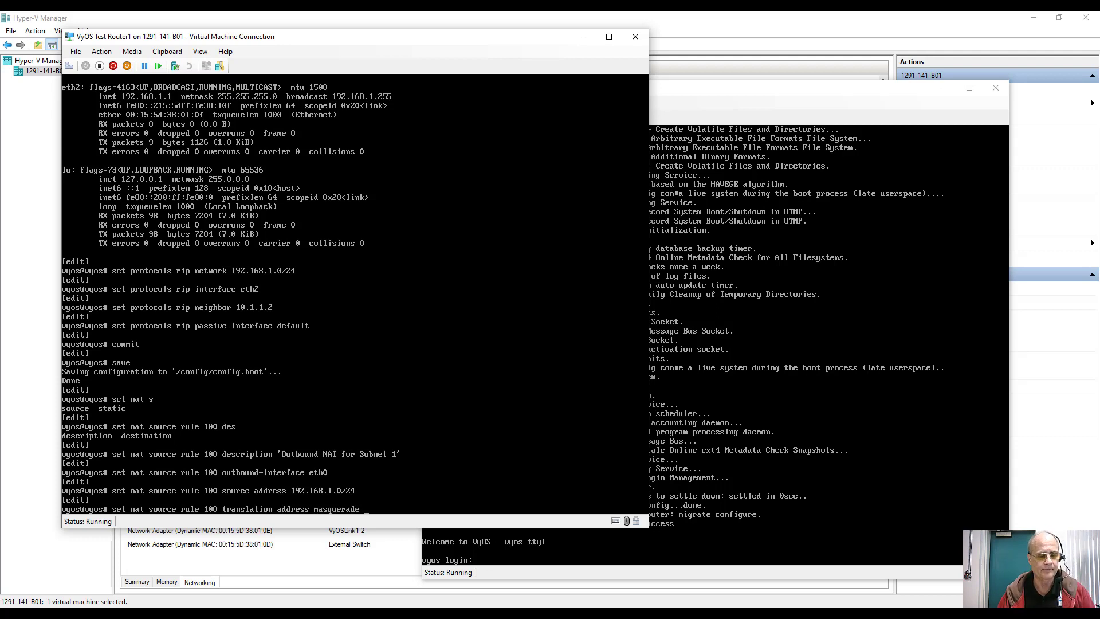
{"action": "key", "text": "Return"}
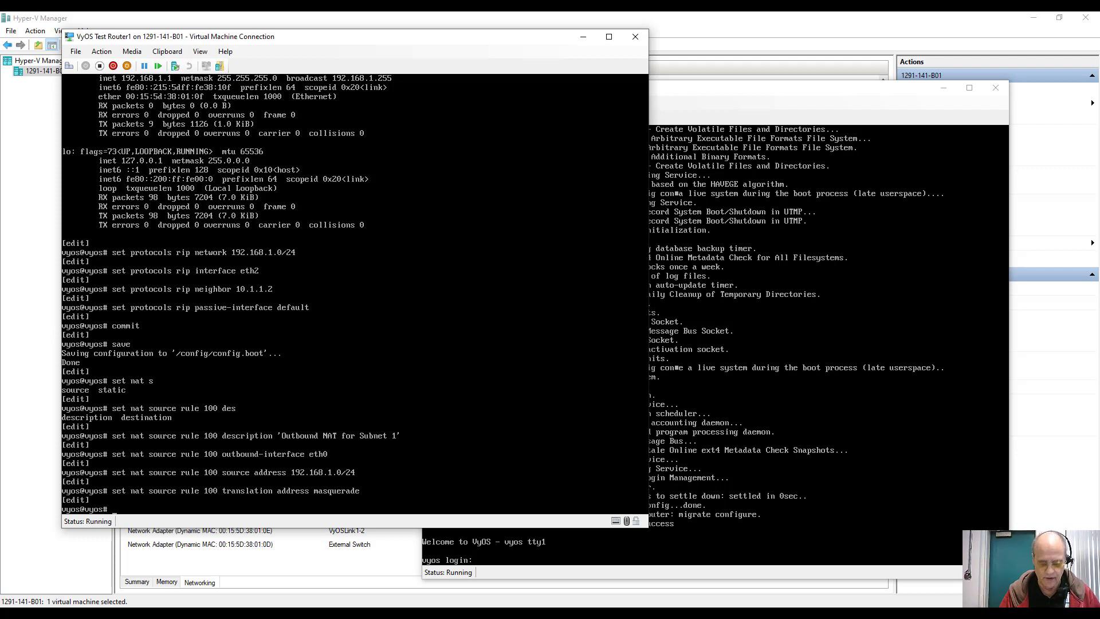
Step: Create NAT source rule 110 with the description 'Outbound NAT for Subnet 2'
{"action": "key", "text": "Up"}
{"action": "key", "text": "Up"}
{"action": "key", "text": "Up"}
{"action": "key", "text": "Up"}
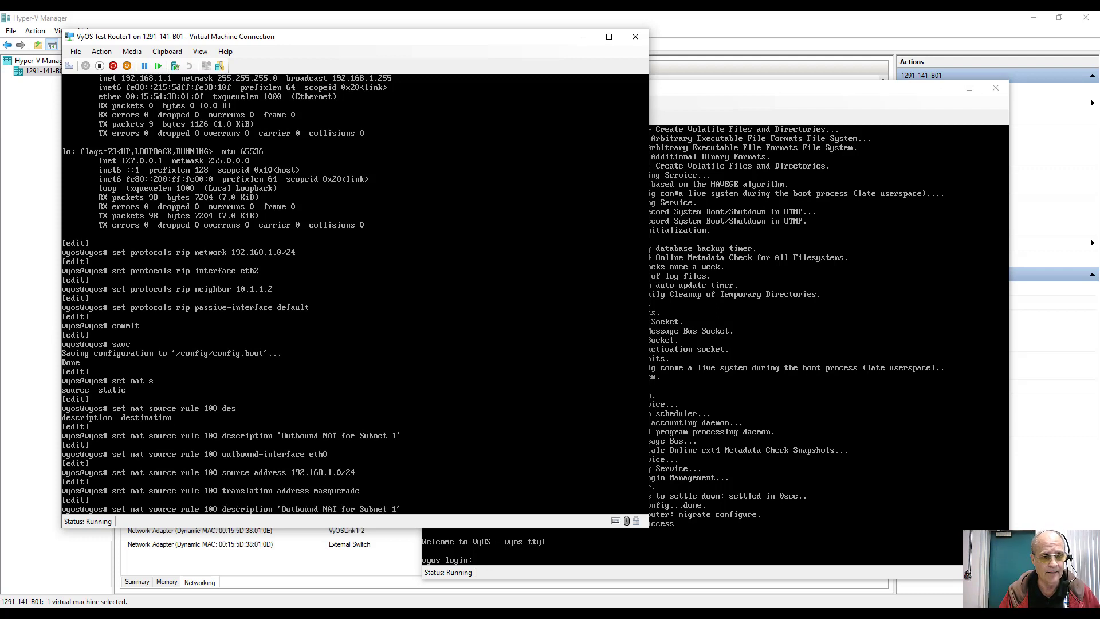
{"action": "type", "text": "2"}
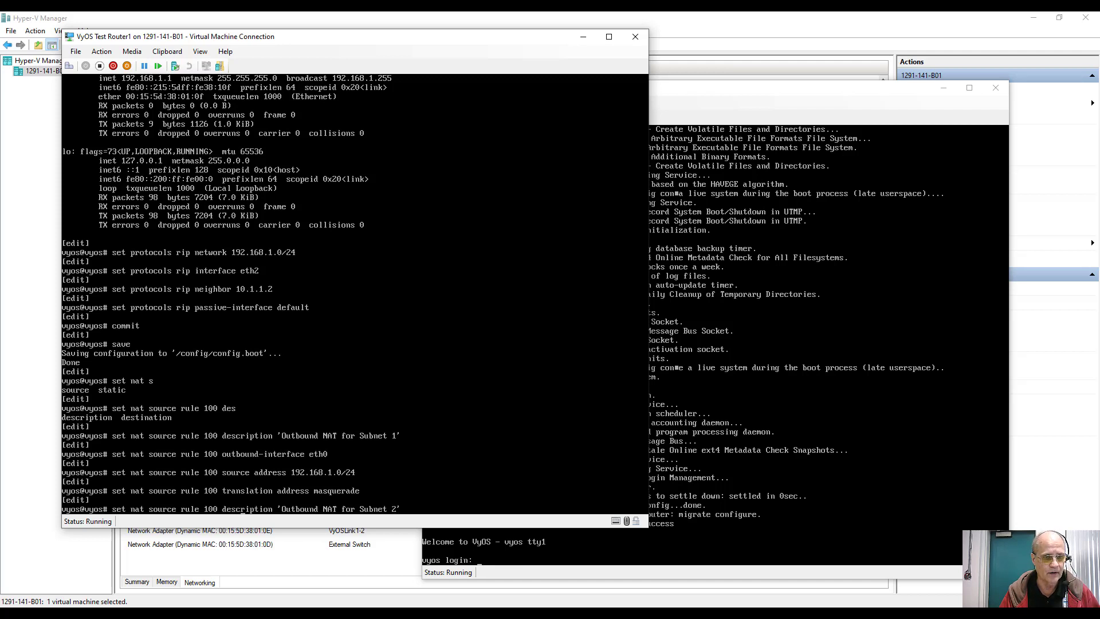
{"action": "key", "text": "BackSpace"}
{"action": "type", "text": "1"}
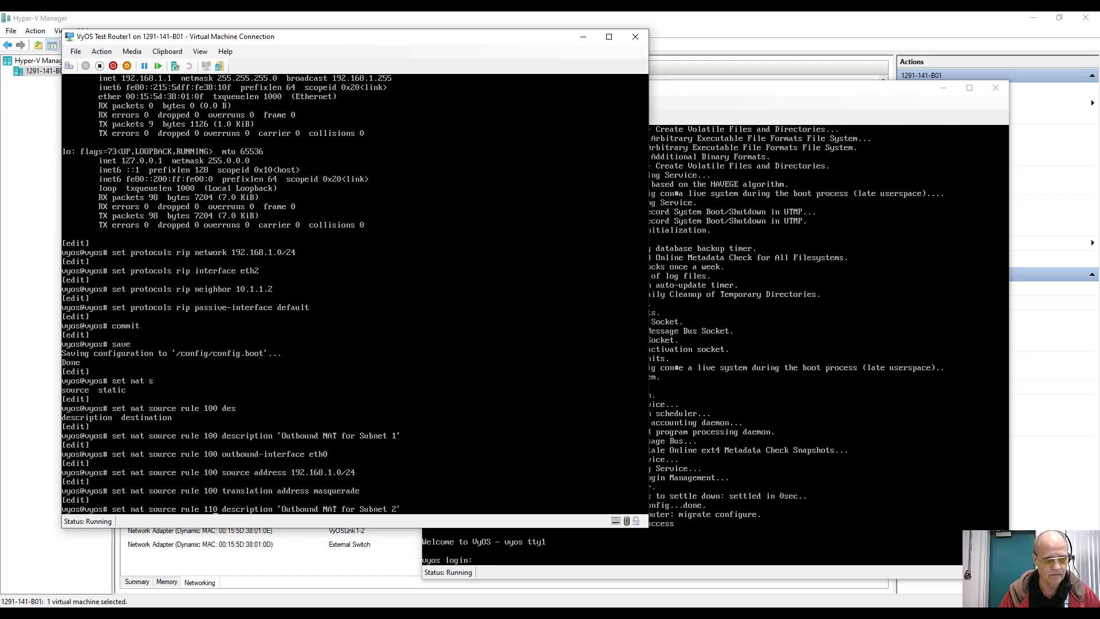
{"action": "key", "text": "Return"}
Step: Set rule 110's source address to 192.168.2.0/24, then recall the outbound-interface eth0 command
{"action": "key", "text": "Up"}
{"action": "key", "text": "Up"}
{"action": "key", "text": "Up"}
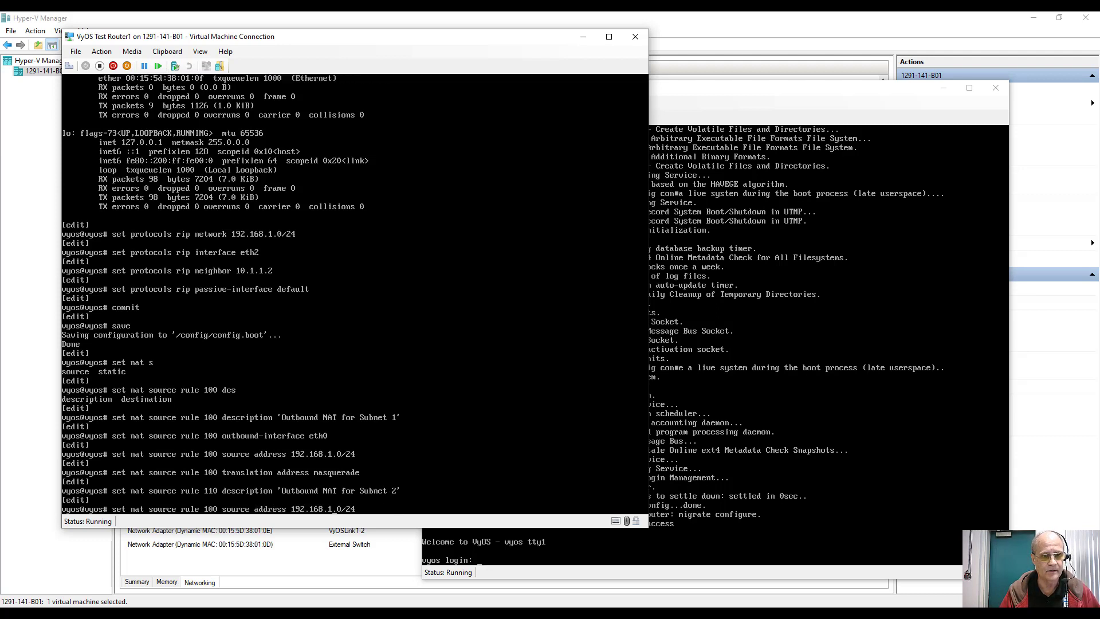
{"action": "key", "text": "BackSpace"}
{"action": "key", "text": "BackSpace"}
{"action": "key", "text": "BackSpace"}
{"action": "key", "text": "BackSpace"}
{"action": "key", "text": "BackSpace"}
{"action": "key", "text": "BackSpace"}
{"action": "type", "text": "2.0/24"}
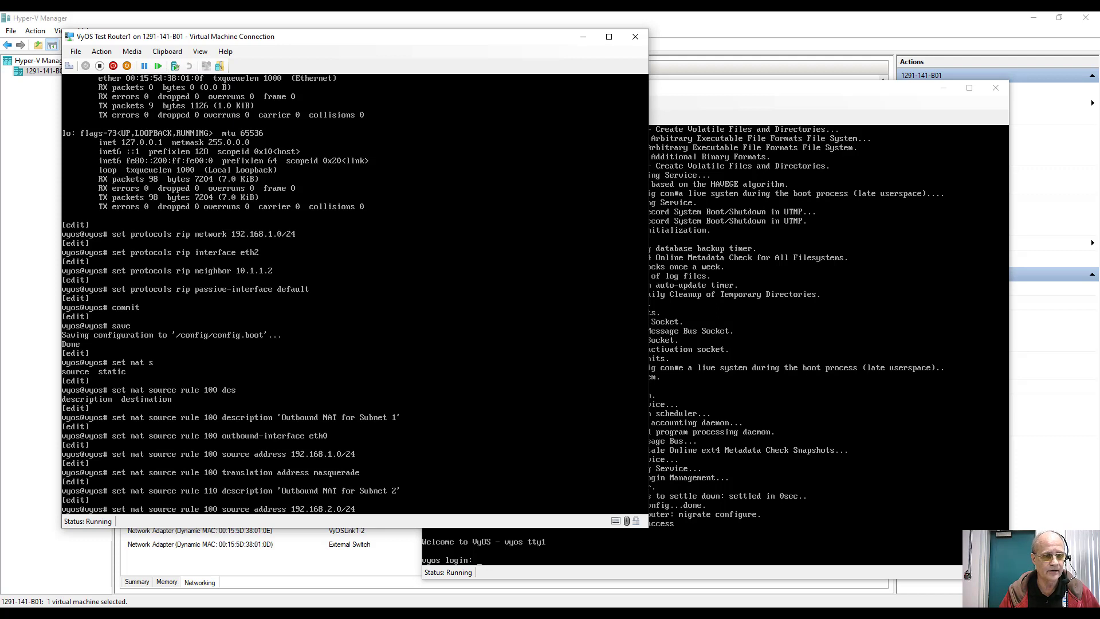
{"action": "key", "text": "Left"}
{"action": "key", "text": "Left"}
{"action": "key", "text": "Left"}
{"action": "key", "text": "Left"}
{"action": "key", "text": "Left"}
{"action": "key", "text": "Left"}
{"action": "key", "text": "Left"}
{"action": "key", "text": "Left"}
{"action": "key", "text": "Left"}
{"action": "key", "text": "Left"}
{"action": "key", "text": "Left"}
{"action": "key", "text": "Left"}
{"action": "key", "text": "Left"}
{"action": "key", "text": "Left"}
{"action": "key", "text": "Left"}
{"action": "key", "text": "Left"}
{"action": "key", "text": "Left"}
{"action": "key", "text": "Left"}
{"action": "key", "text": "Left"}
{"action": "key", "text": "Left"}
{"action": "key", "text": "BackSpace"}
{"action": "type", "text": "1"}
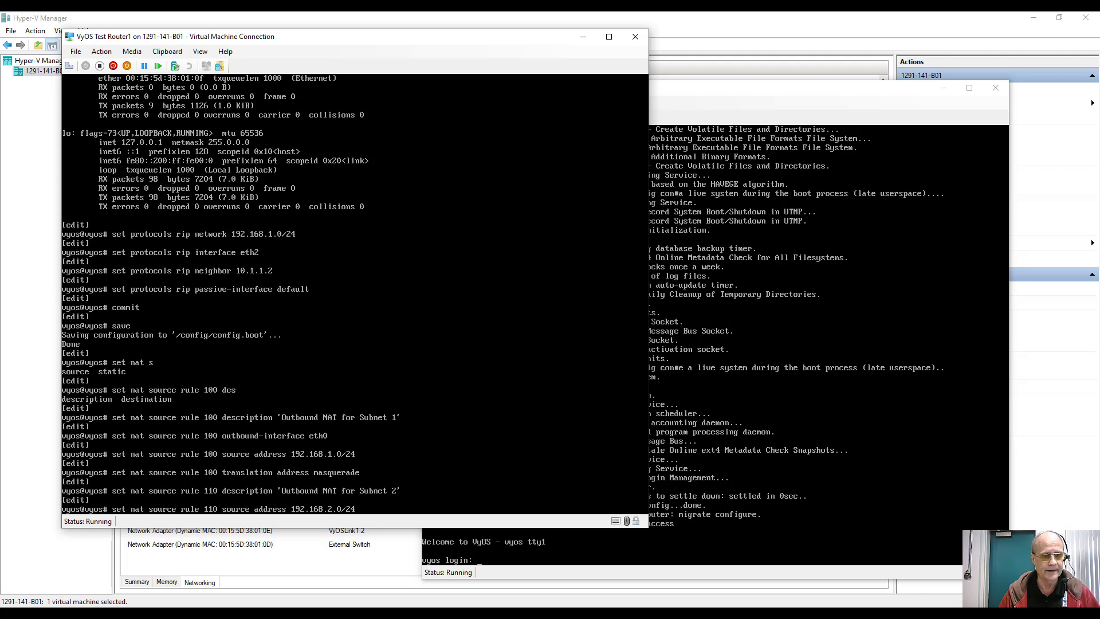
{"action": "key", "text": "Return"}
{"action": "key", "text": "Up"}
{"action": "key", "text": "Up"}
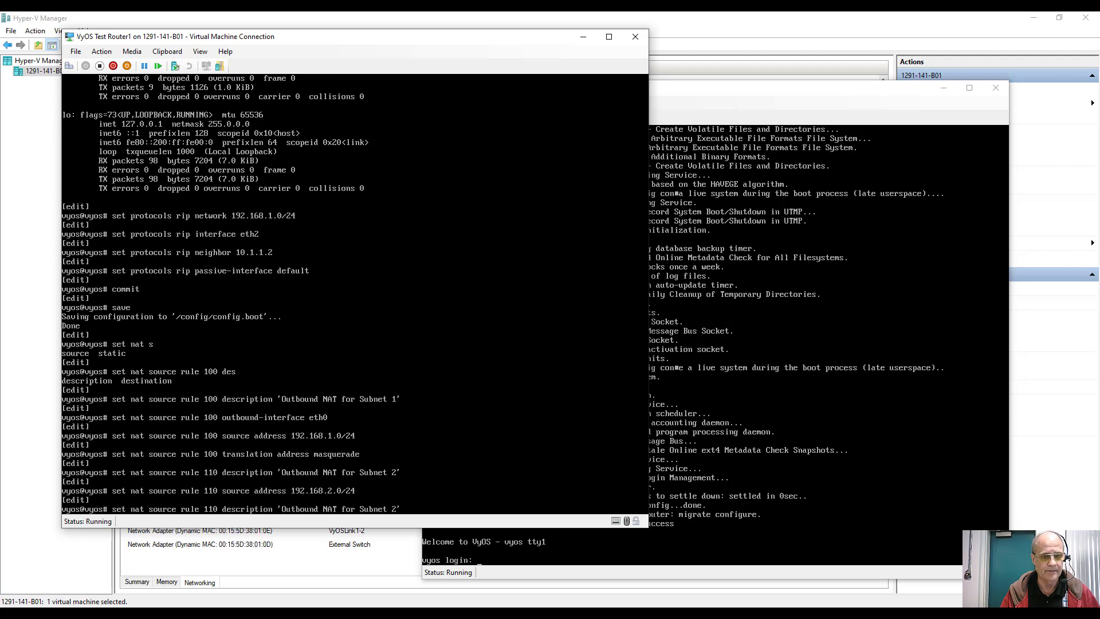
{"action": "key", "text": "Up"}
{"action": "key", "text": "Up"}
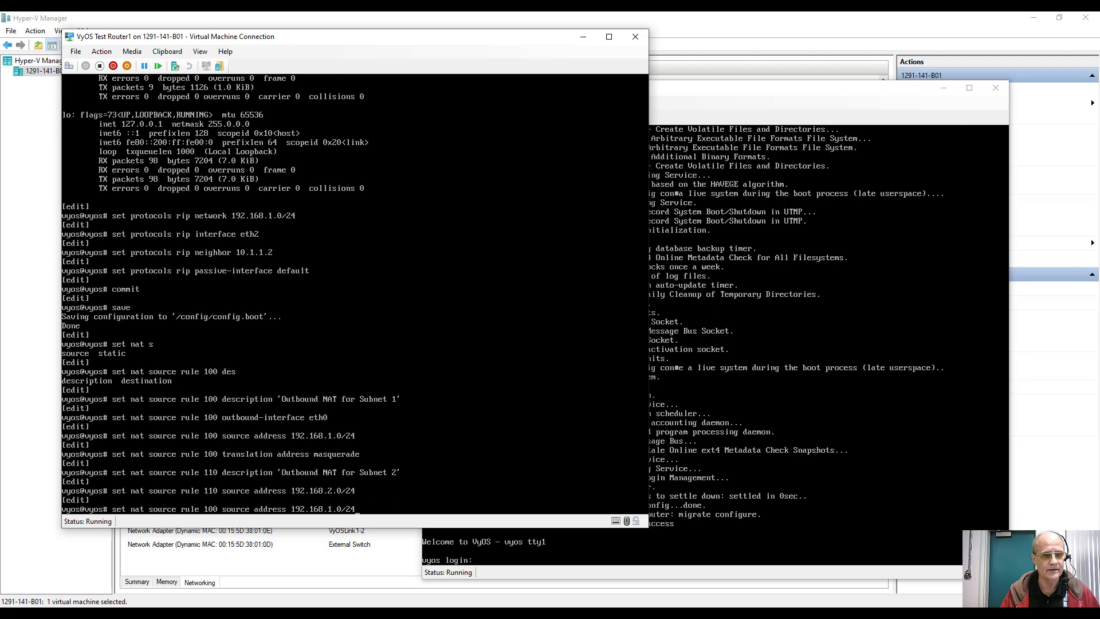
{"action": "key", "text": "Up"}
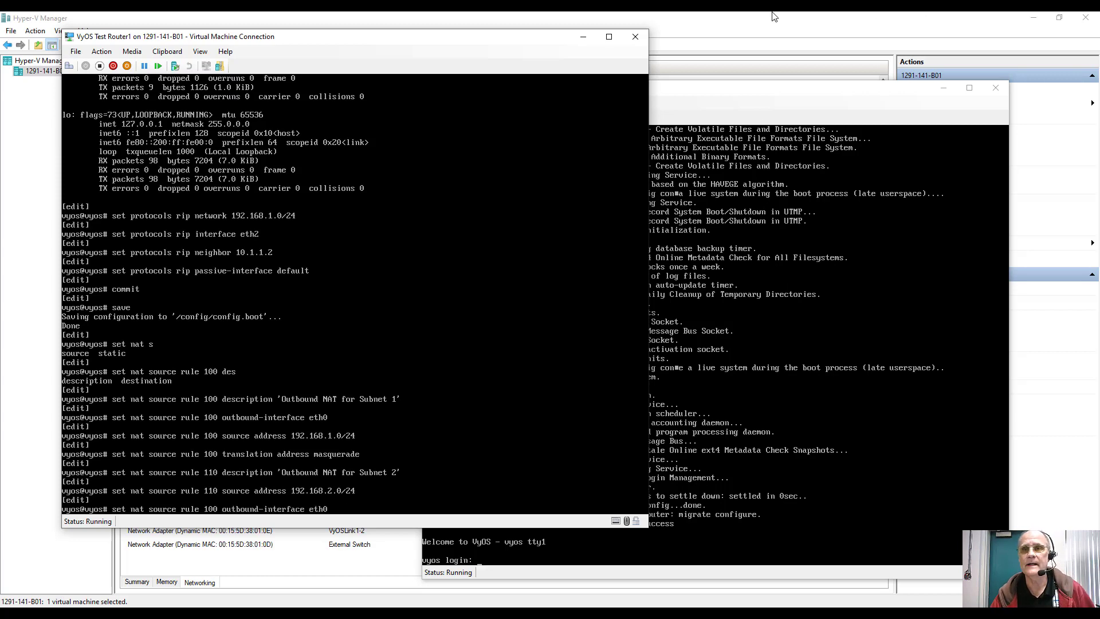
Step: Select VyOS Test Router2 and connect to its console
{"action": "left_click", "coordinate": [732, 21]}
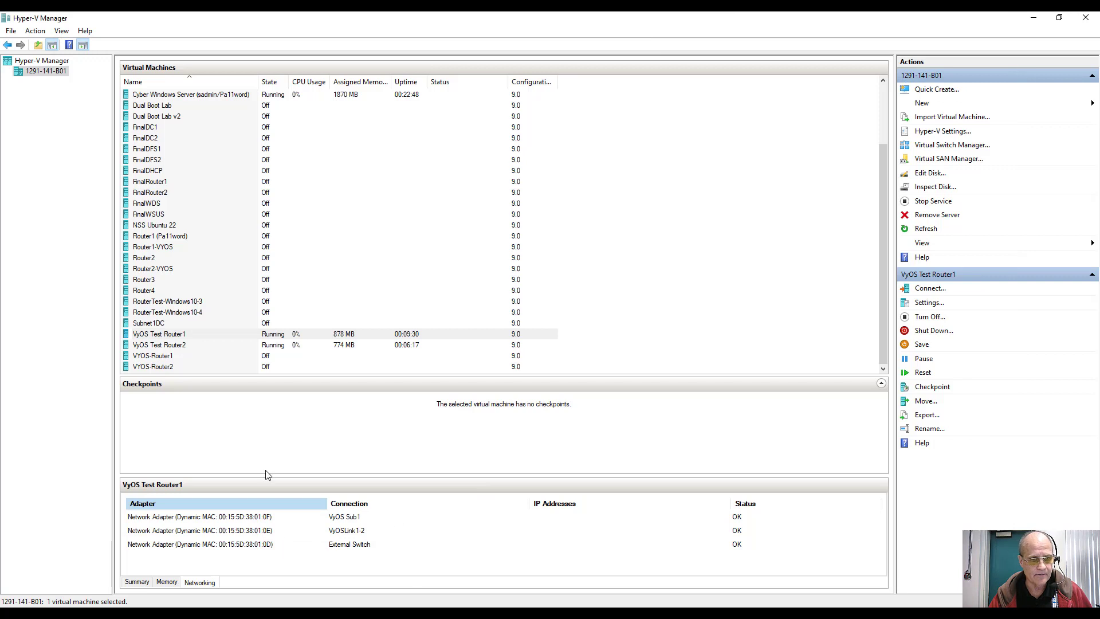
{"action": "left_click", "coordinate": [245, 349]}
{"action": "left_click", "coordinate": [243, 345]}
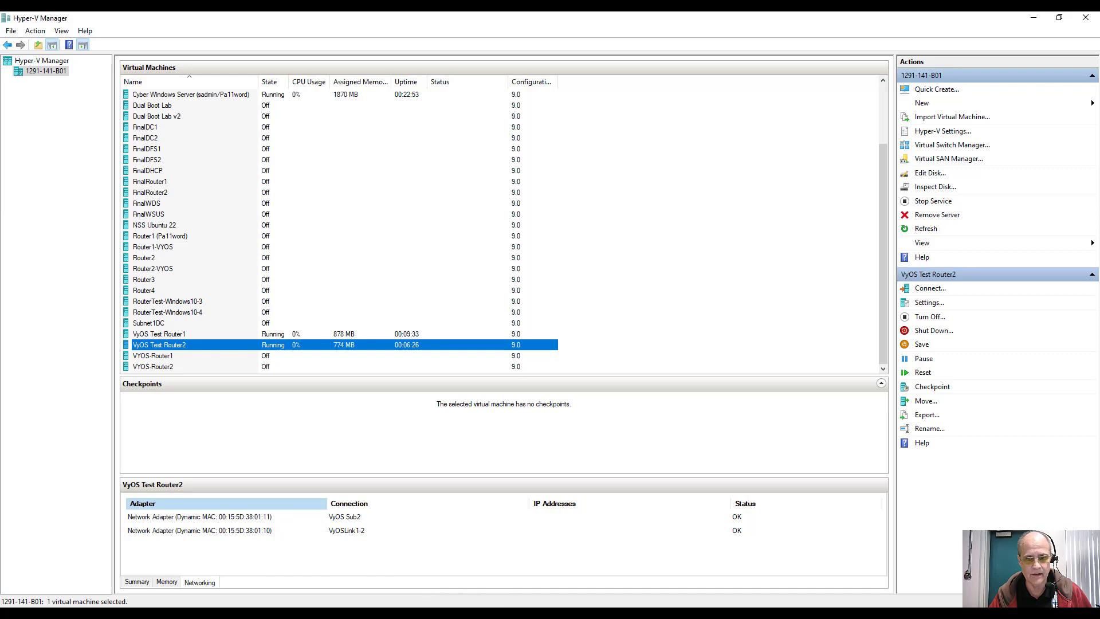
{"action": "left_click", "coordinate": [636, 579]}
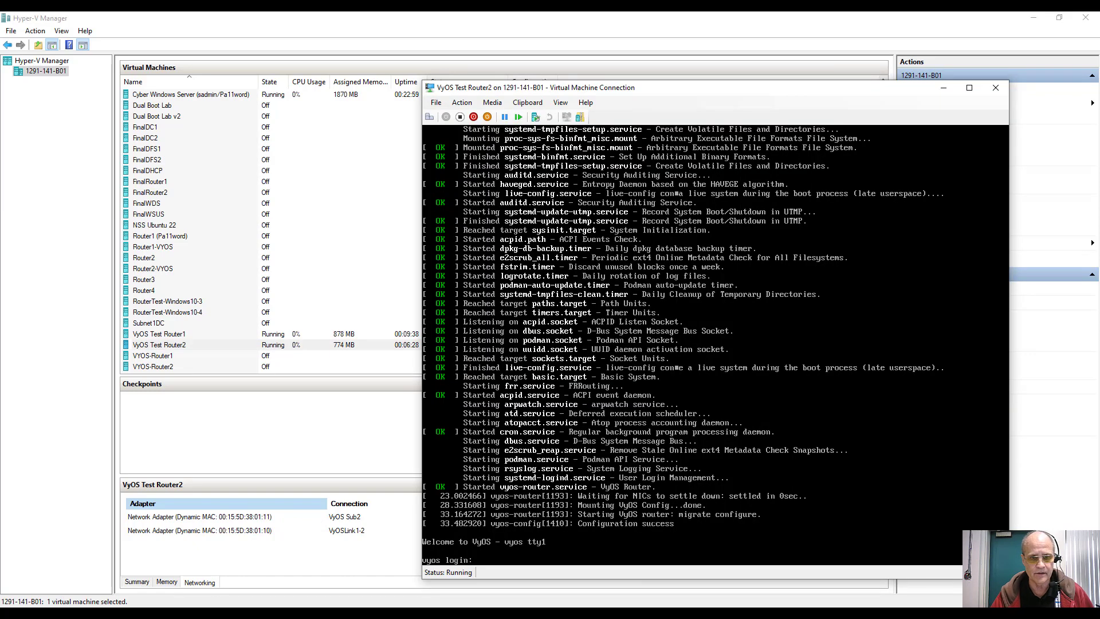
Step: Log in to Router2 as the vyos user and list its interfaces with ifconfig
{"action": "type", "text": "vyos"}
{"action": "key", "text": "Return"}
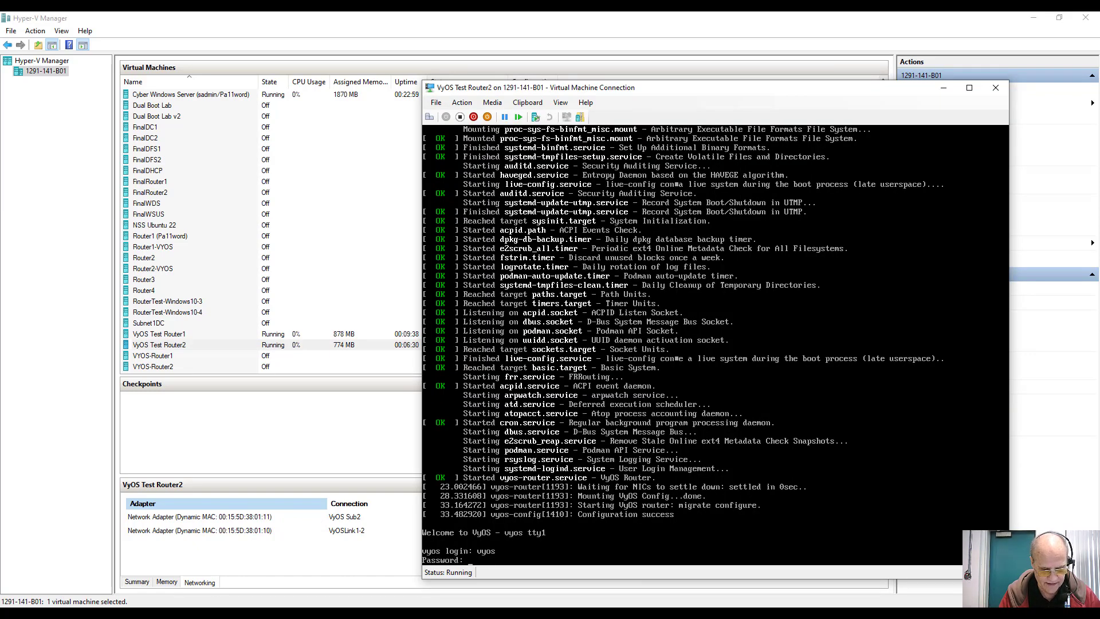
{"action": "key", "text": "Return"}
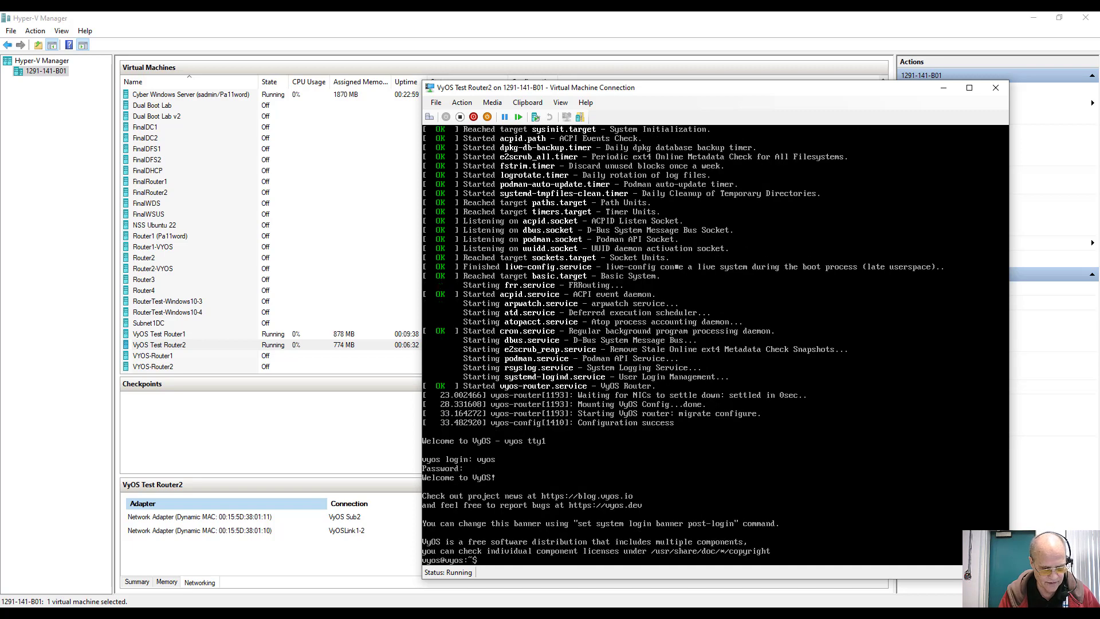
{"action": "type", "text": "ifco"}
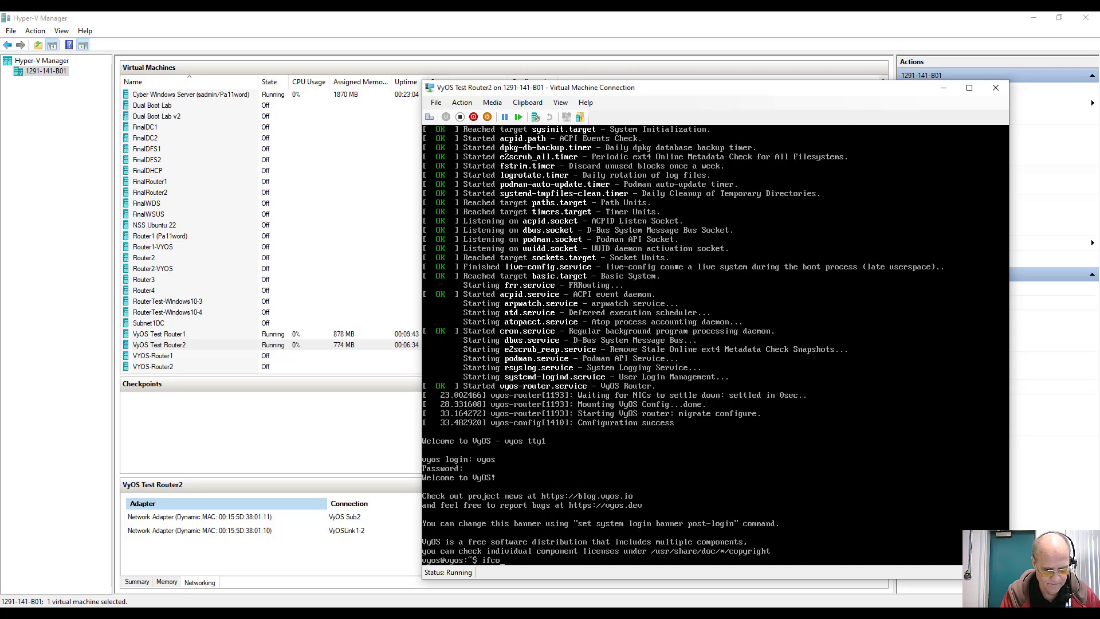
{"action": "type", "text": "nfig"}
{"action": "key", "text": "Return"}
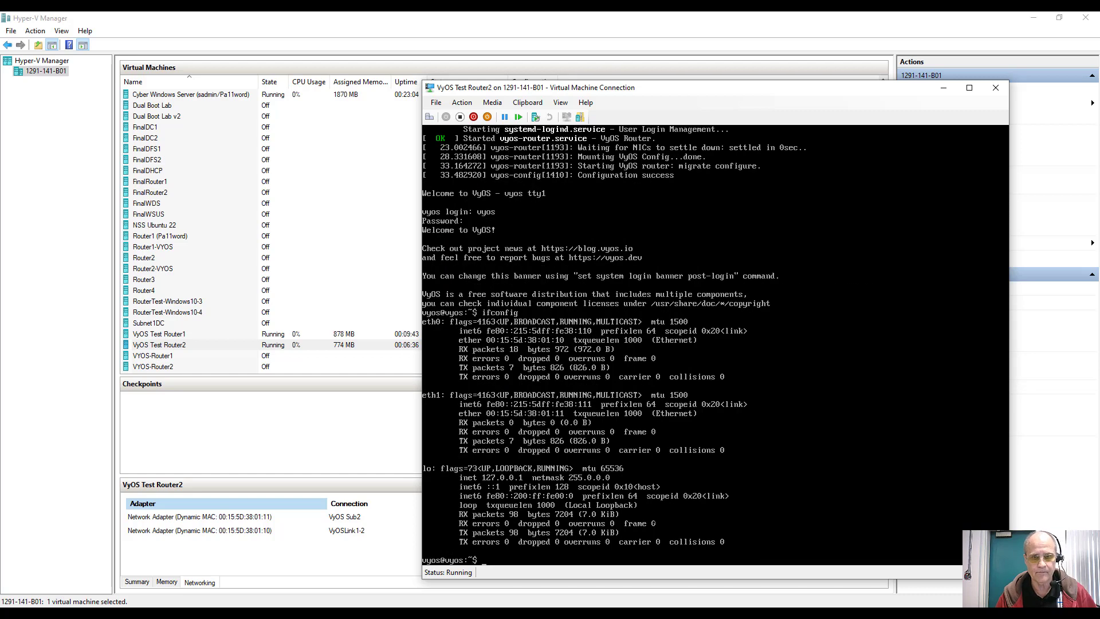
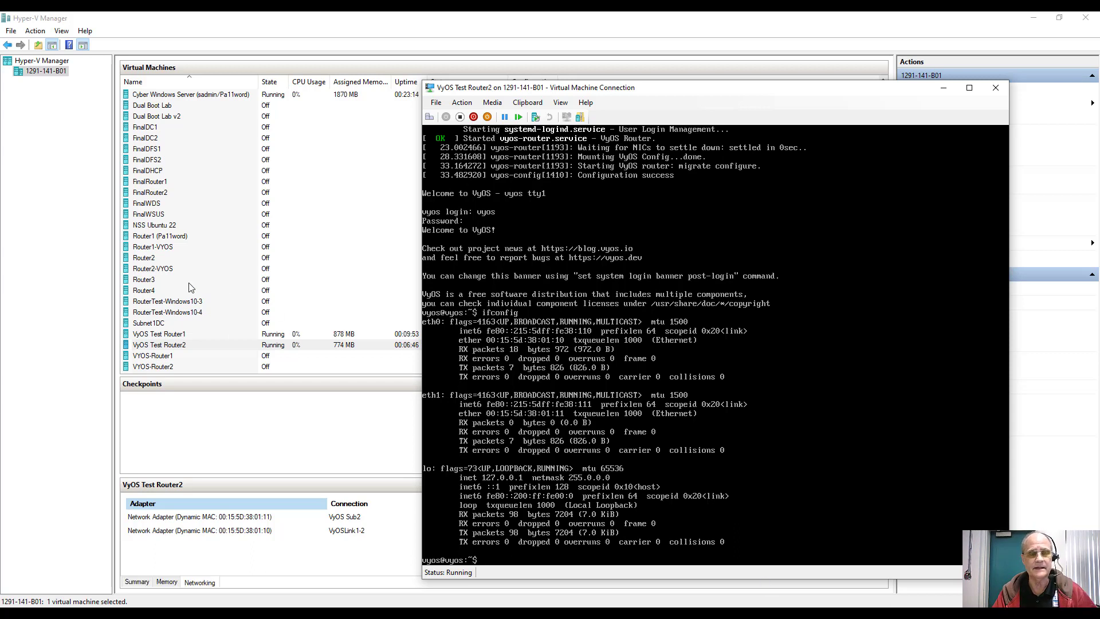
Step: On Router1, set NAT source rule 110's outbound interface to eth1 and translation to masquerade
{"action": "mouse_move", "coordinate": [576, 613]}
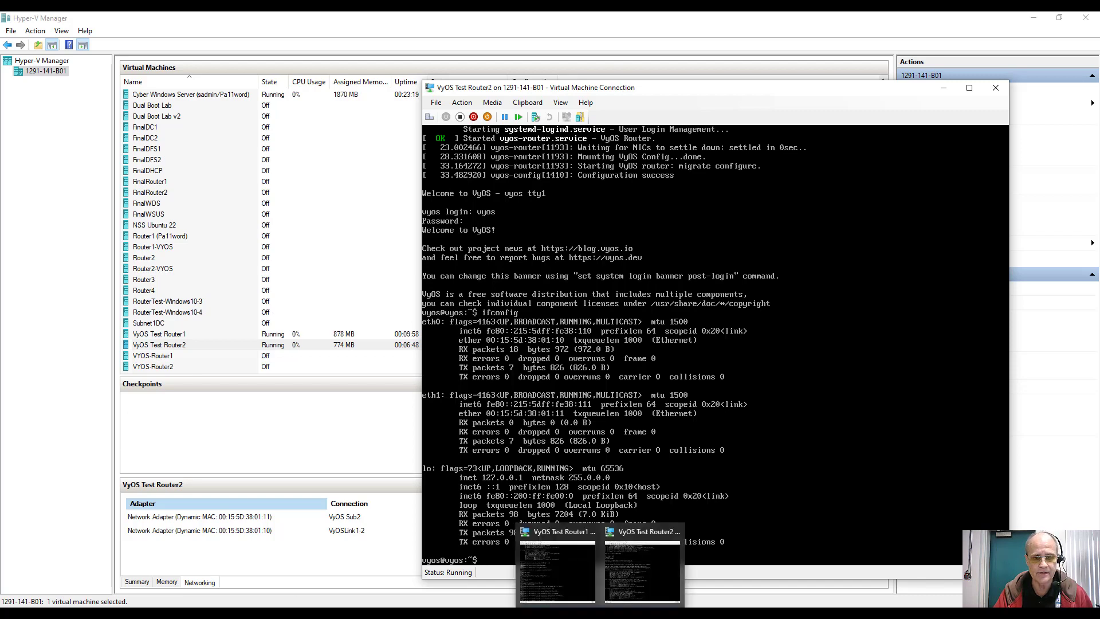
{"action": "left_click", "coordinate": [550, 576]}
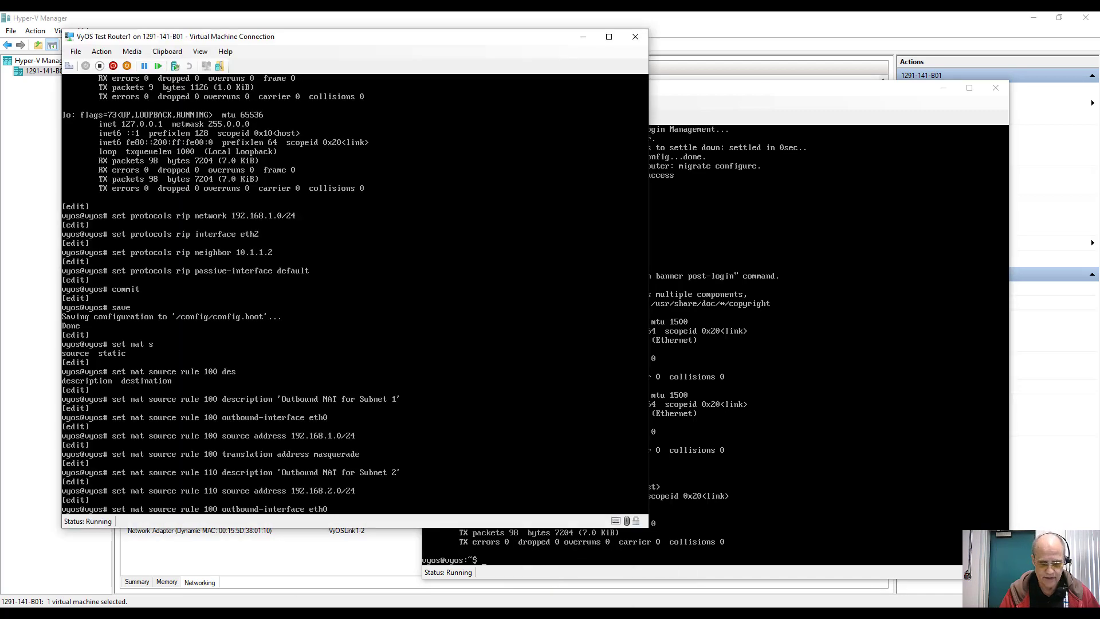
{"action": "key", "text": "BackSpace"}
{"action": "type", "text": "1"}
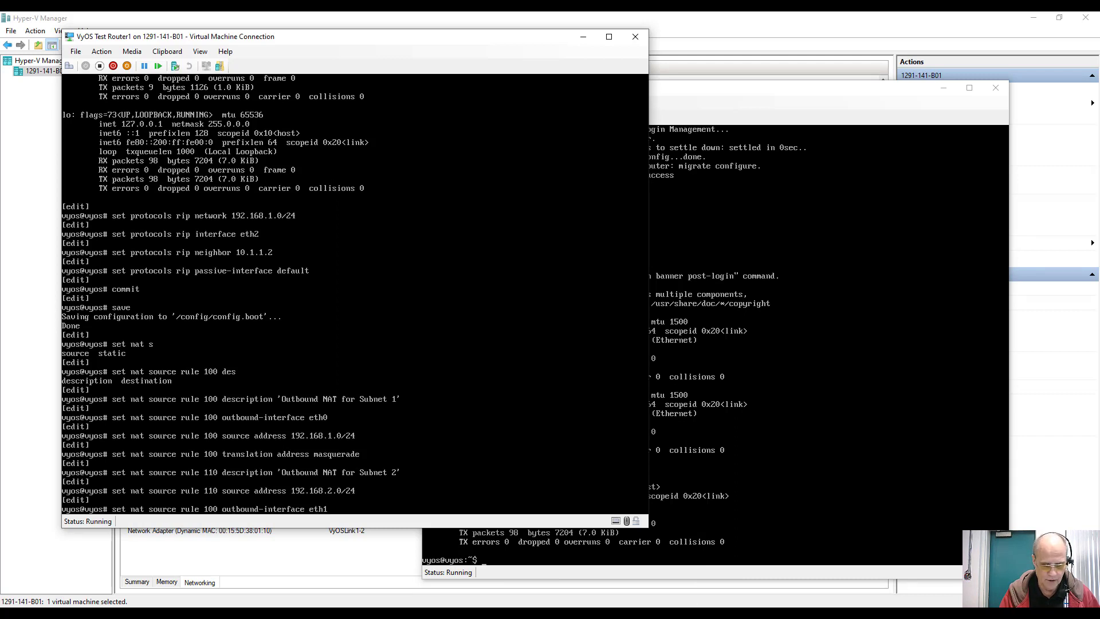
{"action": "key", "text": "BackSpace"}
{"action": "type", "text": "1"}
{"action": "key", "text": "Return"}
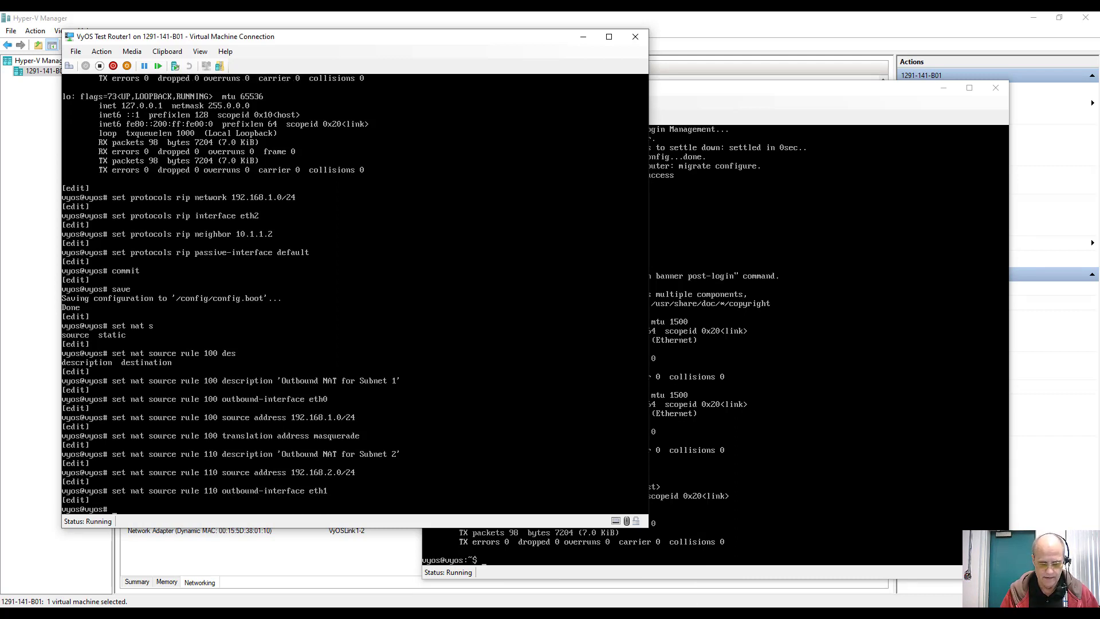
{"action": "key", "text": "Up"}
{"action": "key", "text": "Up"}
{"action": "key", "text": "Up"}
{"action": "key", "text": "Up"}
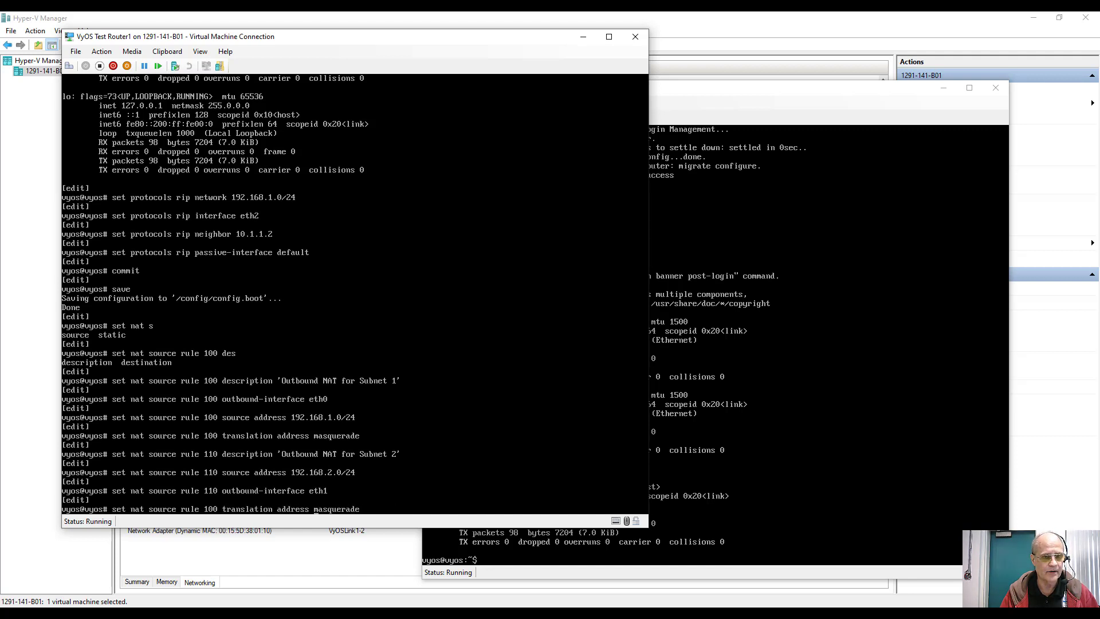
{"action": "key", "text": "BackSpace"}
{"action": "type", "text": "1"}
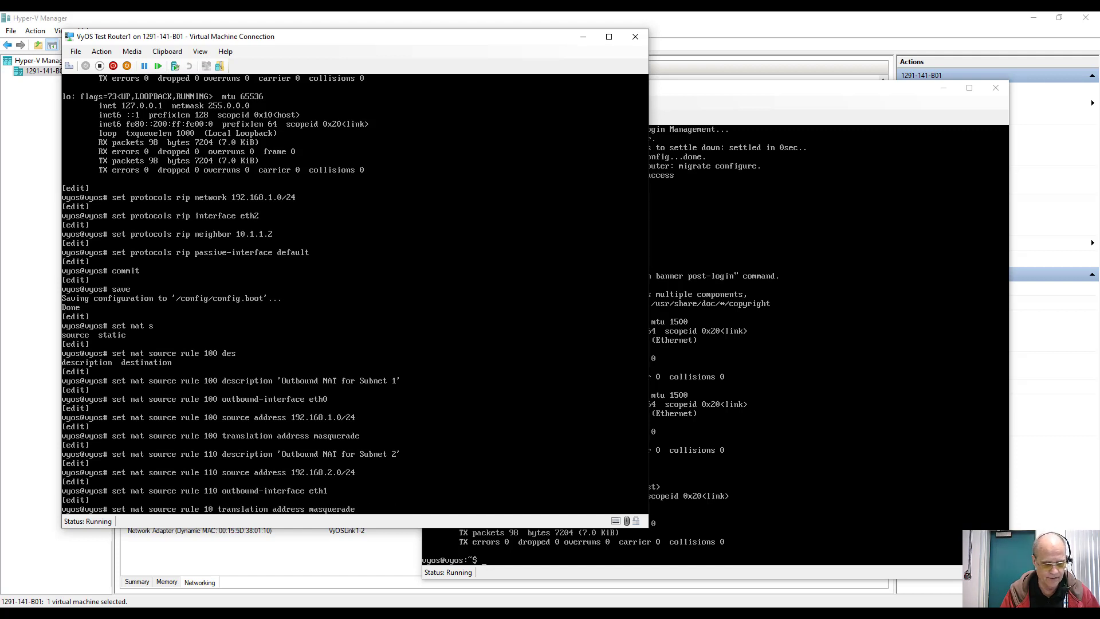
{"action": "key", "text": "Return"}
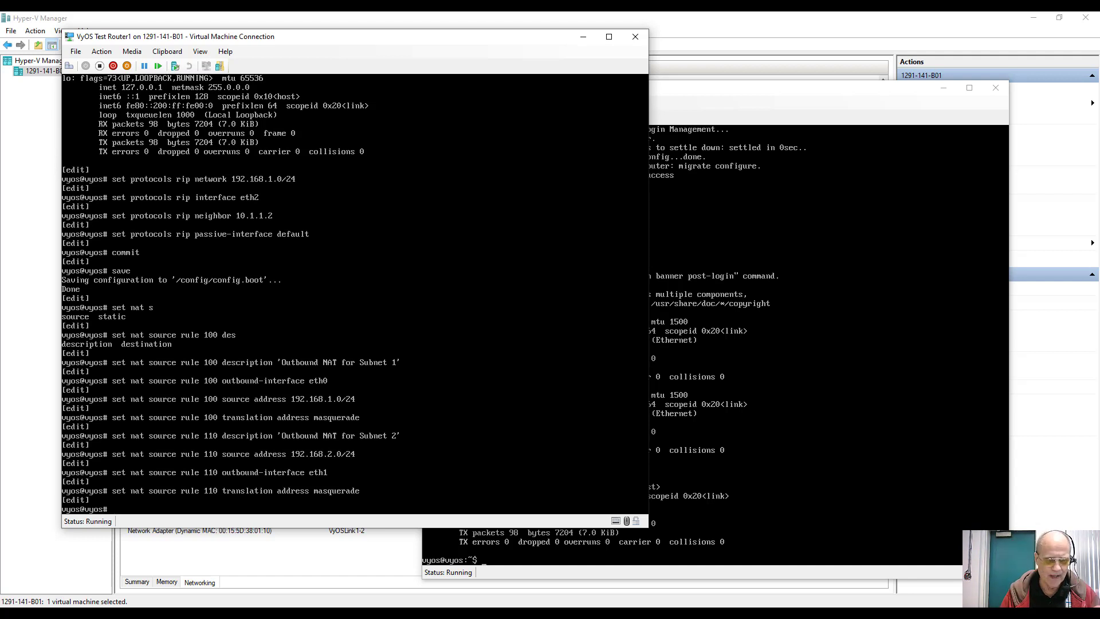
Step: Give NAT source rule 120 the description 'Outbound for WANLink'
{"action": "key", "text": "Up"}
{"action": "key", "text": "Up"}
{"action": "key", "text": "Up"}
{"action": "key", "text": "Up"}
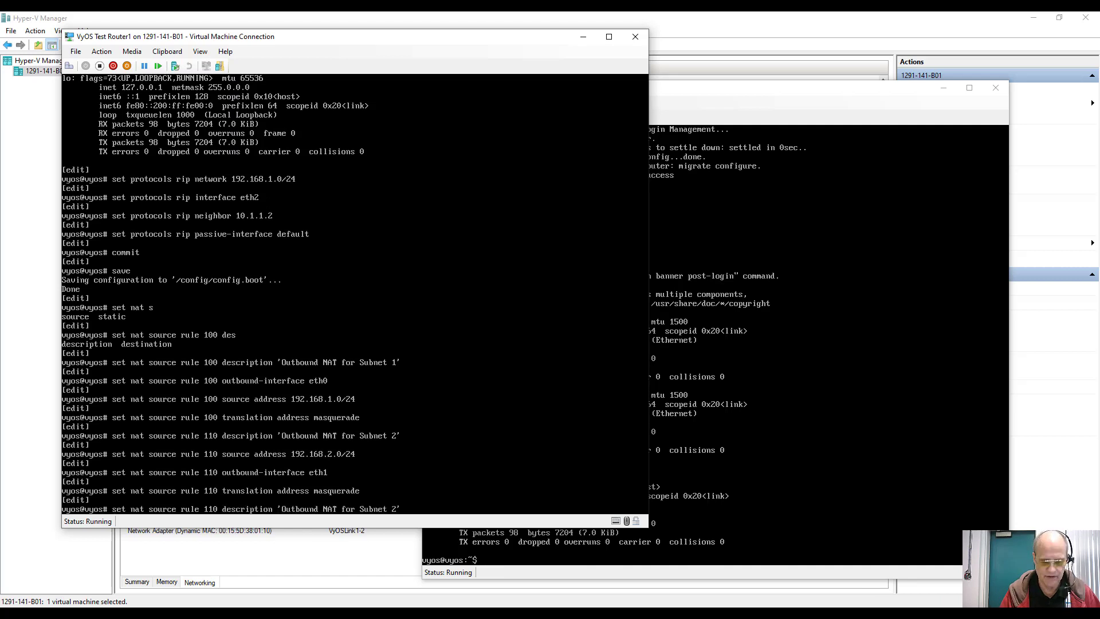
{"action": "key", "text": "Left"}
{"action": "key", "text": "BackSpace"}
{"action": "key", "text": "BackSpace"}
{"action": "key", "text": "BackSpace"}
{"action": "key", "text": "BackSpace"}
{"action": "key", "text": "BackSpace"}
{"action": "key", "text": "BackSpace"}
{"action": "key", "text": "BackSpace"}
{"action": "key", "text": "BackSpace"}
{"action": "key", "text": "BackSpace"}
{"action": "key", "text": "BackSpace"}
{"action": "key", "text": "BackSpace"}
{"action": "key", "text": "BackSpace"}
{"action": "key", "text": "BackSpace"}
{"action": "key", "text": "BackSpace"}
{"action": "key", "text": "BackSpace"}
{"action": "key", "text": "BackSpace"}
{"action": "key", "text": "BackSpace"}
{"action": "key", "text": "BackSpace"}
{"action": "key", "text": "BackSpace"}
{"action": "key", "text": "BackSpace"}
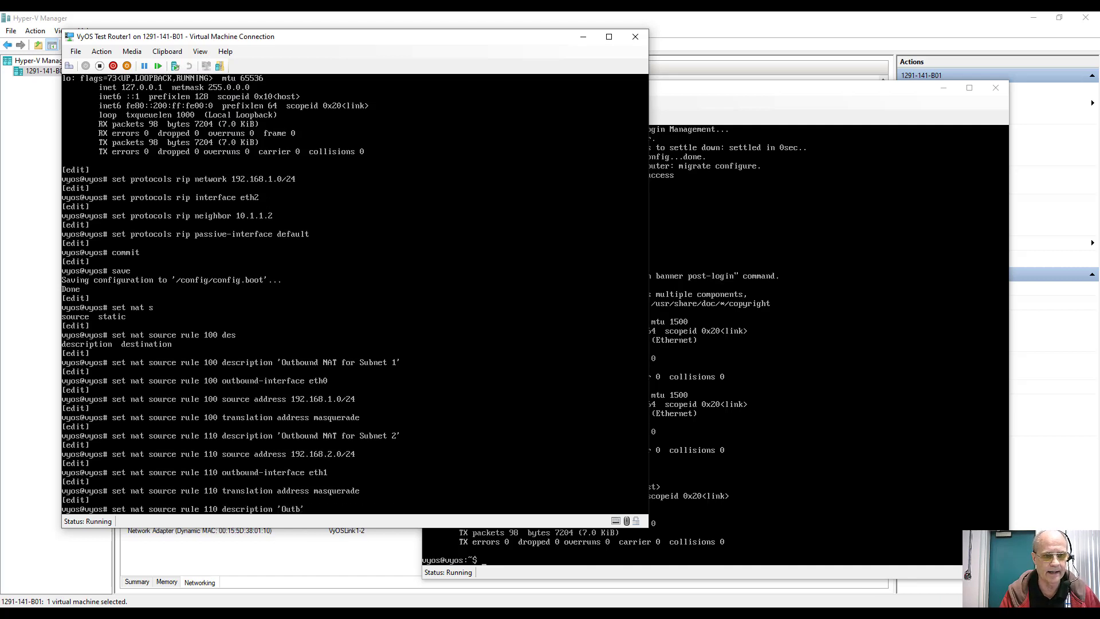
{"action": "key", "text": "BackSpace"}
{"action": "key", "text": "BackSpace"}
{"action": "key", "text": "BackSpace"}
{"action": "type", "text": "utboun"}
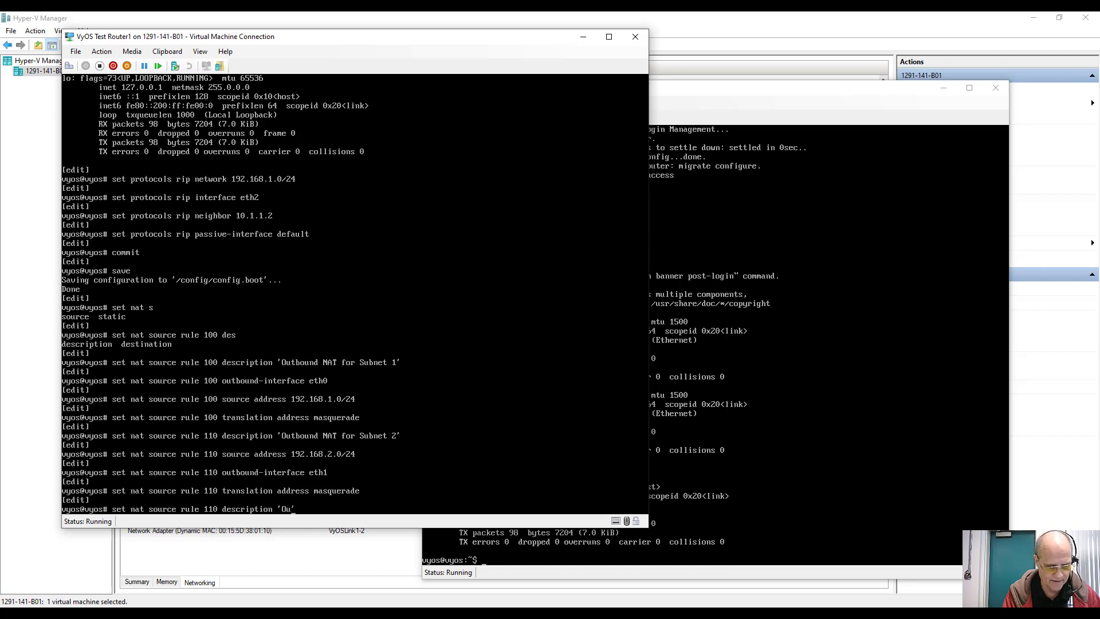
{"action": "type", "text": "d for"}
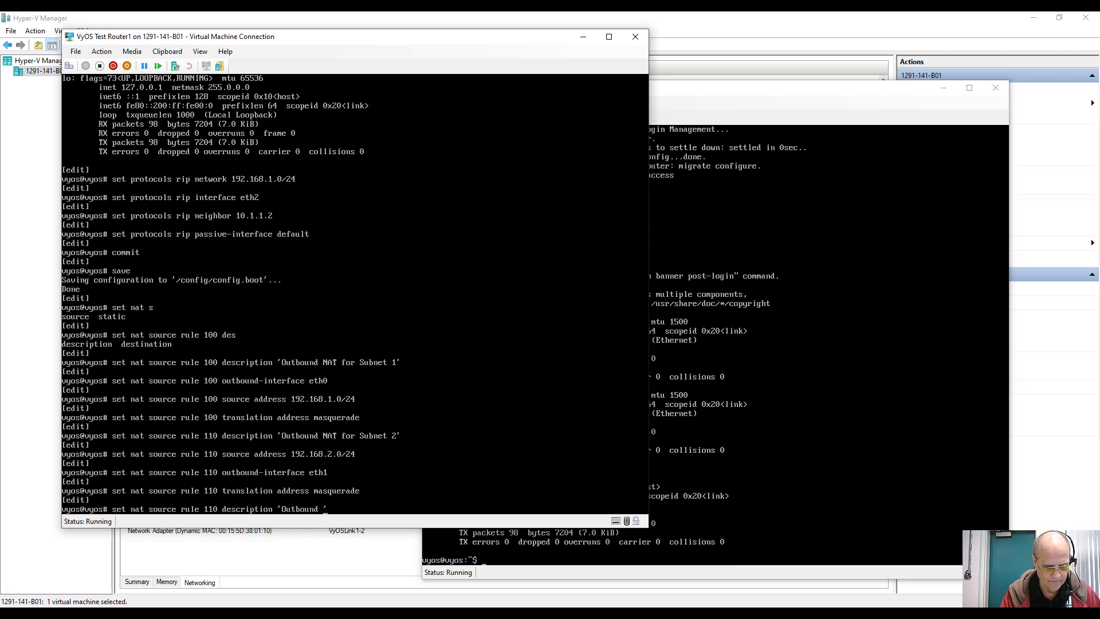
{"action": "type", "text": " WAN"}
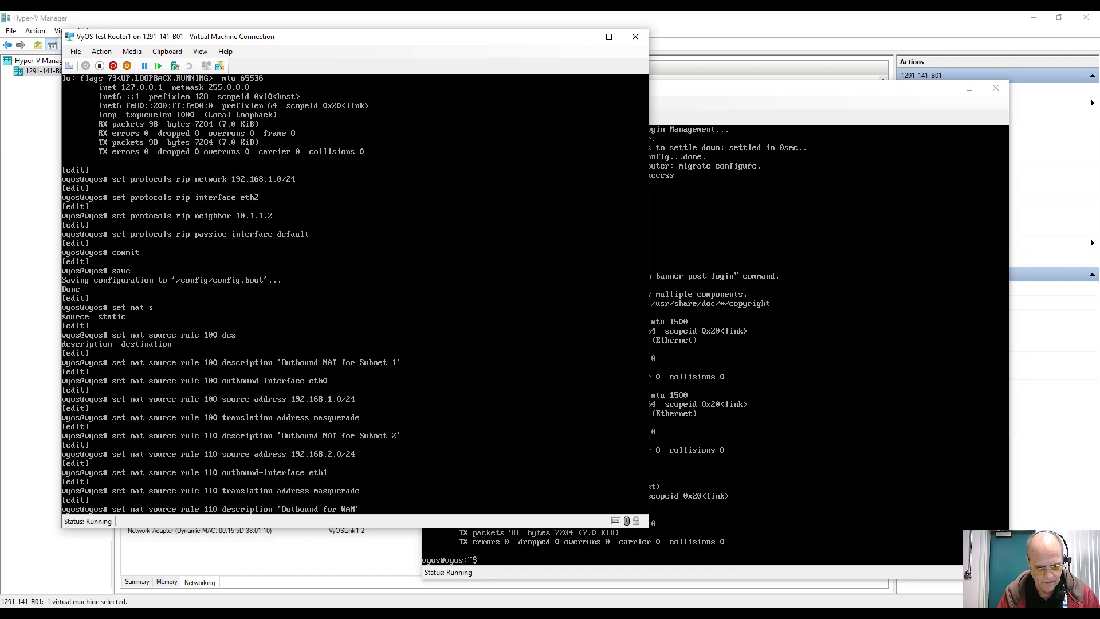
{"action": "type", "text": "Link"}
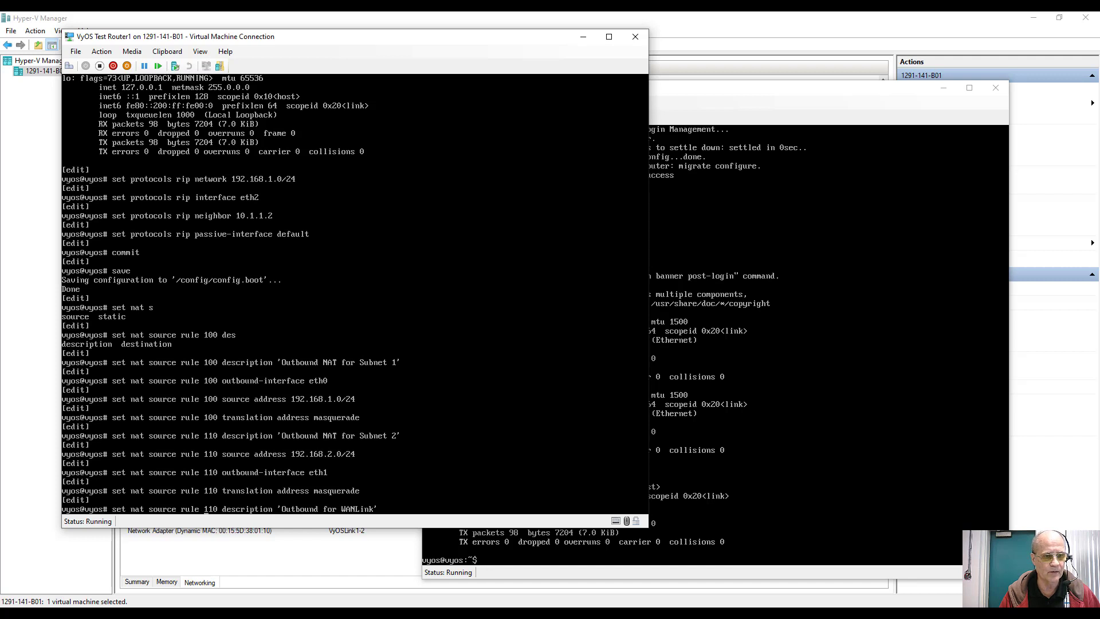
{"action": "key", "text": "Delete"}
{"action": "type", "text": "2"}
{"action": "key", "text": "Return"}
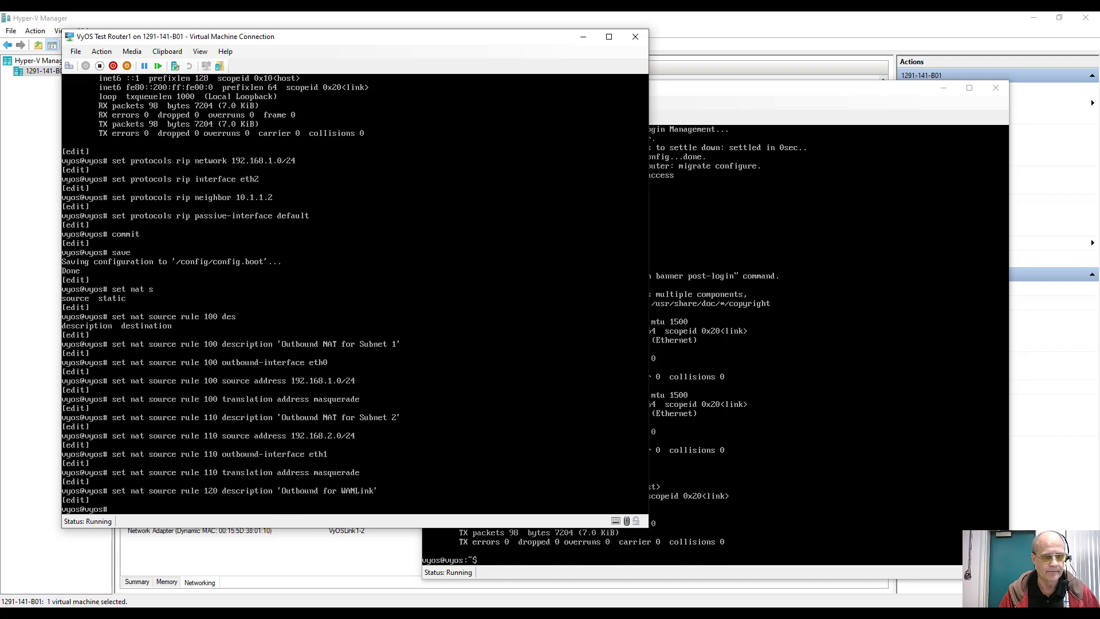
Step: Set rule 120's translation to masquerade and its outbound interface to eth0
{"action": "key", "text": "Up"}
{"action": "key", "text": "Up"}
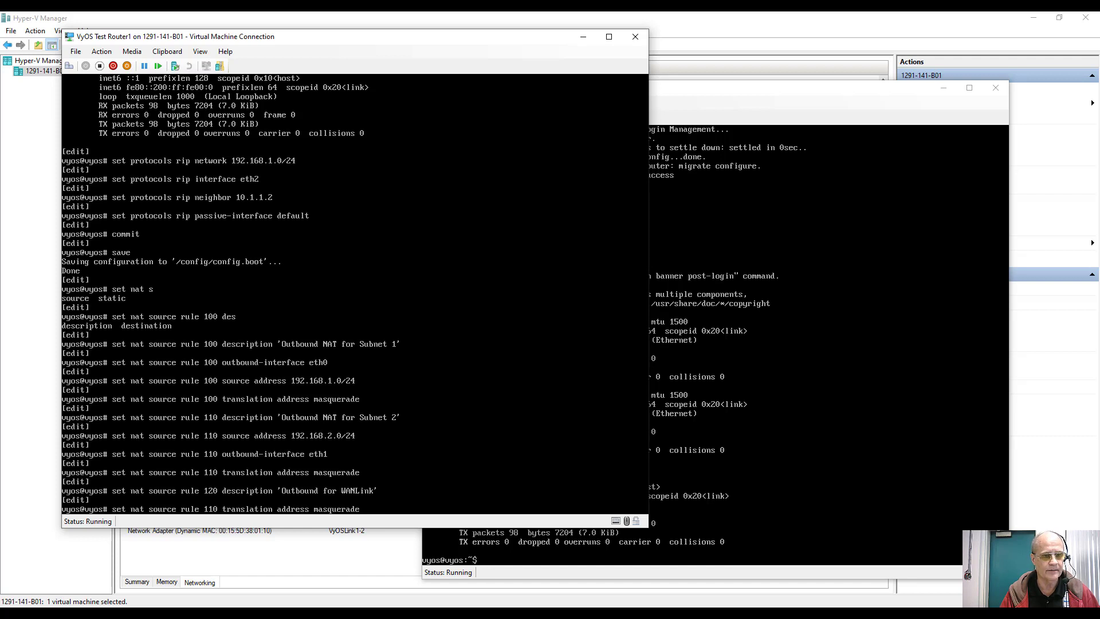
{"action": "key", "text": "Delete"}
{"action": "type", "text": "2"}
{"action": "key", "text": "Return"}
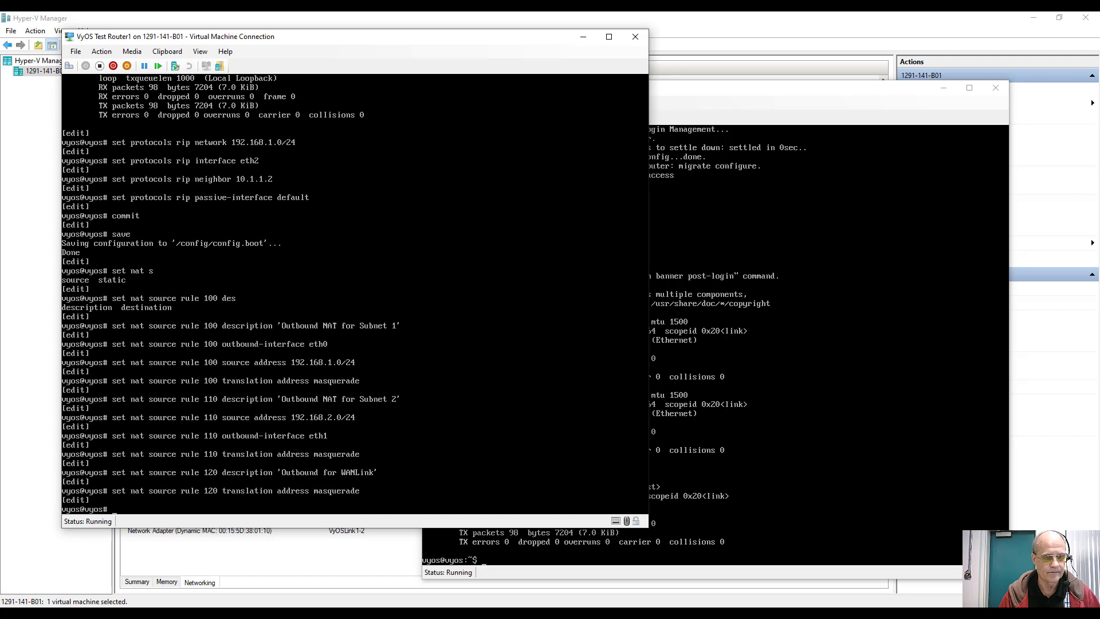
{"action": "key", "text": "Up"}
{"action": "key", "text": "Up"}
{"action": "key", "text": "Up"}
{"action": "key", "text": "Up"}
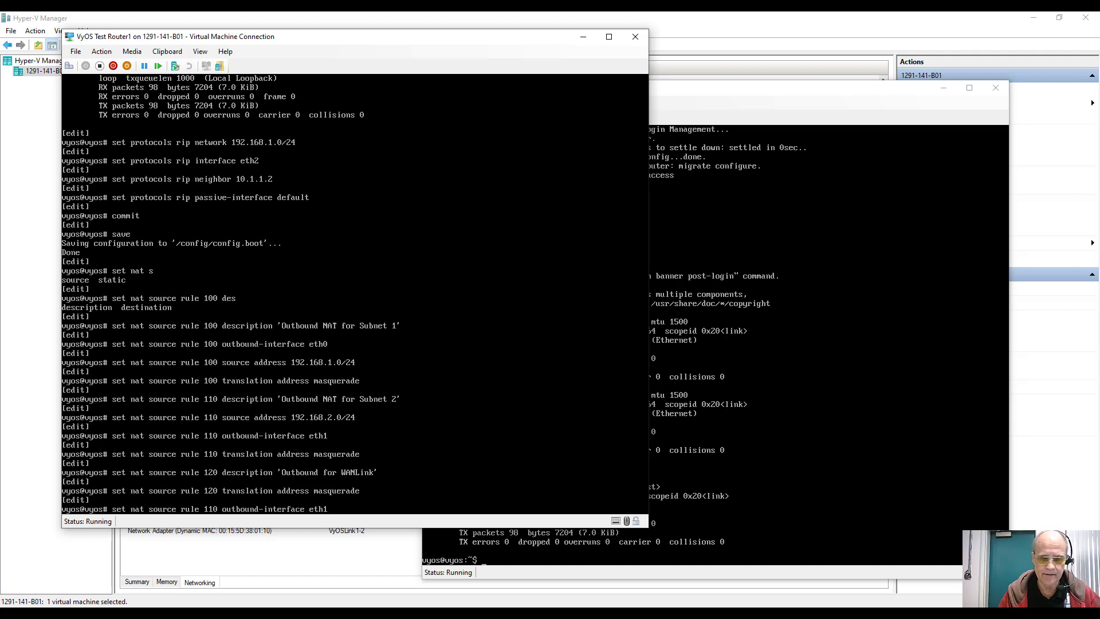
{"action": "type", "text": "0"}
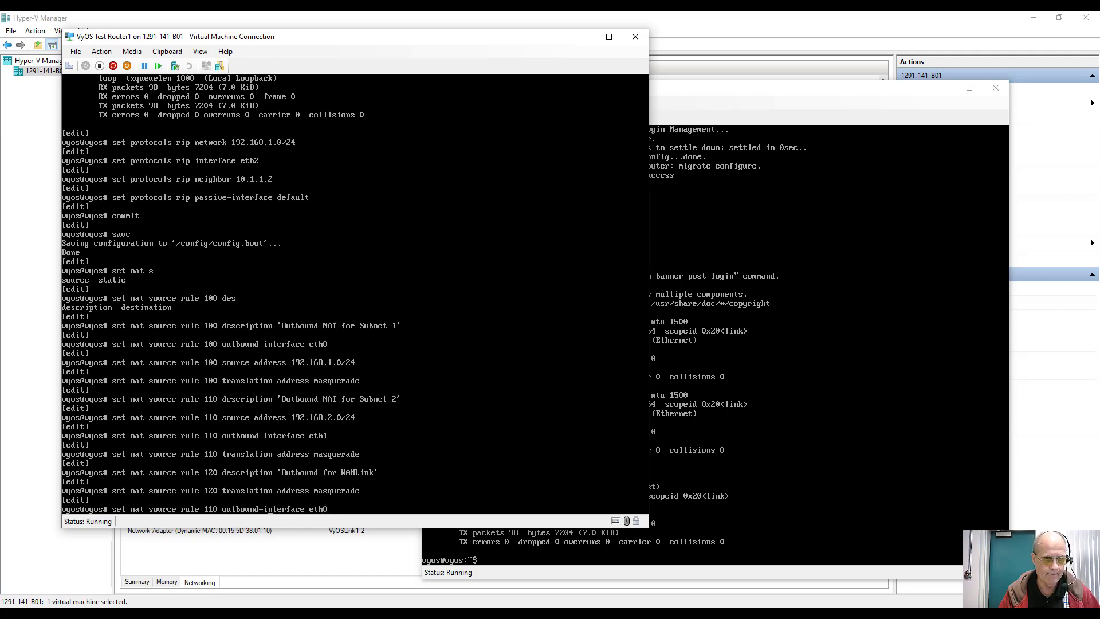
{"action": "key", "text": "BackSpace"}
{"action": "type", "text": "2"}
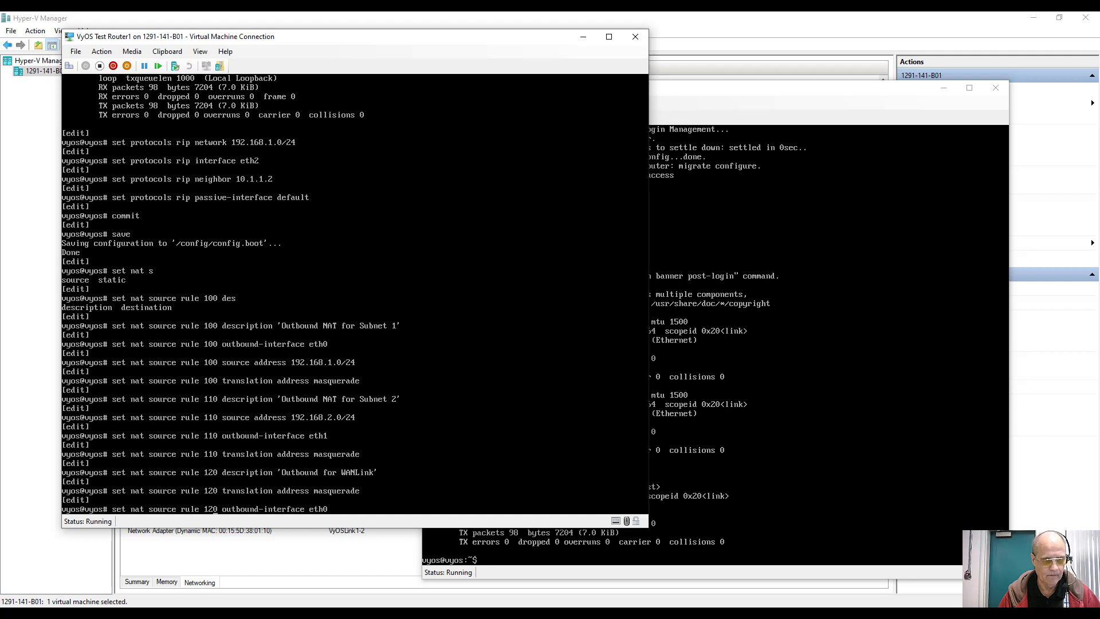
{"action": "key", "text": "Return"}
Step: Set rule 120's source address to 10.1.1.0/30
{"action": "key", "text": "Up"}
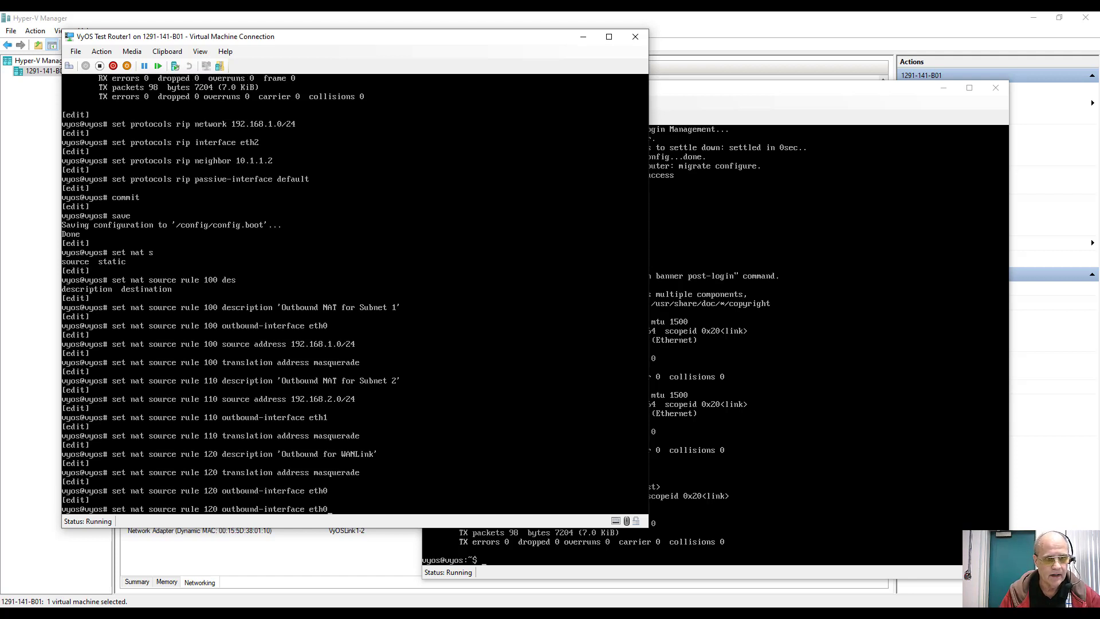
{"action": "key", "text": "Up"}
{"action": "key", "text": "Up"}
{"action": "key", "text": "Up"}
{"action": "key", "text": "Up"}
{"action": "key", "text": "Up"}
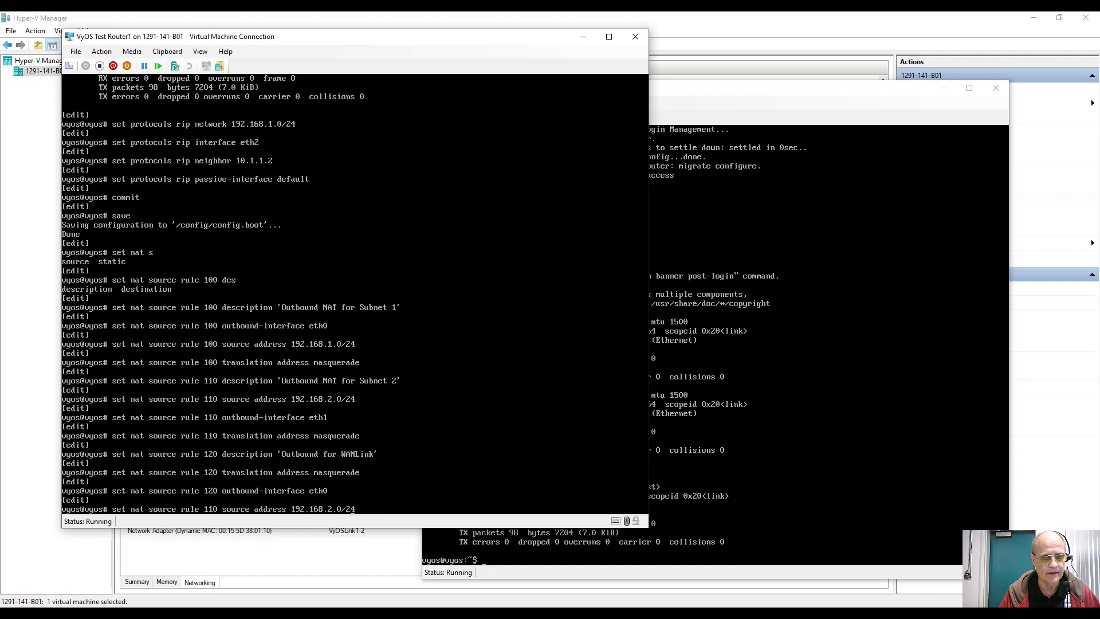
{"action": "key", "text": "BackSpace"}
{"action": "key", "text": "BackSpace"}
{"action": "key", "text": "BackSpace"}
{"action": "key", "text": "BackSpace"}
{"action": "key", "text": "BackSpace"}
{"action": "key", "text": "BackSpace"}
{"action": "key", "text": "BackSpace"}
{"action": "key", "text": "BackSpace"}
{"action": "key", "text": "BackSpace"}
{"action": "key", "text": "BackSpace"}
{"action": "key", "text": "BackSpace"}
{"action": "key", "text": "BackSpace"}
{"action": "key", "text": "BackSpace"}
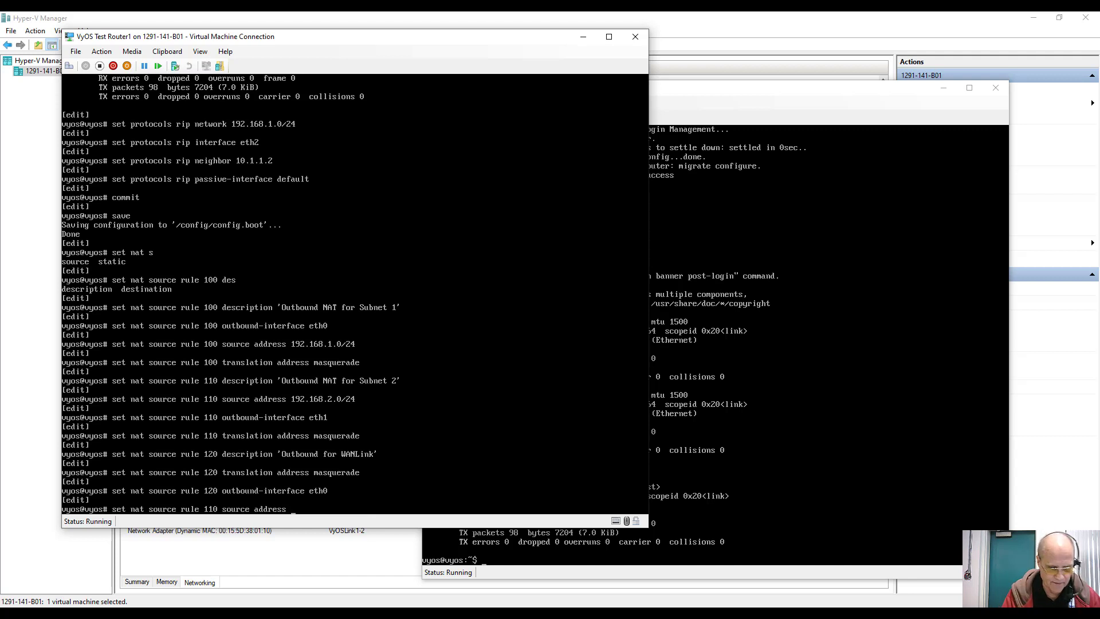
{"action": "type", "text": "10.1.1."}
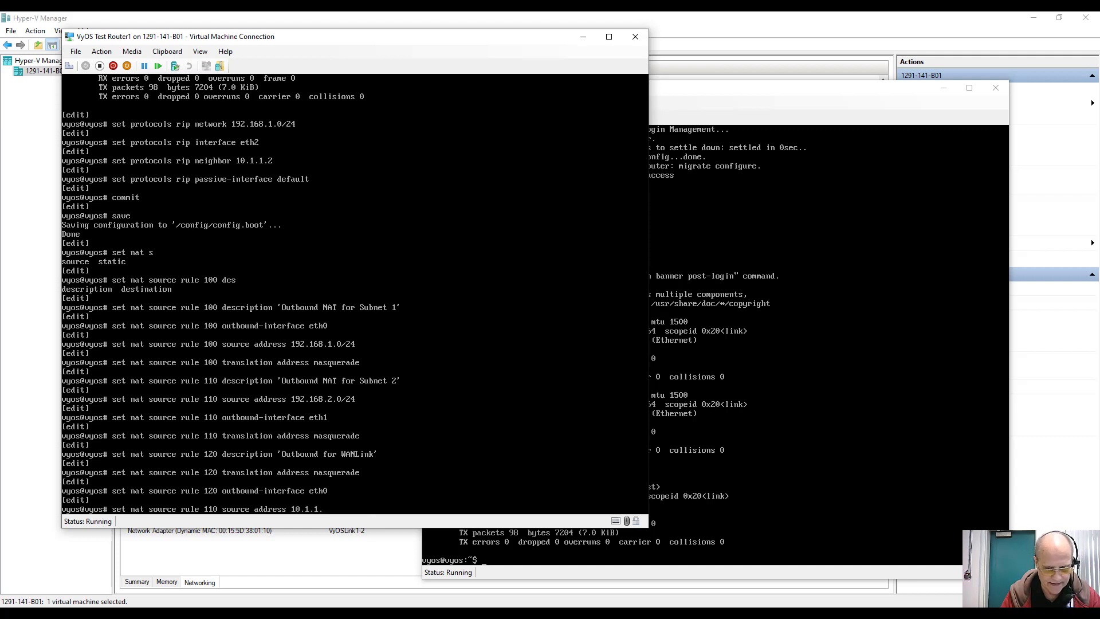
{"action": "type", "text": "0/30"}
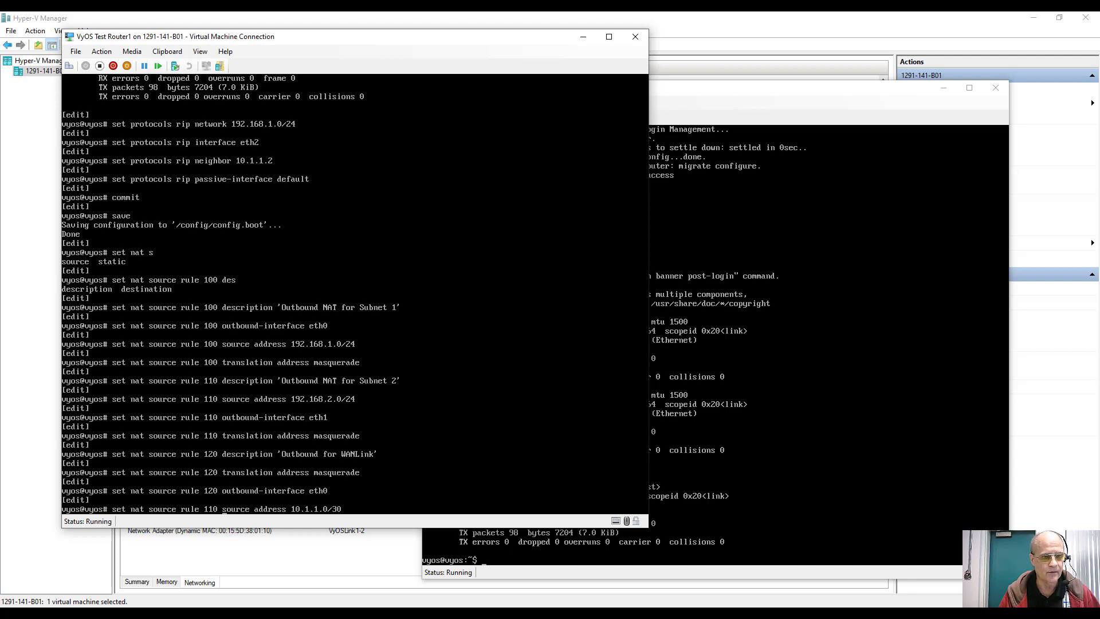
{"action": "key", "text": "Left"}
{"action": "key", "text": "Left"}
{"action": "key", "text": "Left"}
{"action": "key", "text": "Left"}
{"action": "key", "text": "Left"}
{"action": "key", "text": "Left"}
{"action": "key", "text": "Left"}
{"action": "key", "text": "Left"}
{"action": "key", "text": "Left"}
{"action": "key", "text": "Left"}
{"action": "key", "text": "Left"}
{"action": "key", "text": "Left"}
{"action": "key", "text": "Left"}
{"action": "key", "text": "Left"}
{"action": "key", "text": "Left"}
{"action": "key", "text": "Left"}
{"action": "key", "text": "Left"}
{"action": "key", "text": "Left"}
{"action": "key", "text": "Left"}
{"action": "key", "text": "Left"}
{"action": "key", "text": "BackSpace"}
{"action": "type", "text": "2"}
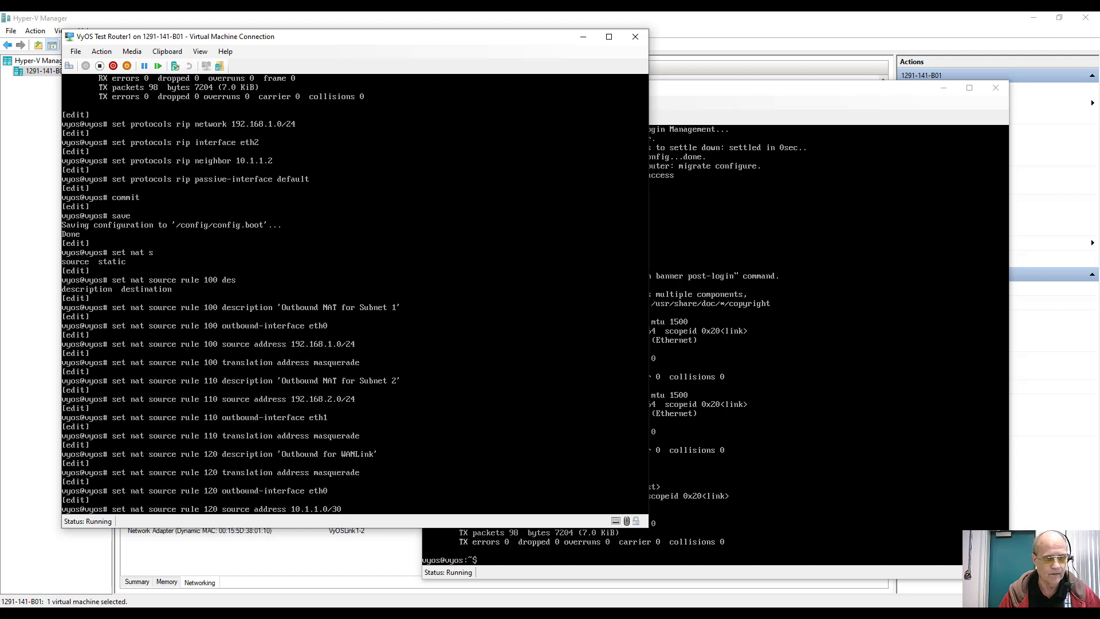
{"action": "key", "text": "Return"}
Step: Commit the NAT changes on Router1 and save them to the boot configuration
{"action": "type", "text": "comm"}
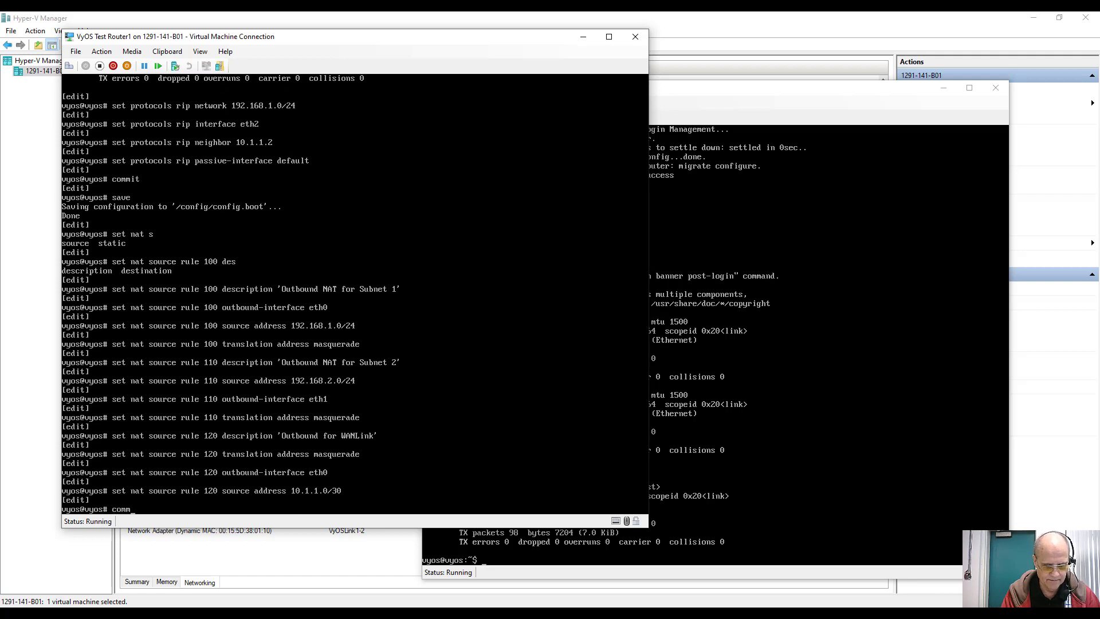
{"action": "type", "text": "it"}
{"action": "key", "text": "Return"}
{"action": "type", "text": "s"}
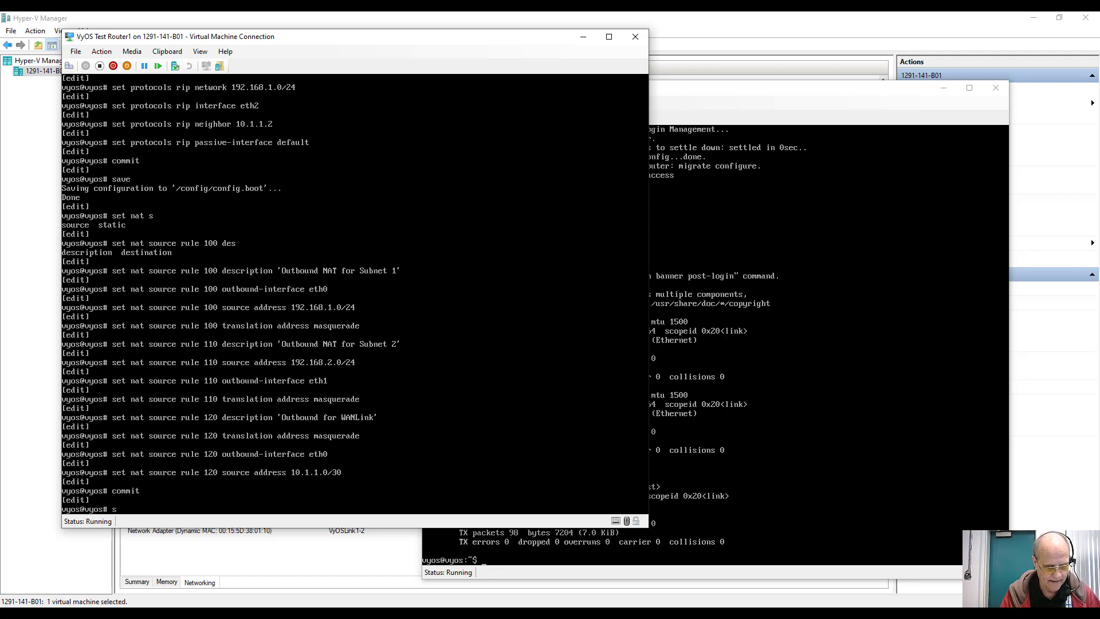
{"action": "type", "text": "ave"}
{"action": "key", "text": "Return"}
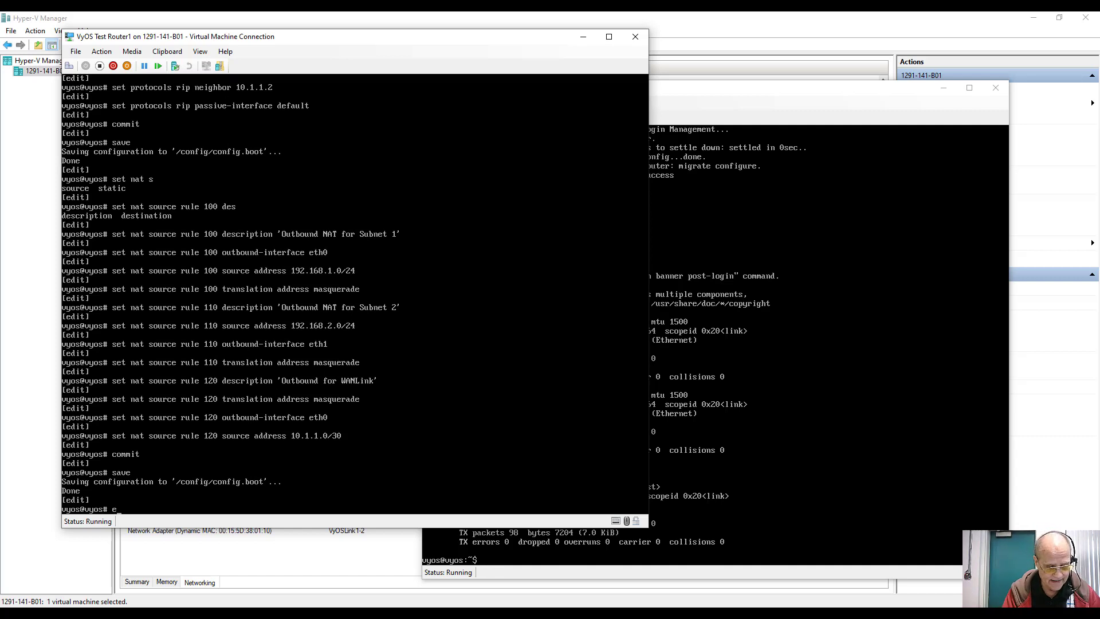
Step: Exit configuration mode and page through Router1's full configuration with sh conf
{"action": "key", "text": "Return"}
{"action": "type", "text": "s"}
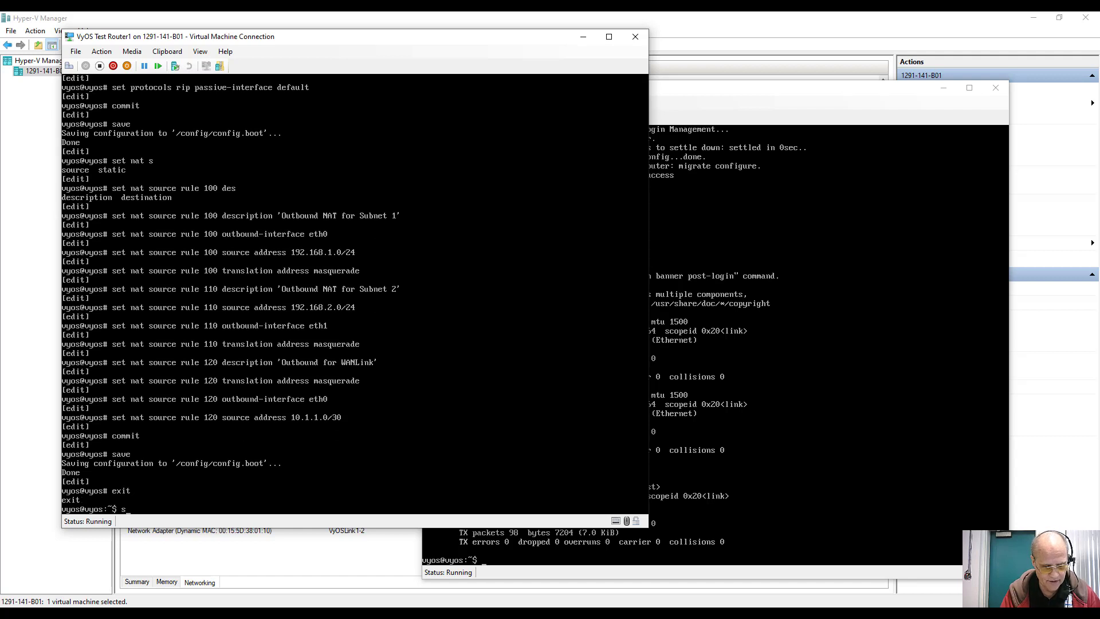
{"action": "type", "text": "h conf"}
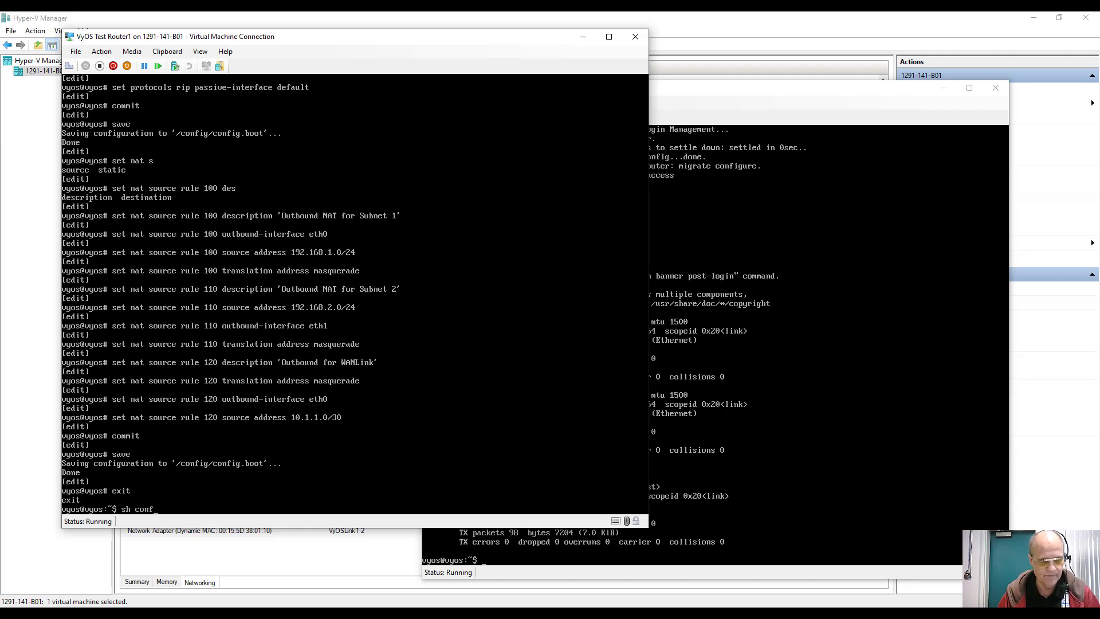
{"action": "key", "text": "Return"}
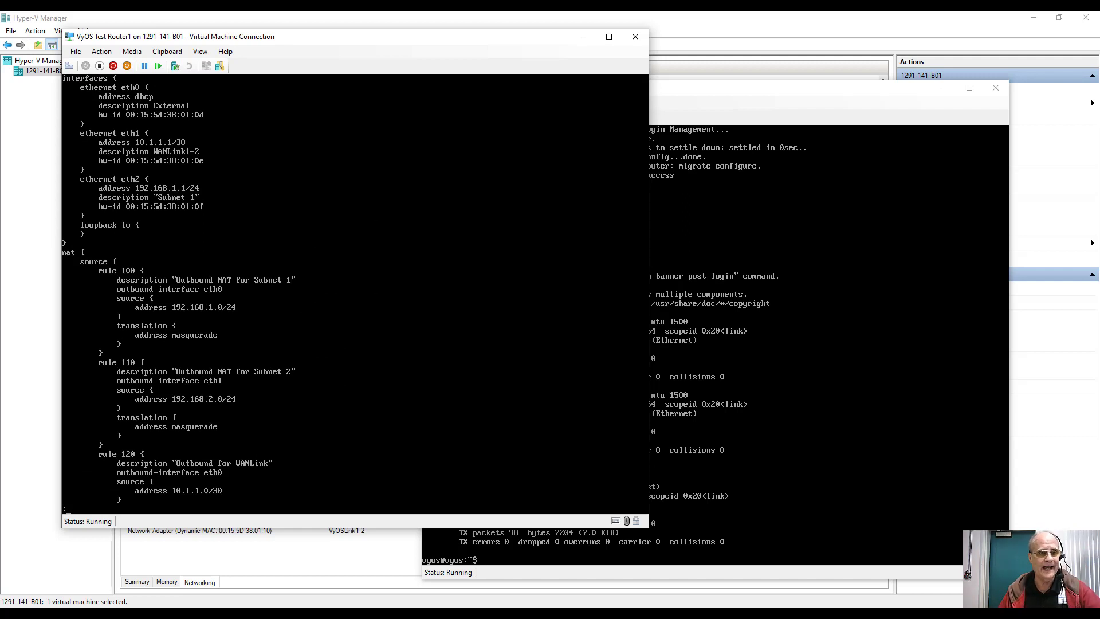
{"action": "key", "text": "space"}
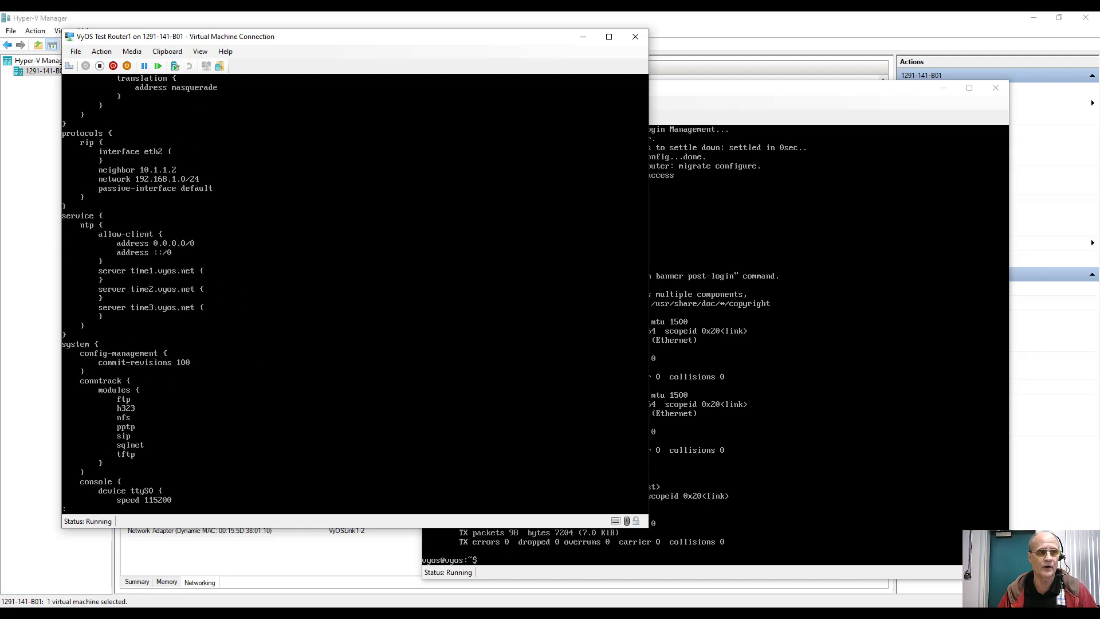
{"action": "key", "text": "space"}
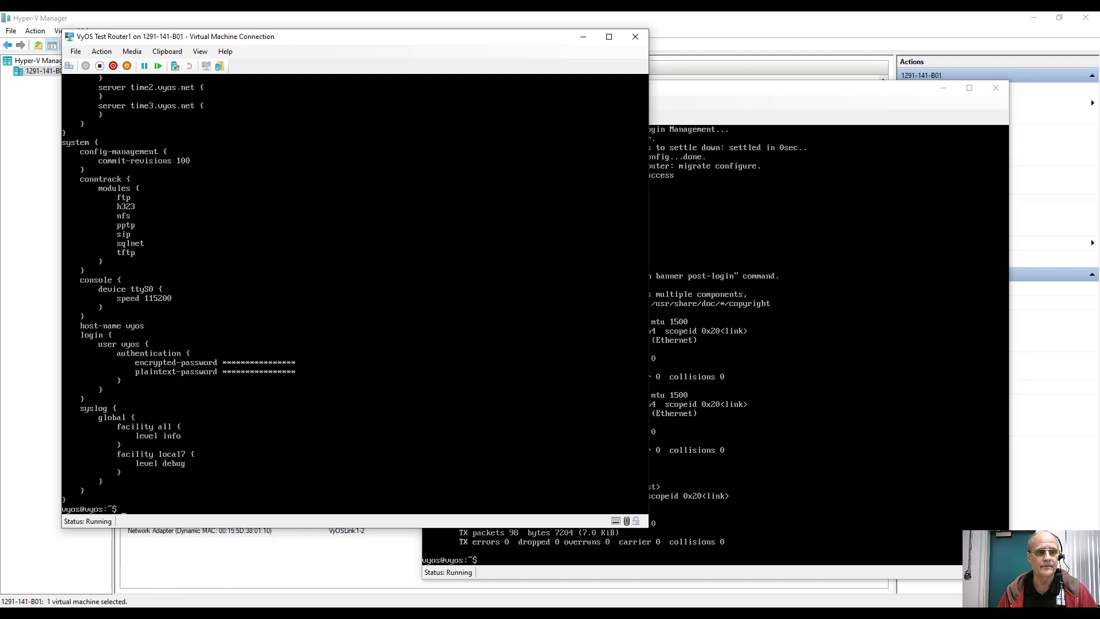
Step: On Router2, give eth0 address 10.1.1.2/30 and description 'WANLink1-2'
{"action": "left_click", "coordinate": [778, 104]}
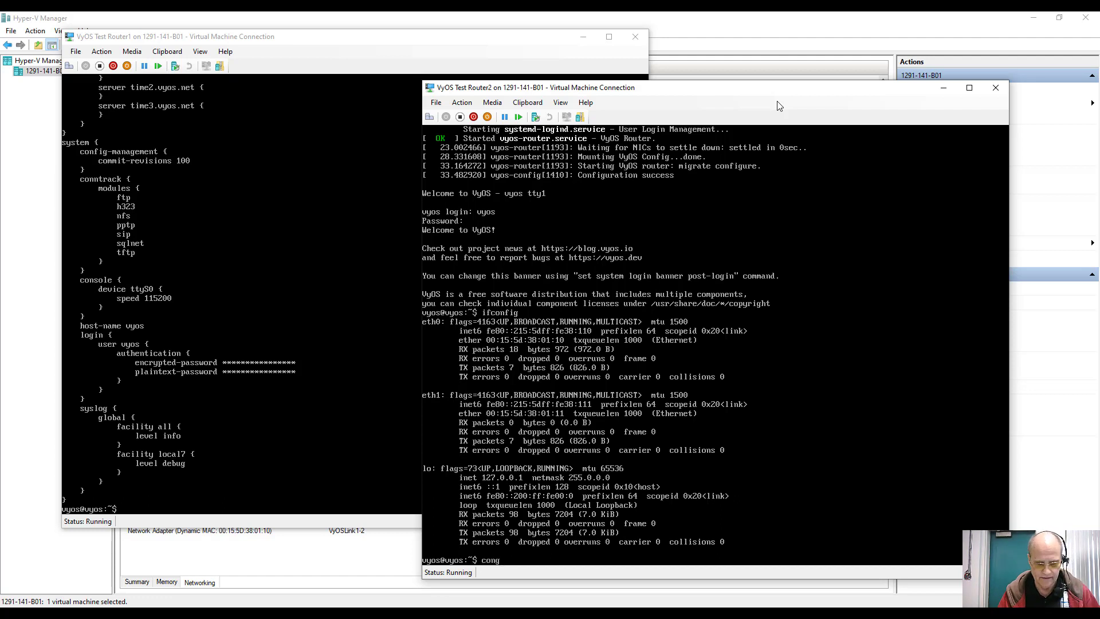
{"action": "key", "text": "Return"}
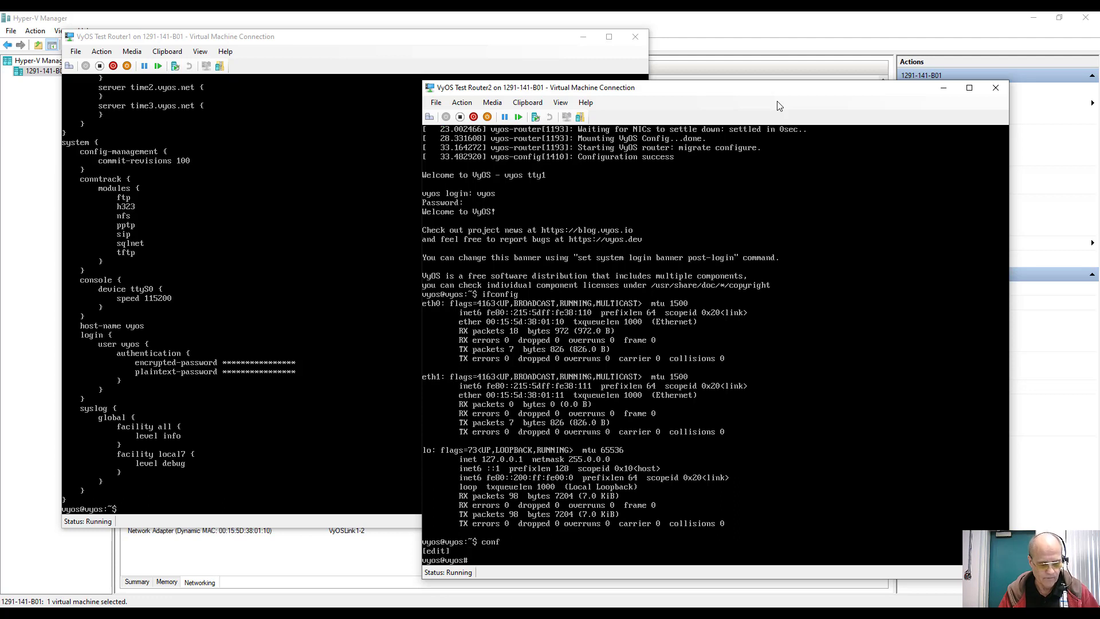
{"action": "type", "text": "set interfaces e"}
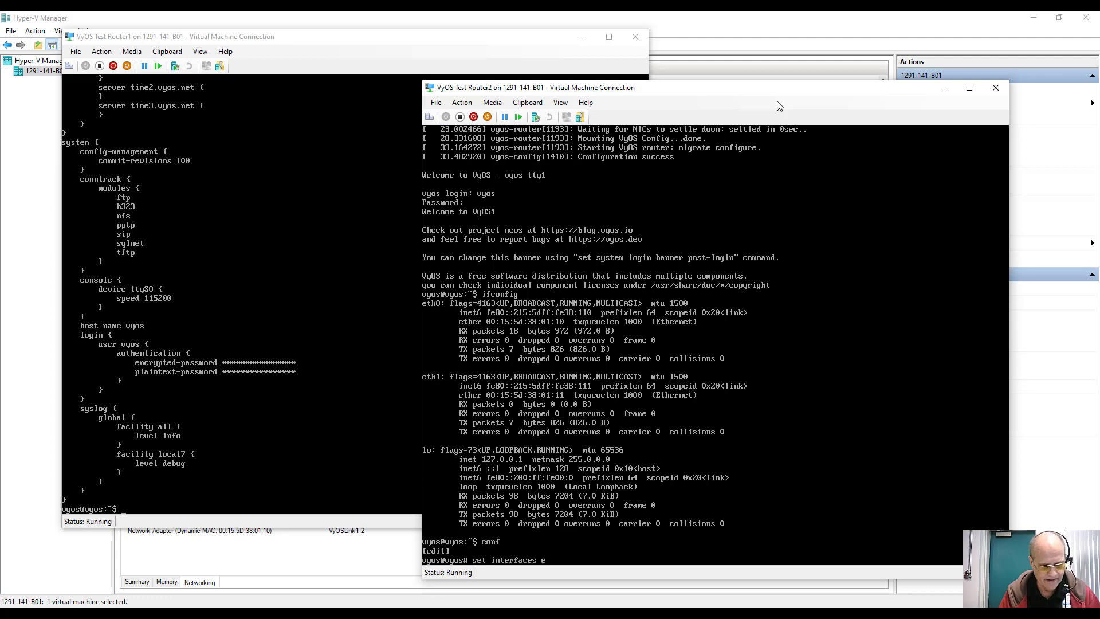
{"action": "type", "text": "thernet eth"}
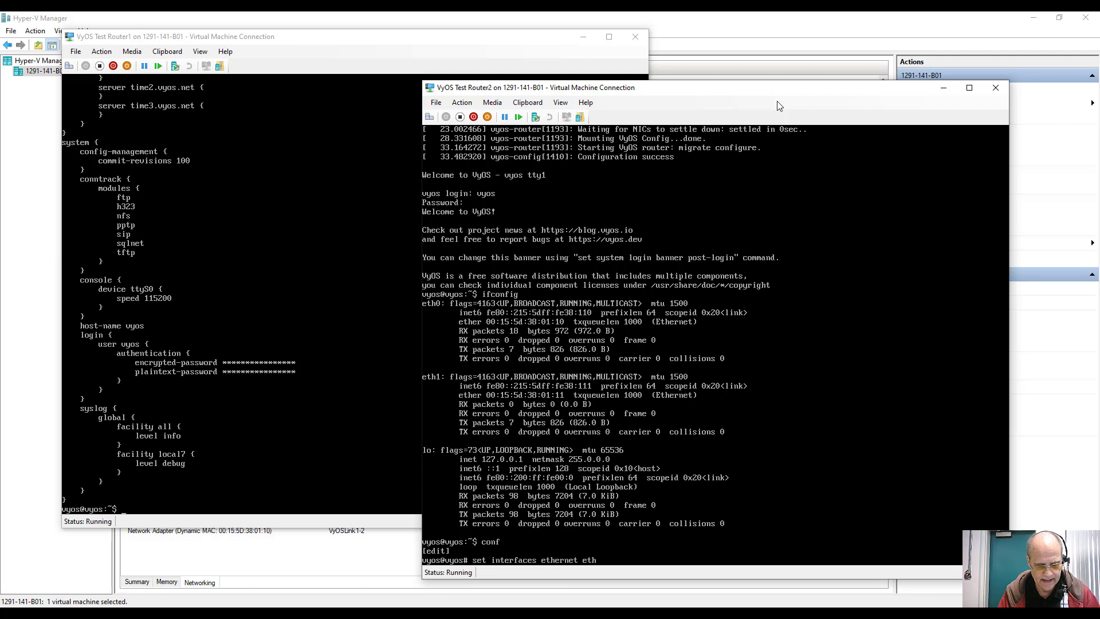
{"action": "type", "text": "0 a"}
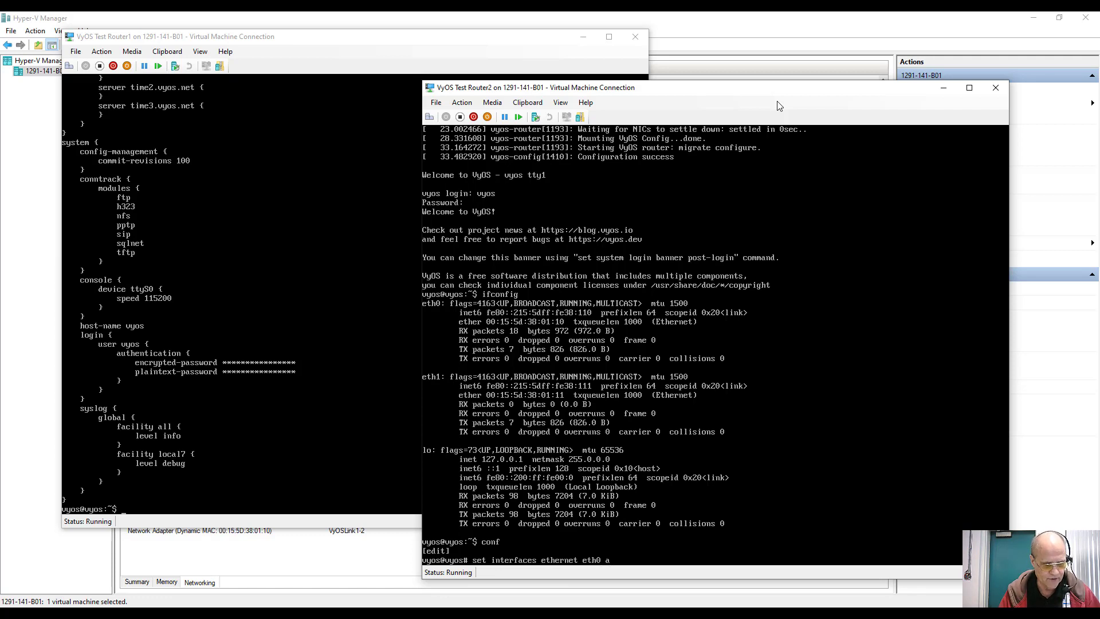
{"action": "type", "text": "ddress 10"}
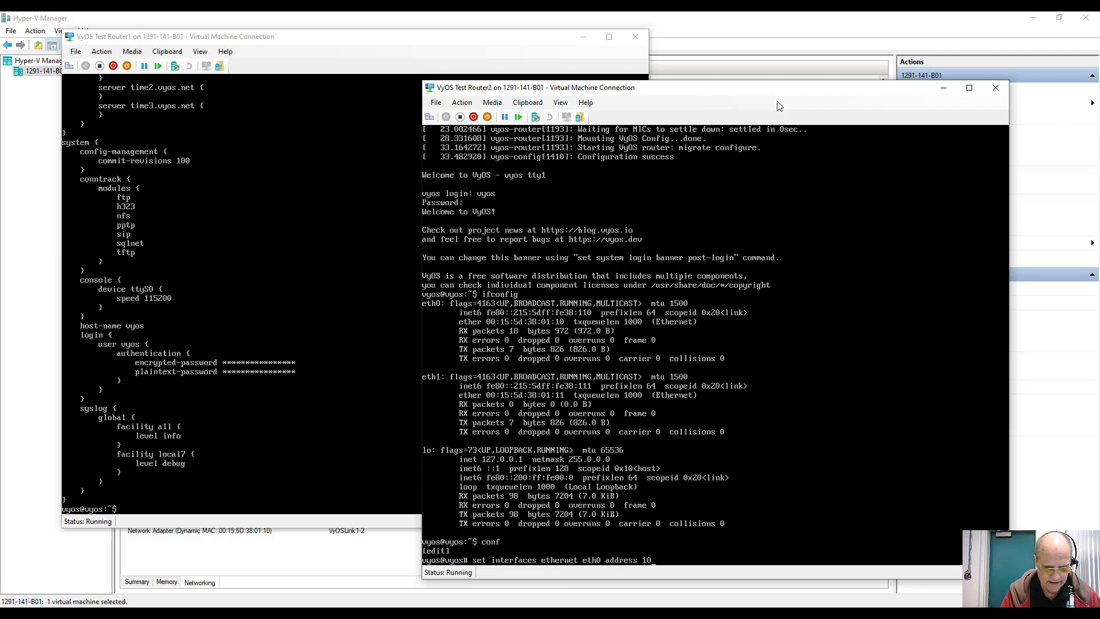
{"action": "type", "text": ".1.1"}
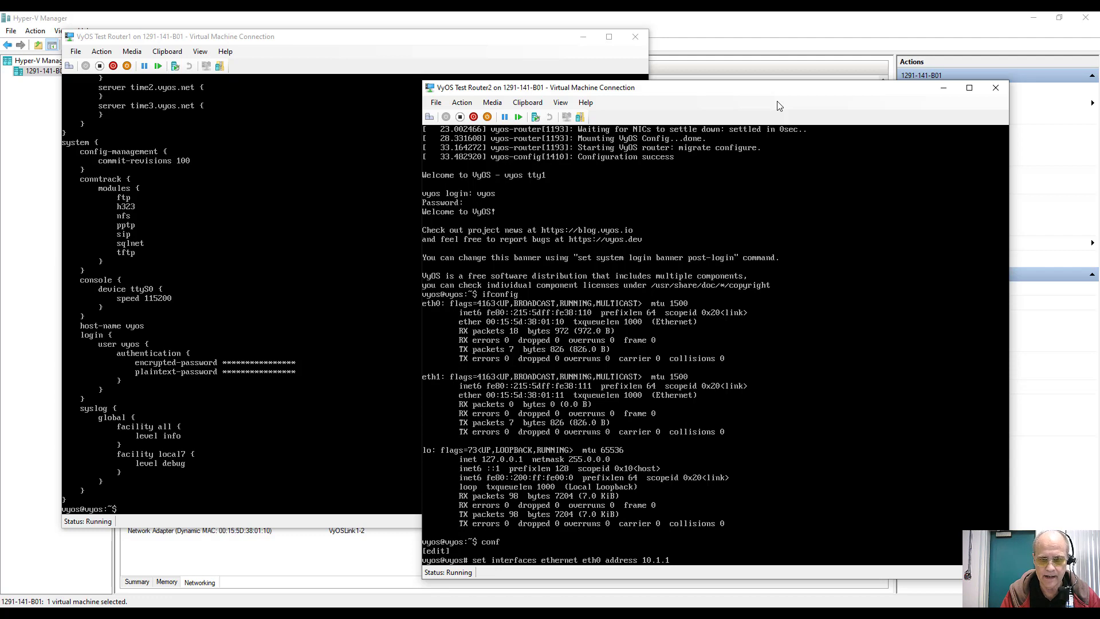
{"action": "type", "text": ".2/30"}
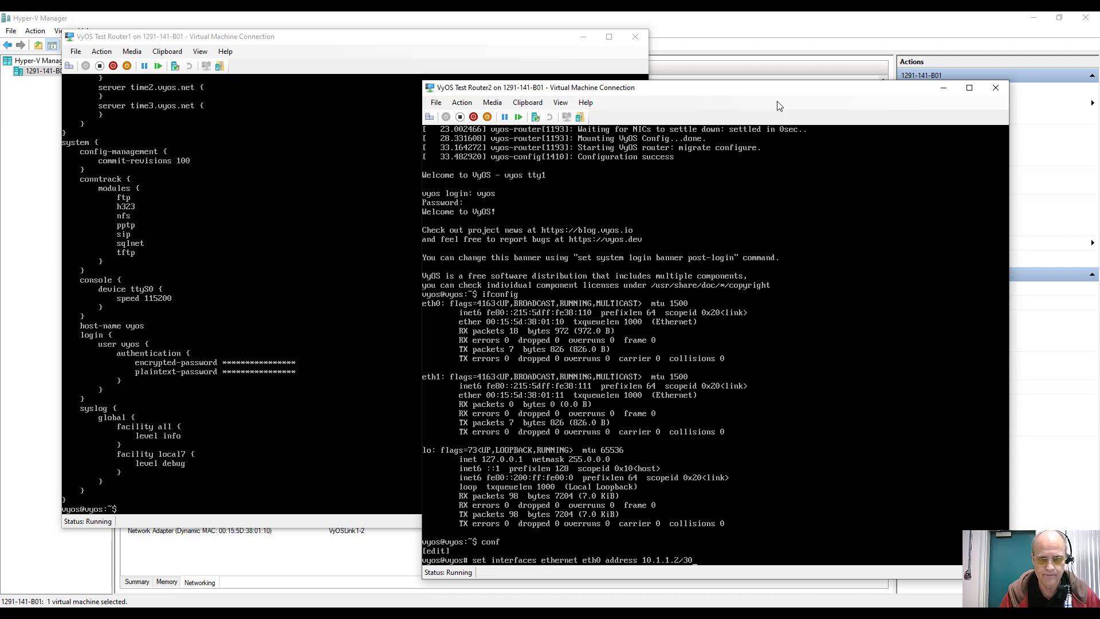
{"action": "key", "text": "Return"}
{"action": "key", "text": "Up"}
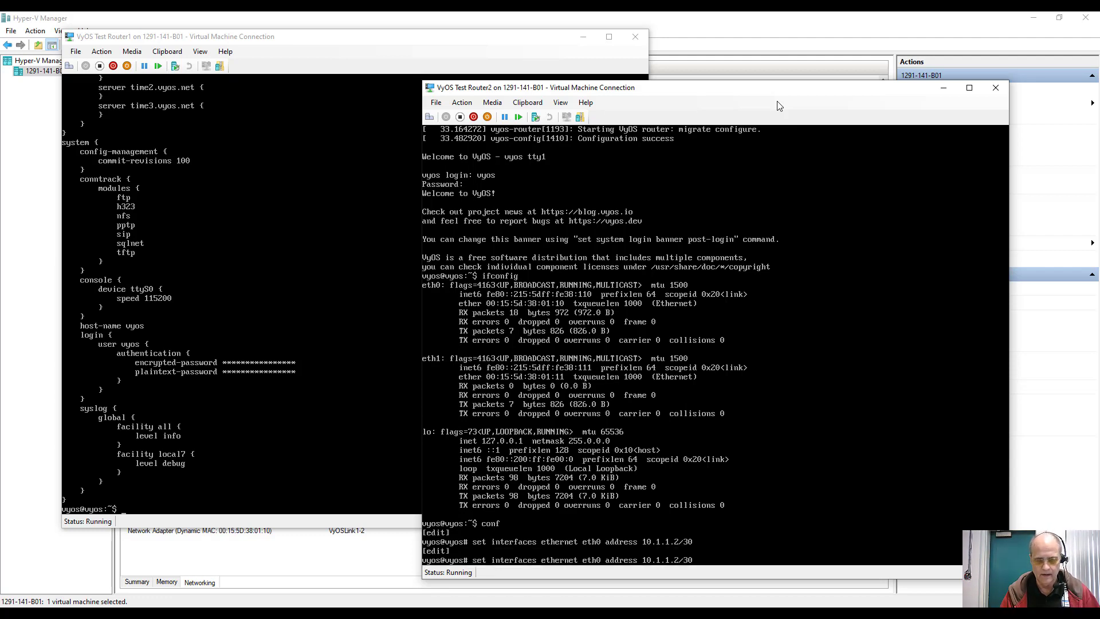
{"action": "key", "text": "BackSpace"}
{"action": "key", "text": "BackSpace"}
{"action": "key", "text": "BackSpace"}
{"action": "key", "text": "BackSpace"}
{"action": "key", "text": "BackSpace"}
{"action": "key", "text": "BackSpace"}
{"action": "key", "text": "BackSpace"}
{"action": "key", "text": "BackSpace"}
{"action": "key", "text": "BackSpace"}
{"action": "key", "text": "BackSpace"}
{"action": "key", "text": "BackSpace"}
{"action": "key", "text": "BackSpace"}
{"action": "key", "text": "BackSpace"}
{"action": "key", "text": "BackSpace"}
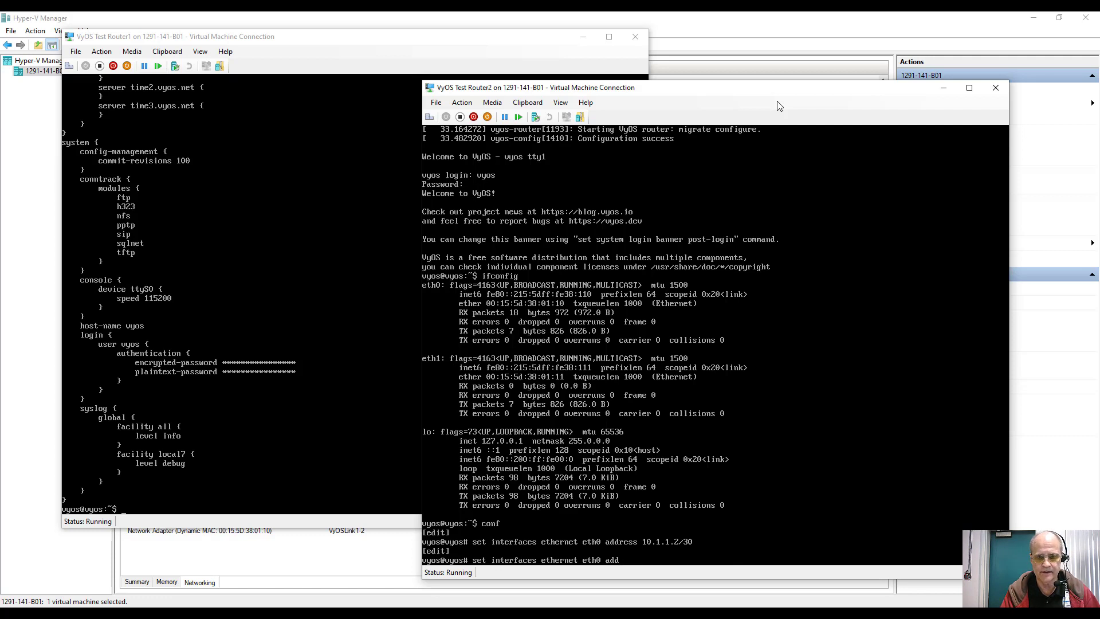
{"action": "key", "text": "BackSpace"}
{"action": "key", "text": "BackSpace"}
{"action": "key", "text": "BackSpace"}
{"action": "type", "text": "description"}
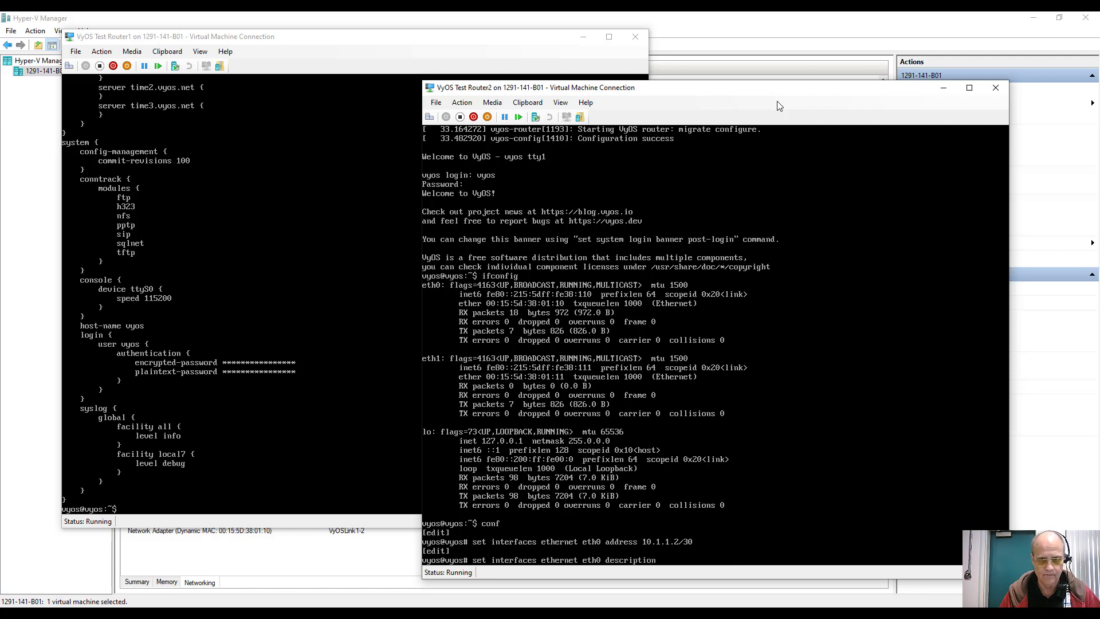
{"action": "type", "text": " \"W"}
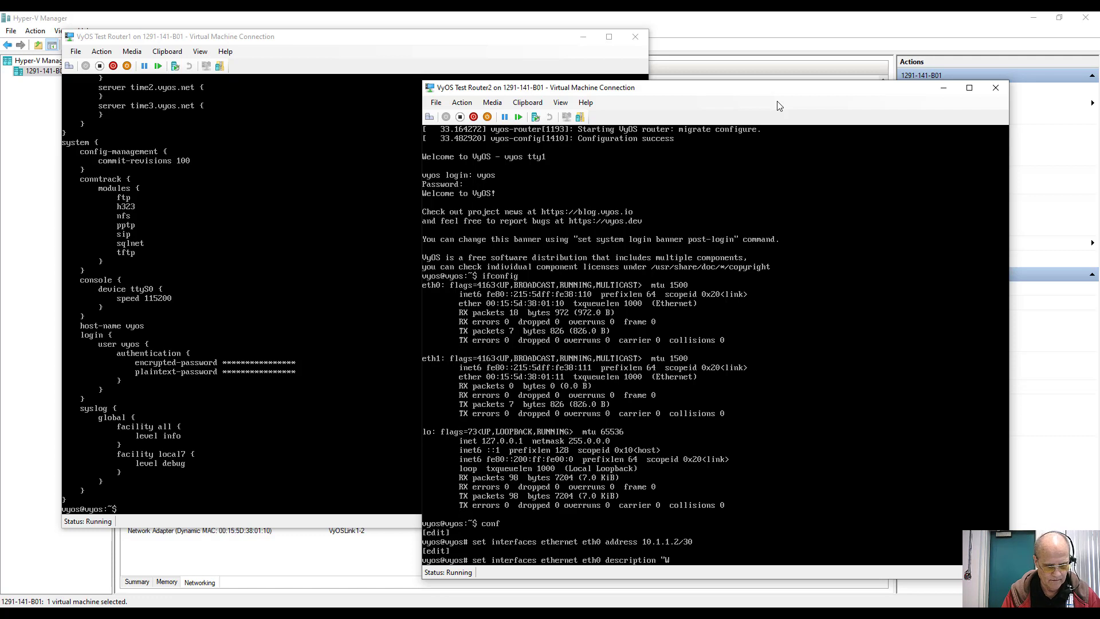
{"action": "type", "text": "ANLink"}
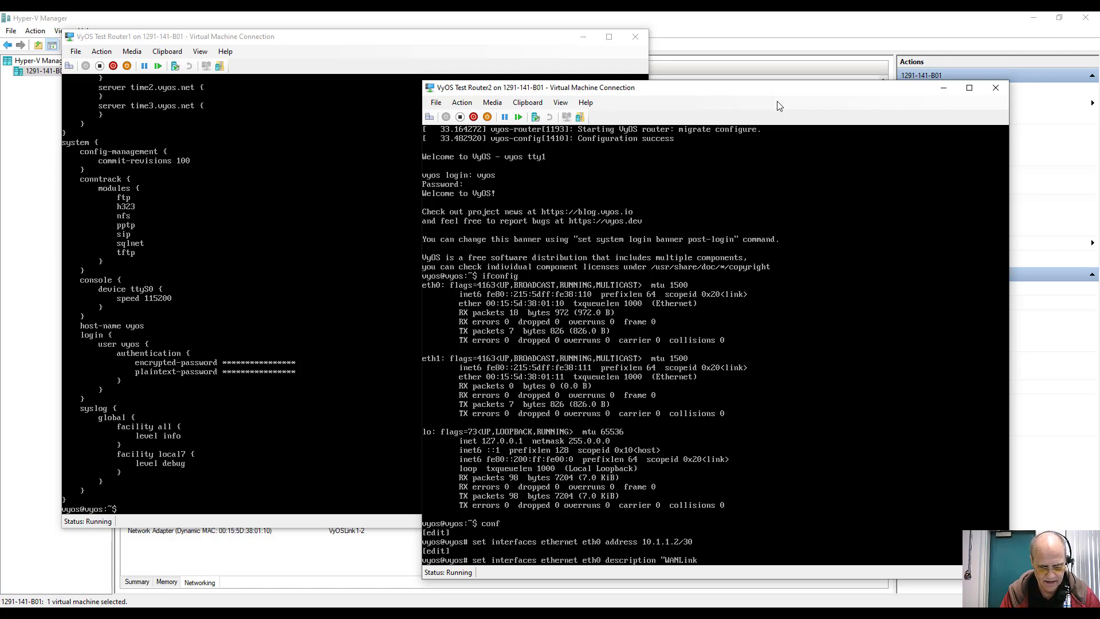
{"action": "type", "text": "1-2"}
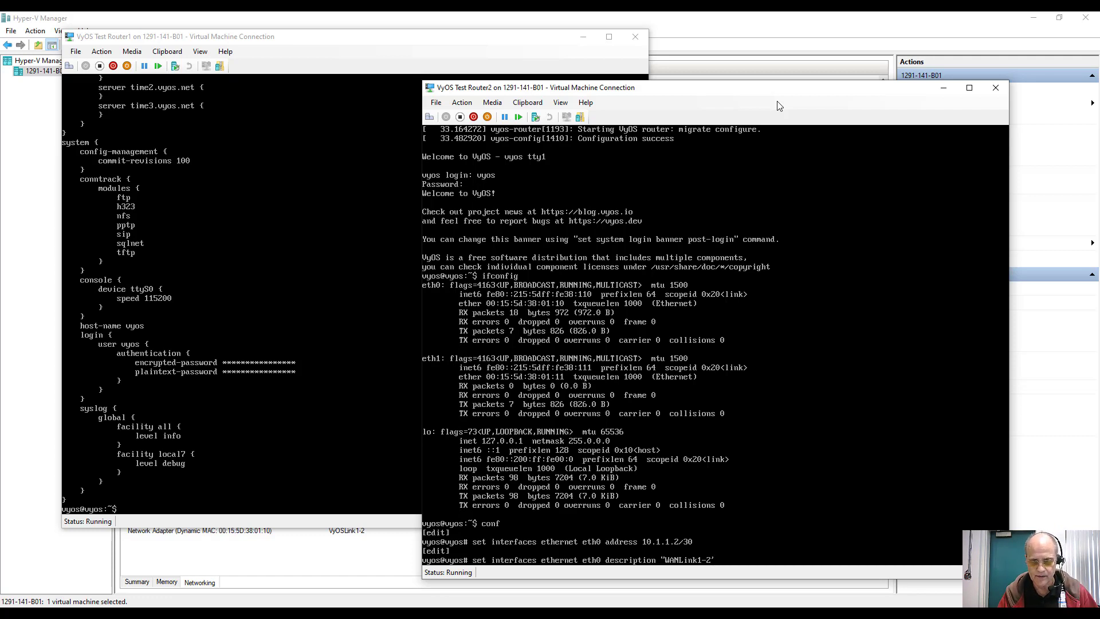
{"action": "type", "text": "'"}
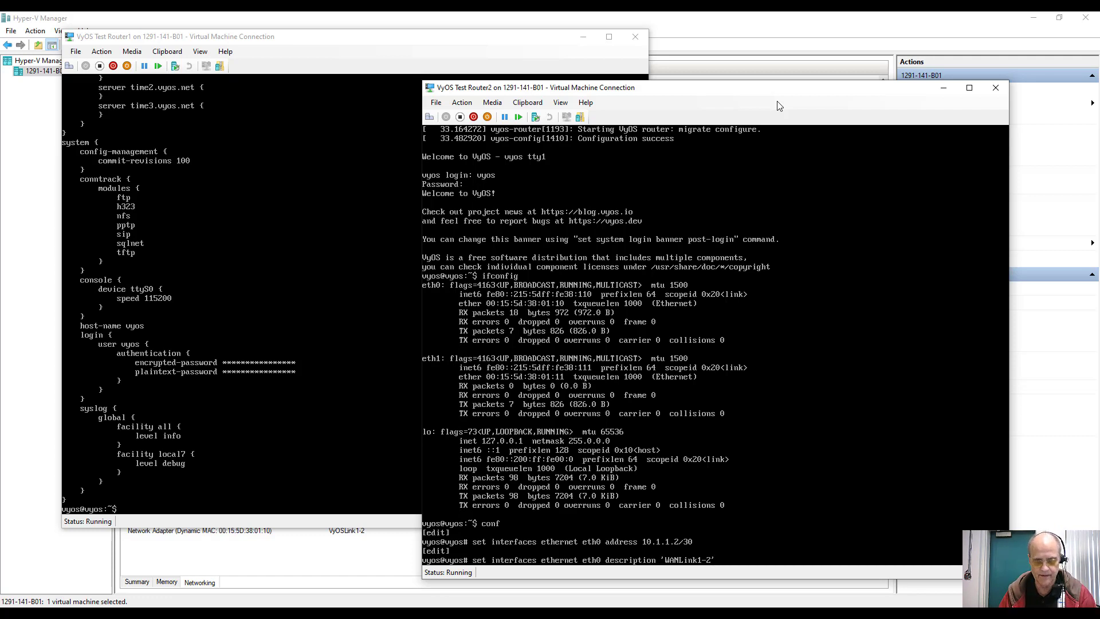
{"action": "key", "text": "Return"}
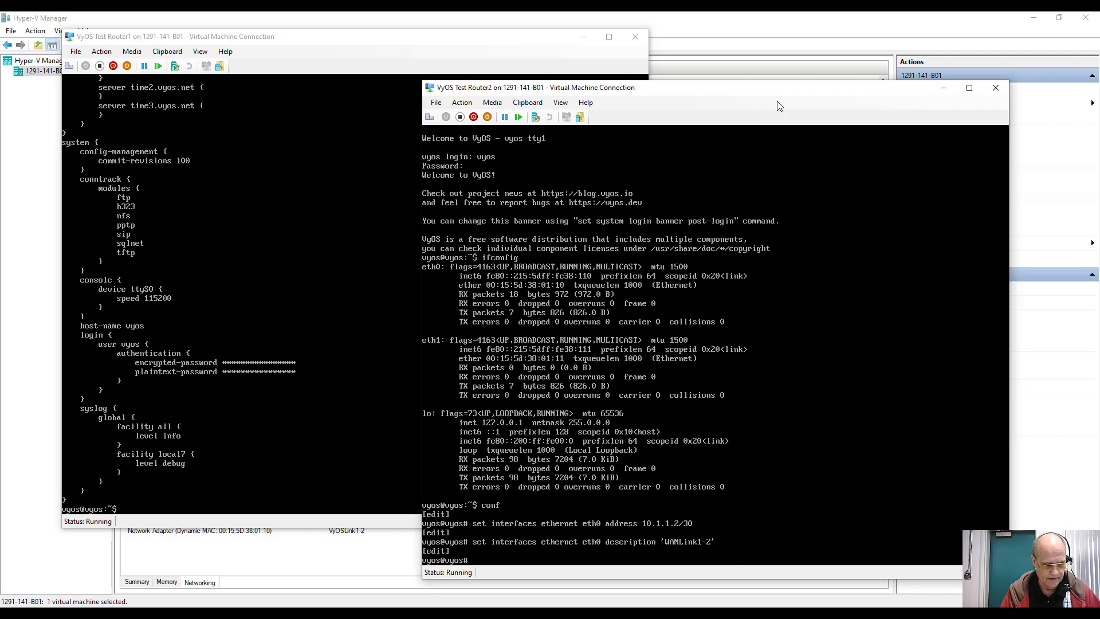
Step: Give Router2's eth1 the description 'Subnet 2'
{"action": "key", "text": "Up"}
{"action": "key", "text": "Up"}
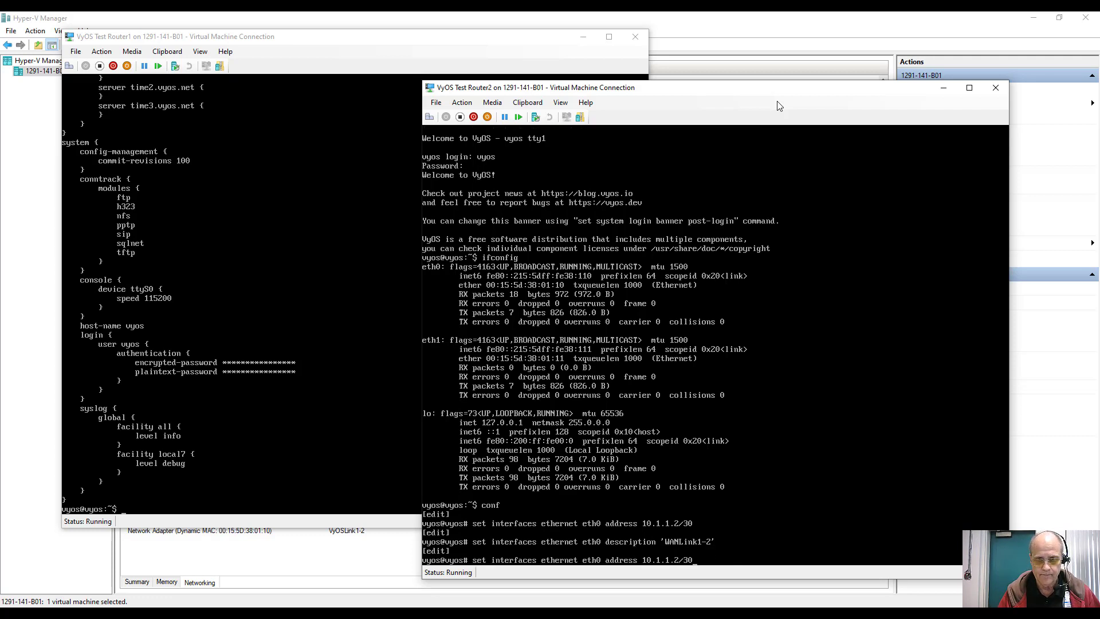
{"action": "key", "text": "Down"}
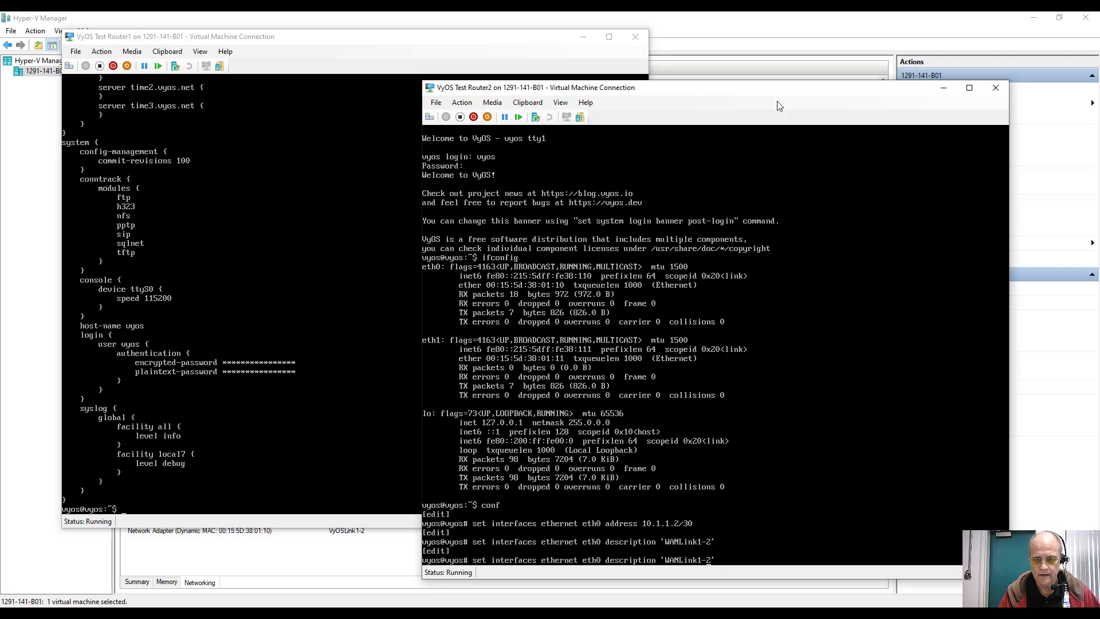
{"action": "key", "text": "Left"}
{"action": "key", "text": "Left"}
{"action": "key", "text": "BackSpace"}
{"action": "key", "text": "BackSpace"}
{"action": "key", "text": "BackSpace"}
{"action": "key", "text": "BackSpace"}
{"action": "key", "text": "BackSpace"}
{"action": "key", "text": "BackSpace"}
{"action": "key", "text": "BackSpace"}
{"action": "key", "text": "BackSpace"}
{"action": "key", "text": "BackSpace"}
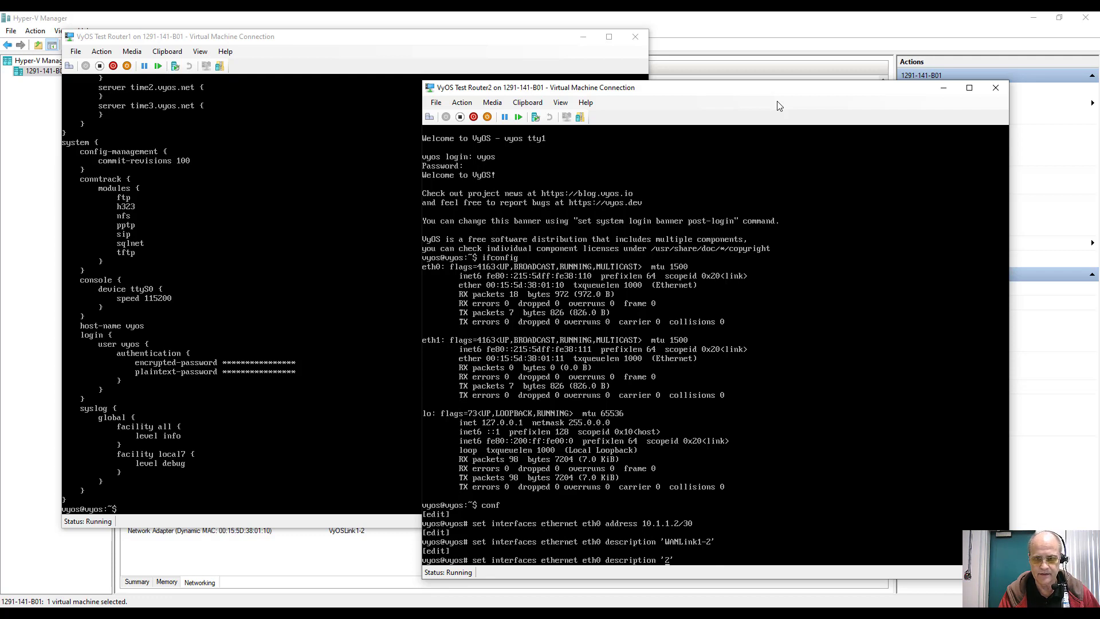
{"action": "type", "text": "Subnet"}
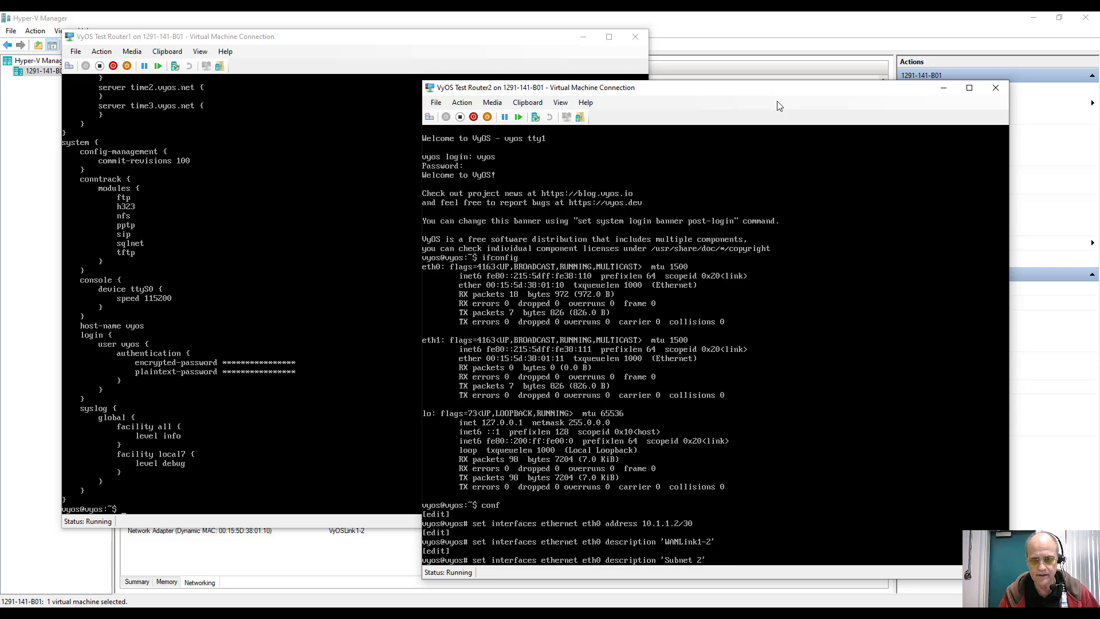
{"action": "key", "text": "BackSpace"}
{"action": "type", "text": "1"}
{"action": "key", "text": "Return"}
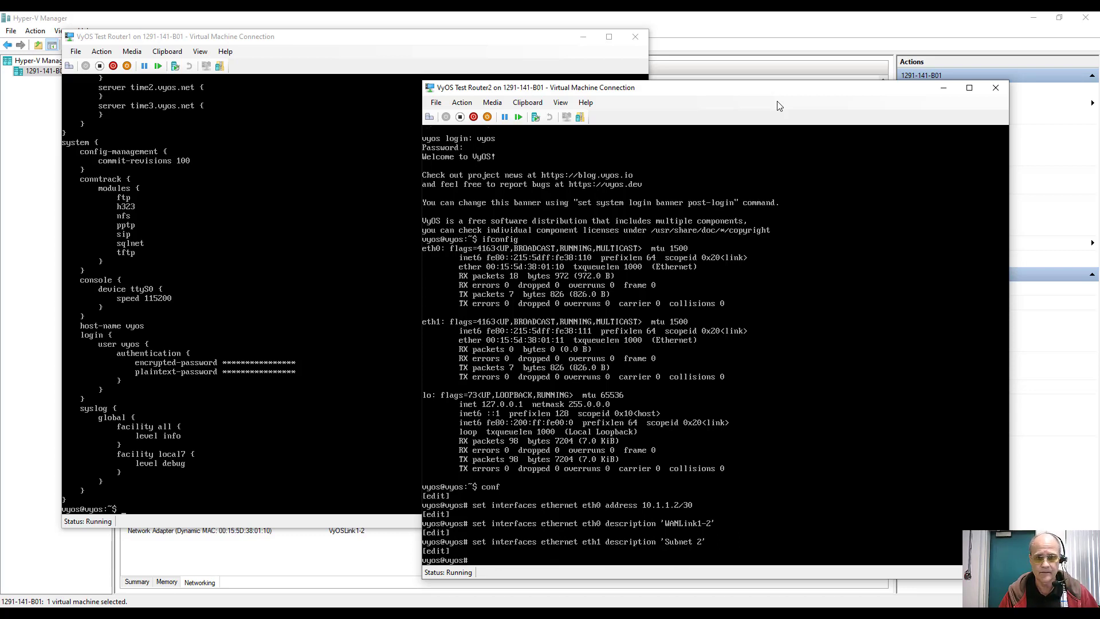
Step: Assign address 192.168.2.1/24 to Router2's eth1
{"action": "key", "text": "Up"}
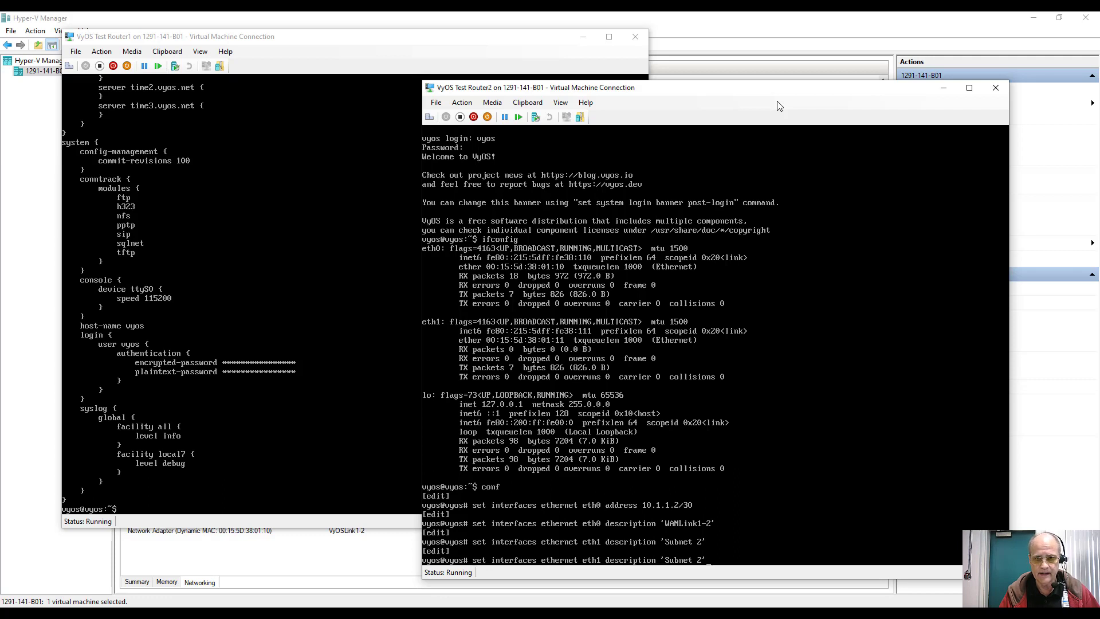
{"action": "key", "text": "BackSpace"}
{"action": "key", "text": "BackSpace"}
{"action": "key", "text": "BackSpace"}
{"action": "key", "text": "BackSpace"}
{"action": "key", "text": "BackSpace"}
{"action": "key", "text": "BackSpace"}
{"action": "key", "text": "BackSpace"}
{"action": "key", "text": "BackSpace"}
{"action": "key", "text": "BackSpace"}
{"action": "key", "text": "BackSpace"}
{"action": "key", "text": "BackSpace"}
{"action": "key", "text": "BackSpace"}
{"action": "key", "text": "BackSpace"}
{"action": "key", "text": "BackSpace"}
{"action": "key", "text": "BackSpace"}
{"action": "key", "text": "BackSpace"}
{"action": "key", "text": "BackSpace"}
{"action": "key", "text": "BackSpace"}
{"action": "key", "text": "BackSpace"}
{"action": "key", "text": "BackSpace"}
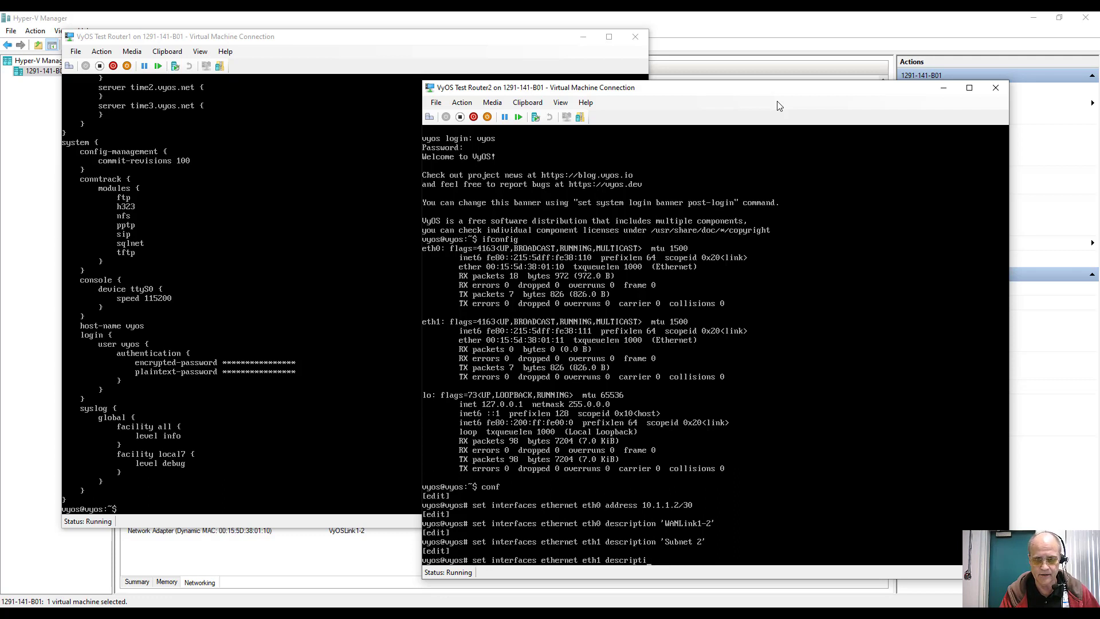
{"action": "type", "text": "a"}
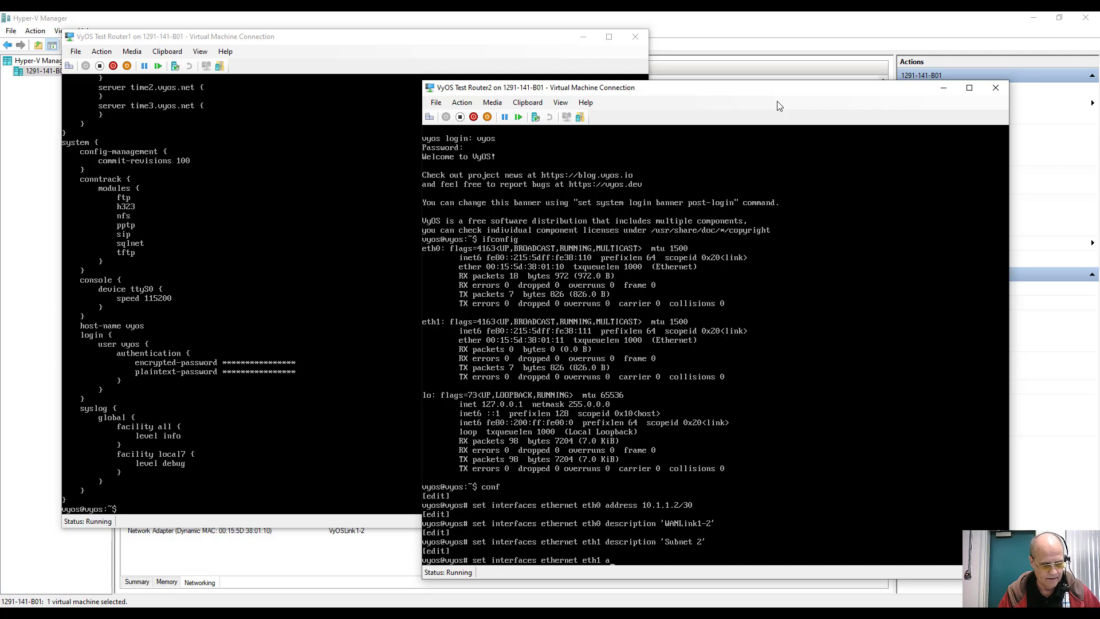
{"action": "type", "text": "ddress"}
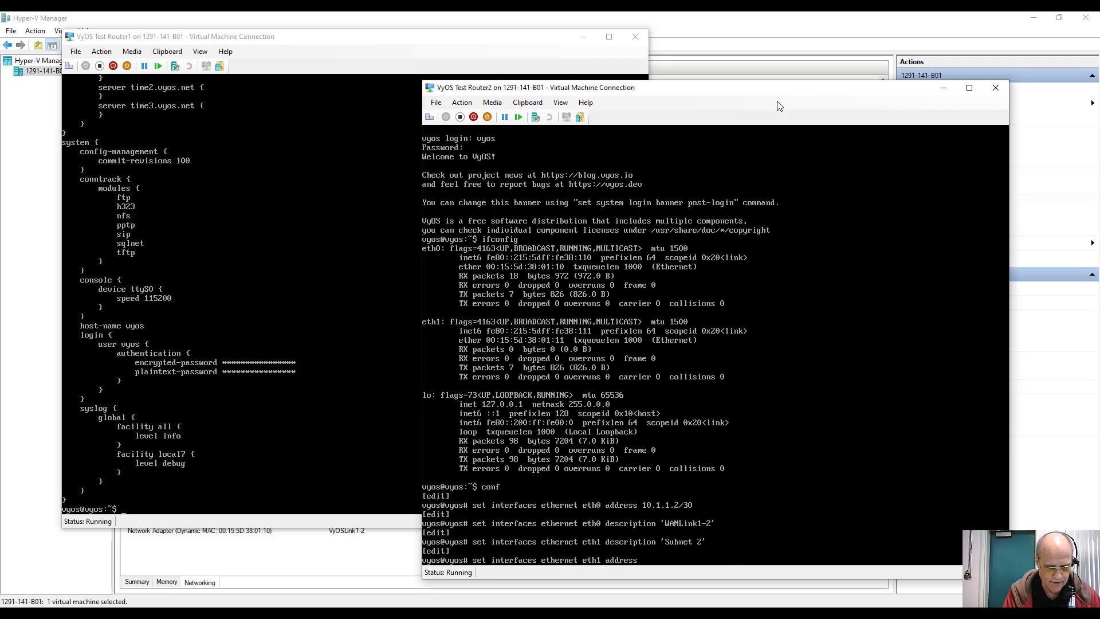
{"action": "type", "text": " 192.168.2.0"}
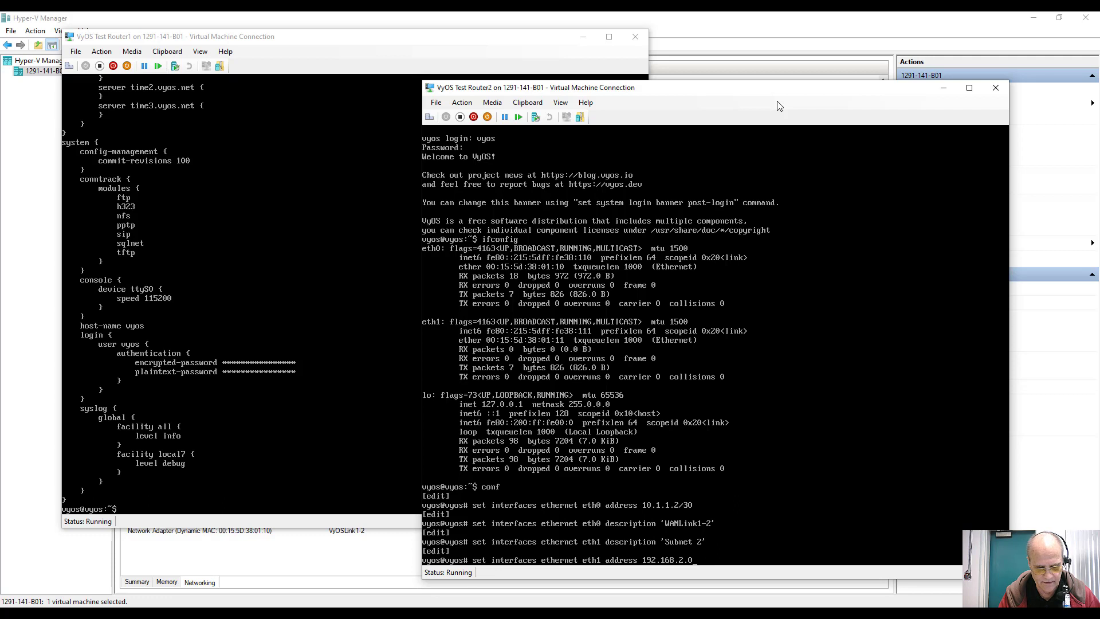
{"action": "key", "text": "BackSpace"}
{"action": "type", "text": "1/"}
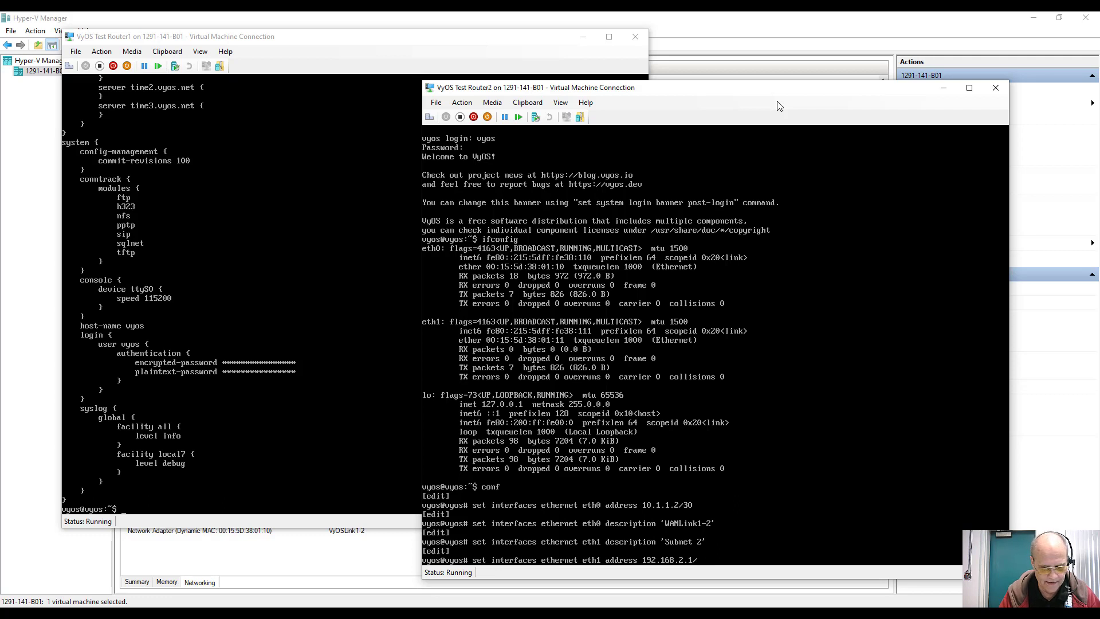
{"action": "type", "text": "24"}
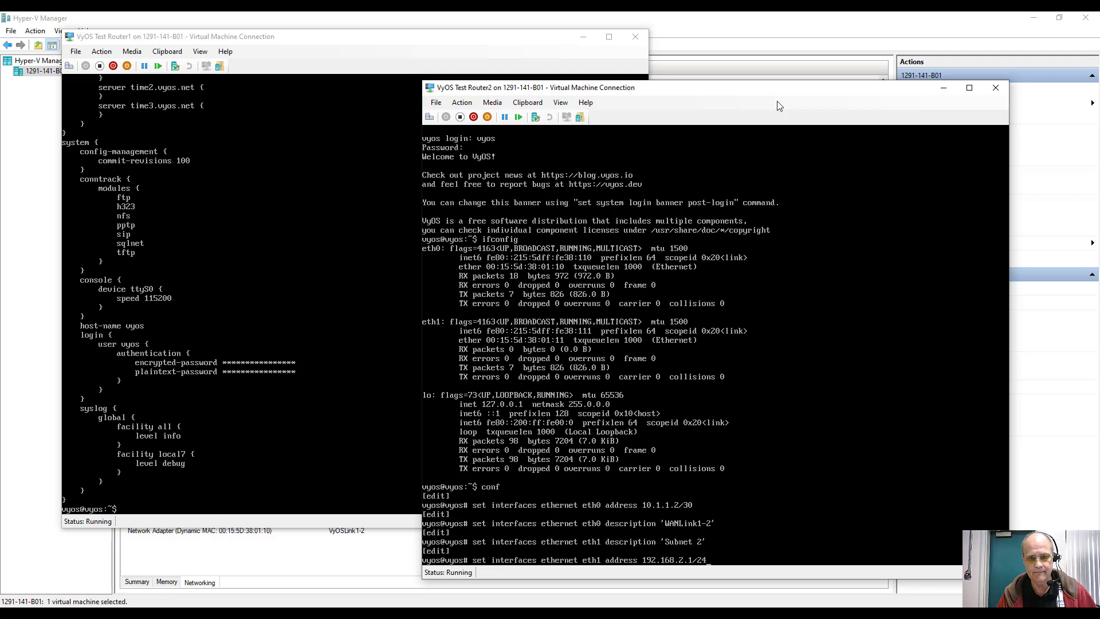
{"action": "key", "text": "Return"}
Step: Commit and save Router2's interface configuration
{"action": "type", "text": "comm"}
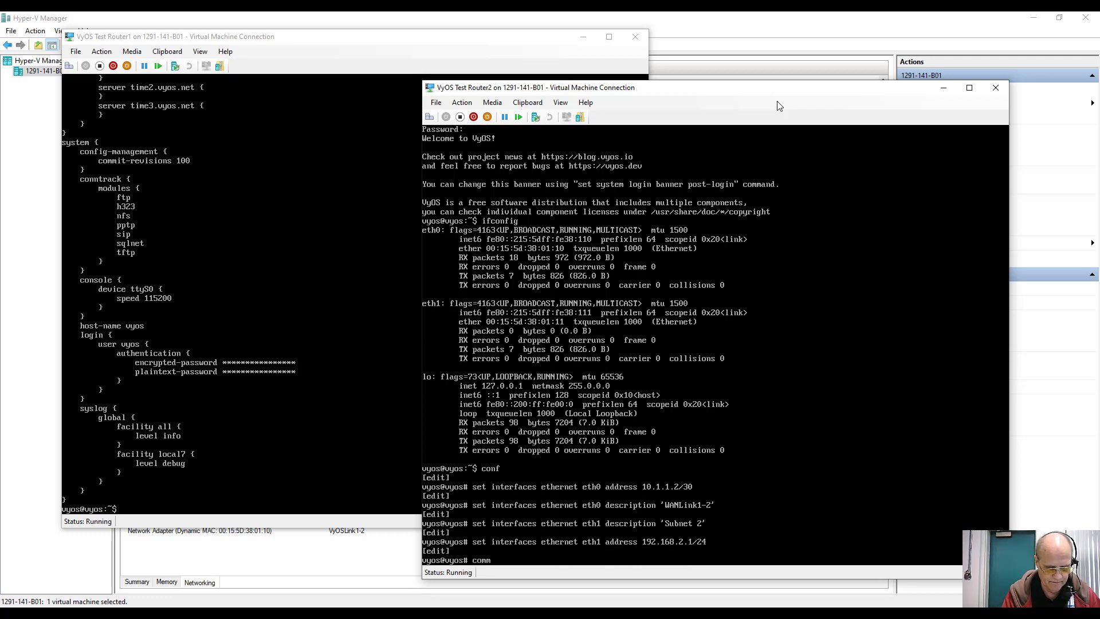
{"action": "type", "text": "it"}
{"action": "key", "text": "Return"}
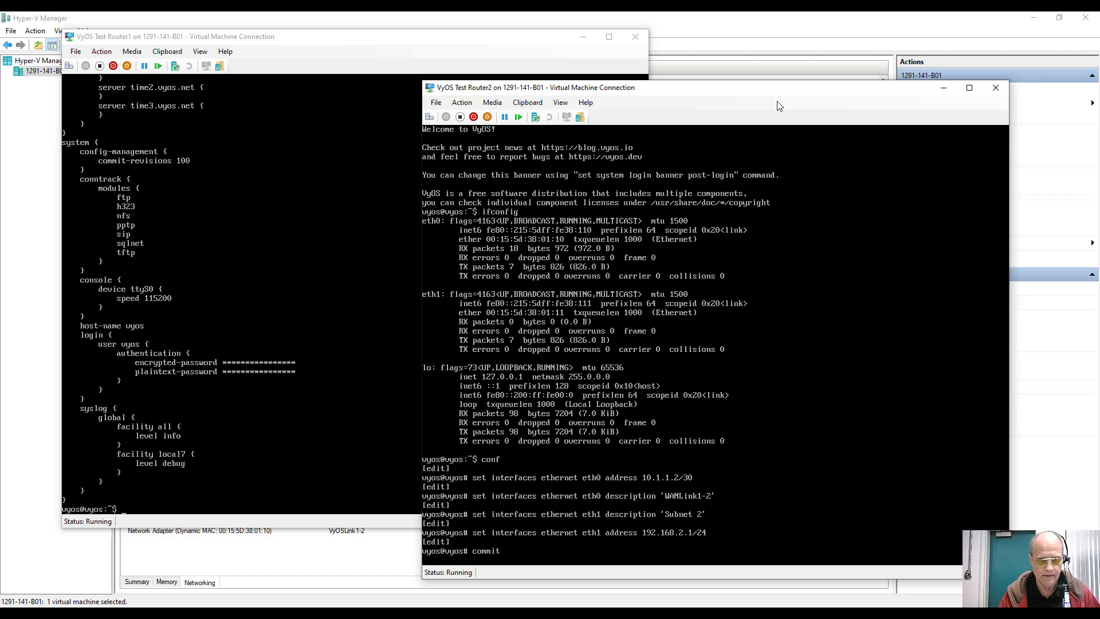
{"action": "type", "text": "save"}
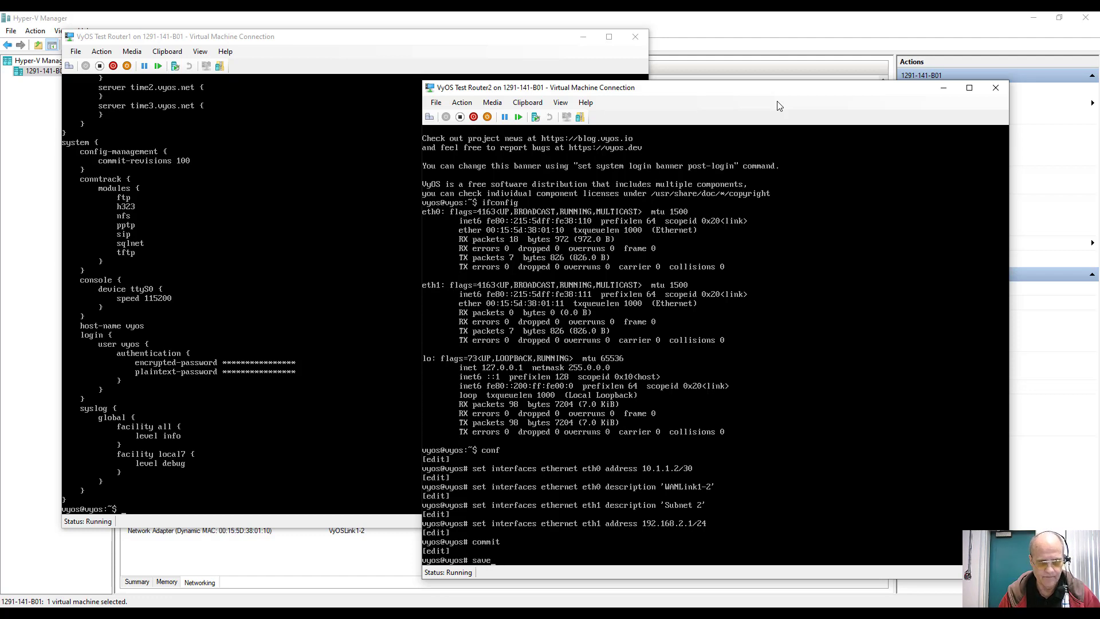
{"action": "key", "text": "Return"}
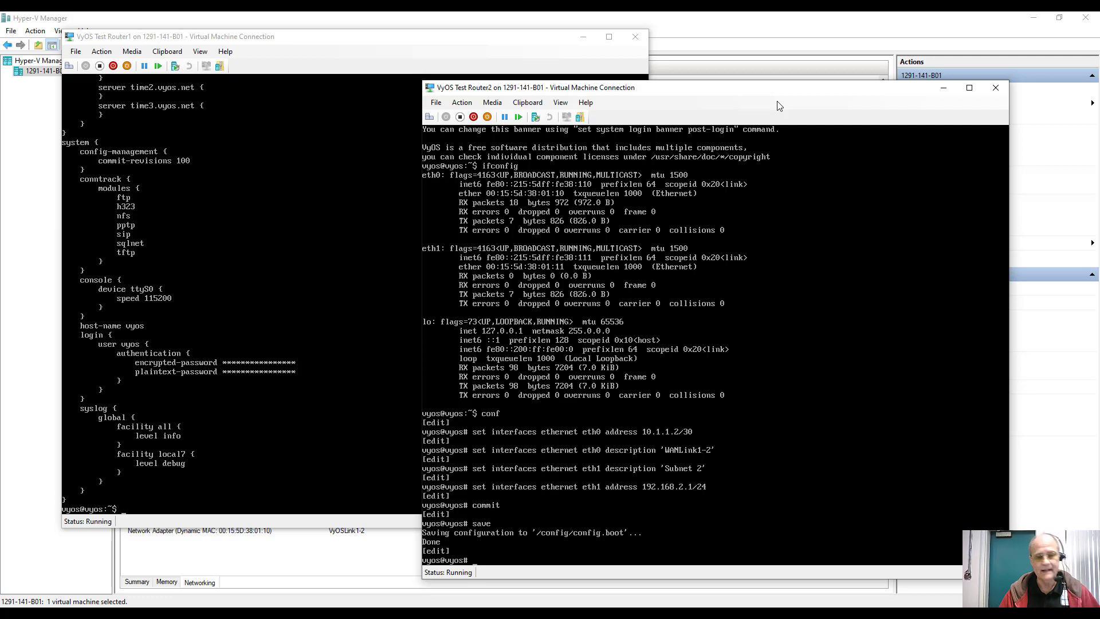
Step: Add RIP network 192.168.2.0/24 and enable RIP on interface eth1
{"action": "type", "text": "set"}
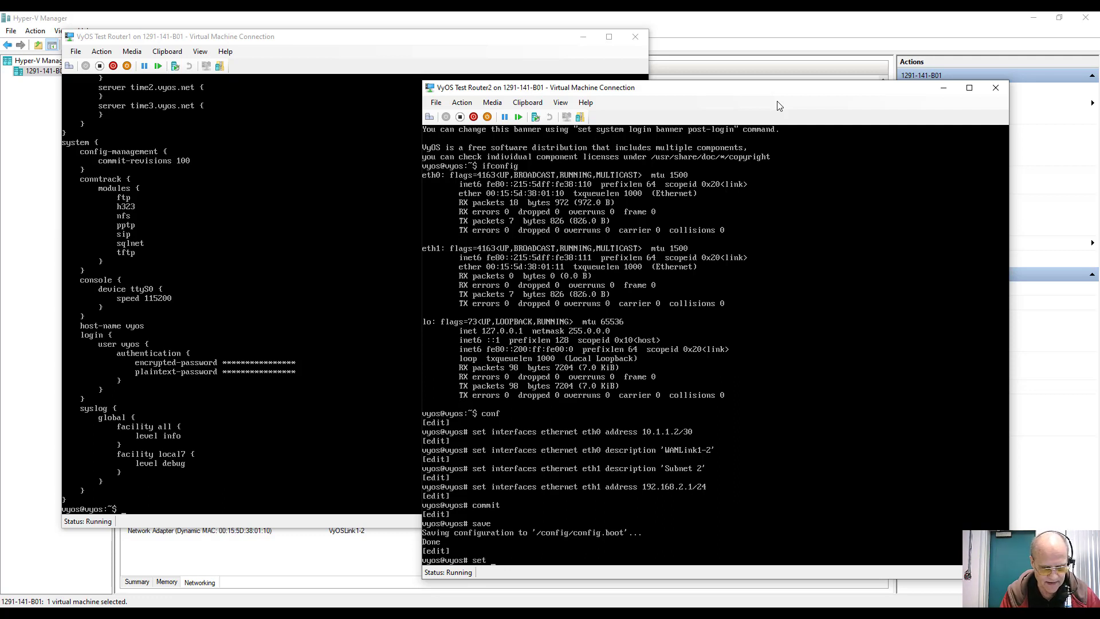
{"action": "type", "text": " protocols rip"}
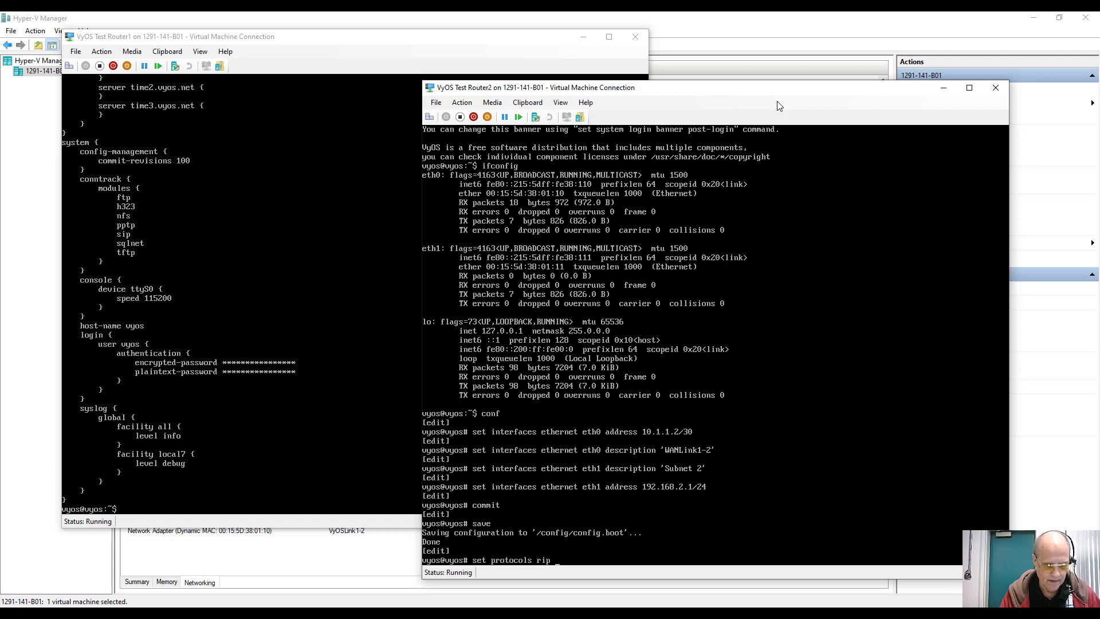
{"action": "type", "text": " network"}
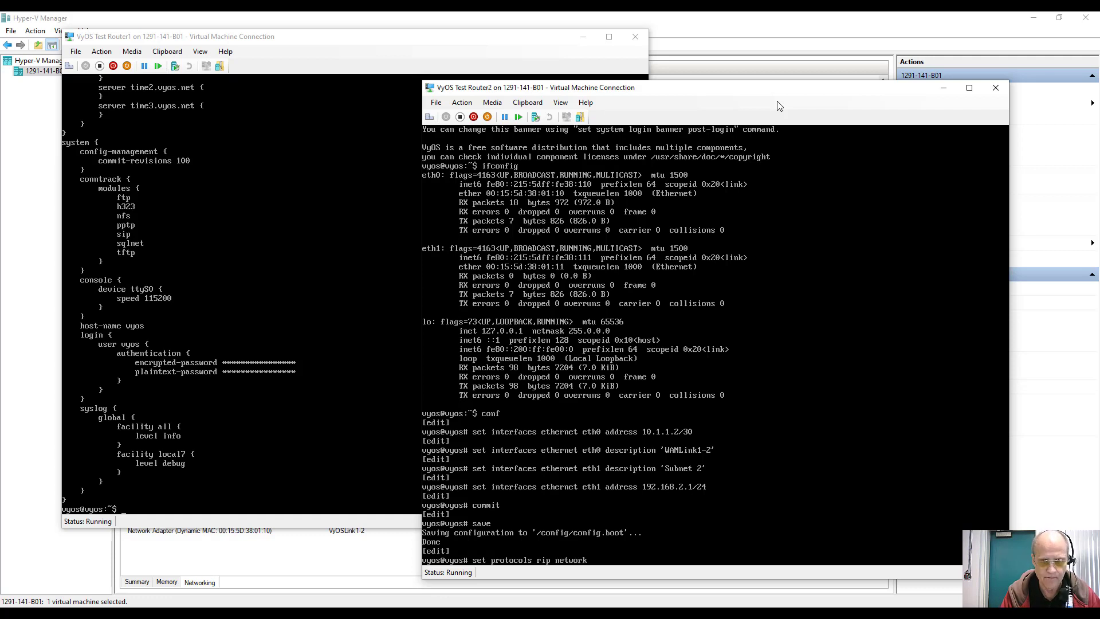
{"action": "type", "text": " 192"}
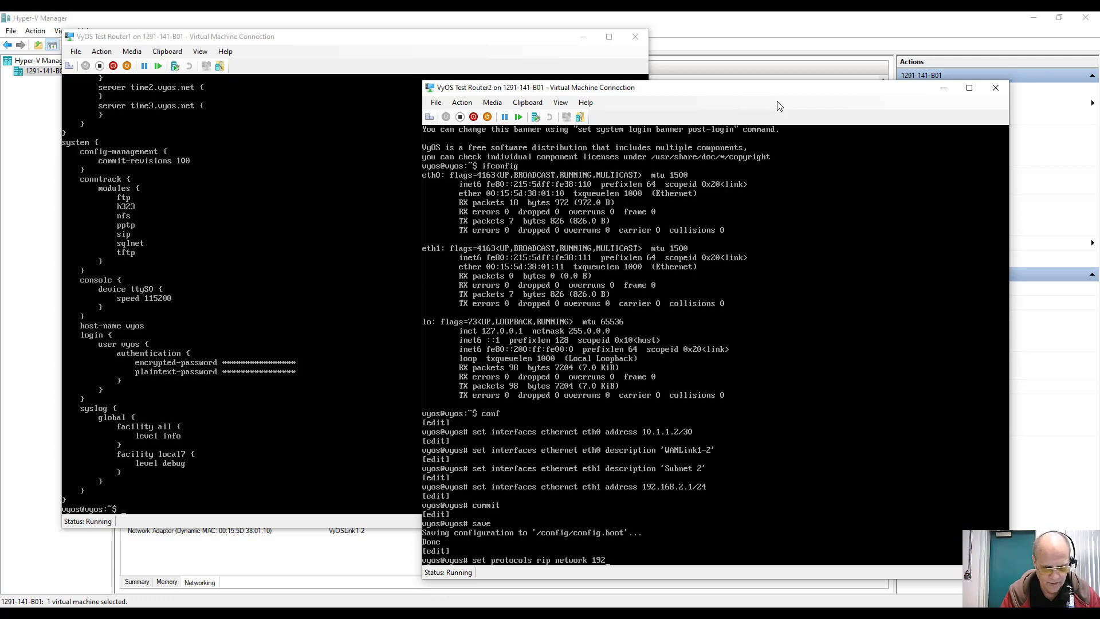
{"action": "type", "text": ".168.2.0"}
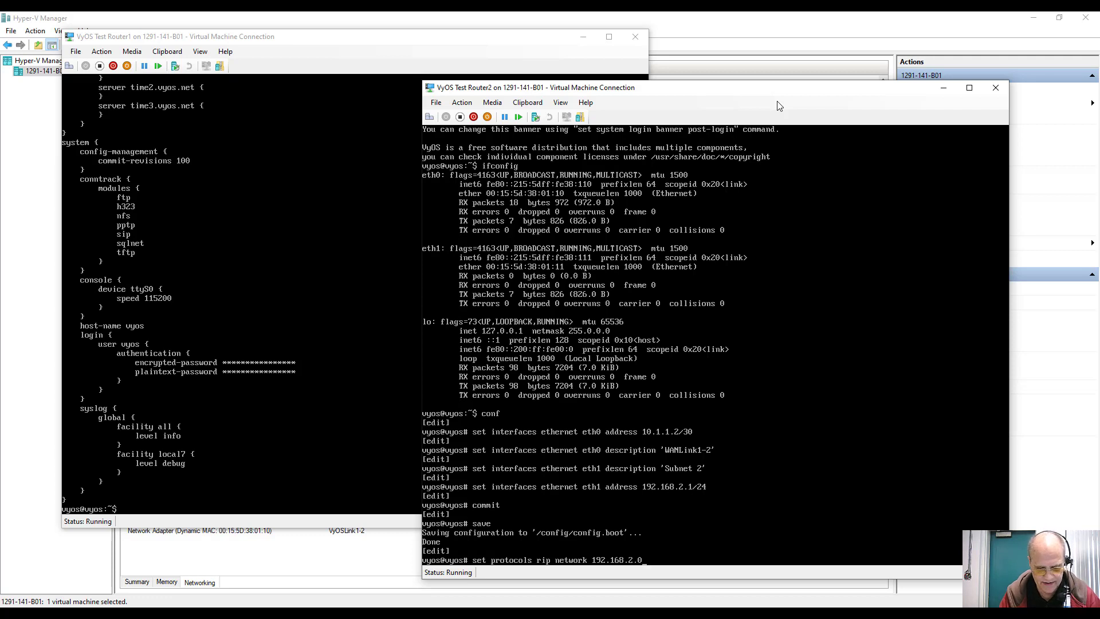
{"action": "type", "text": "/24"}
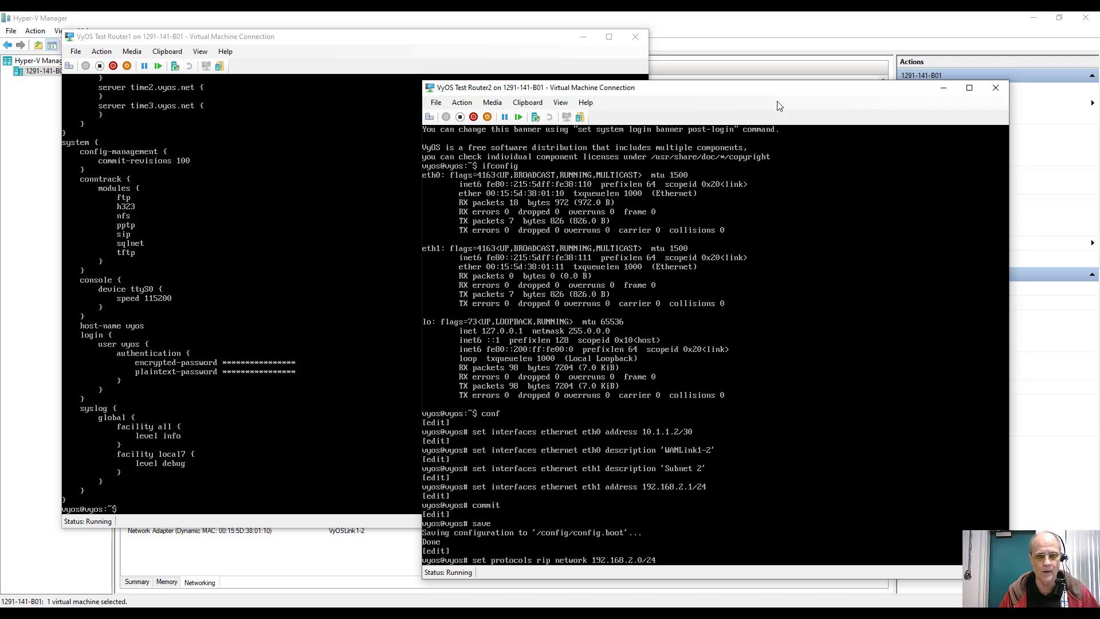
{"action": "key", "text": "Return"}
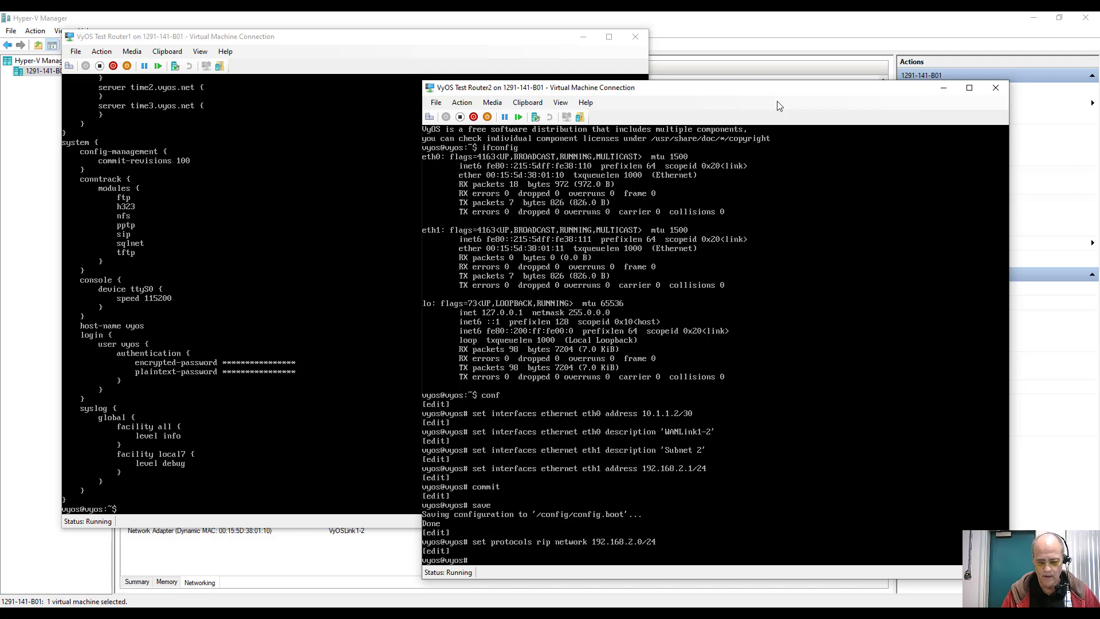
{"action": "key", "text": "Up"}
{"action": "key", "text": "BackSpace"}
{"action": "key", "text": "BackSpace"}
{"action": "key", "text": "BackSpace"}
{"action": "key", "text": "BackSpace"}
{"action": "key", "text": "BackSpace"}
{"action": "key", "text": "BackSpace"}
{"action": "key", "text": "BackSpace"}
{"action": "key", "text": "BackSpace"}
{"action": "key", "text": "BackSpace"}
{"action": "key", "text": "BackSpace"}
{"action": "key", "text": "BackSpace"}
{"action": "key", "text": "BackSpace"}
{"action": "key", "text": "BackSpace"}
{"action": "key", "text": "BackSpace"}
{"action": "key", "text": "BackSpace"}
{"action": "key", "text": "BackSpace"}
{"action": "key", "text": "BackSpace"}
{"action": "key", "text": "BackSpace"}
{"action": "key", "text": "BackSpace"}
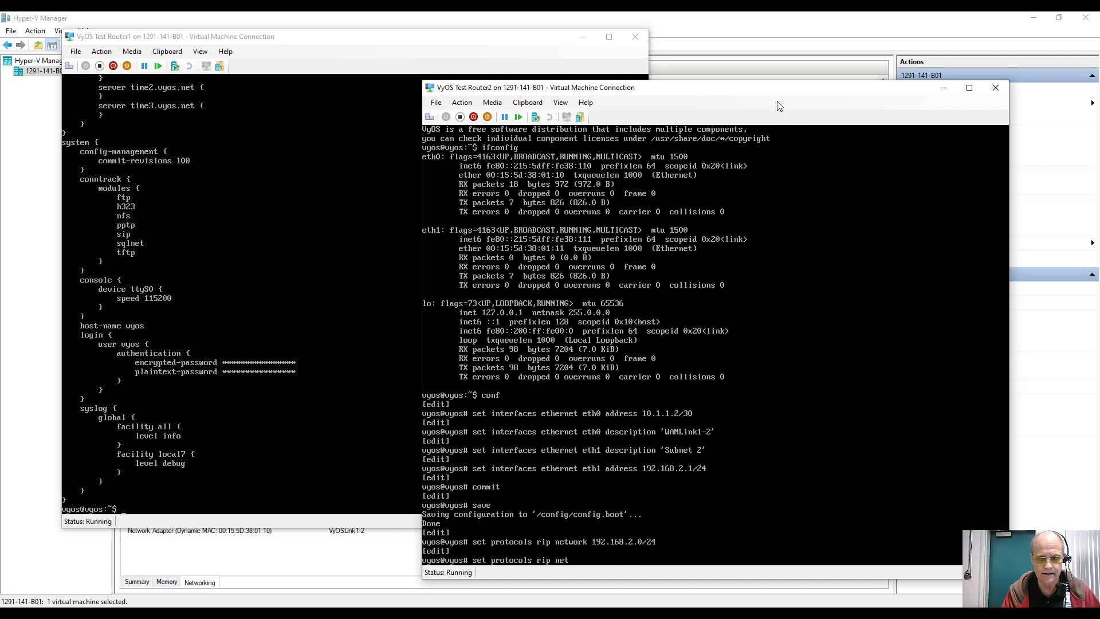
{"action": "type", "text": "i"}
{"action": "key", "text": "Tab"}
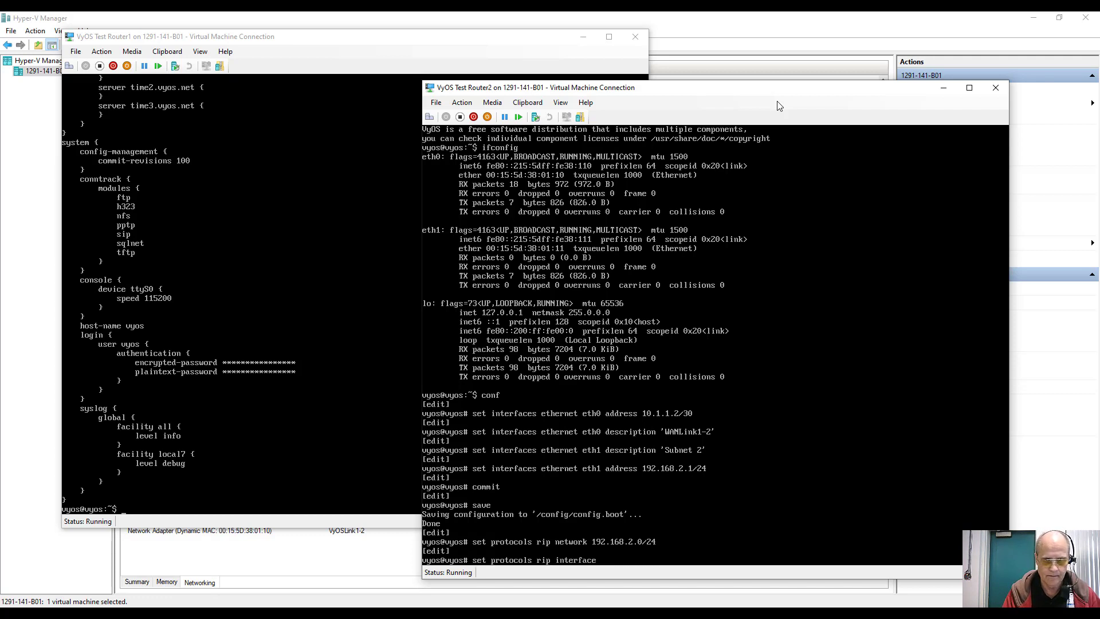
{"action": "type", "text": "eth"}
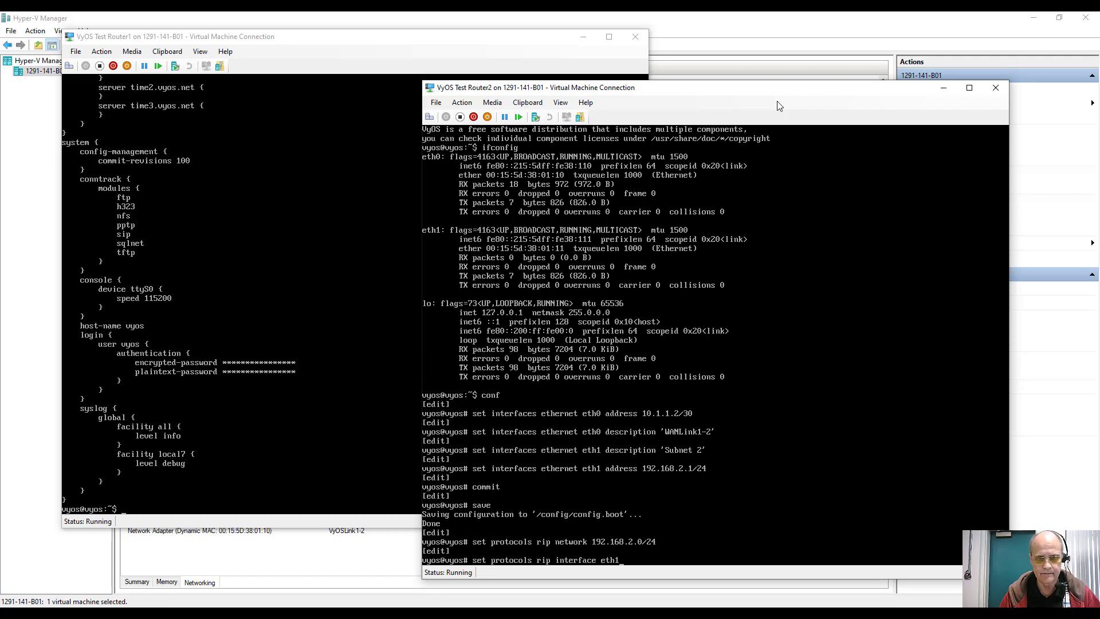
{"action": "type", "text": "1"}
{"action": "key", "text": "Return"}
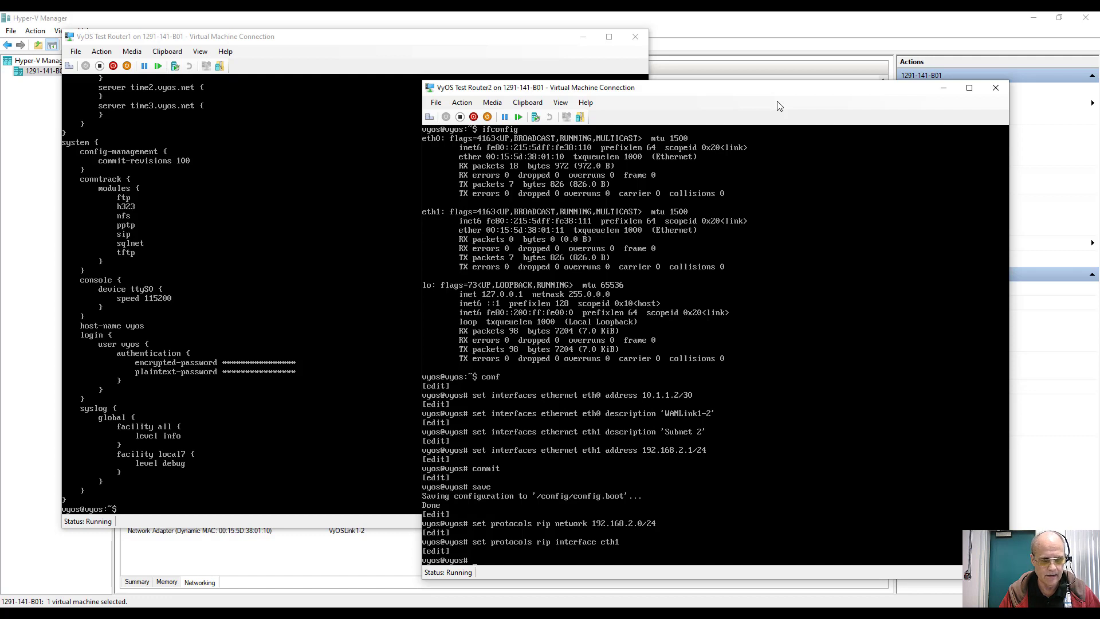
Step: Set RIP neighbor 10.1.1.1 and make passive-interface default
{"action": "key", "text": "Up"}
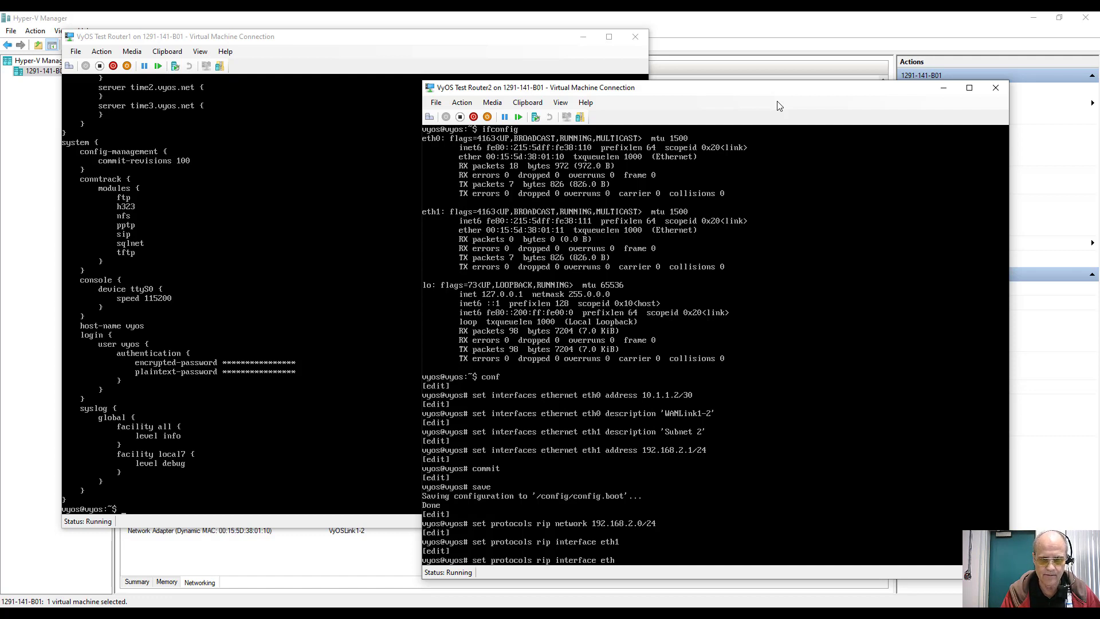
{"action": "key", "text": "BackSpace"}
{"action": "key", "text": "BackSpace"}
{"action": "key", "text": "BackSpace"}
{"action": "key", "text": "BackSpace"}
{"action": "key", "text": "BackSpace"}
{"action": "key", "text": "BackSpace"}
{"action": "key", "text": "BackSpace"}
{"action": "key", "text": "BackSpace"}
{"action": "key", "text": "BackSpace"}
{"action": "key", "text": "BackSpace"}
{"action": "key", "text": "BackSpace"}
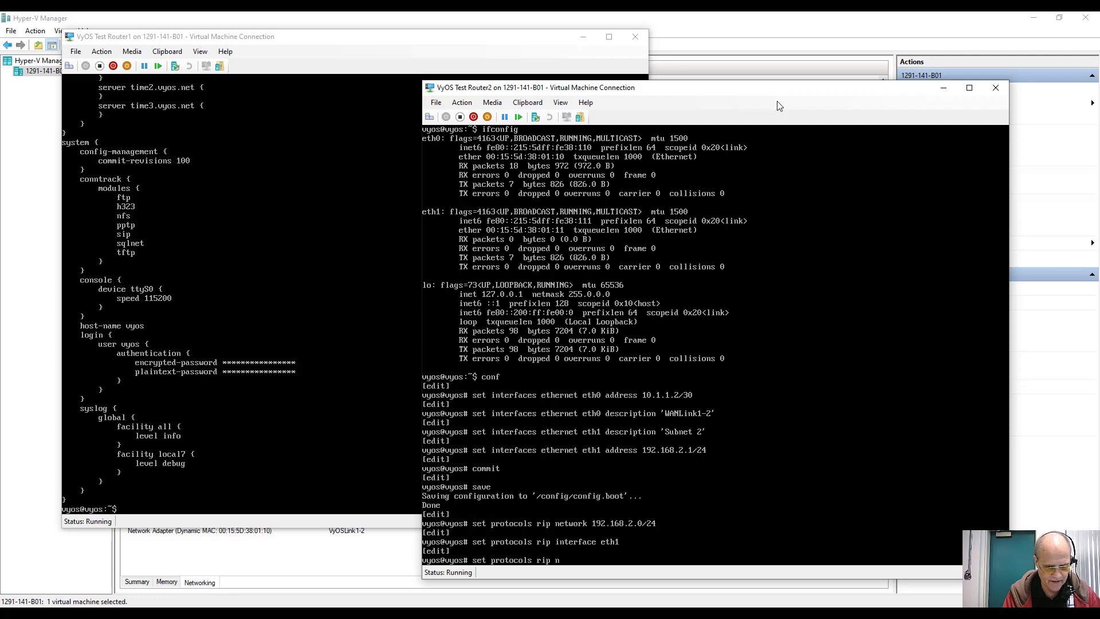
{"action": "type", "text": "neighbor 1"}
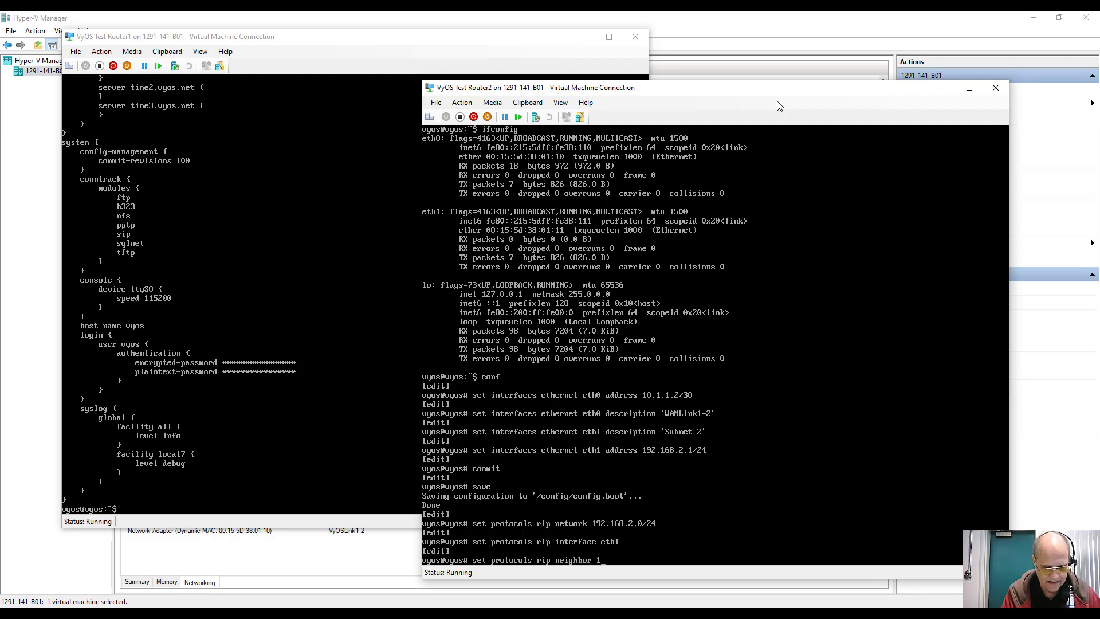
{"action": "type", "text": "0.1.1.1"}
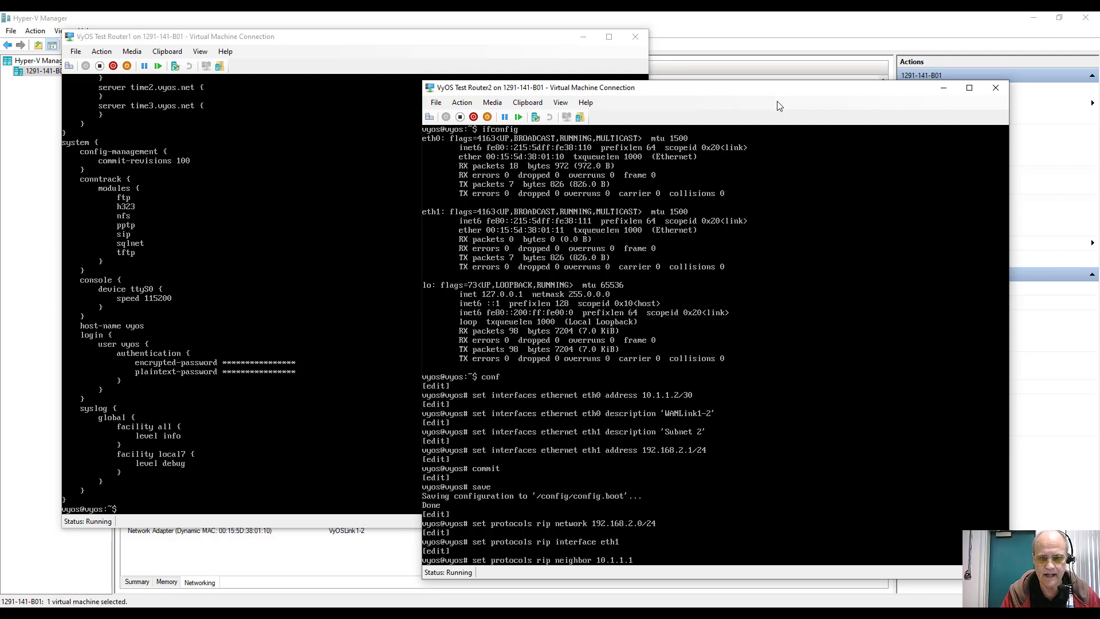
{"action": "key", "text": "Return"}
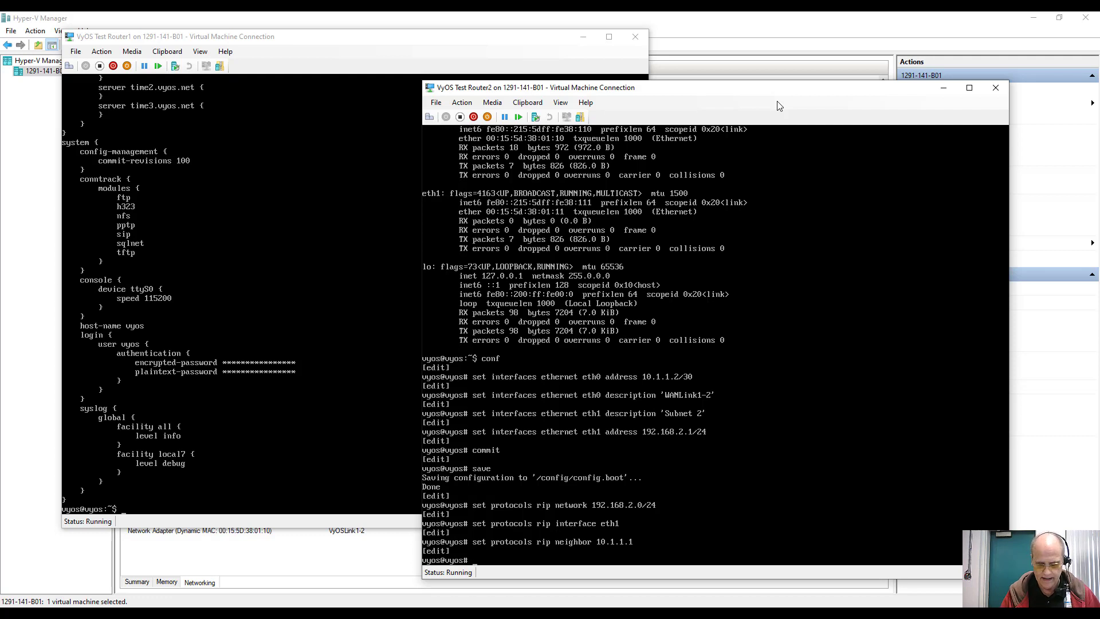
{"action": "key", "text": "Up"}
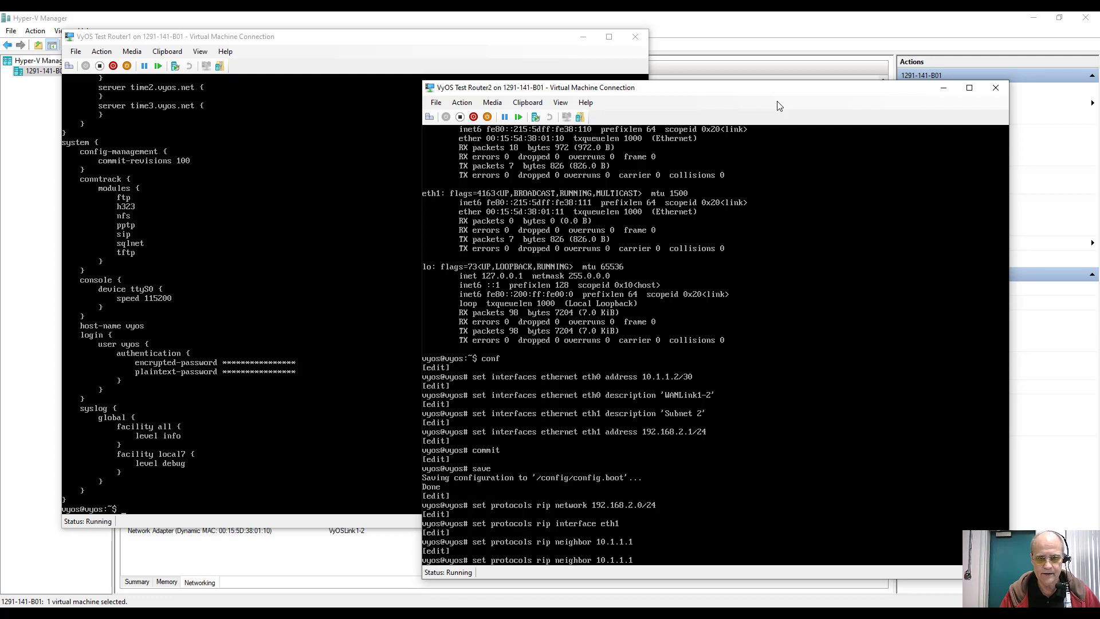
{"action": "key", "text": "BackSpace"}
{"action": "key", "text": "BackSpace"}
{"action": "key", "text": "BackSpace"}
{"action": "key", "text": "BackSpace"}
{"action": "key", "text": "BackSpace"}
{"action": "key", "text": "BackSpace"}
{"action": "key", "text": "BackSpace"}
{"action": "key", "text": "BackSpace"}
{"action": "key", "text": "BackSpace"}
{"action": "key", "text": "BackSpace"}
{"action": "key", "text": "BackSpace"}
{"action": "key", "text": "BackSpace"}
{"action": "key", "text": "BackSpace"}
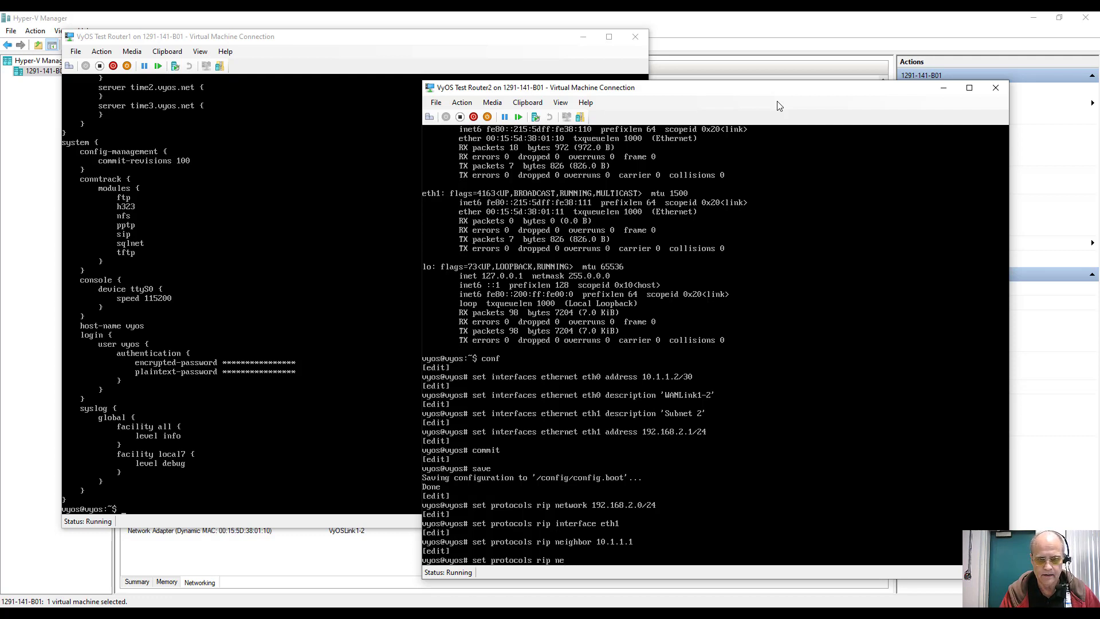
{"action": "key", "text": "BackSpace"}
{"action": "key", "text": "BackSpace"}
{"action": "type", "text": "passive-interface"}
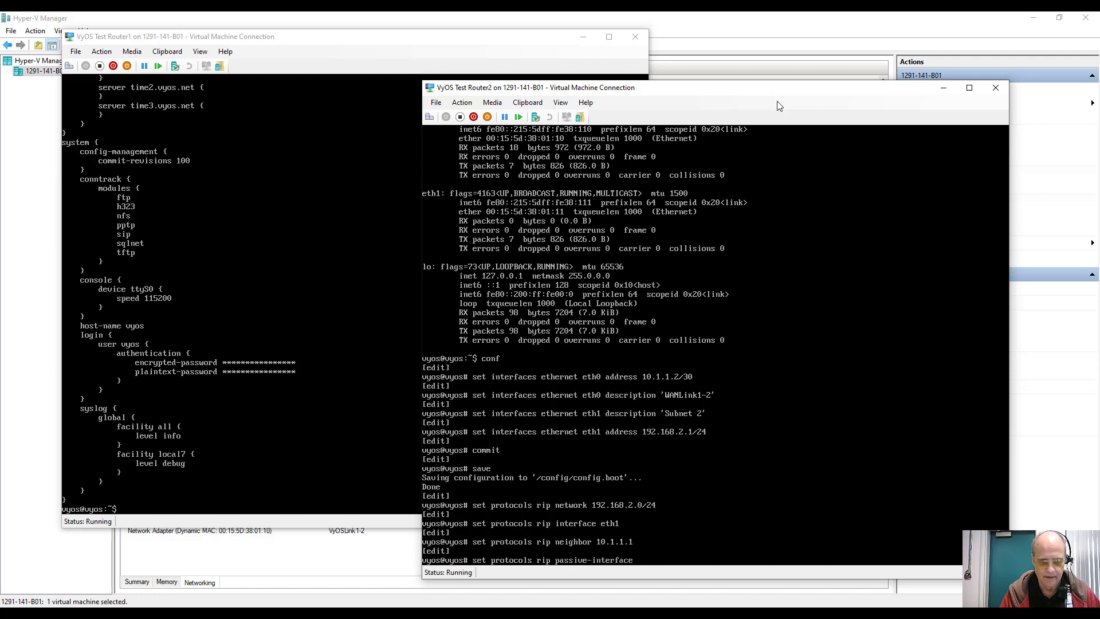
{"action": "type", "text": " default"}
{"action": "key", "text": "Return"}
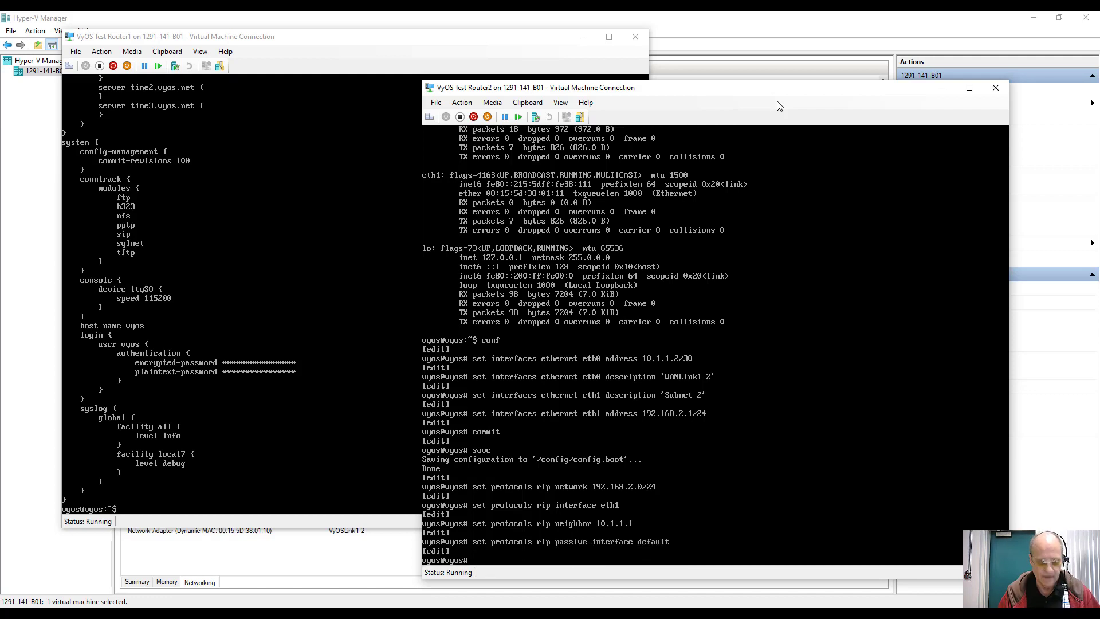
Step: Commit and save Router2's RIP settings, then start a static route command
{"action": "type", "text": "commit"}
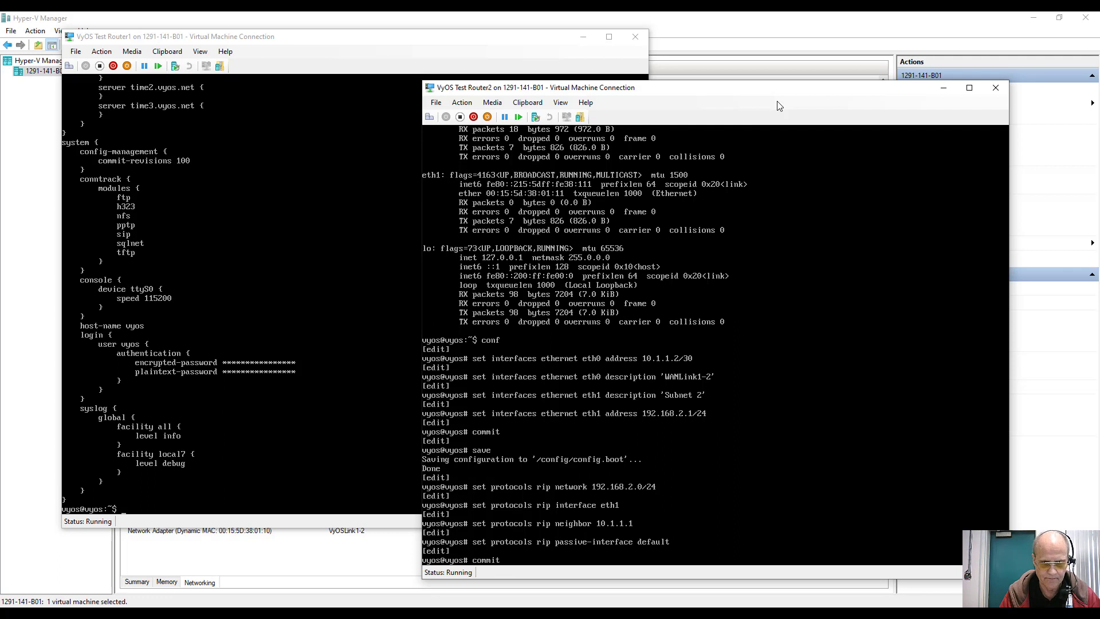
{"action": "key", "text": "Return"}
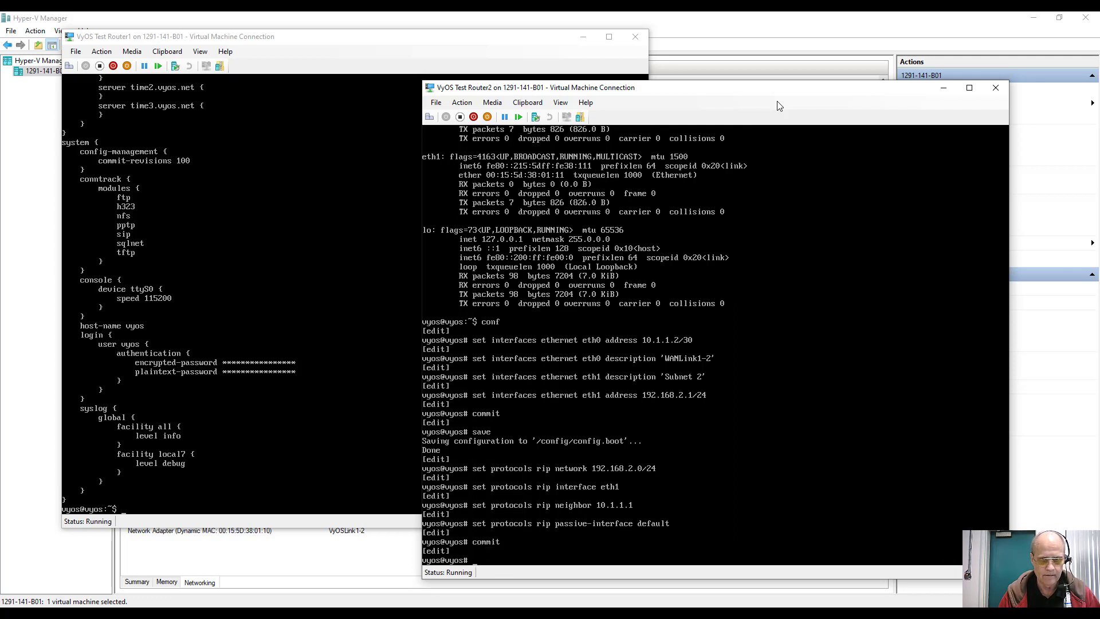
{"action": "type", "text": "save"}
{"action": "key", "text": "Return"}
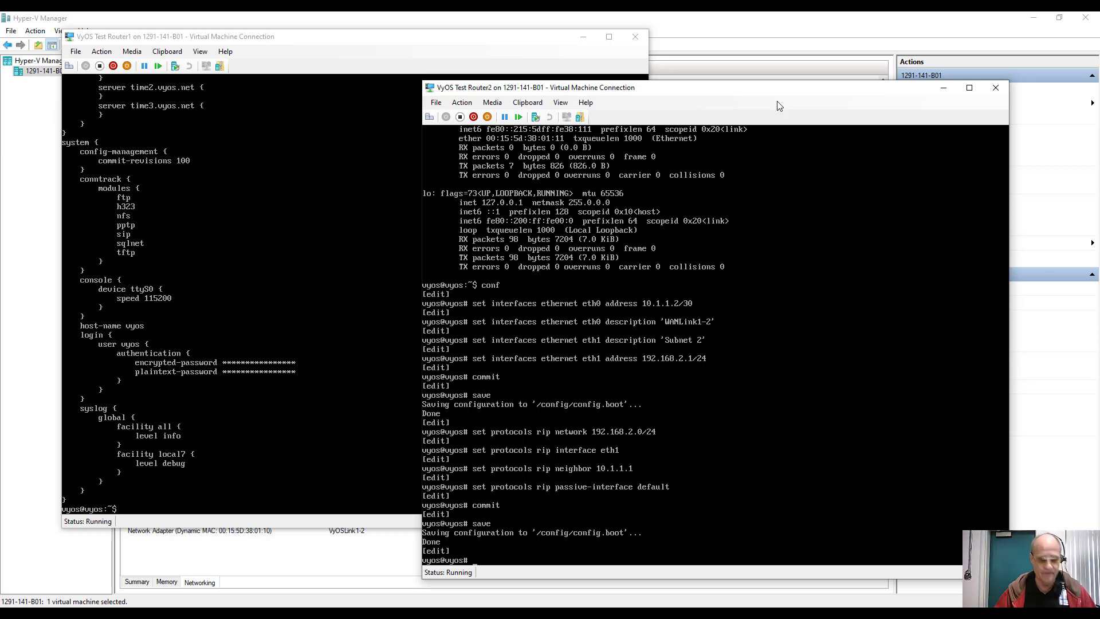
{"action": "type", "text": "set protocols "}
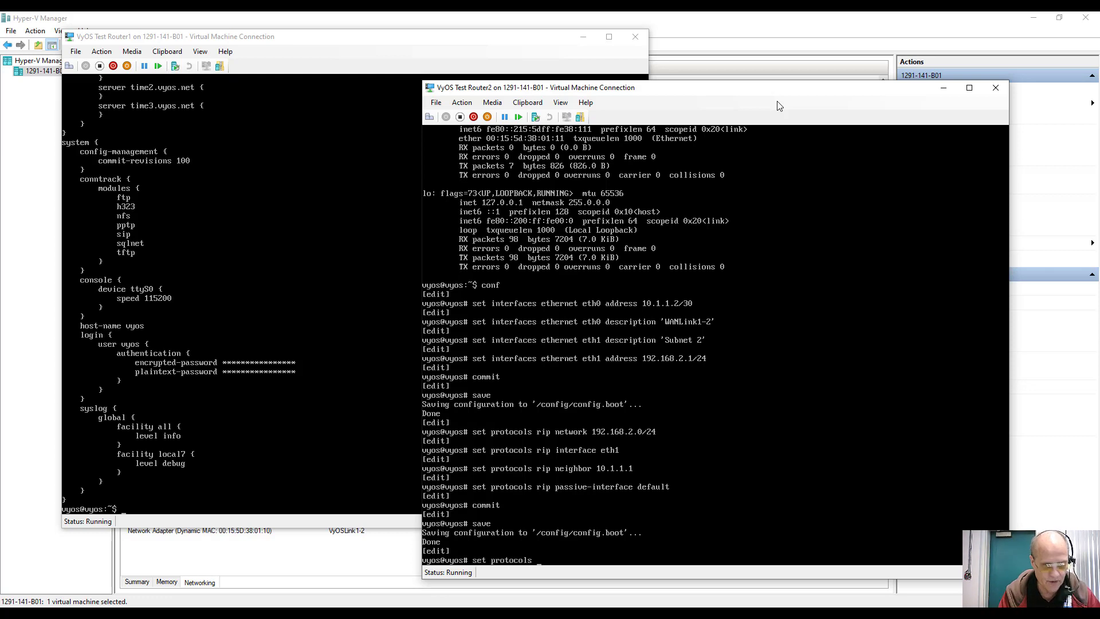
{"action": "type", "text": "stati"}
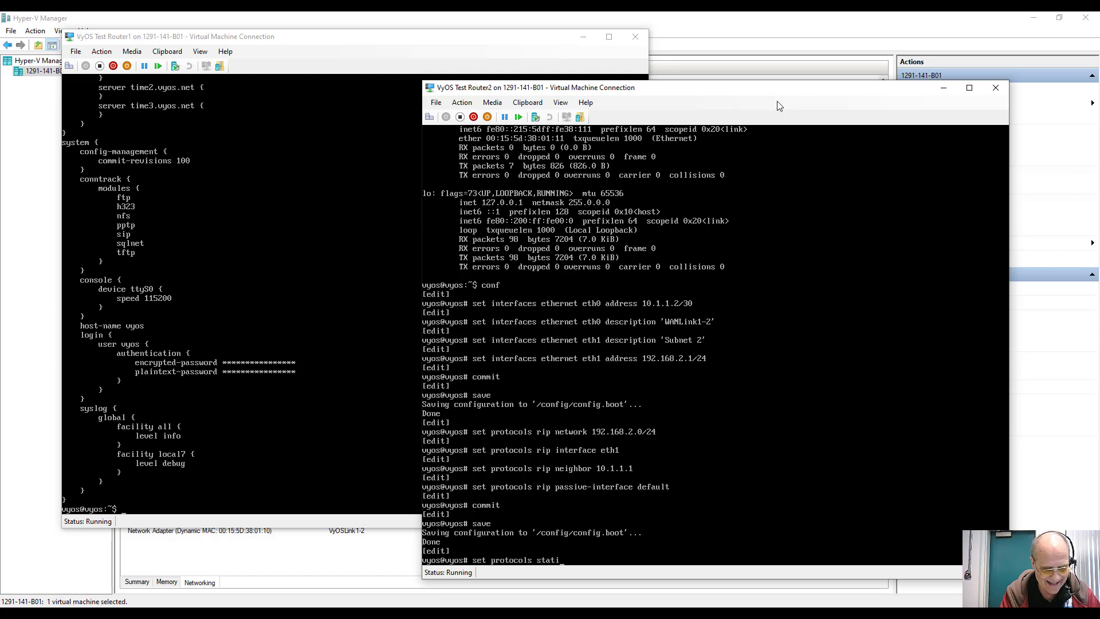
{"action": "type", "text": "s"}
Step: Try building the 0.0.0.0/0 next-hop static route with tab completion, then clear the invalid line
{"action": "key", "text": "Home"}
{"action": "type", "text": "c"}
{"action": "key", "text": "Home"}
{"action": "key", "text": "Delete"}
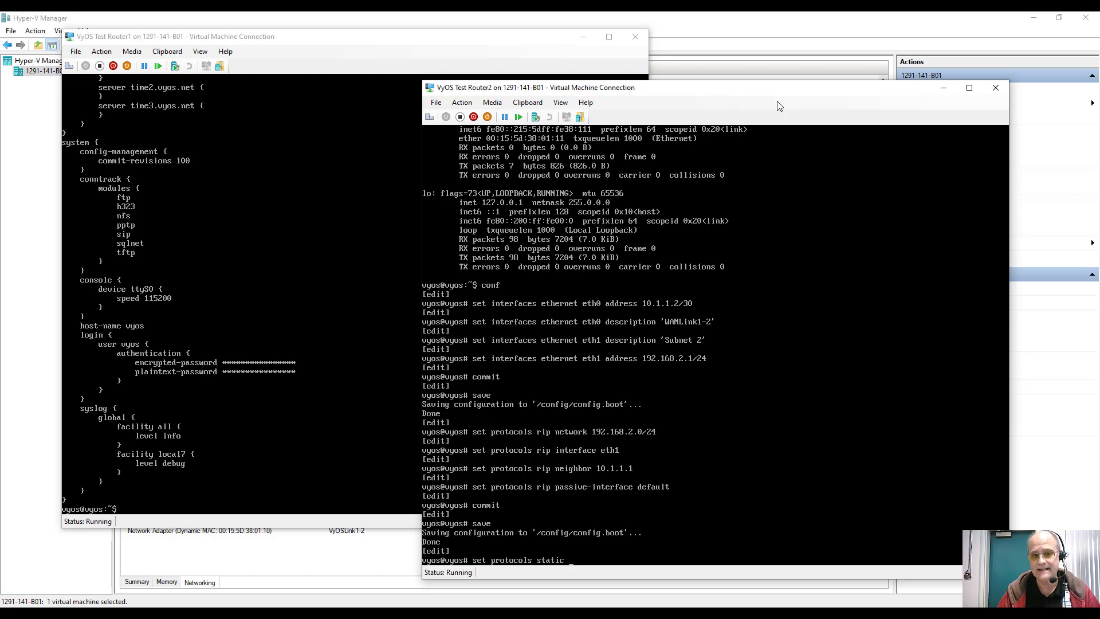
{"action": "type", "text": "0.0.0.0"}
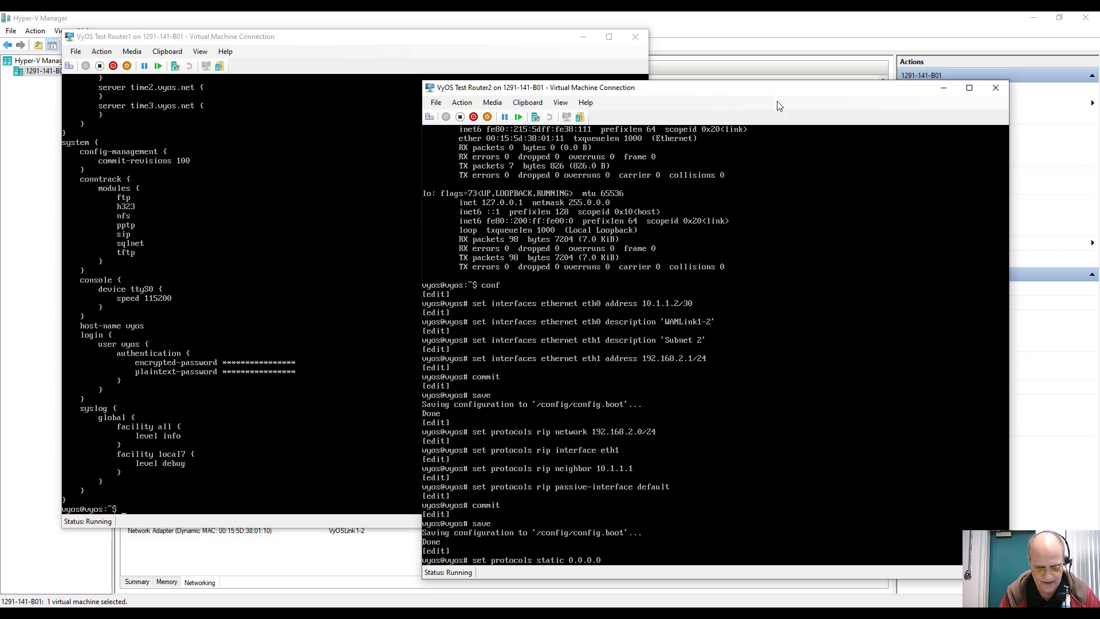
{"action": "type", "text": "/0"}
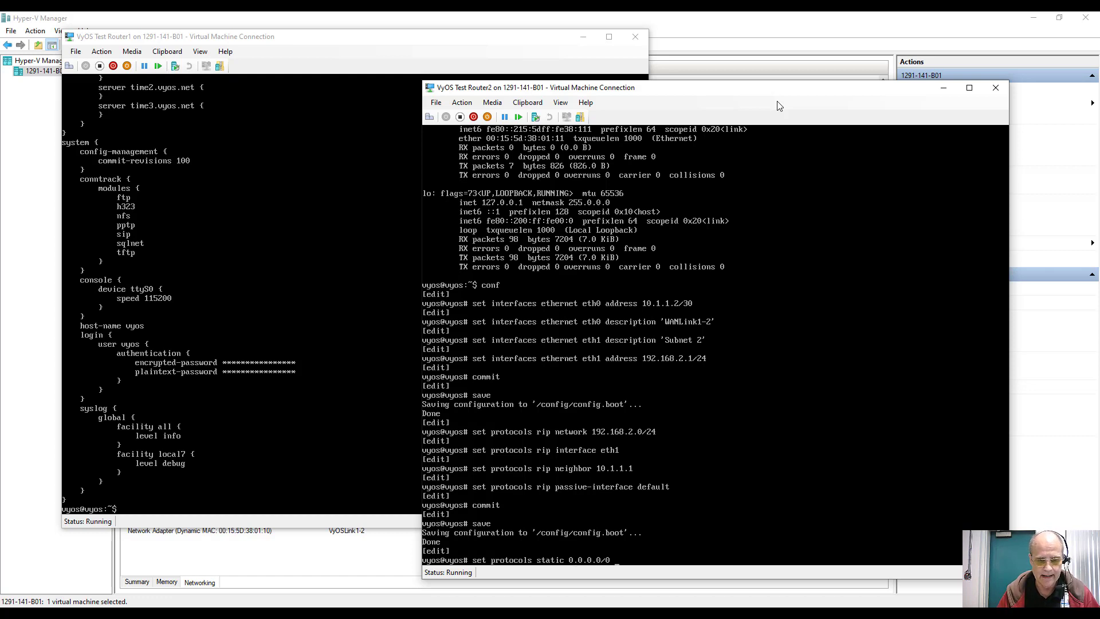
{"action": "type", "text": " ne"}
{"action": "key", "text": "Tab"}
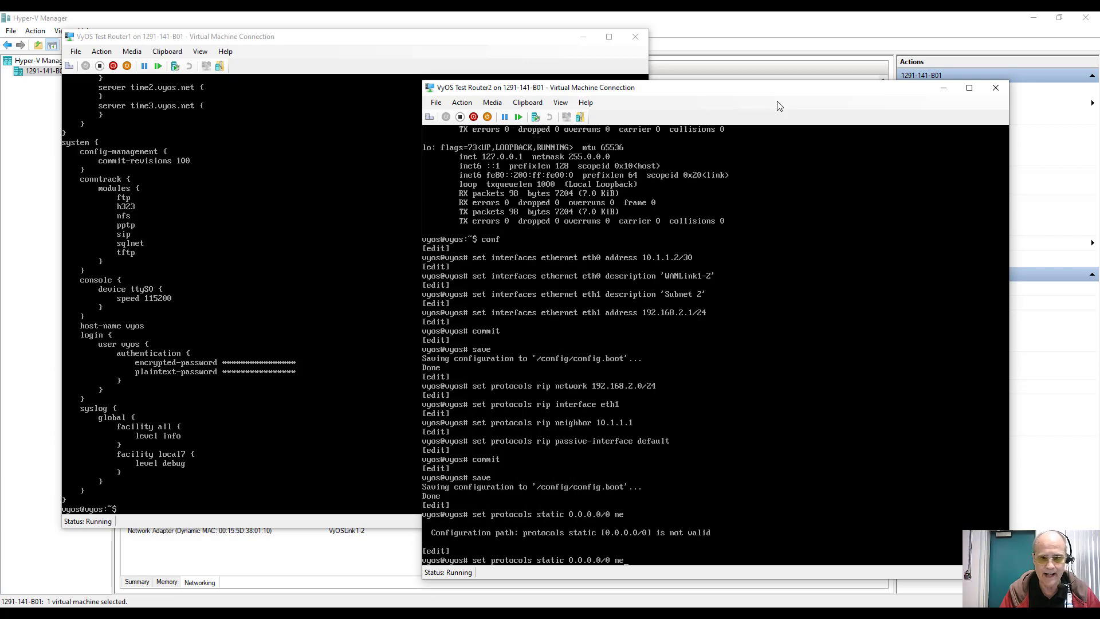
{"action": "type", "text": "x"}
{"action": "key", "text": "Tab"}
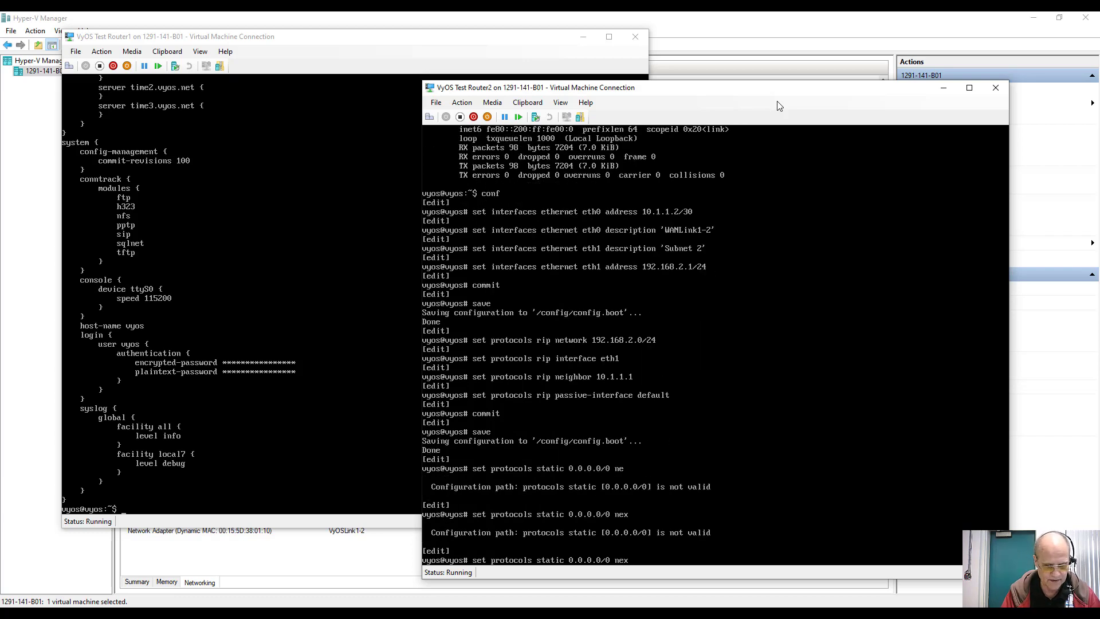
{"action": "type", "text": "t-h"}
{"action": "key", "text": "Tab"}
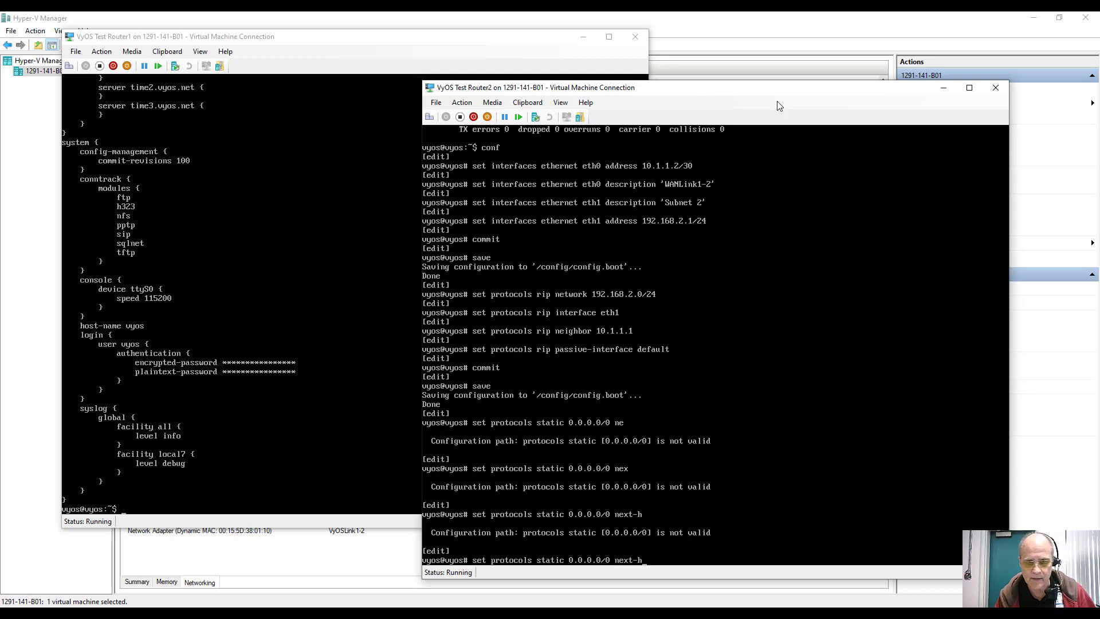
{"action": "key", "text": "BackSpace"}
{"action": "key", "text": "BackSpace"}
{"action": "key", "text": "BackSpace"}
{"action": "key", "text": "BackSpace"}
{"action": "key", "text": "BackSpace"}
{"action": "key", "text": "BackSpace"}
{"action": "key", "text": "BackSpace"}
{"action": "key", "text": "BackSpace"}
{"action": "key", "text": "BackSpace"}
{"action": "key", "text": "BackSpace"}
{"action": "key", "text": "BackSpace"}
{"action": "key", "text": "BackSpace"}
{"action": "key", "text": "BackSpace"}
{"action": "key", "text": "BackSpace"}
{"action": "key", "text": "BackSpace"}
{"action": "key", "text": "BackSpace"}
{"action": "key", "text": "BackSpace"}
{"action": "key", "text": "BackSpace"}
{"action": "key", "text": "BackSpace"}
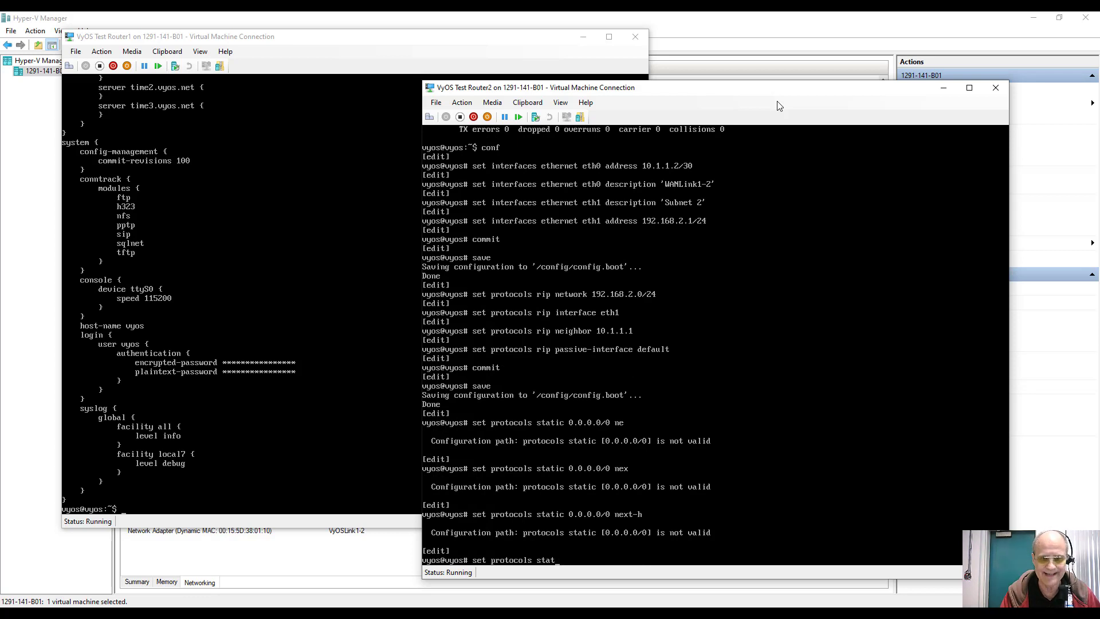
{"action": "key", "text": "BackSpace"}
{"action": "key", "text": "BackSpace"}
{"action": "key", "text": "BackSpace"}
{"action": "key", "text": "BackSpace"}
{"action": "key", "text": "BackSpace"}
{"action": "key", "text": "BackSpace"}
{"action": "key", "text": "BackSpace"}
{"action": "key", "text": "BackSpace"}
{"action": "key", "text": "BackSpace"}
{"action": "key", "text": "BackSpace"}
{"action": "key", "text": "BackSpace"}
{"action": "key", "text": "BackSpace"}
{"action": "key", "text": "BackSpace"}
{"action": "key", "text": "BackSpace"}
{"action": "key", "text": "BackSpace"}
{"action": "key", "text": "BackSpace"}
{"action": "key", "text": "BackSpace"}
{"action": "key", "text": "BackSpace"}
Step: Add static route 0.0.0.0/0 with next hop 10.1.1.1
{"action": "type", "text": "set"}
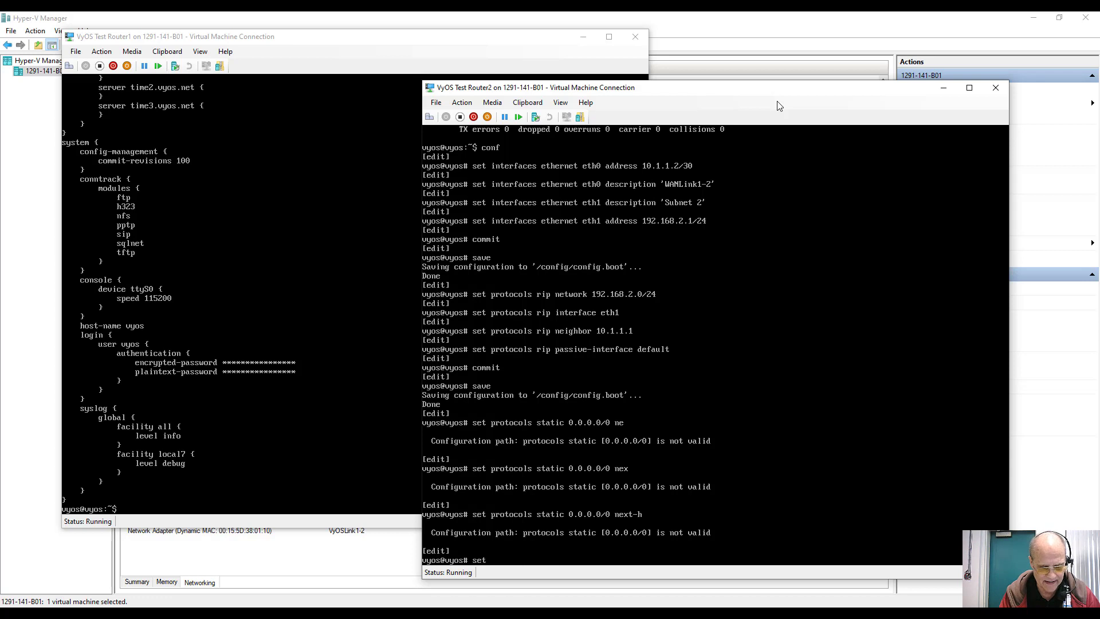
{"action": "type", "text": " protocols "}
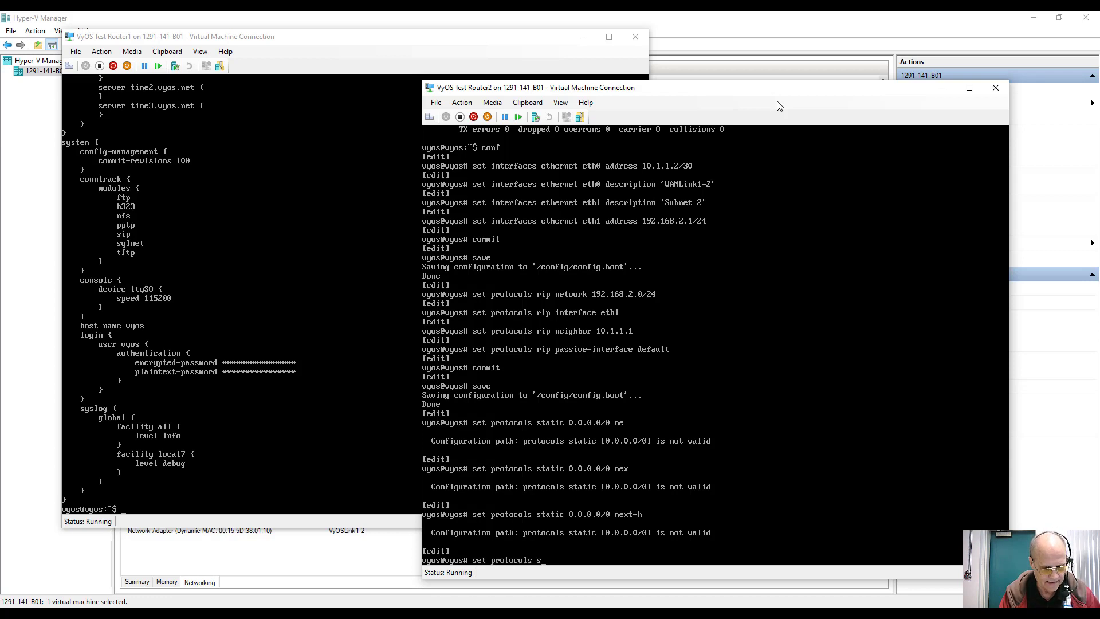
{"action": "type", "text": "static "}
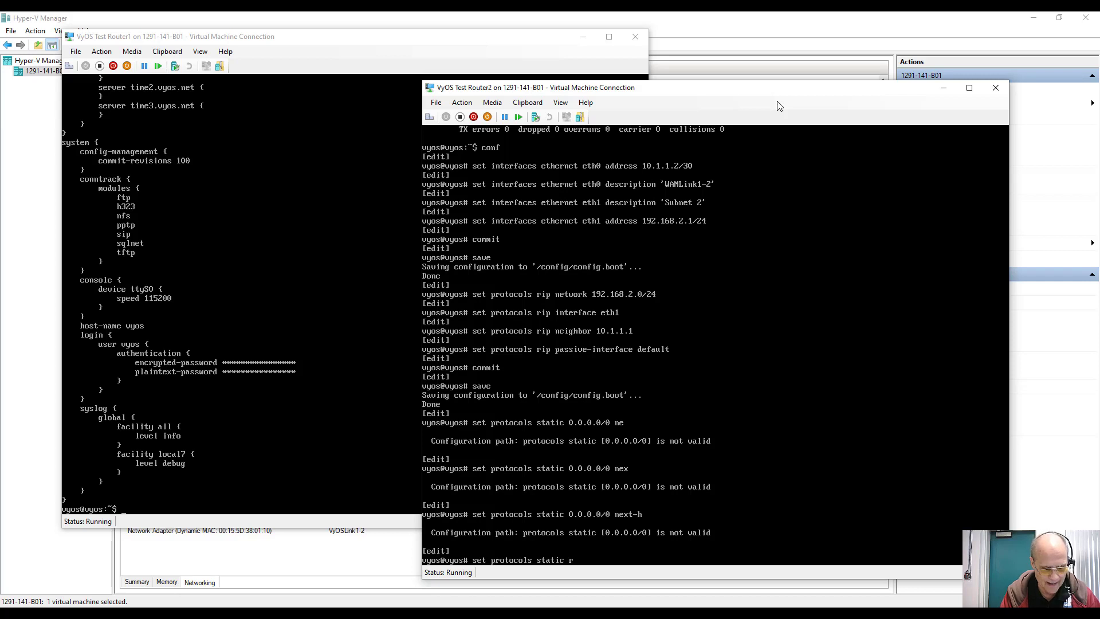
{"action": "type", "text": "ro"}
{"action": "key", "text": "Tab"}
{"action": "type", "text": "ute"}
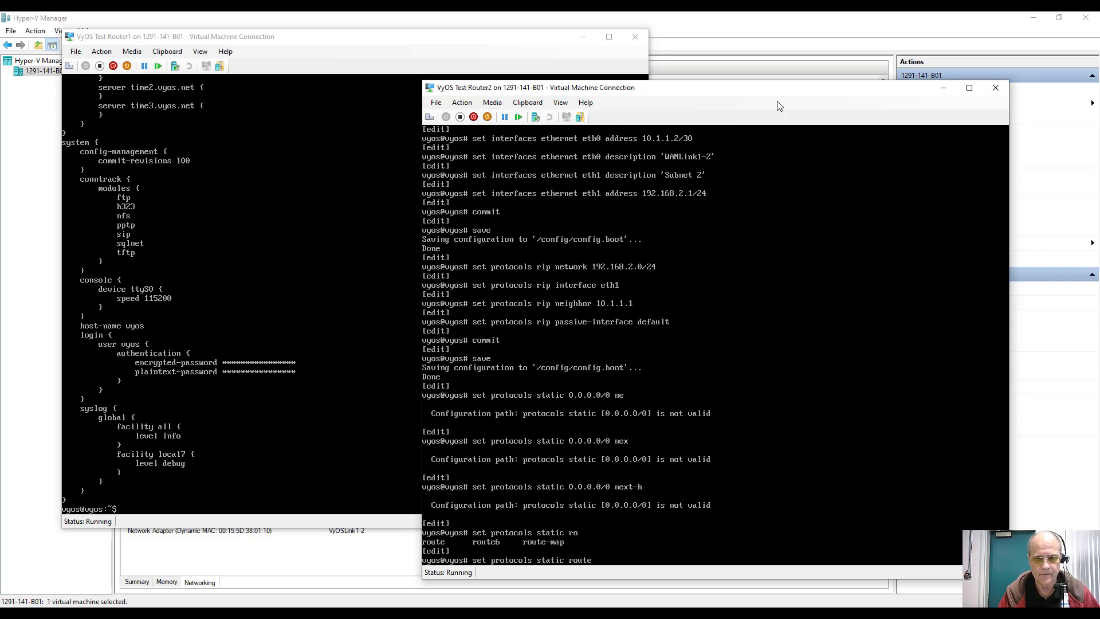
{"action": "type", "text": " 0.0.0"}
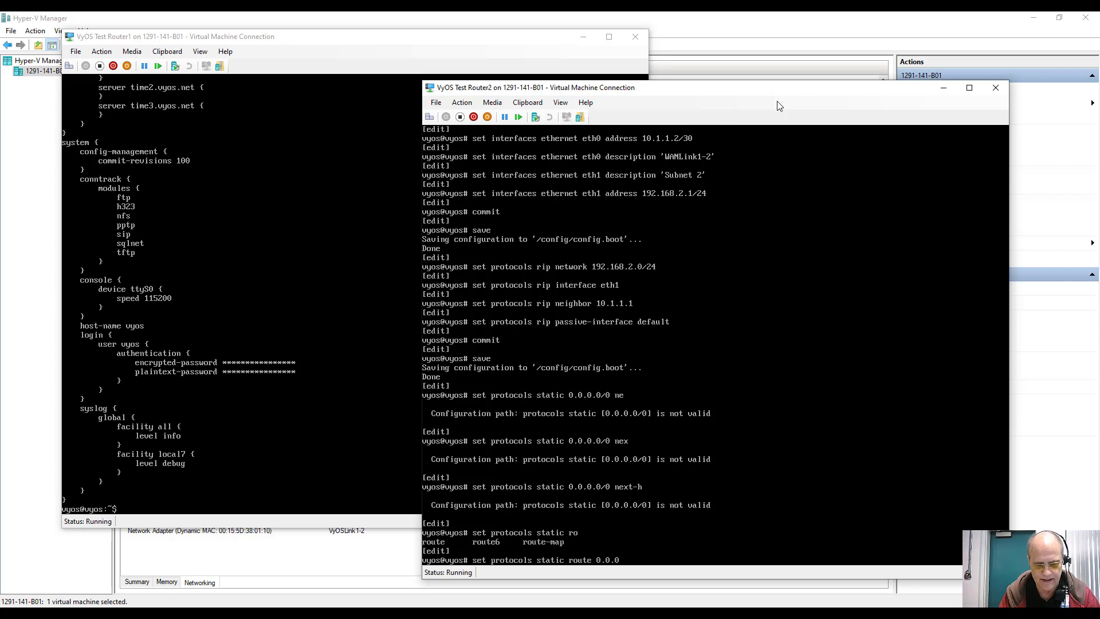
{"action": "type", "text": ".0/0"}
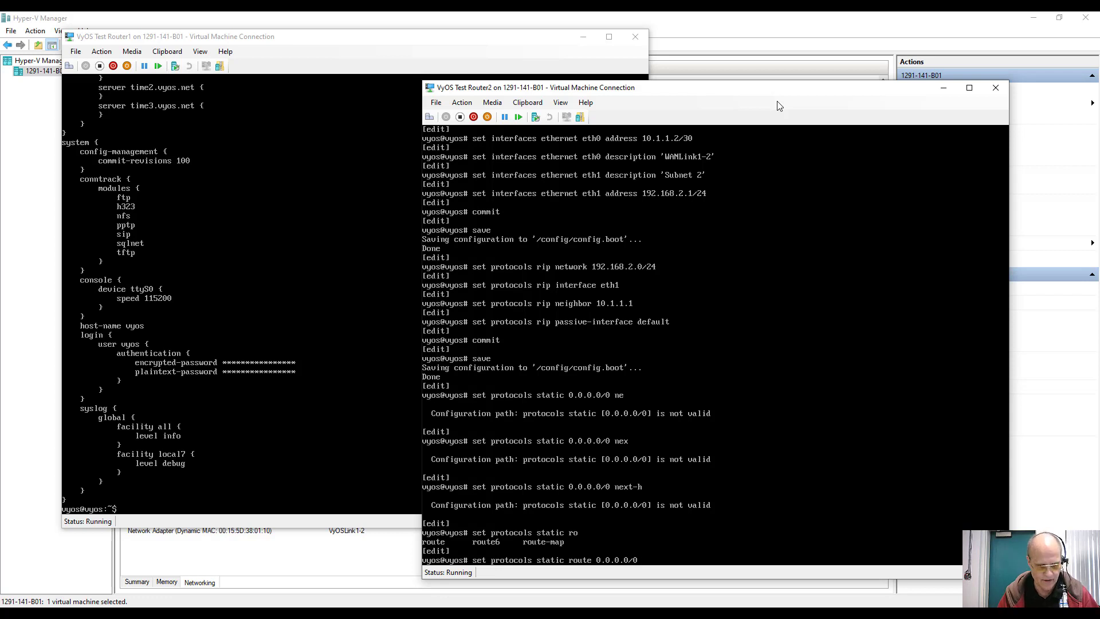
{"action": "type", "text": " next-"}
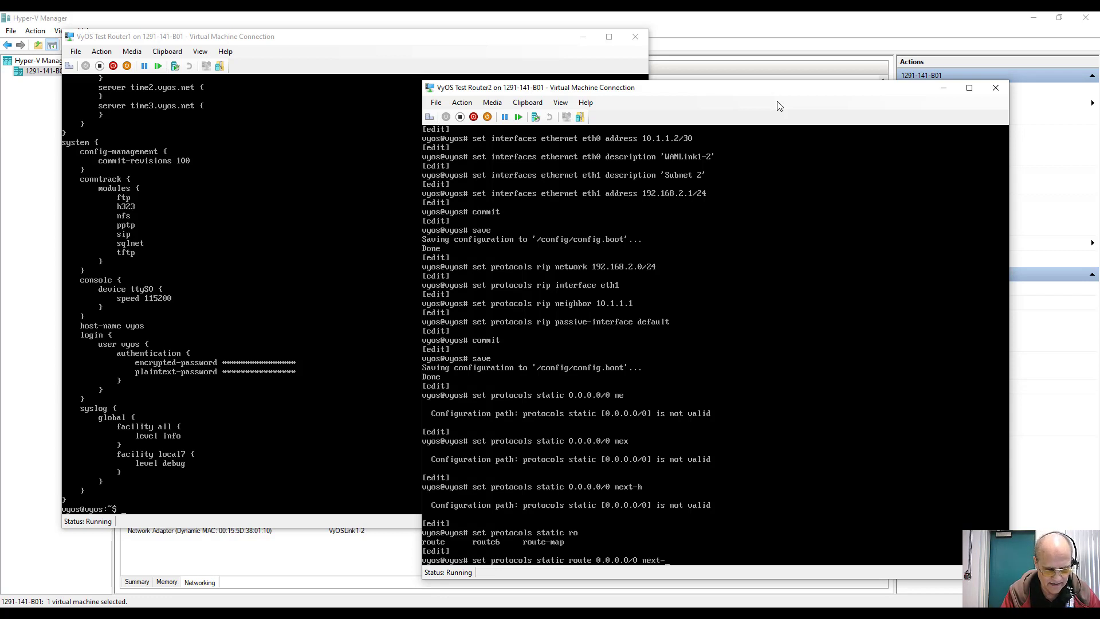
{"action": "type", "text": "hop"}
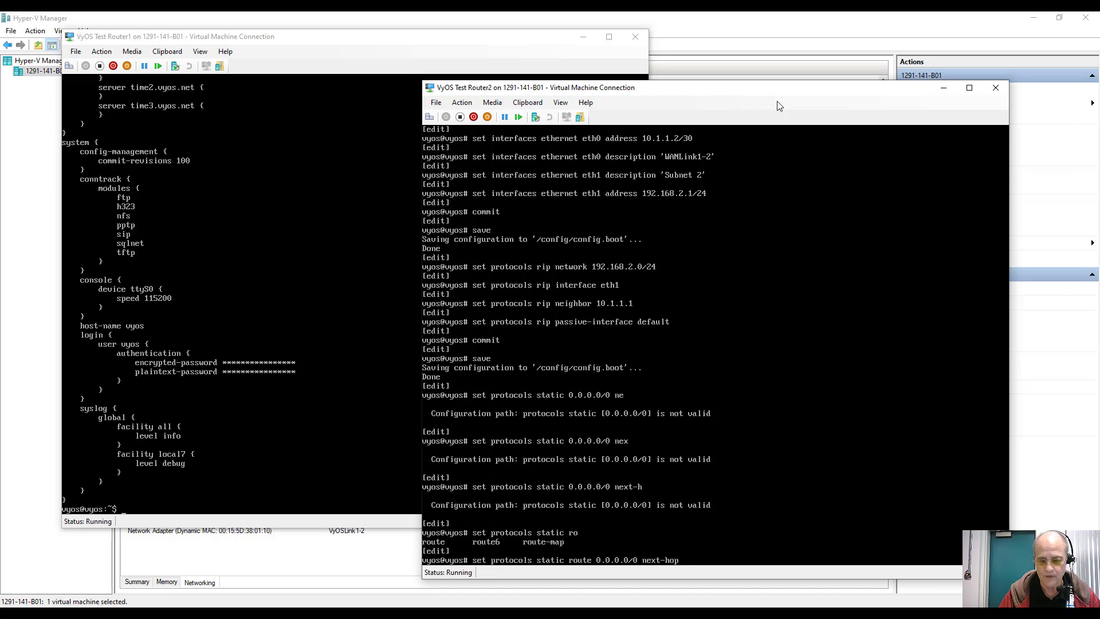
{"action": "type", "text": " 10."}
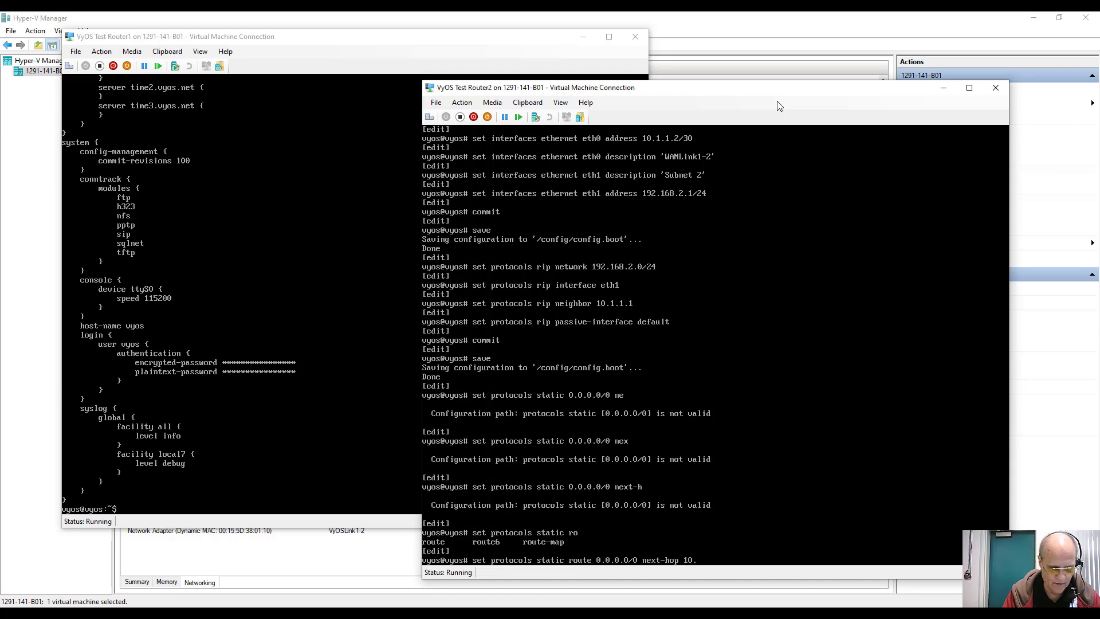
{"action": "type", "text": "1.1.1"}
{"action": "key", "text": "Return"}
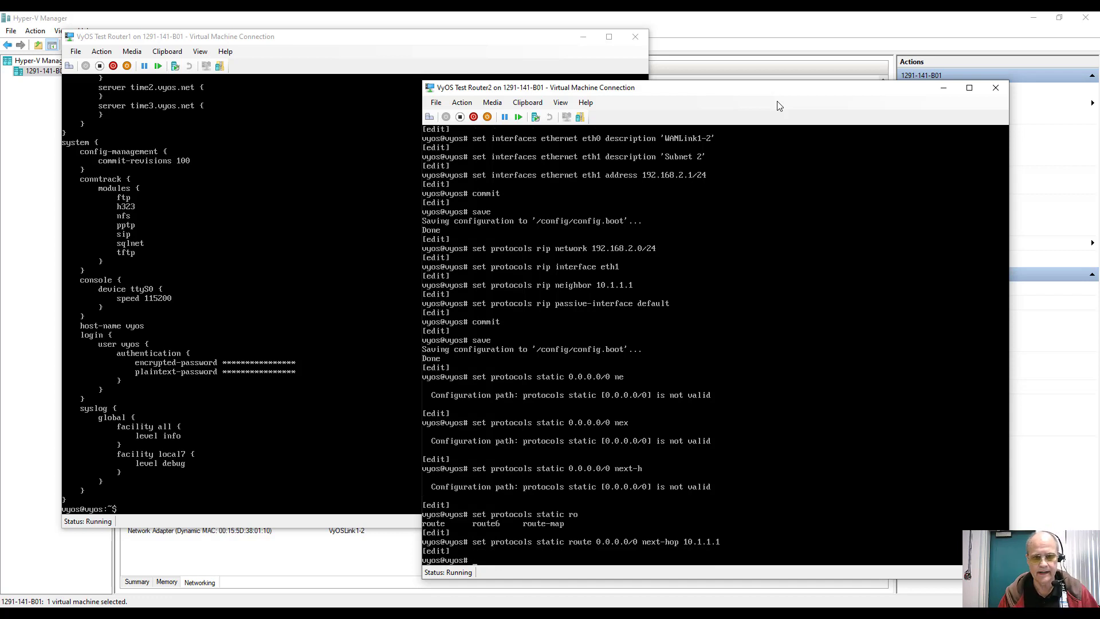
Step: Commit and save the default static route on Router2
{"action": "type", "text": "commit"}
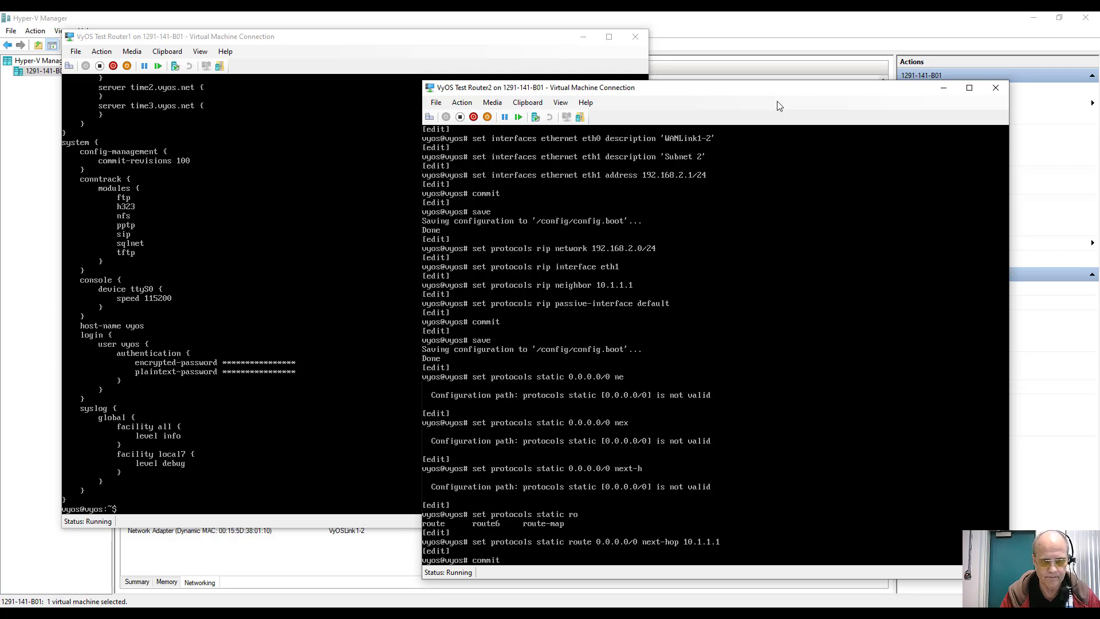
{"action": "key", "text": "Return"}
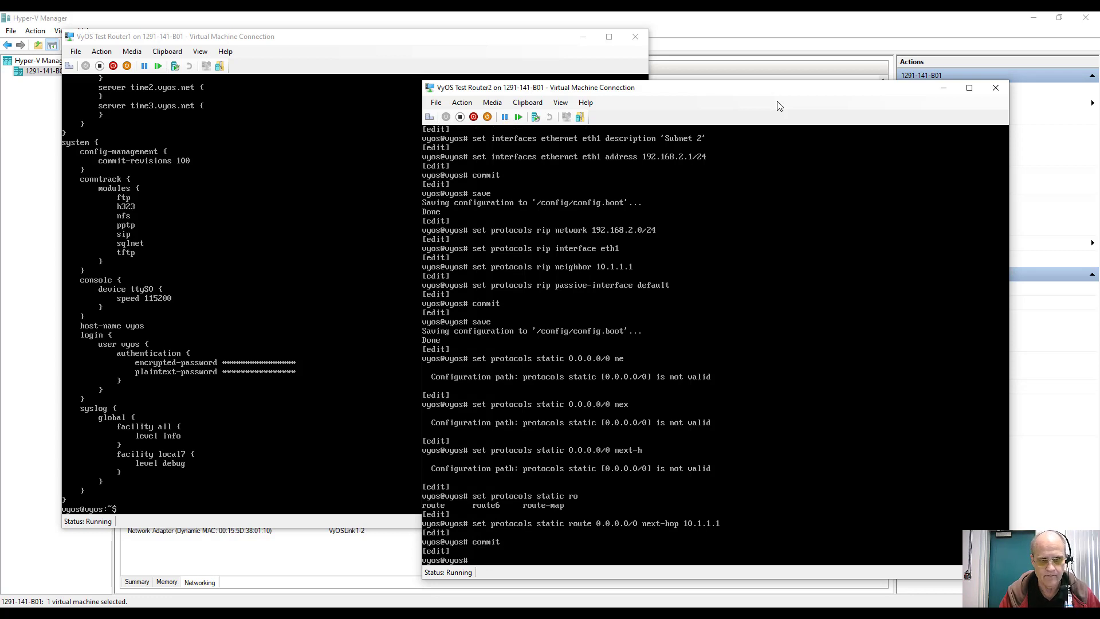
{"action": "type", "text": "save"}
{"action": "key", "text": "Return"}
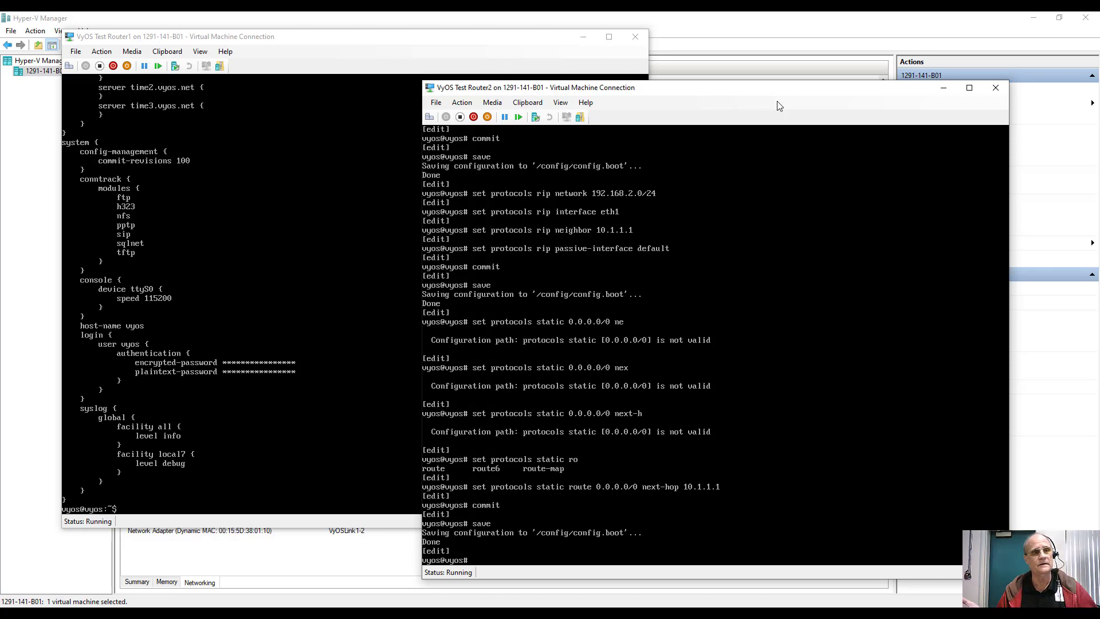
Step: From Router2, ping 10.1.1.1, 192.168.1.1 and 4.2.2.3, stopping each to view statistics
{"action": "type", "text": "ping"}
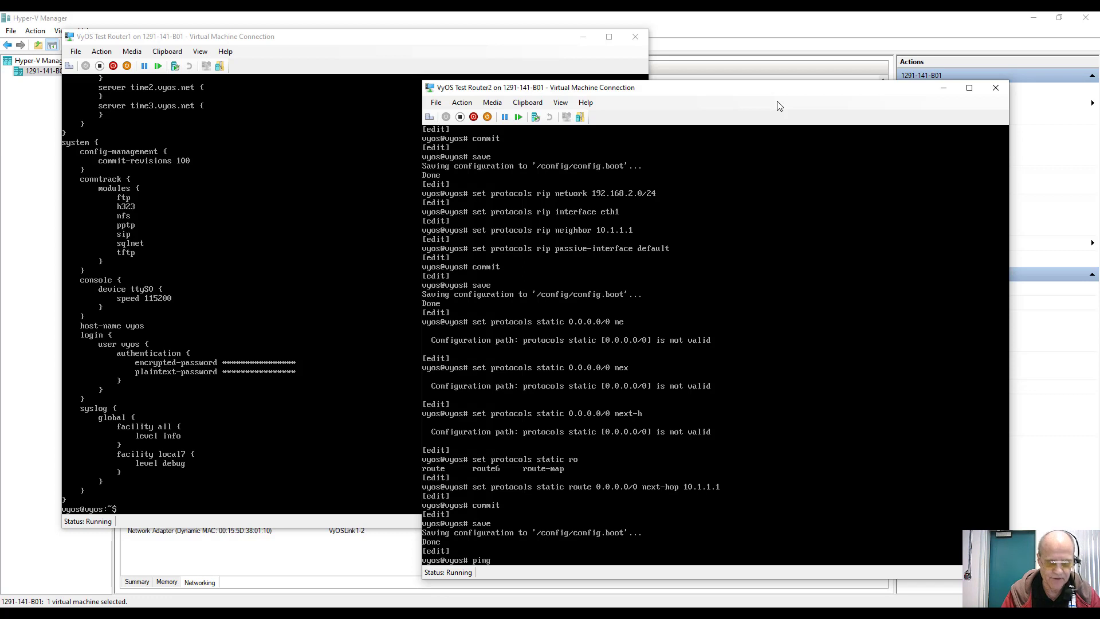
{"action": "type", "text": " 10.1"}
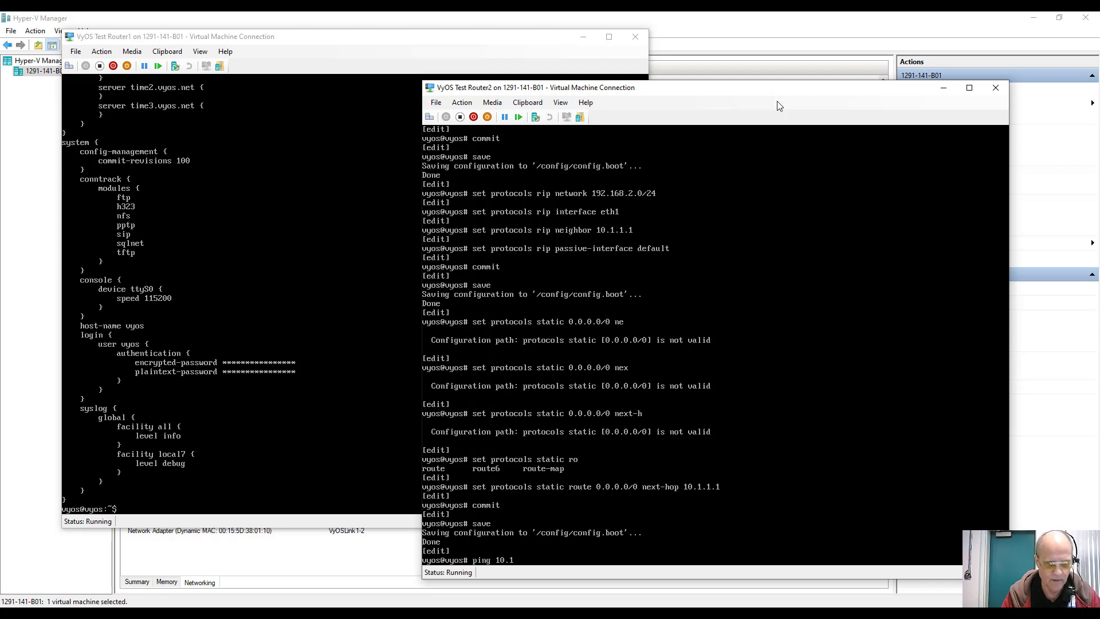
{"action": "type", "text": ".1.1"}
{"action": "key", "text": "Return"}
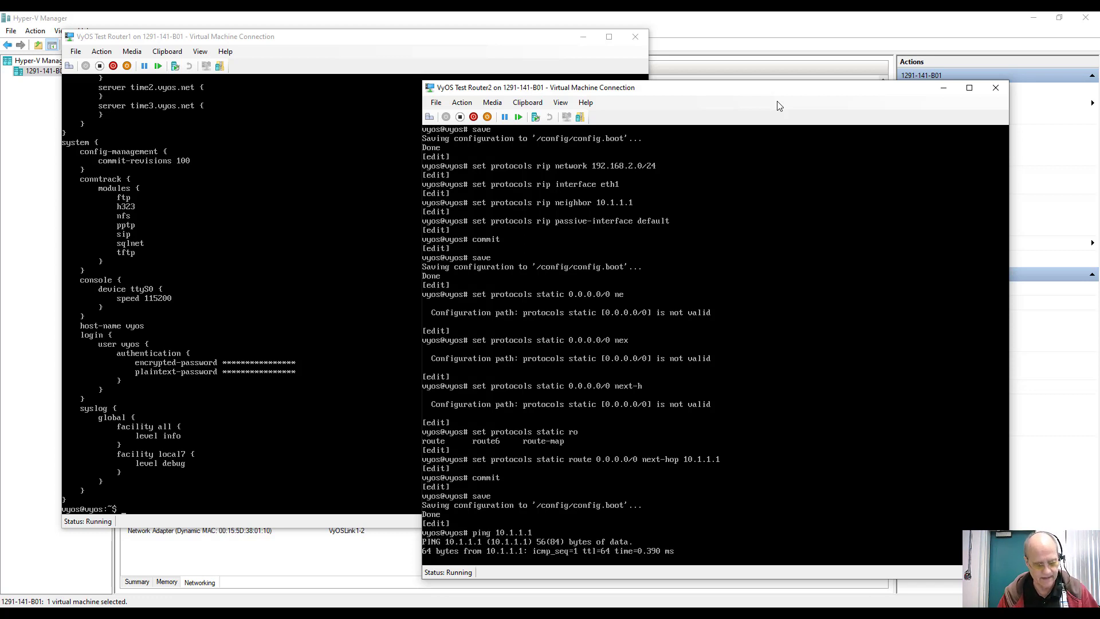
{"action": "key", "text": "ctrl+c"}
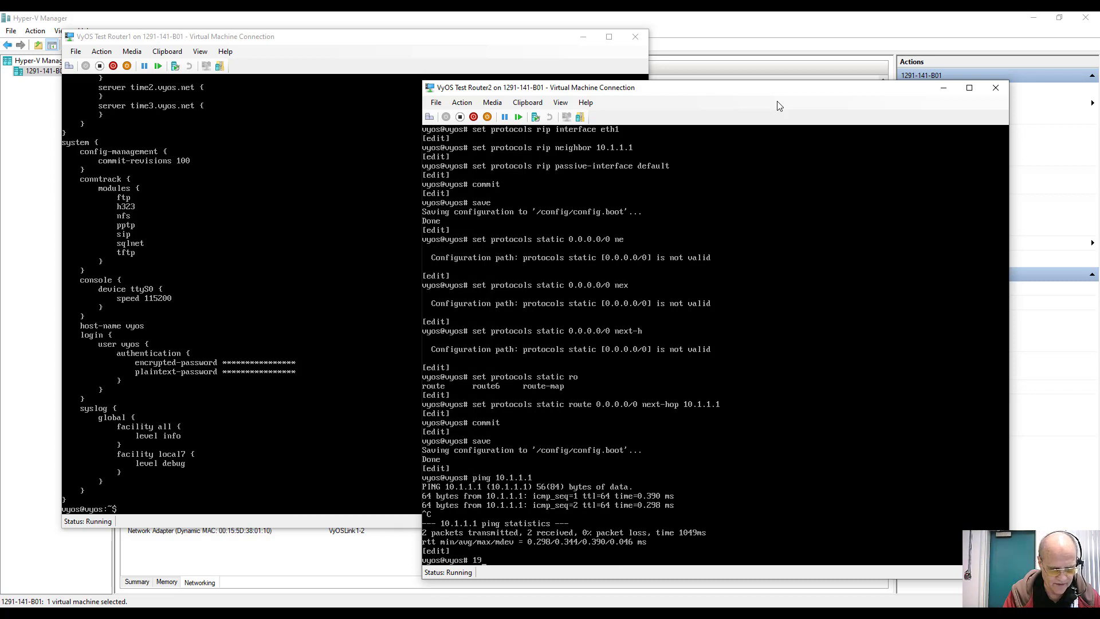
{"action": "type", "text": "pi"}
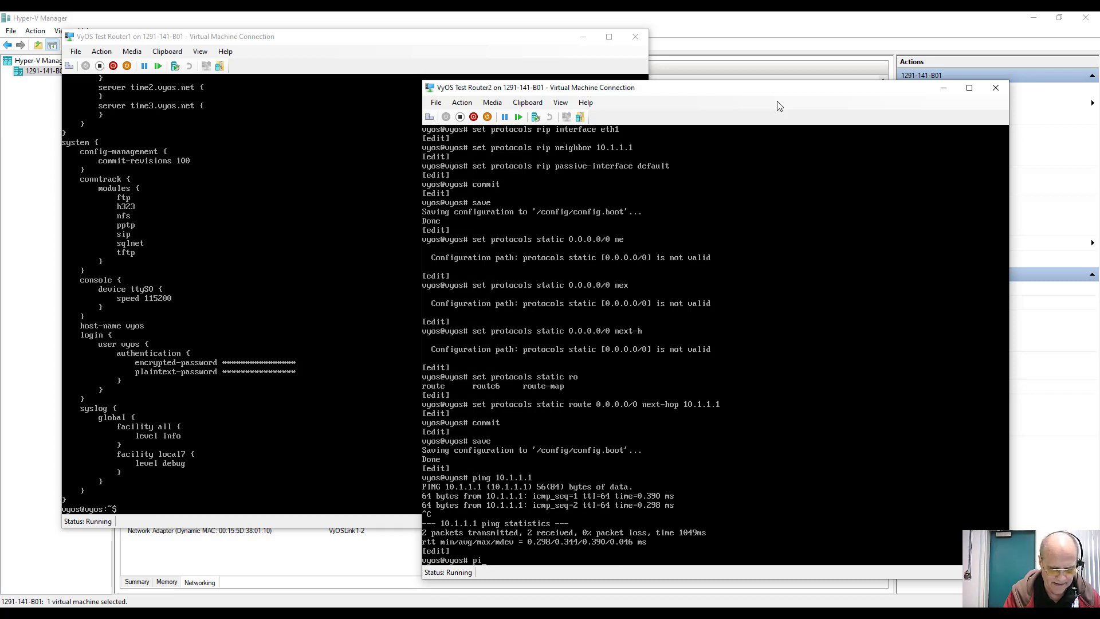
{"action": "type", "text": "ng 192.1"}
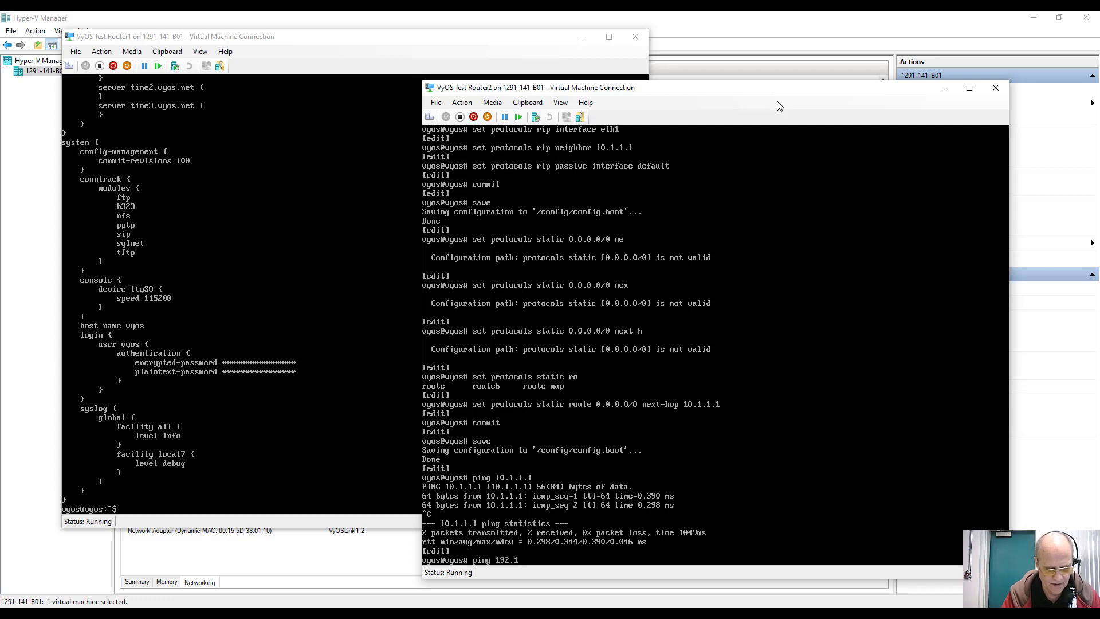
{"action": "type", "text": "68.1.1"}
{"action": "key", "text": "Return"}
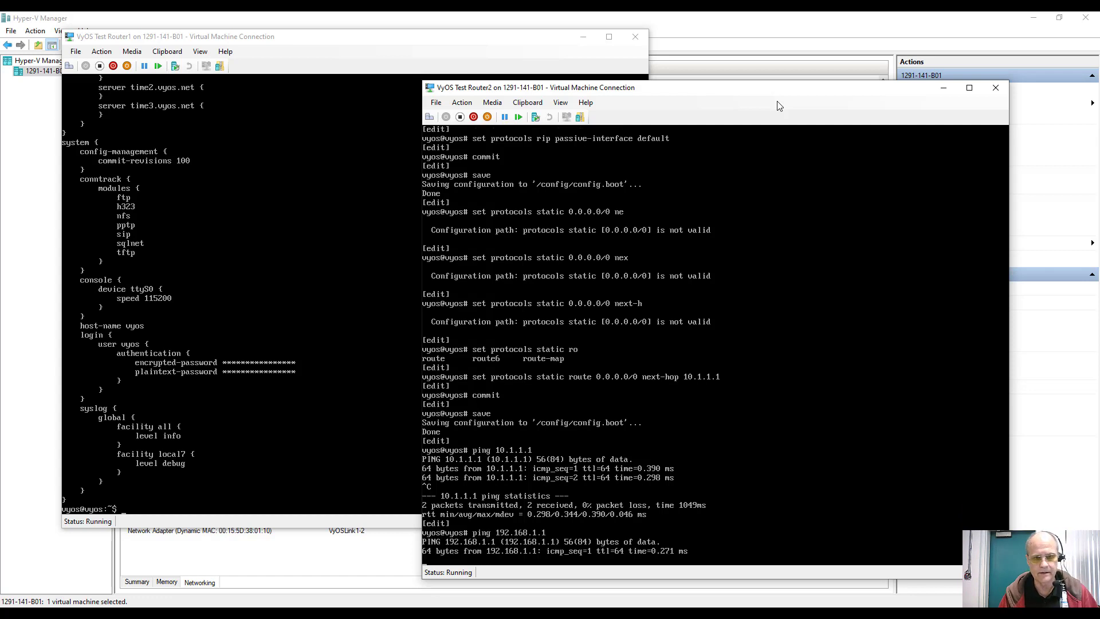
{"action": "key", "text": "ctrl+c"}
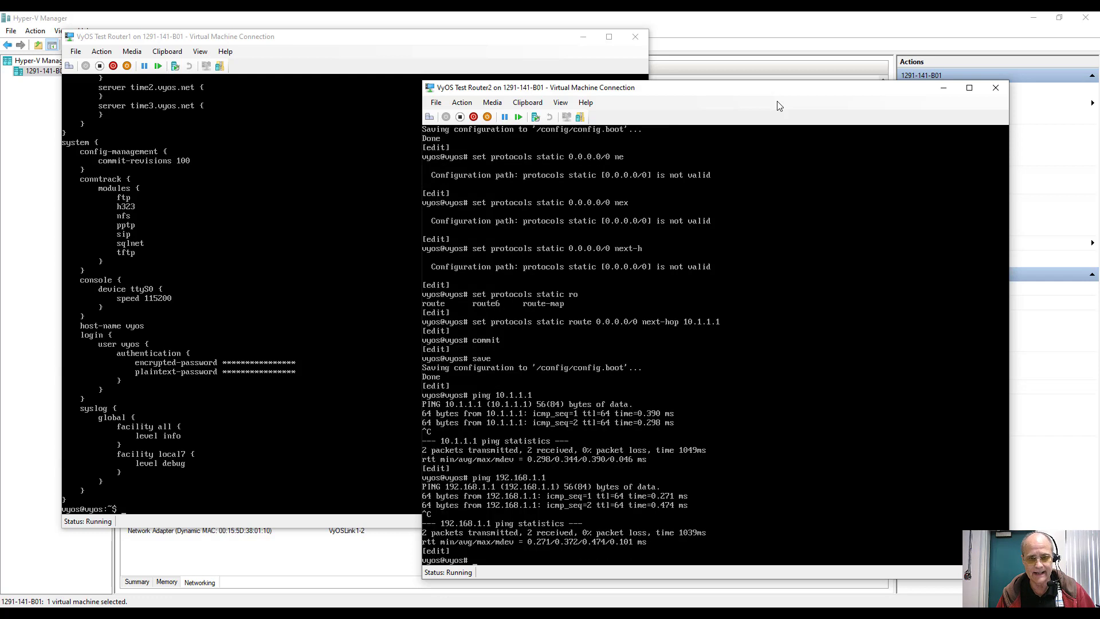
{"action": "type", "text": "p"}
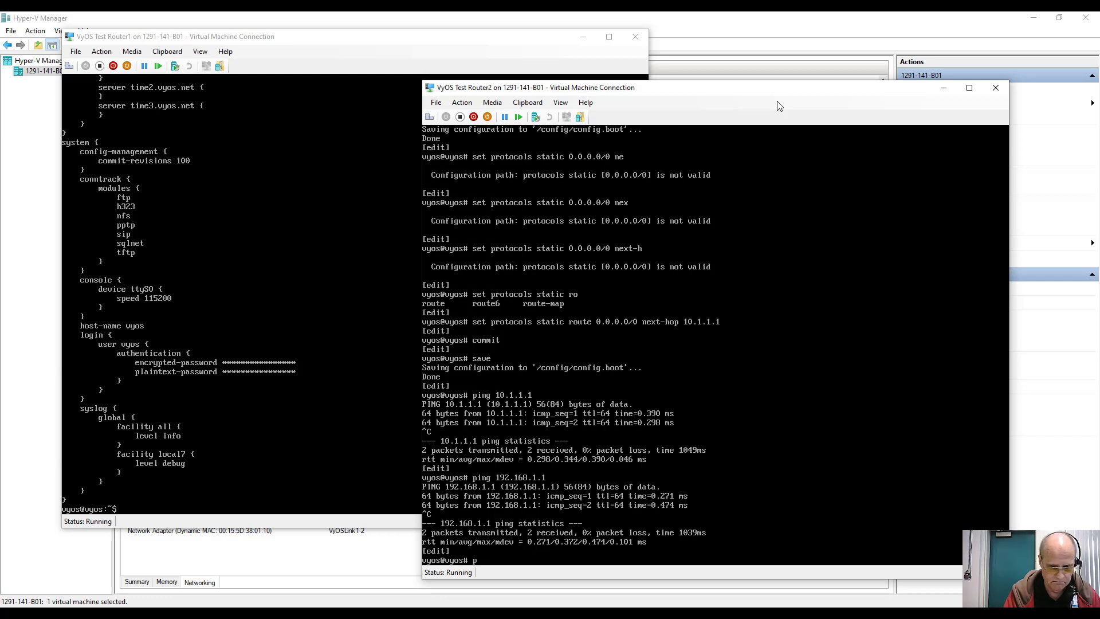
{"action": "type", "text": "ing 4.2."}
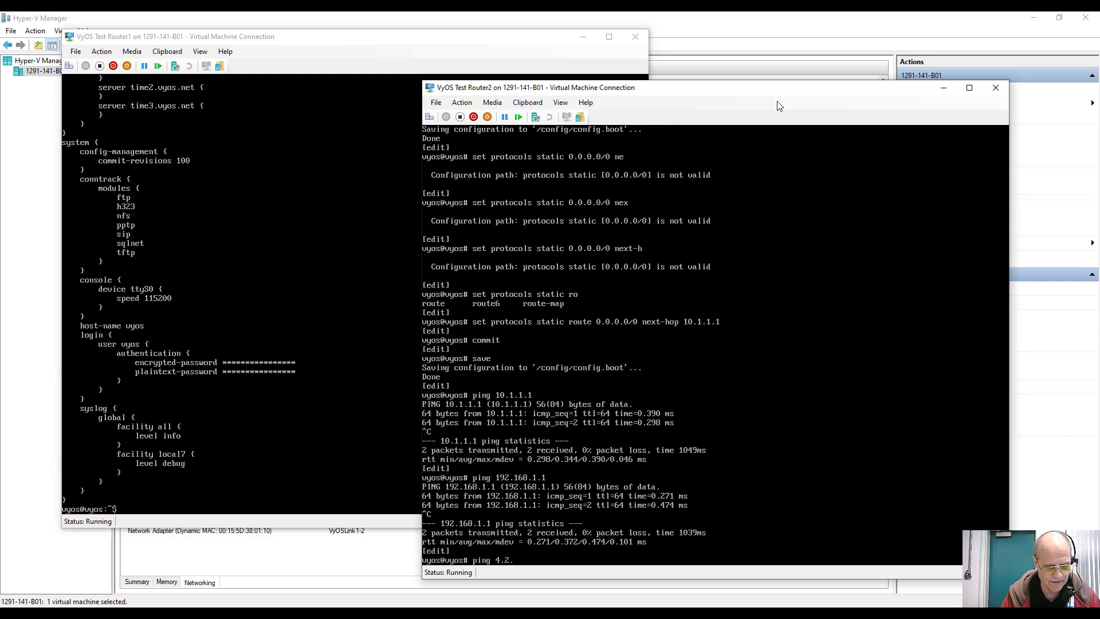
{"action": "type", "text": "2.3"}
{"action": "key", "text": "Return"}
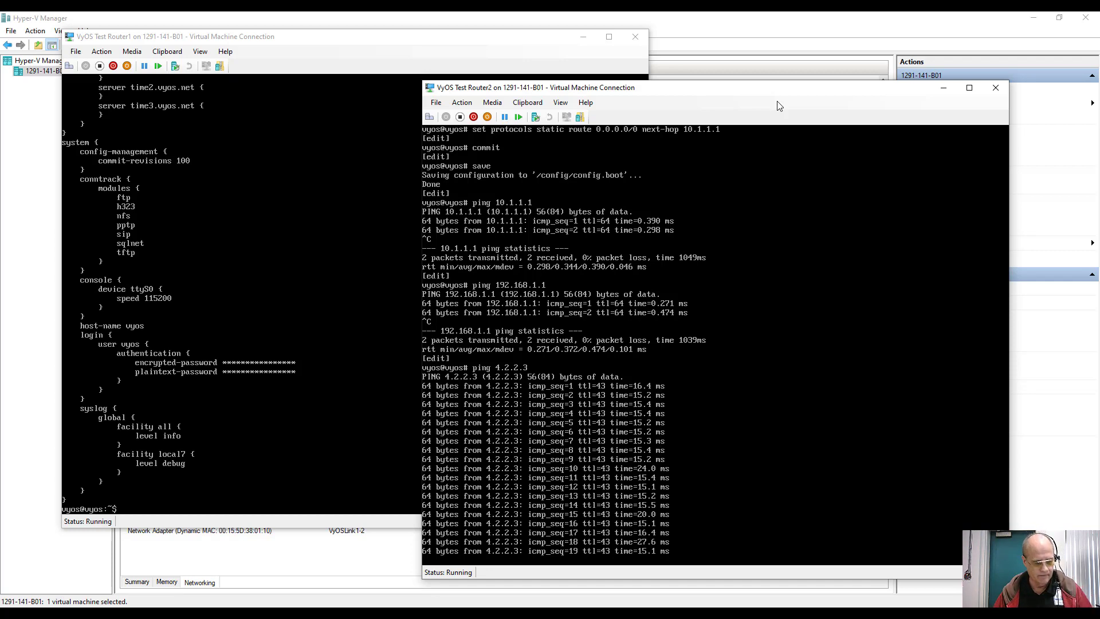
{"action": "key", "text": "ctrl+c"}
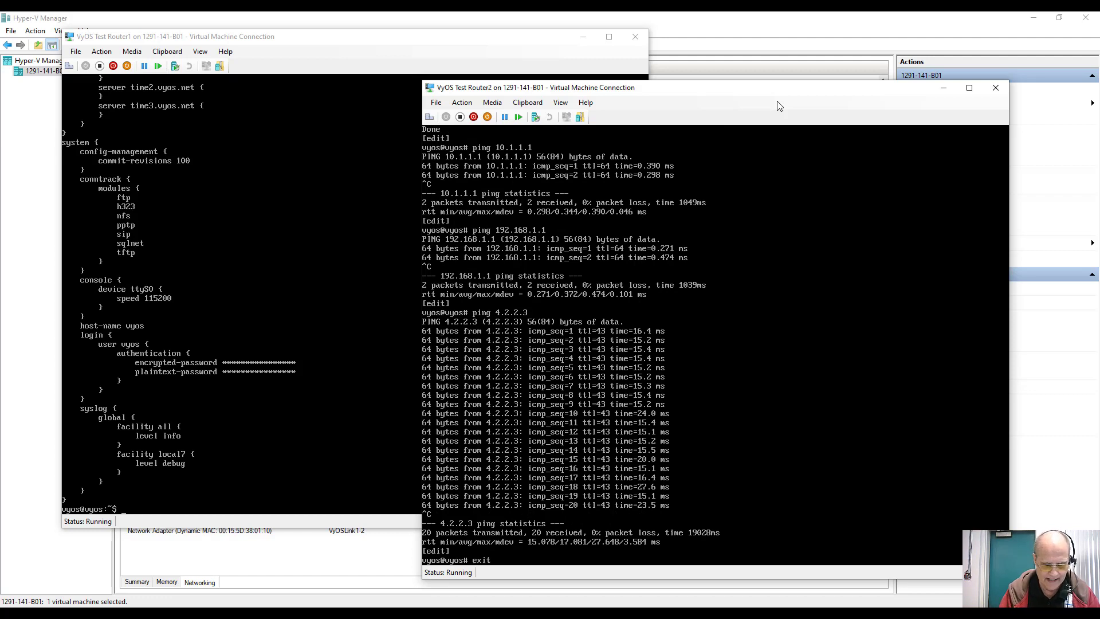
Step: Exit configuration mode, log out of both Router1 and Router2, and return to the VM list
{"action": "type", "text": "exit"}
{"action": "key", "text": "Return"}
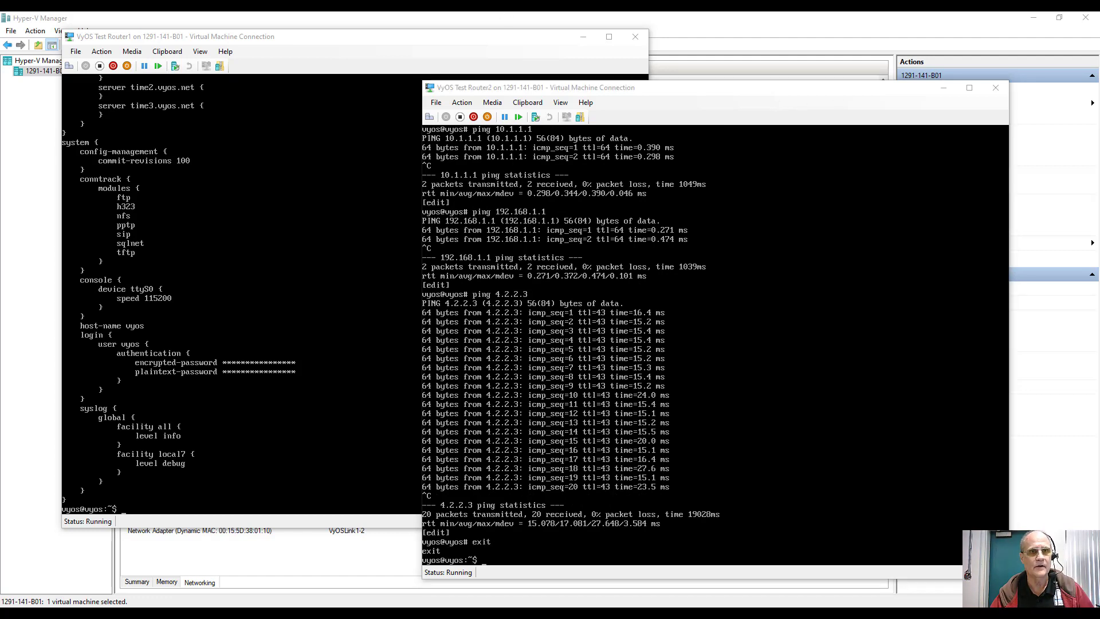
{"action": "key", "text": "alt+Tab"}
{"action": "type", "text": "exit"}
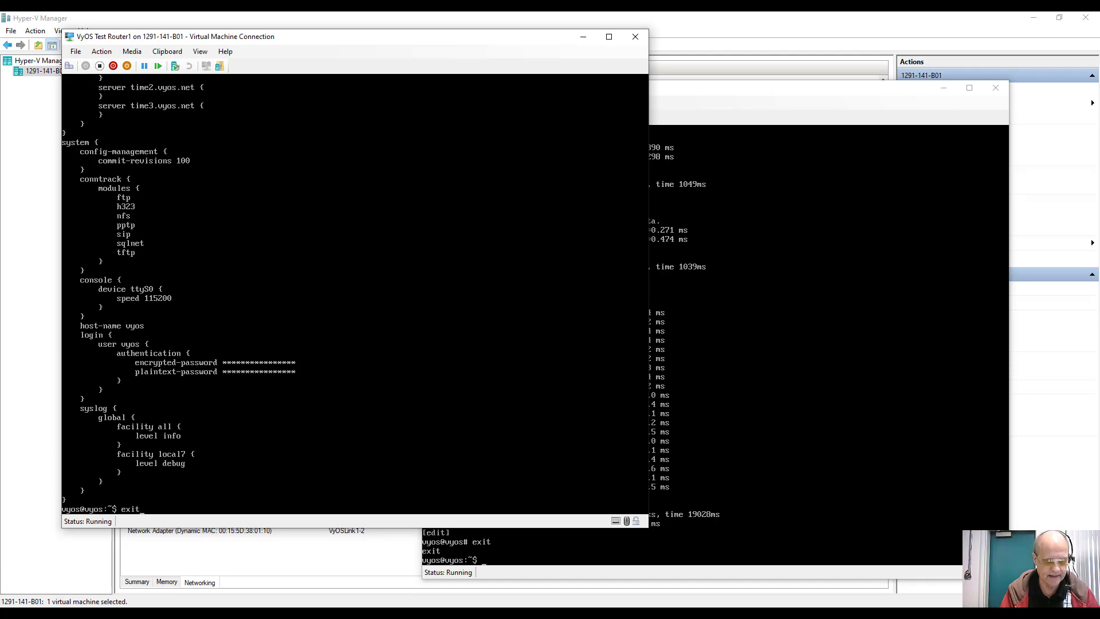
{"action": "key", "text": "Return"}
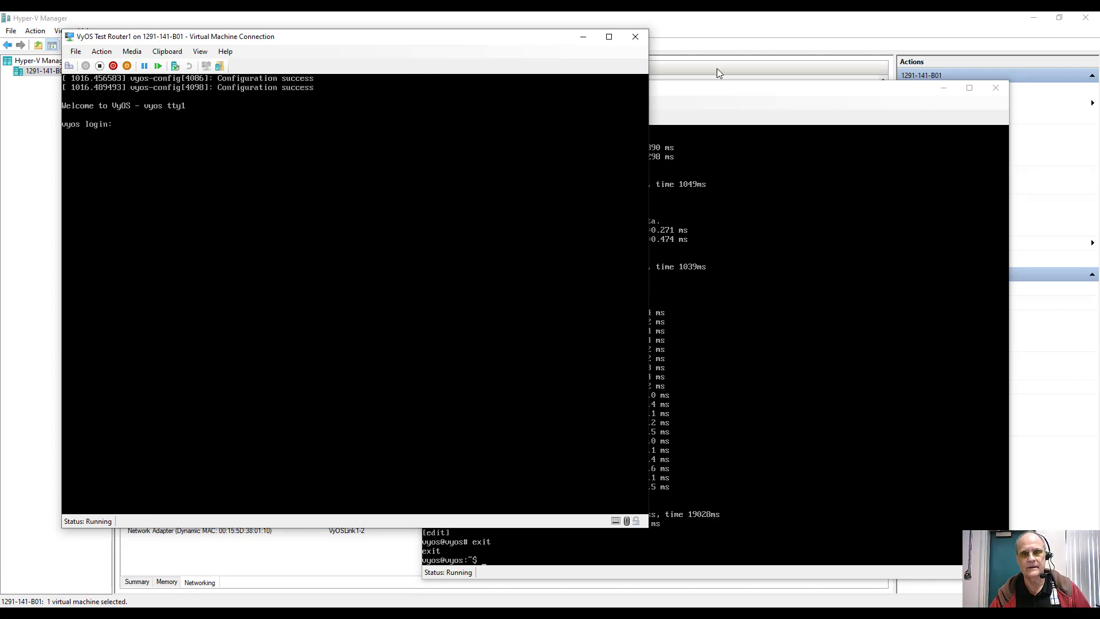
{"action": "left_click", "coordinate": [735, 108]}
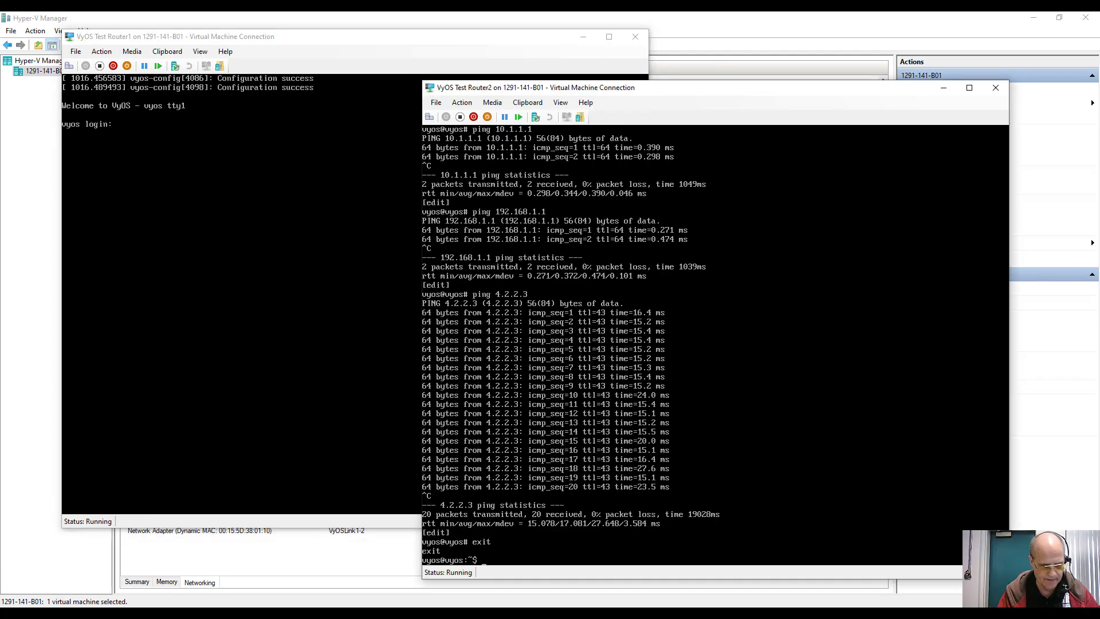
{"action": "type", "text": "exit"}
{"action": "key", "text": "Return"}
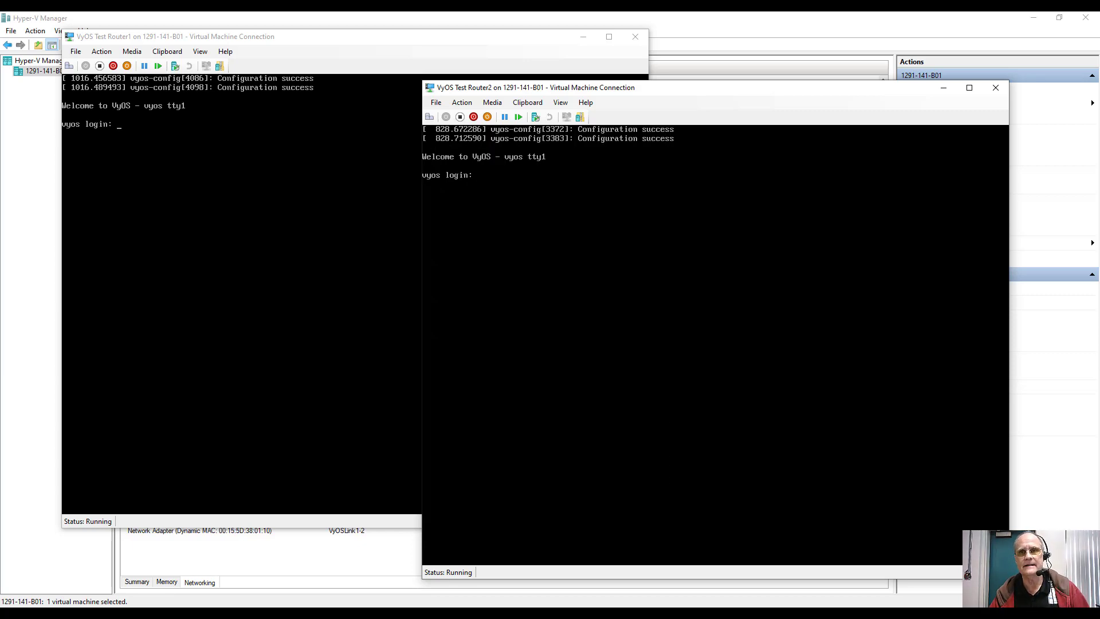
{"action": "left_click", "coordinate": [711, 45]}
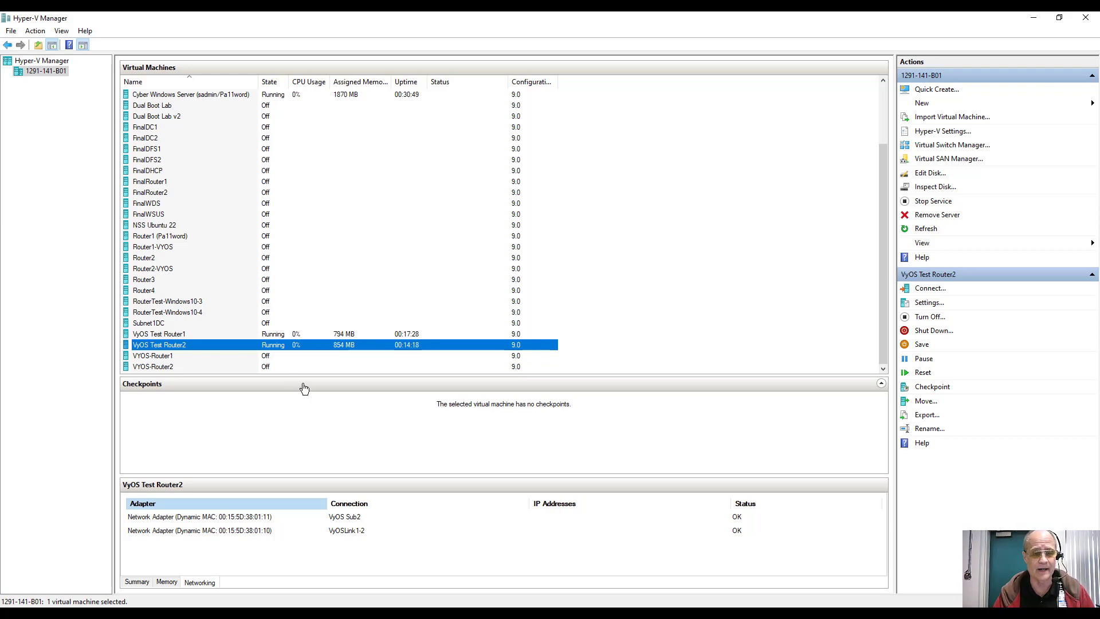
{"action": "left_click", "coordinate": [404, 613]}
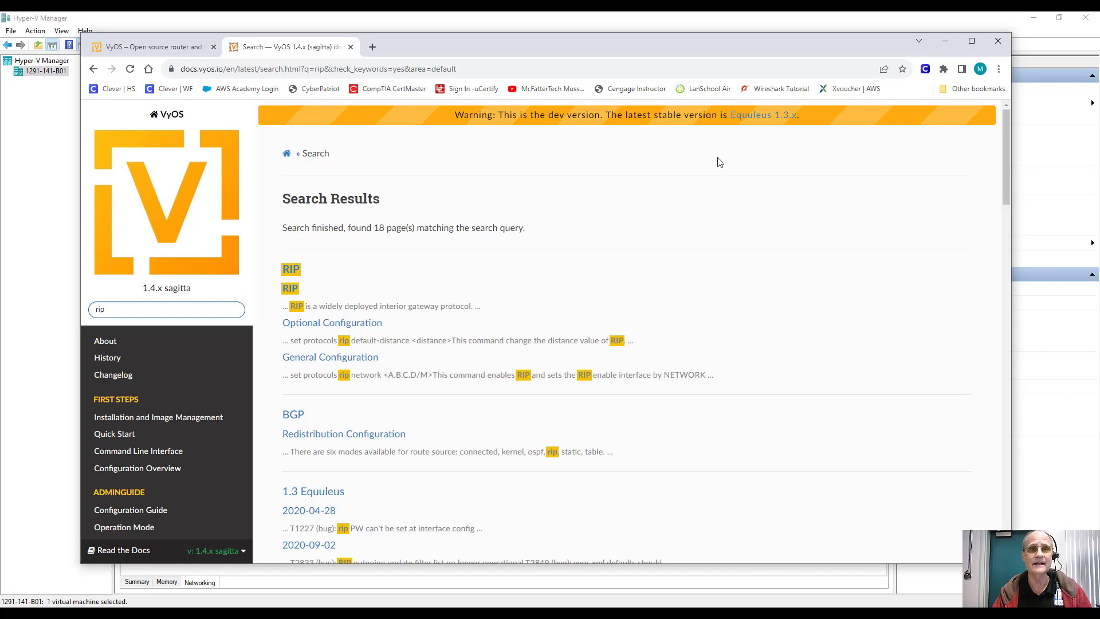
{"action": "left_click", "coordinate": [623, 23]}
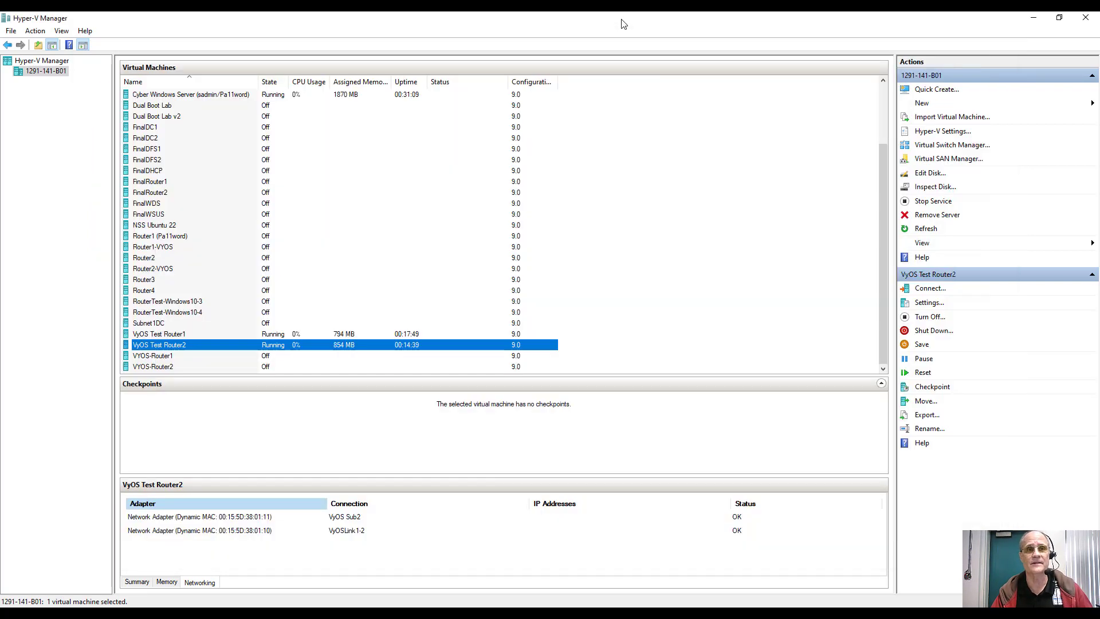